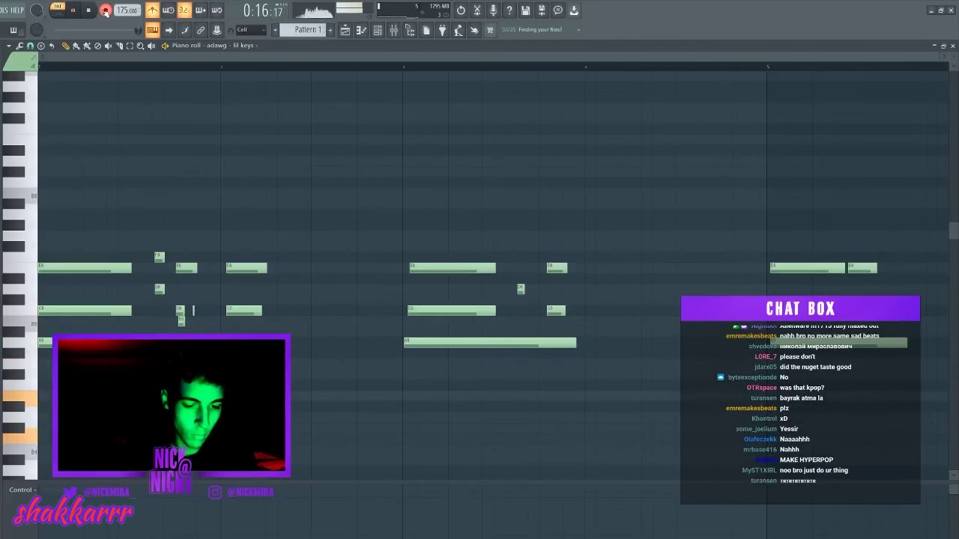
Step: Turn off recording and delete all the recorded notes that lie before bar 10
left_click(106, 11)
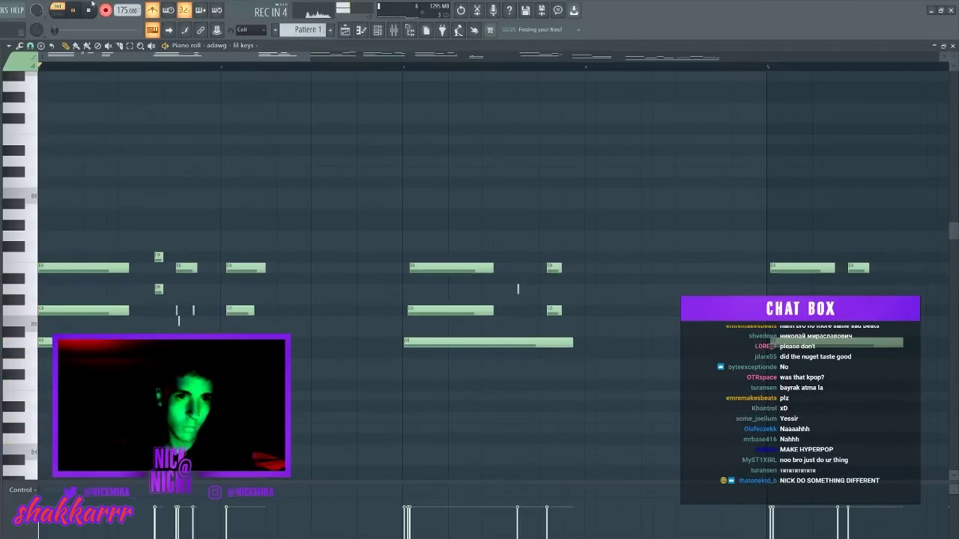
scroll(435, 171, "down", 3)
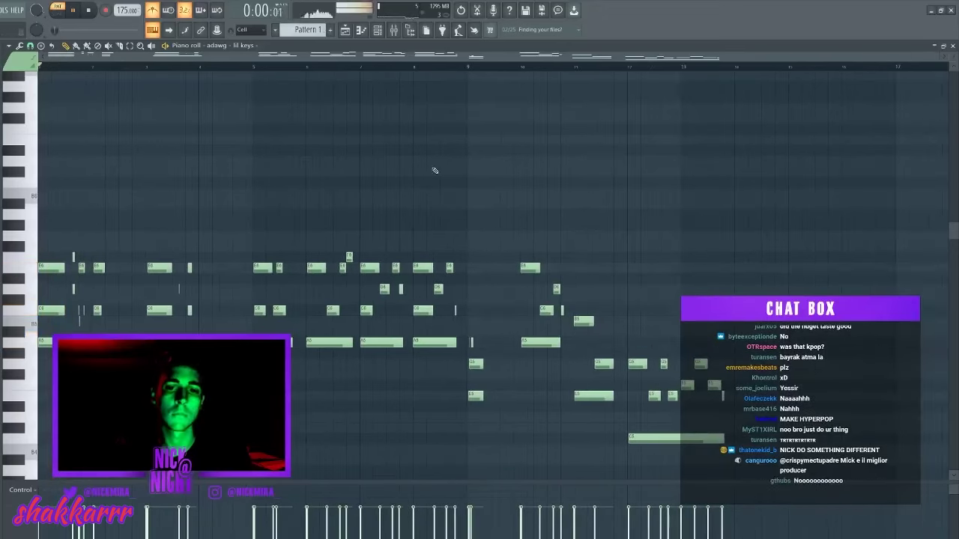
left_click(525, 68)
left_click_drag(516, 243, 41, 478)
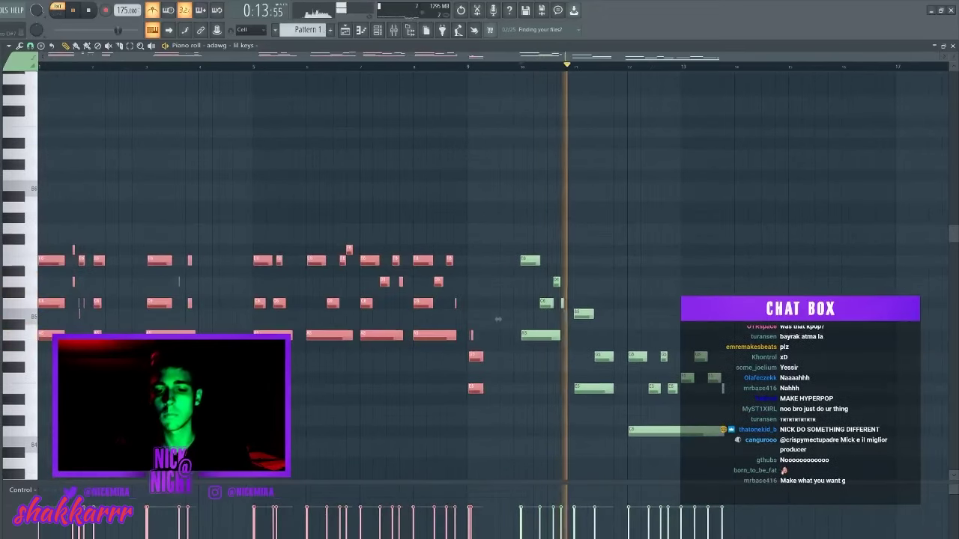
key("Delete")
Step: Move the remaining phrase to the start of the pattern and transpose it down one octave
key("ctrl+a")
key("space")
key("space")
key("ctrl+x")
key("ctrl+v")
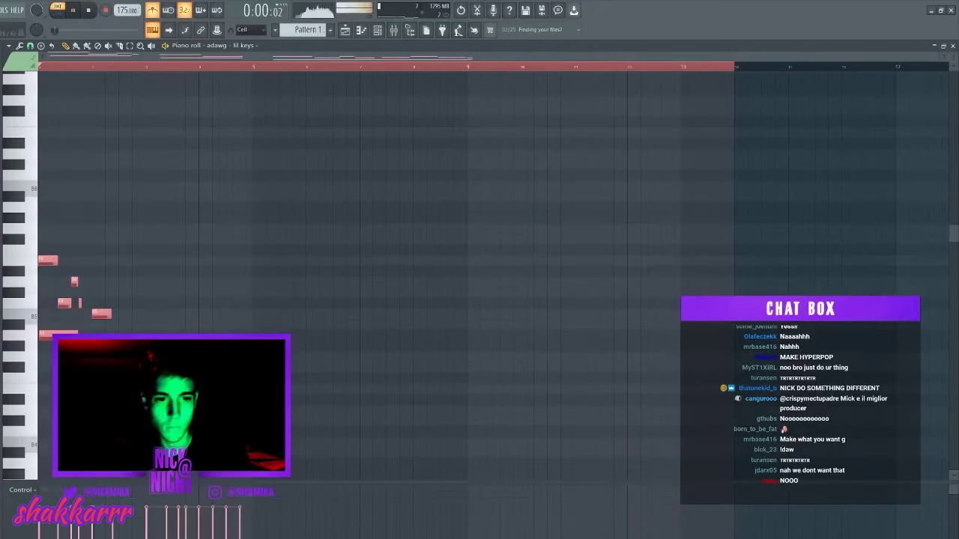
key("ctrl+a")
key("ctrl+d")
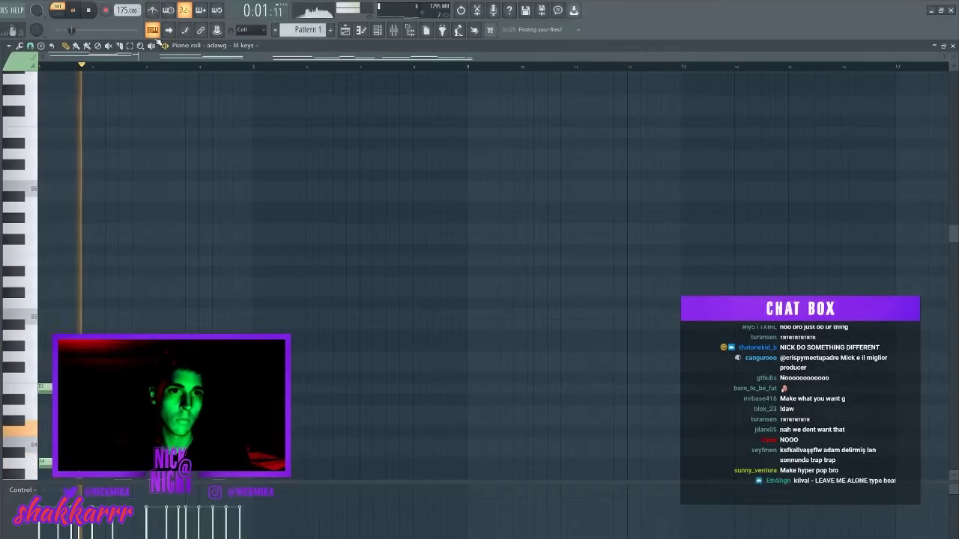
scroll(235, 203, "down", 2)
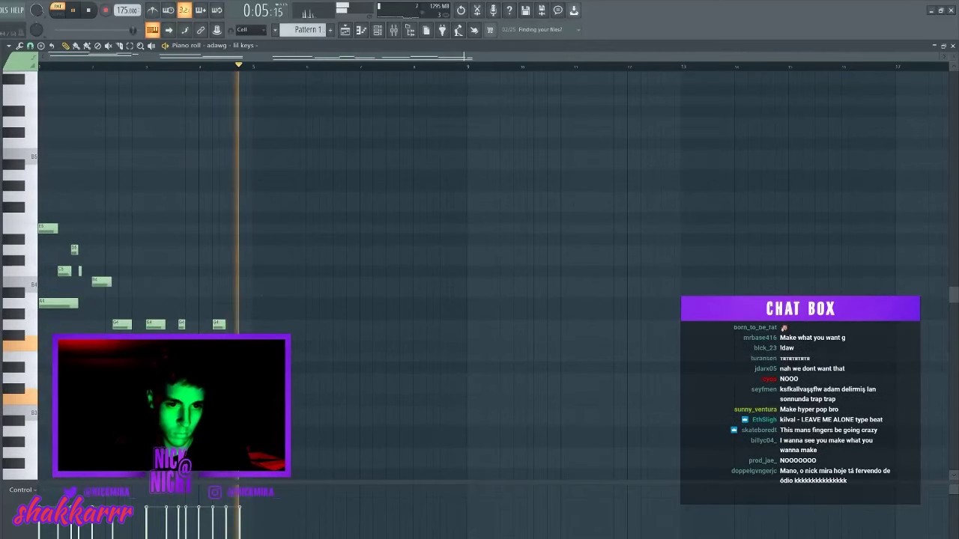
Step: Extend the melody notes legato up to bar 5, using Cell snapping and a temporary end note that gets deleted
key("space")
key("space")
left_click(30, 45)
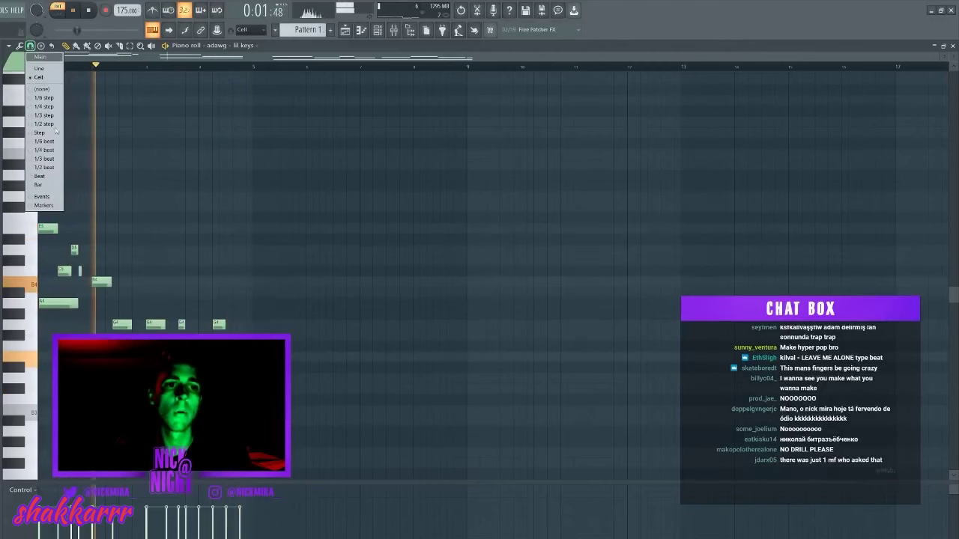
left_click(51, 76)
left_click(255, 301)
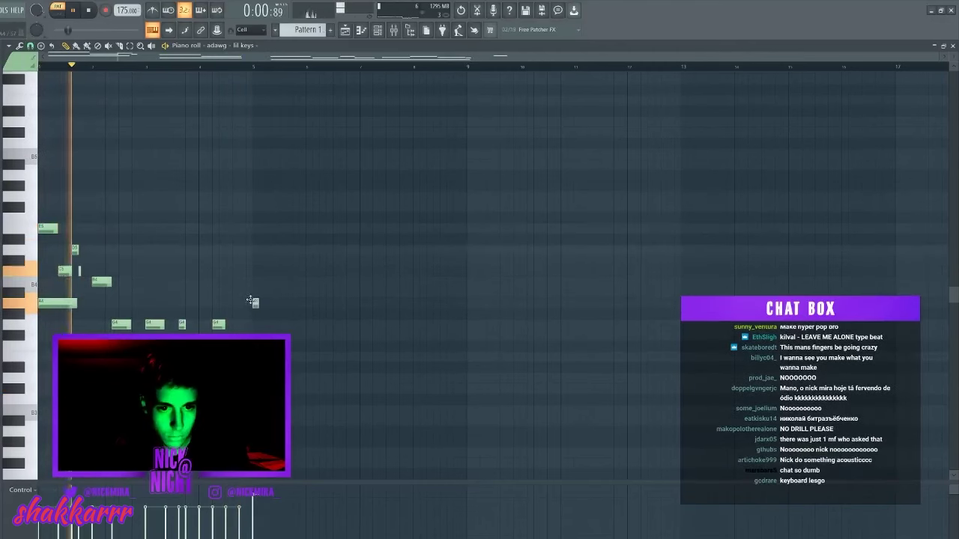
key("ctrl+l")
right_click(256, 303)
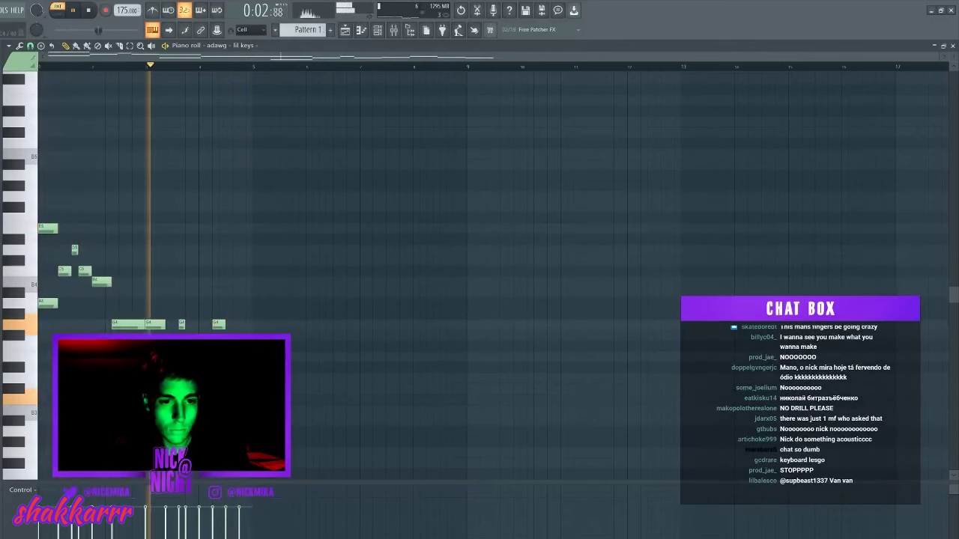
key("space")
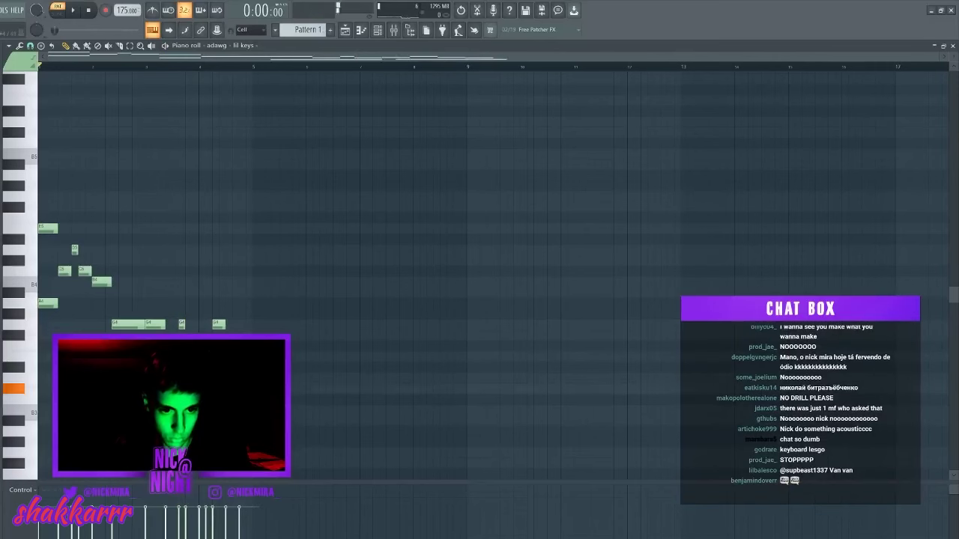
Step: Delete the extra short note in bar 4, transpose the phrase down an octave and play it back
right_click(209, 388)
key("space")
key("ctrl+Down")
key("space")
key("space")
scroll(119, 260, "down", 5)
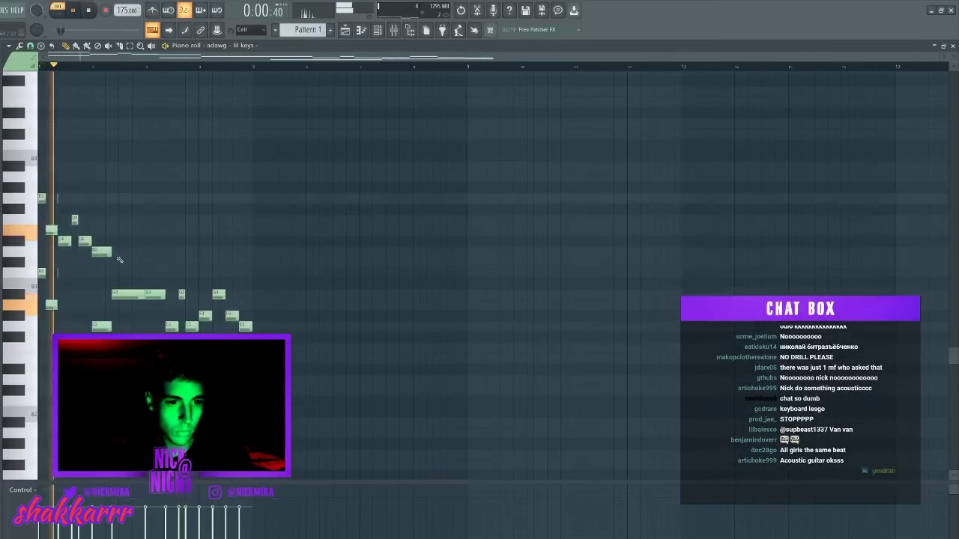
scroll(80, 300, "down", 5)
key("space")
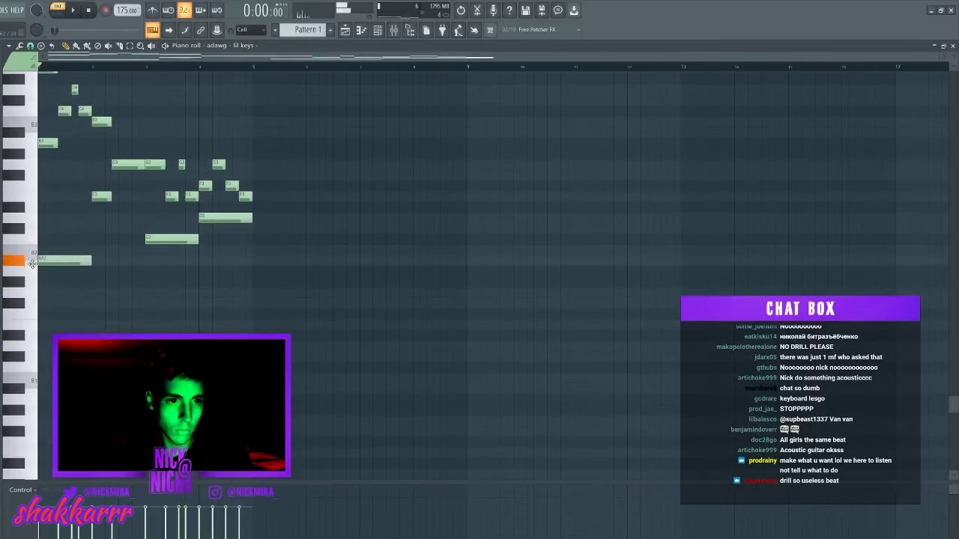
Step: Add a one-bar A bass note and a one-bar C4 above it in bar 1
left_click_drag(32, 263, 30, 267)
scroll(33, 270, "down", 5)
scroll(66, 293, "up", 6)
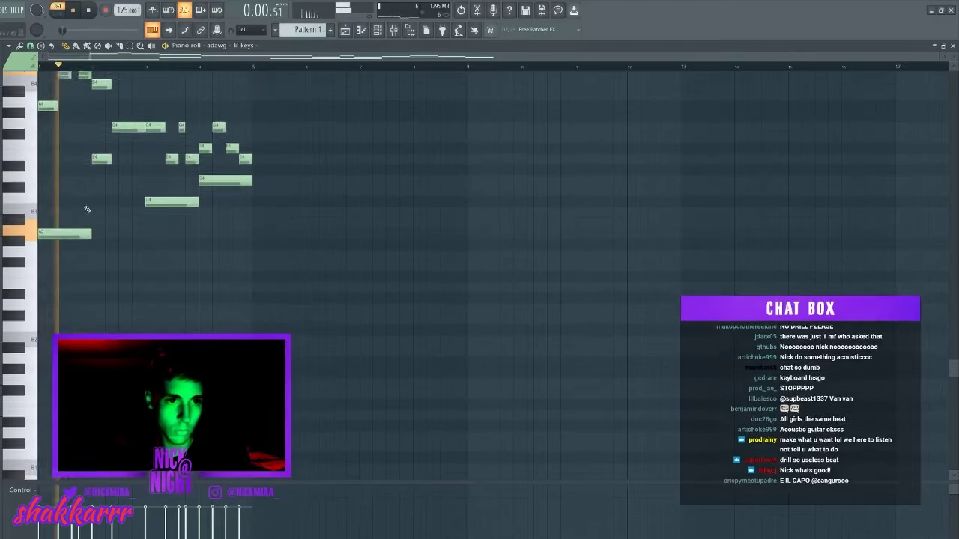
key("space")
left_click_drag(27, 247, 24, 267)
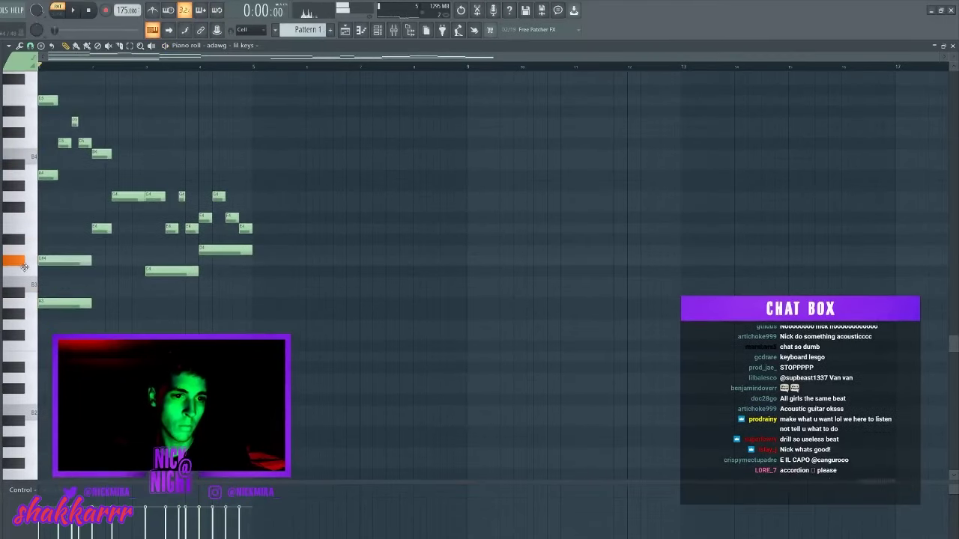
Step: Add one-bar E3 and G3 notes in bar 2, trying a B3 above them and removing it
left_click(95, 323)
left_click(95, 357)
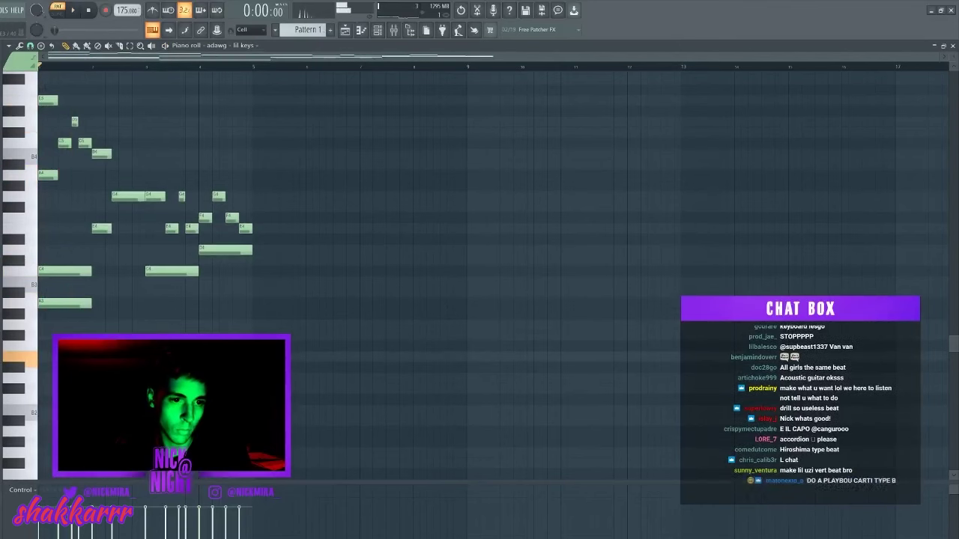
left_click(97, 324)
left_click(97, 282)
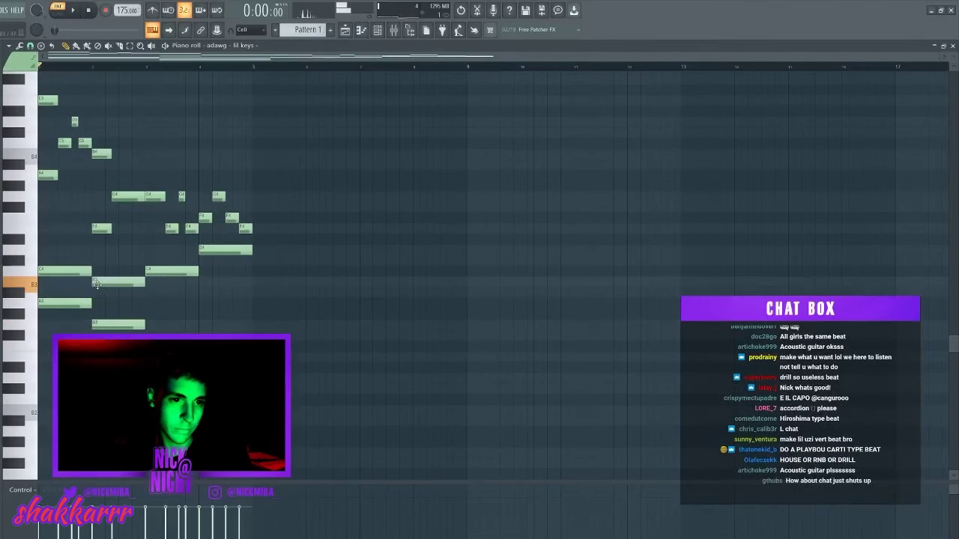
key("space")
right_click(114, 279)
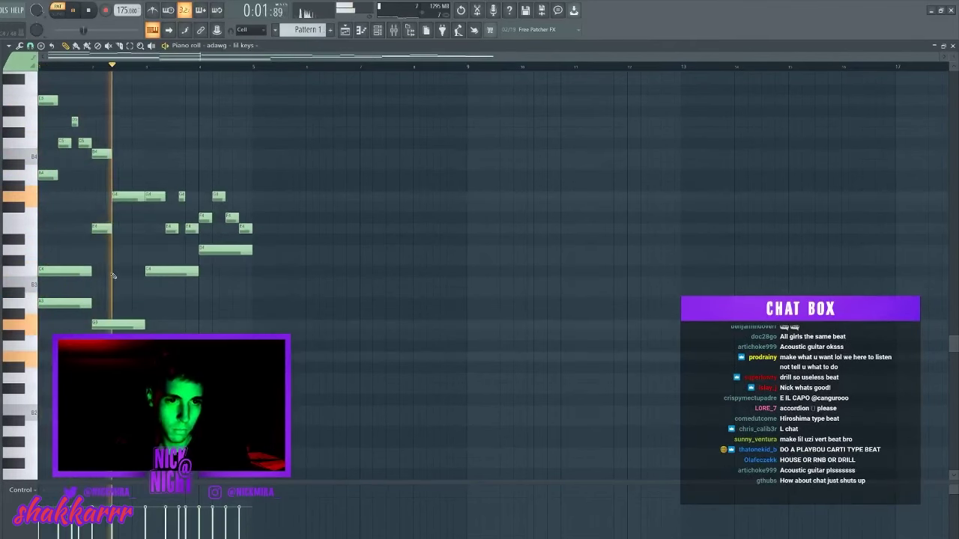
key("space")
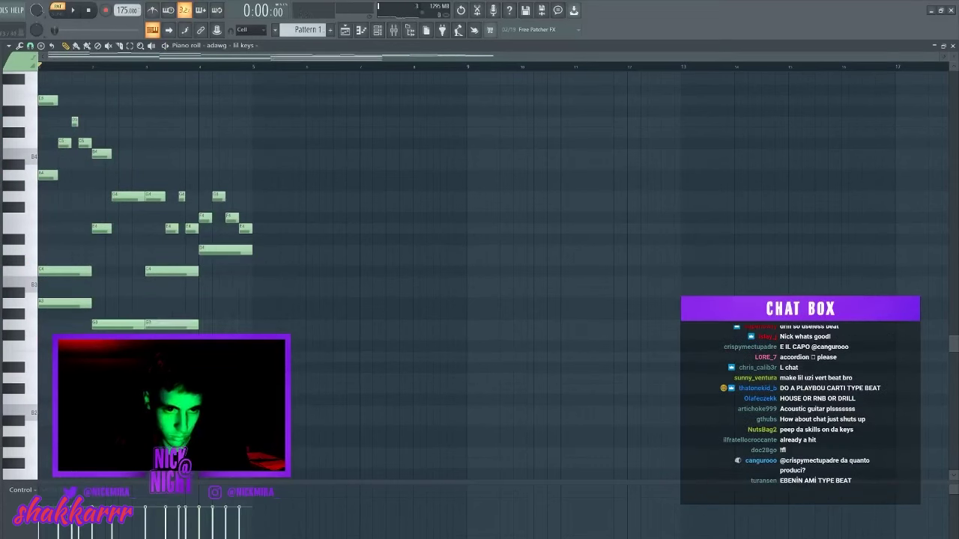
Step: Complete the chords with a one-bar E5 in bar 3 and one-bar G3 and B3 notes in bar 4
key("space")
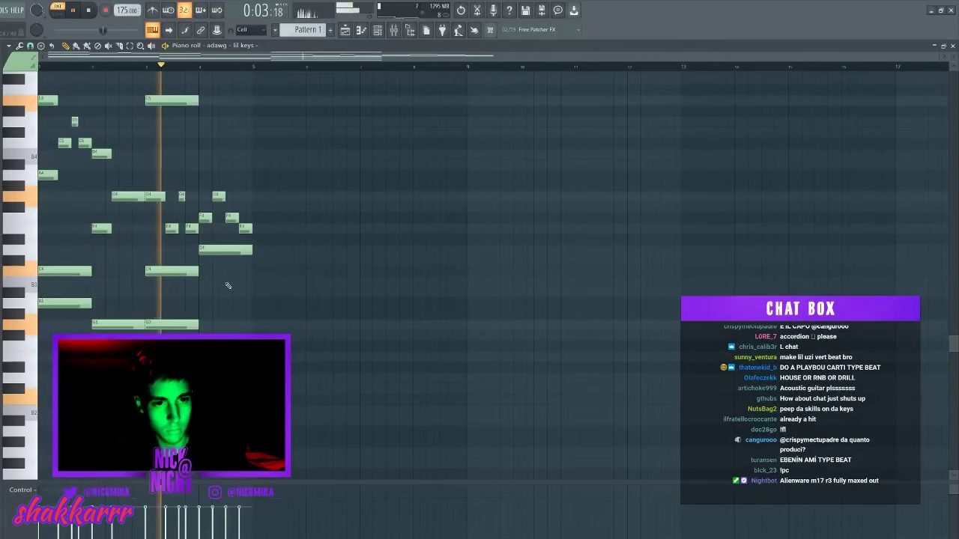
key("space")
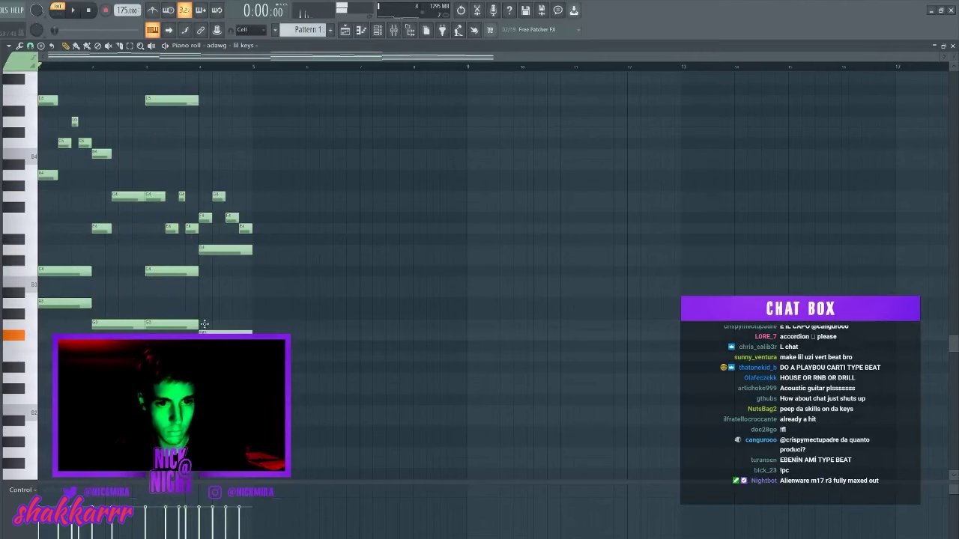
left_click_drag(204, 323, 204, 313)
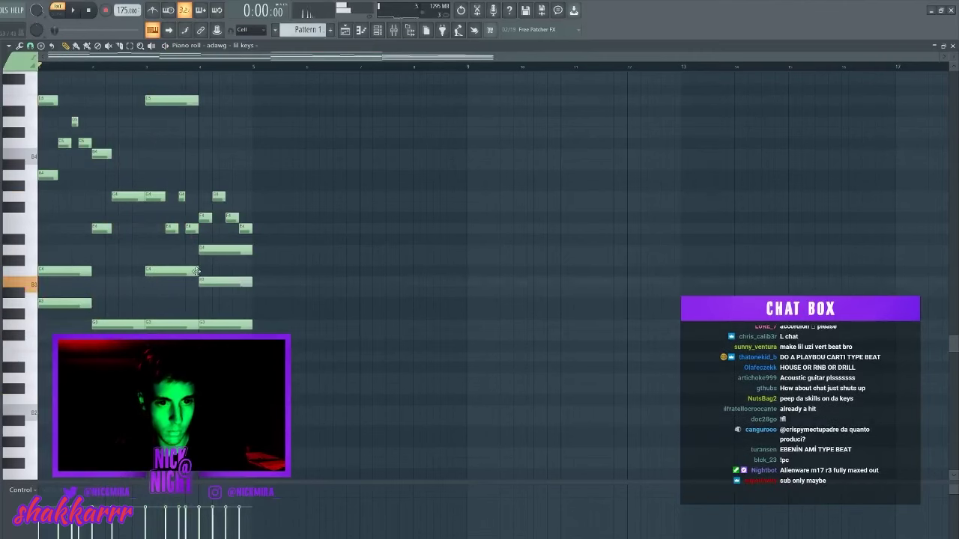
key("space")
Step: Try stretching all the notes to double length across eight bars, and undo the stretch
key("ctrl+a")
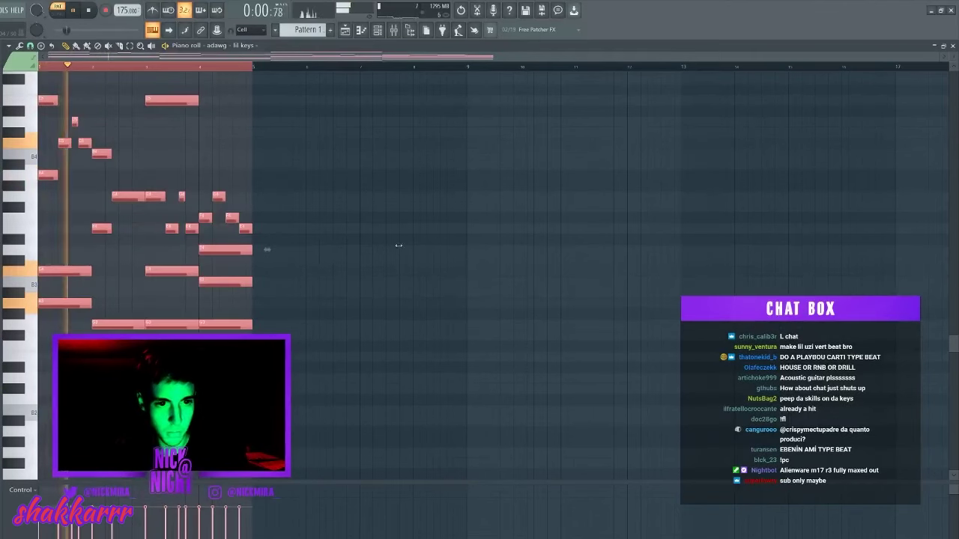
left_click_drag(399, 245, 471, 222)
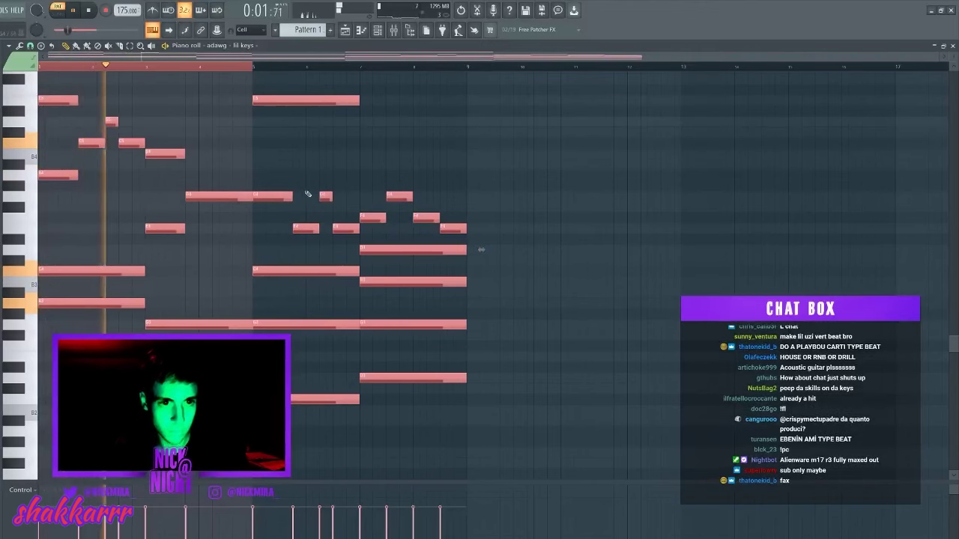
left_click(171, 65, "ctrl")
key("ctrl+z")
key("space")
key("space")
Step: Deselect the notes and duplicate the four-bar phrase into bars 5 to 8
scroll(187, 75, "up", 3)
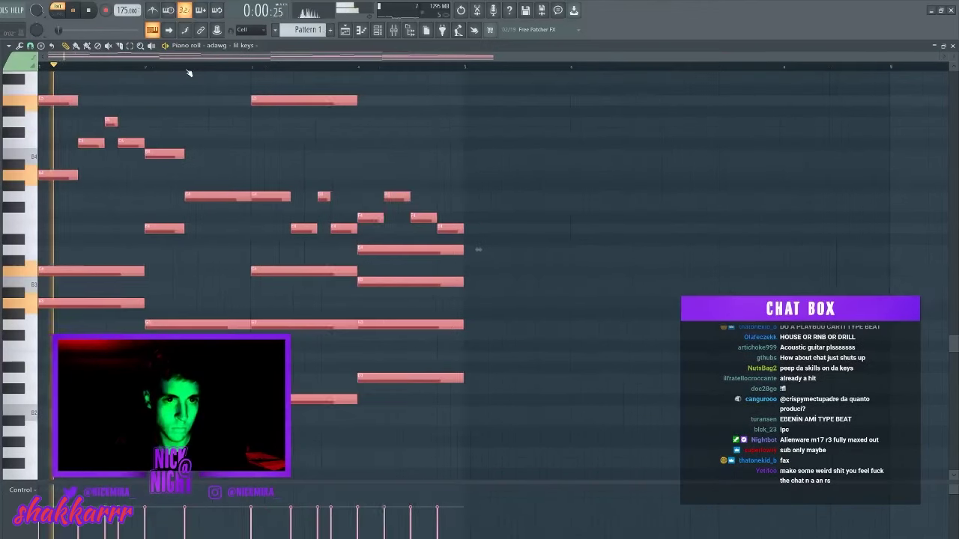
left_click(186, 69, "ctrl")
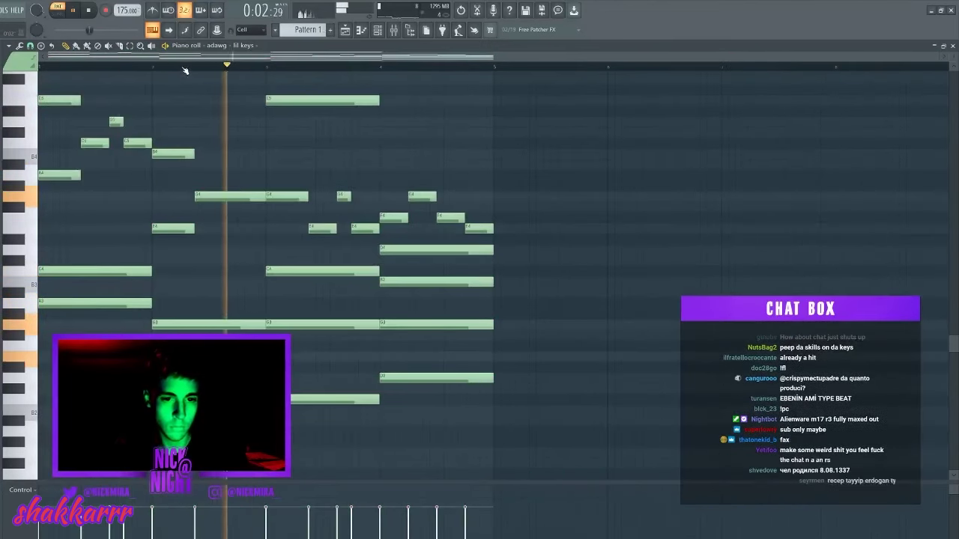
key("ctrl+b")
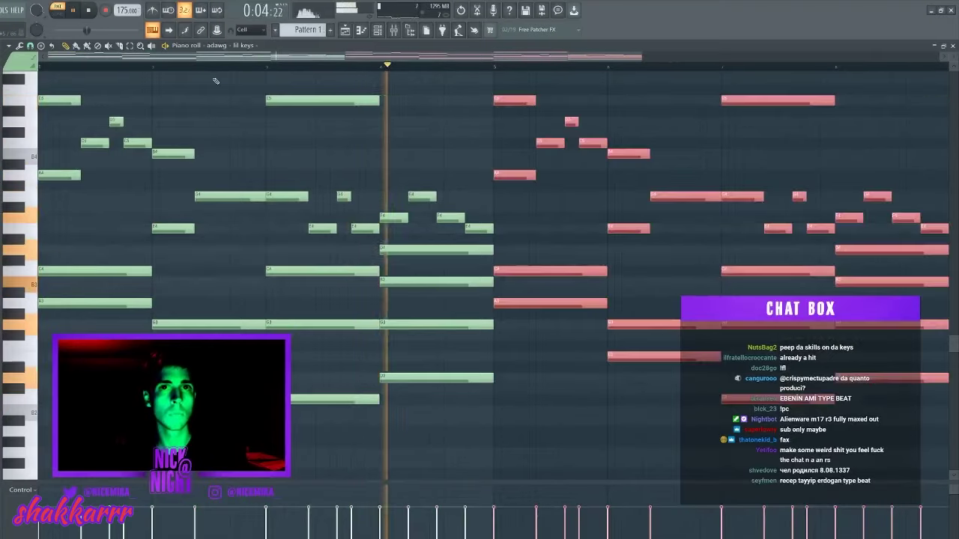
Step: Delete all the notes in the pattern and stop playback
scroll(214, 79, "down", 5)
key("ctrl+a")
key("Delete")
left_click(152, 71, "ctrl")
key("space")
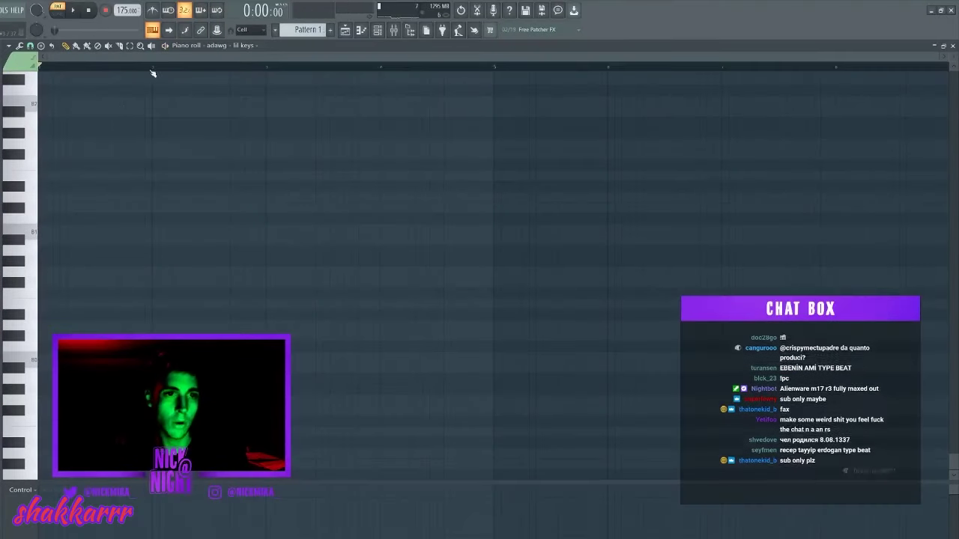
key("space")
key("space")
Step: Draw a descending five-note melody from the pattern start: B5, C#6, B5, A5 and F#5, and play it back
scroll(90, 176, "up", 10)
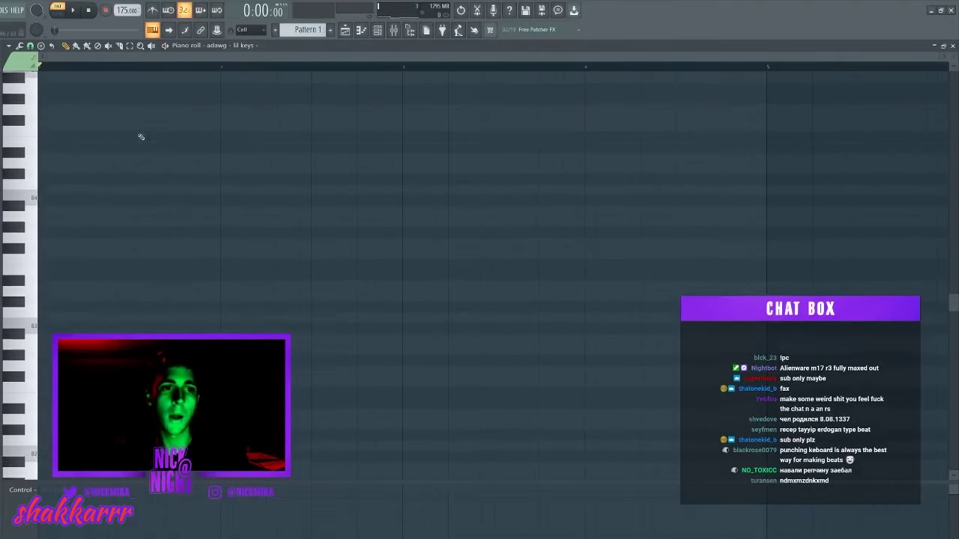
scroll(140, 153, "up", 3)
scroll(104, 263, "up", 3)
left_click_drag(78, 154, 17, 137)
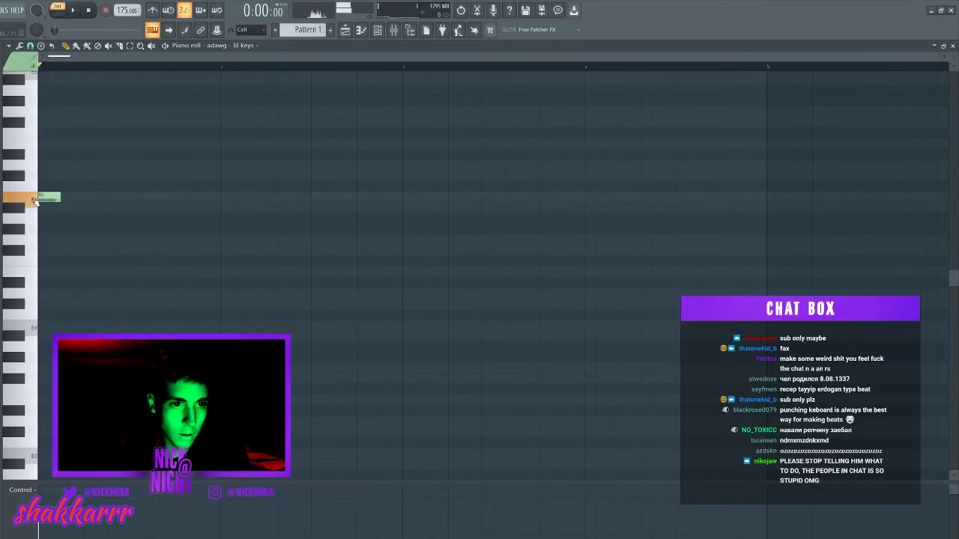
key("space")
left_click_drag(84, 174, 73, 175)
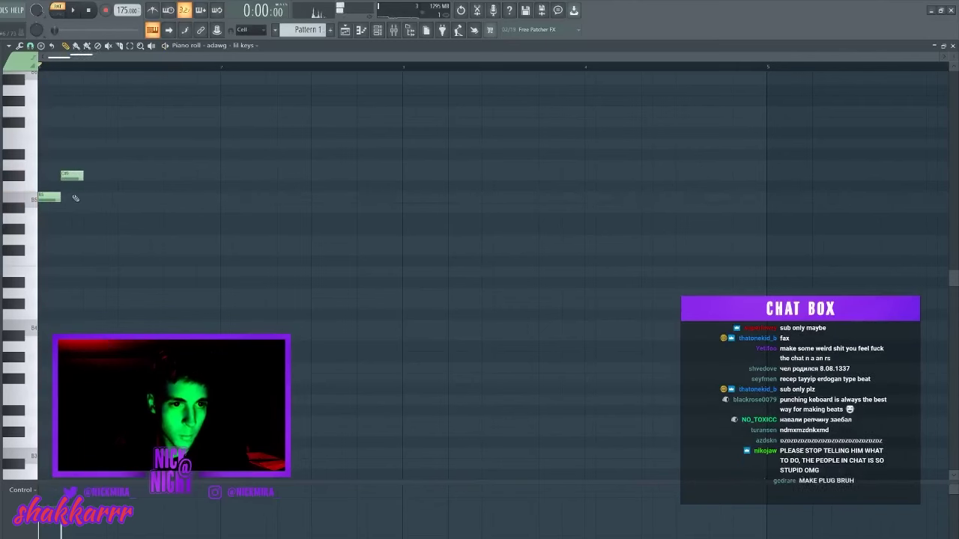
left_click_drag(98, 206, 87, 196)
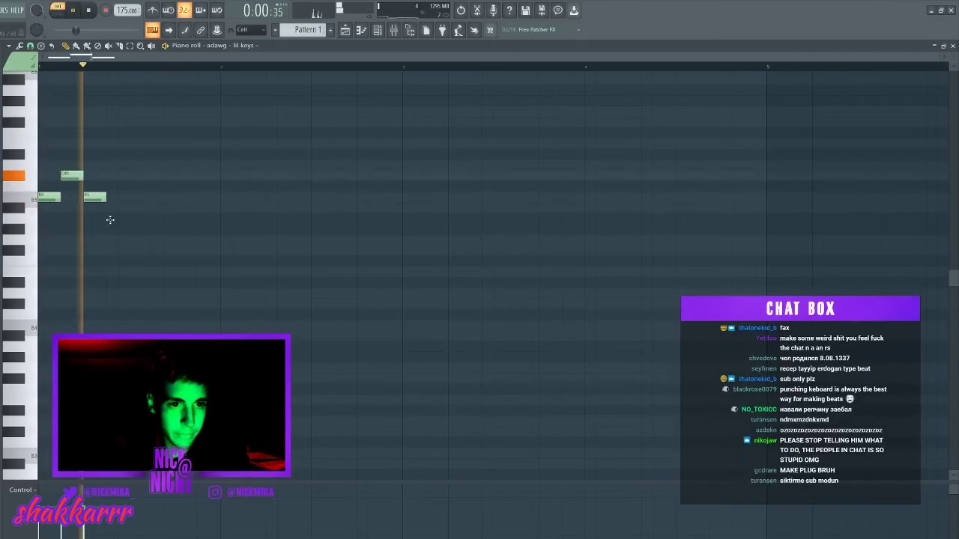
left_click(110, 219)
key("space")
left_click_drag(133, 254, 135, 251)
key("space")
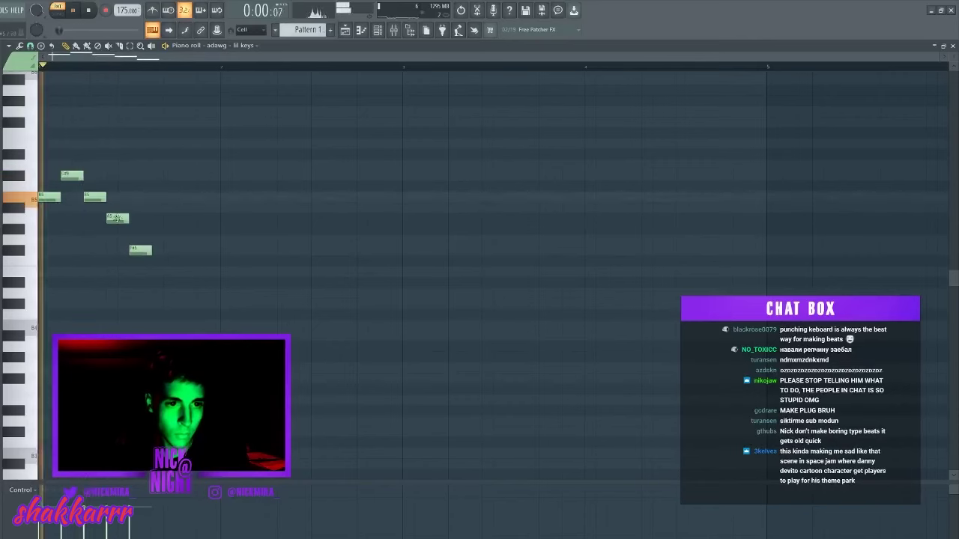
key("space")
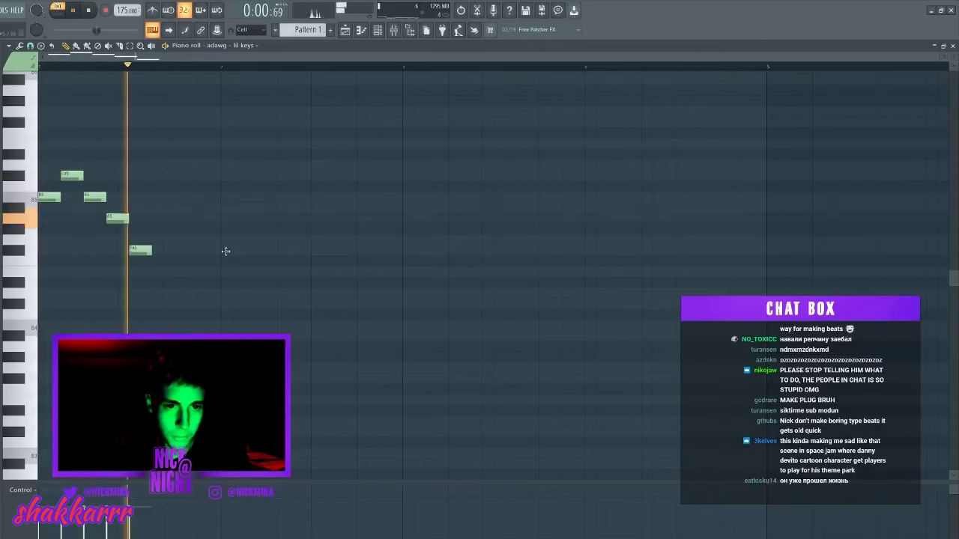
Step: Continue the melody in bar 2 with the notes F#5, A5, F#5 and E5
left_click(225, 251)
right_click(230, 253)
left_click(251, 251)
left_click(276, 218)
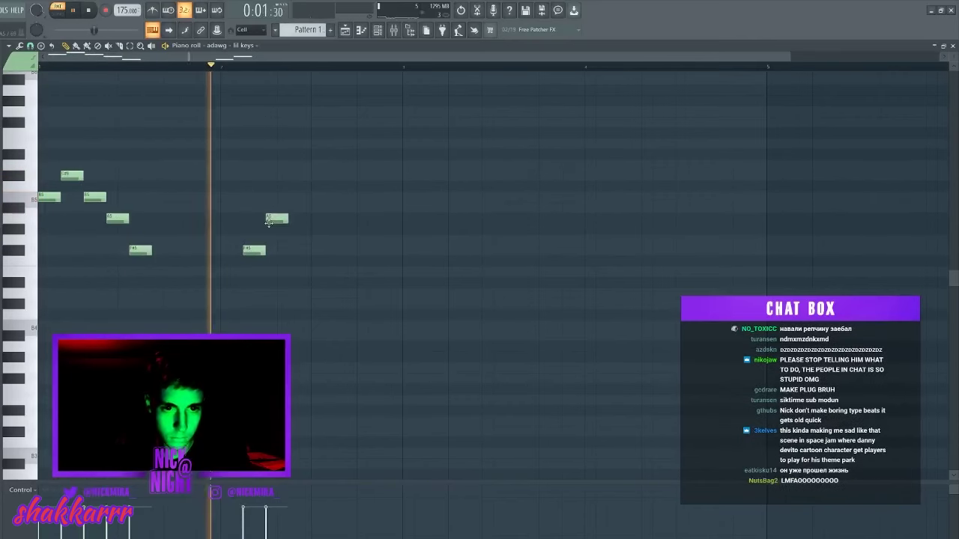
left_click(326, 272)
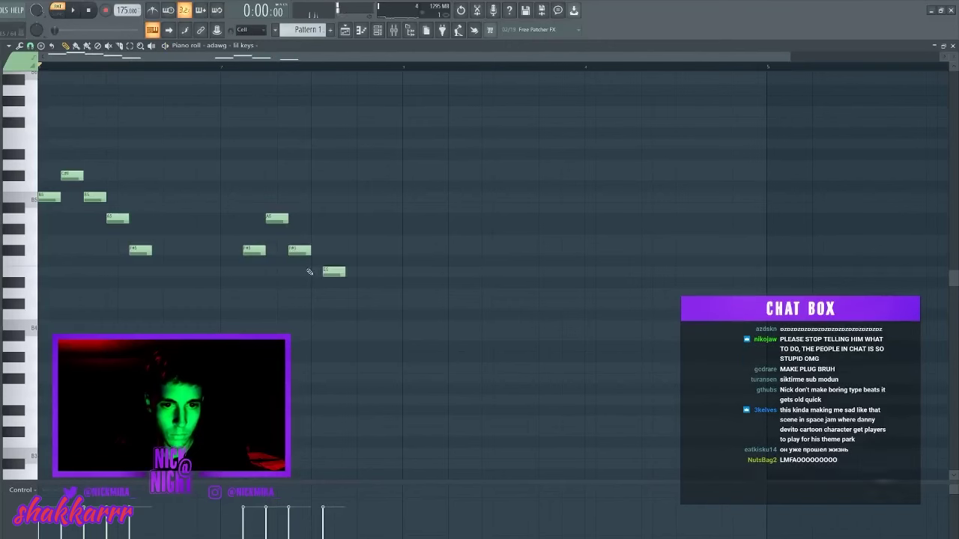
Step: Move the E5 note in bar 2 directly after the F#5 and fill bar 3 with E5, A5, F#5, A5 and D5
key("space")
left_click(319, 271)
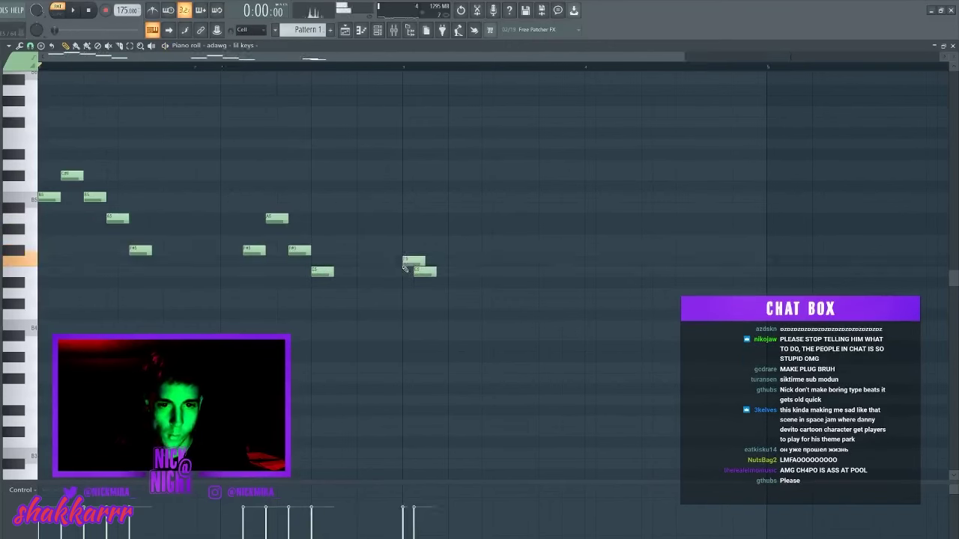
left_click(417, 273)
left_click(431, 221)
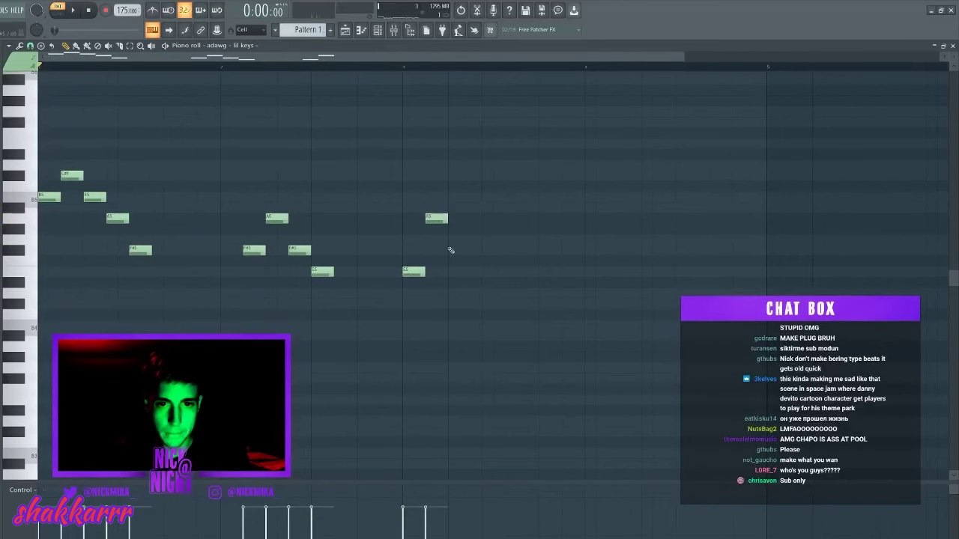
left_click(502, 297)
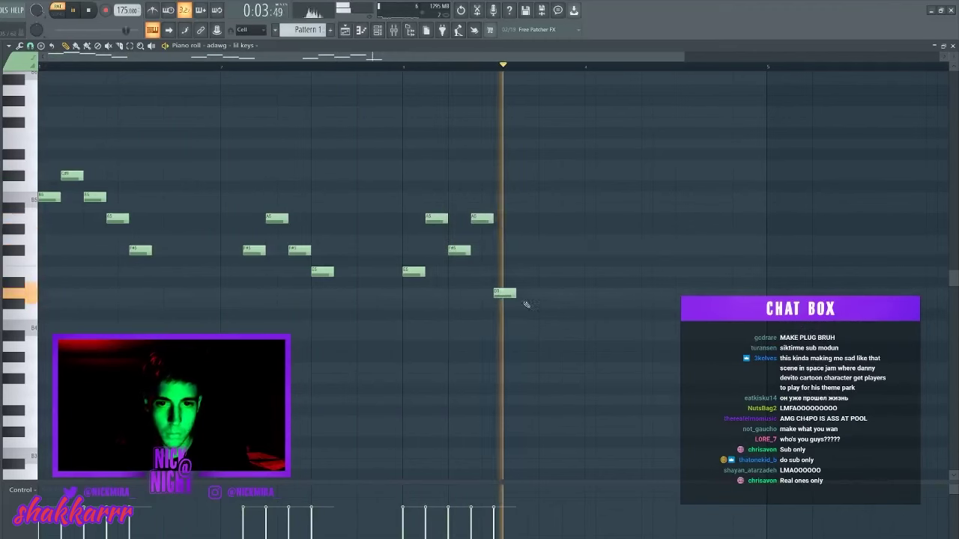
Step: Draw a rising run of D5, E5, F#5, A5 and B5 in bar 4 and play the pattern
key("space")
left_click(597, 293)
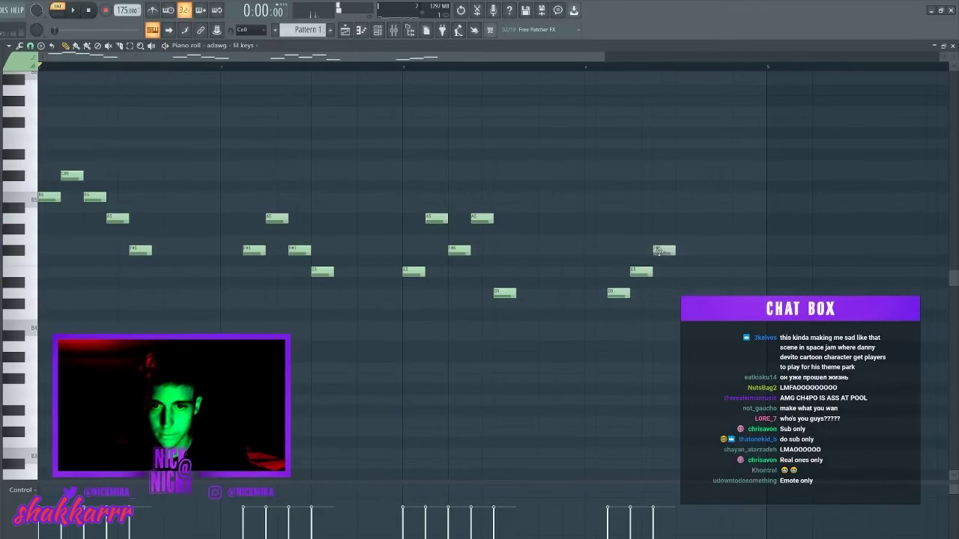
left_click(704, 197)
key("space")
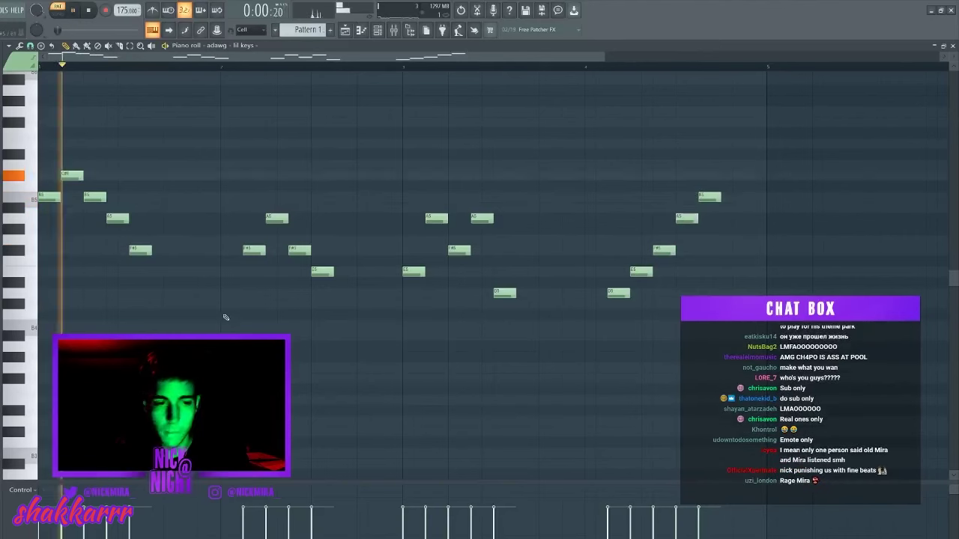
Step: Draw bar-long F#4 and C#5 chord notes under the melody in bar 1 and play them back
left_click(41, 377)
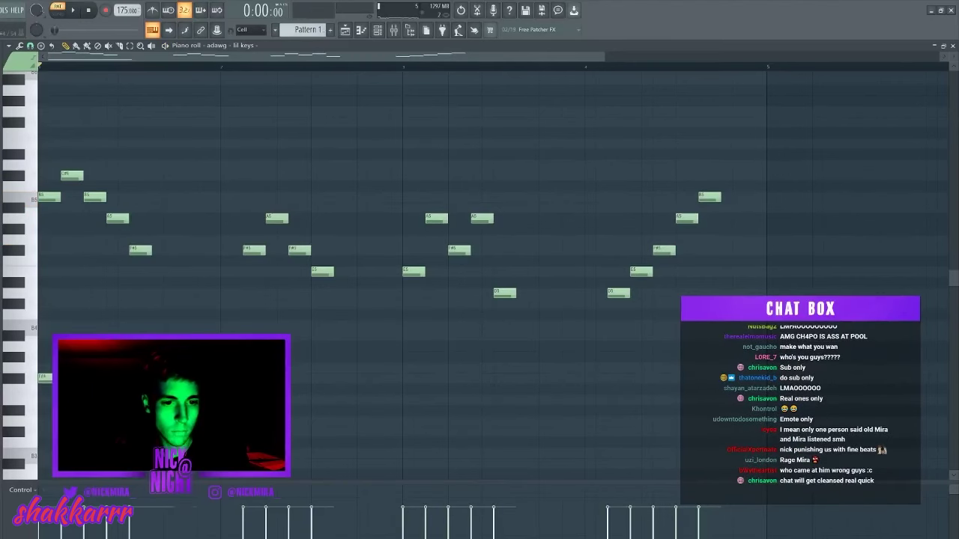
left_click_drag(43, 349, 43, 339)
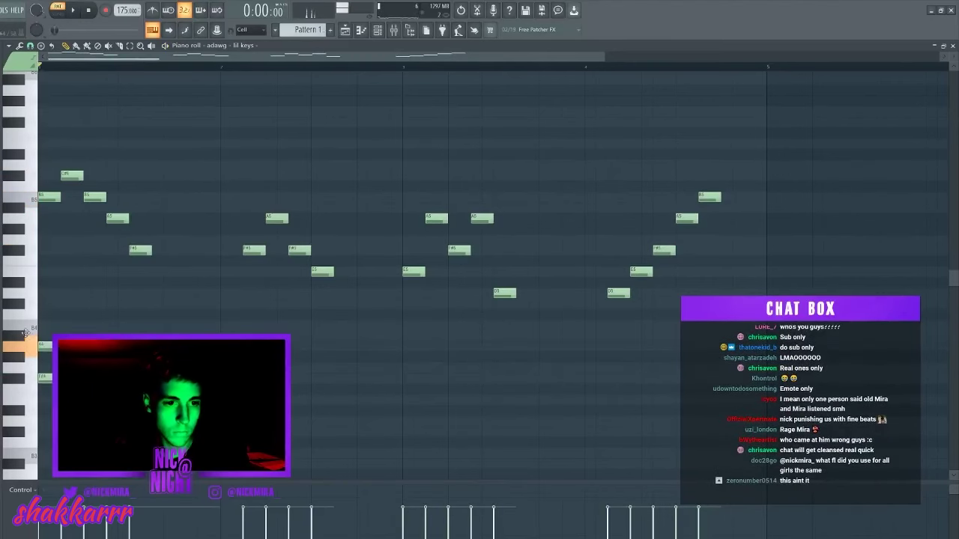
key("space")
left_click_drag(67, 286, 173, 390)
key("space")
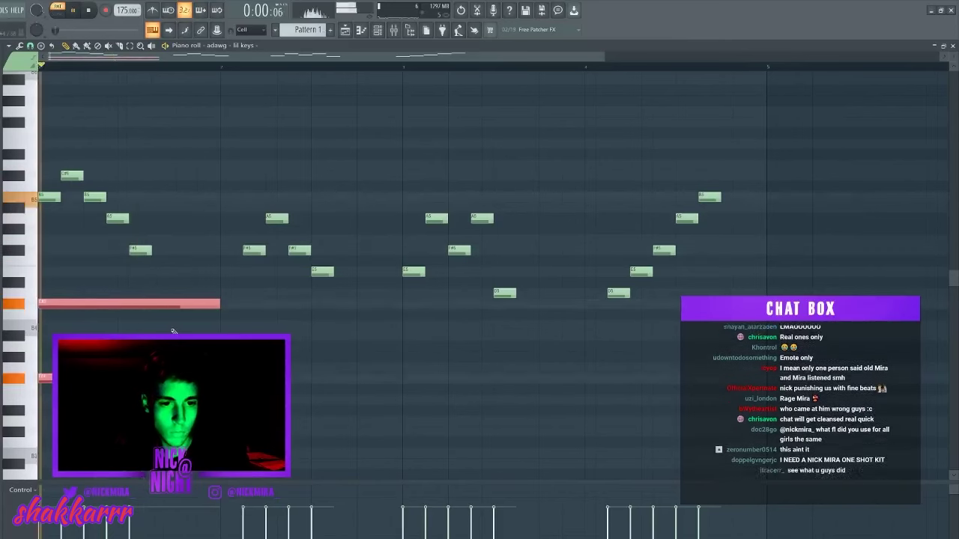
Step: Transpose the two bar 1 chord notes down to D4 and A4, add an F#4, and play the chord
key("shift+Down")
key("shift+Down")
key("shift+Down")
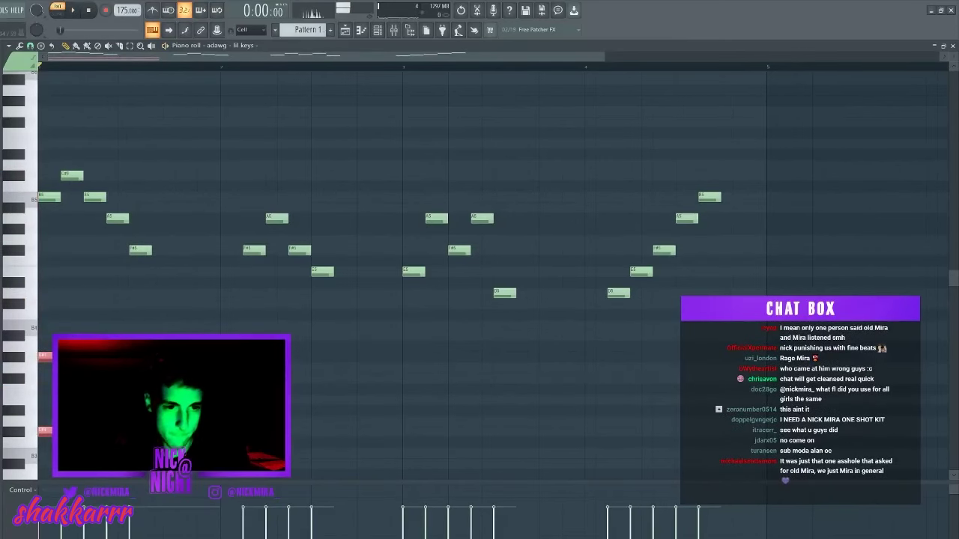
key("ctrl+d")
key("space")
key("space")
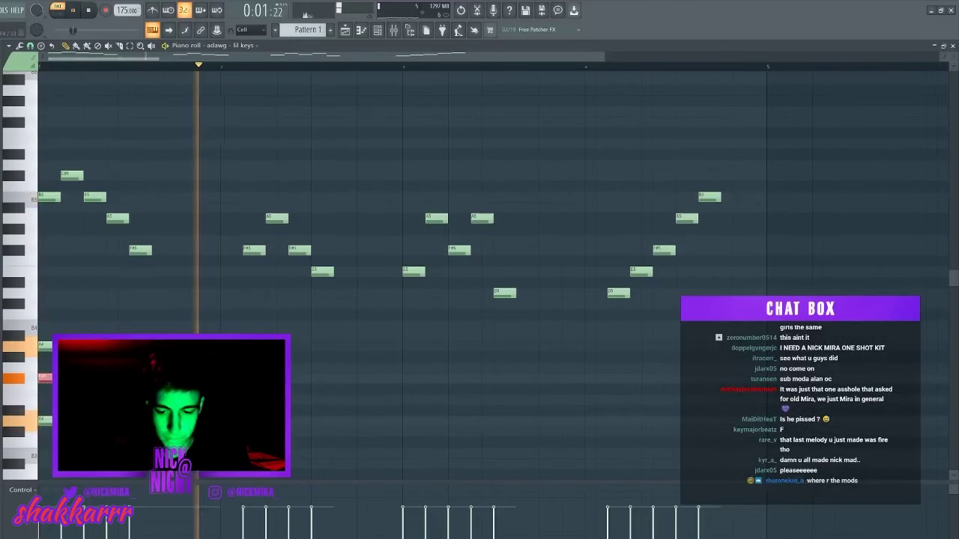
Step: Spread the bar 1 chord to D3, A3 and F#4, and transpose all notes up an octave
key("ctrl+z")
key("ctrl+Down")
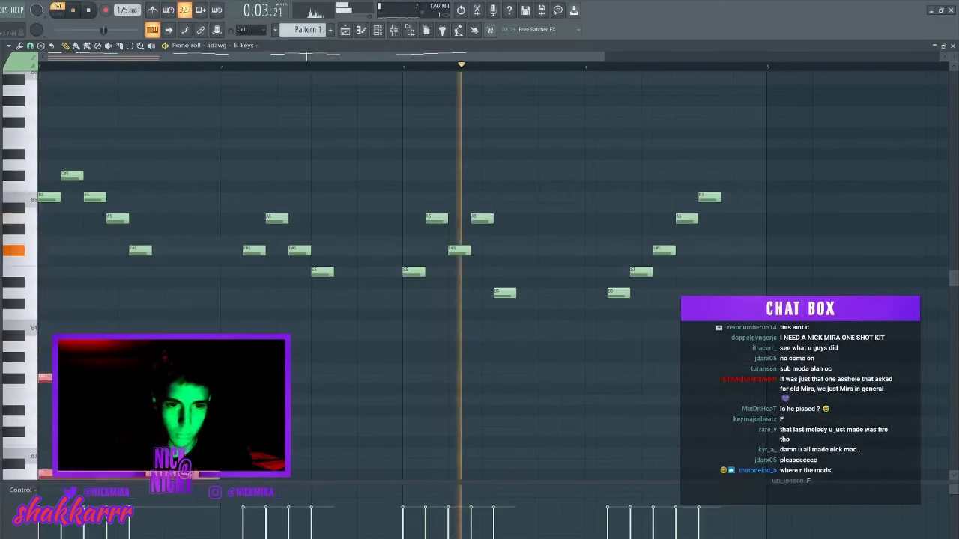
key("ctrl+a")
key("ctrl+Up")
key("space")
key("space")
left_click_drag(241, 221, 42, 464)
key("space")
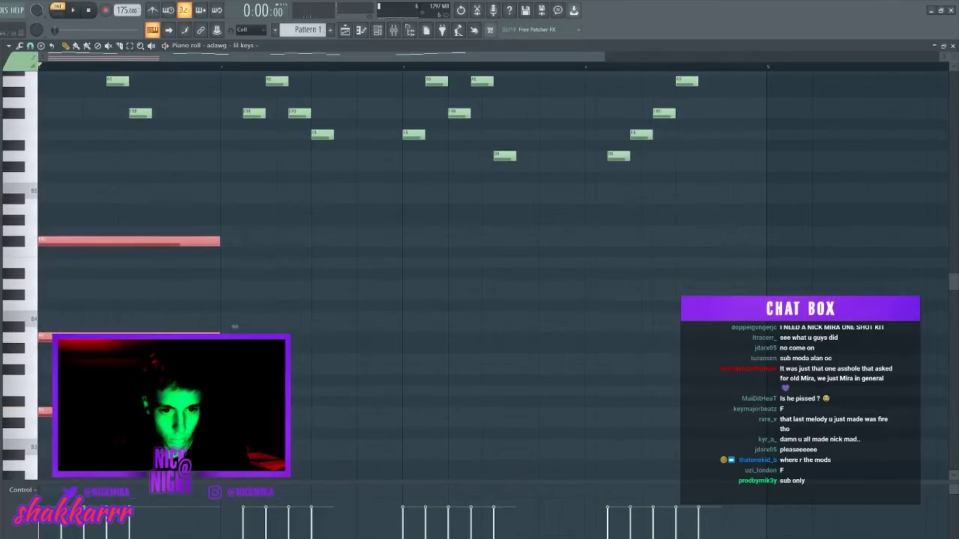
Step: Draw a second long chord of E4, B4 and G#5 starting on beat 2 of bar 2 and play it back
key("space")
scroll(270, 325, "down", 2)
left_click(272, 327, "ctrl")
key("space")
left_click(268, 327)
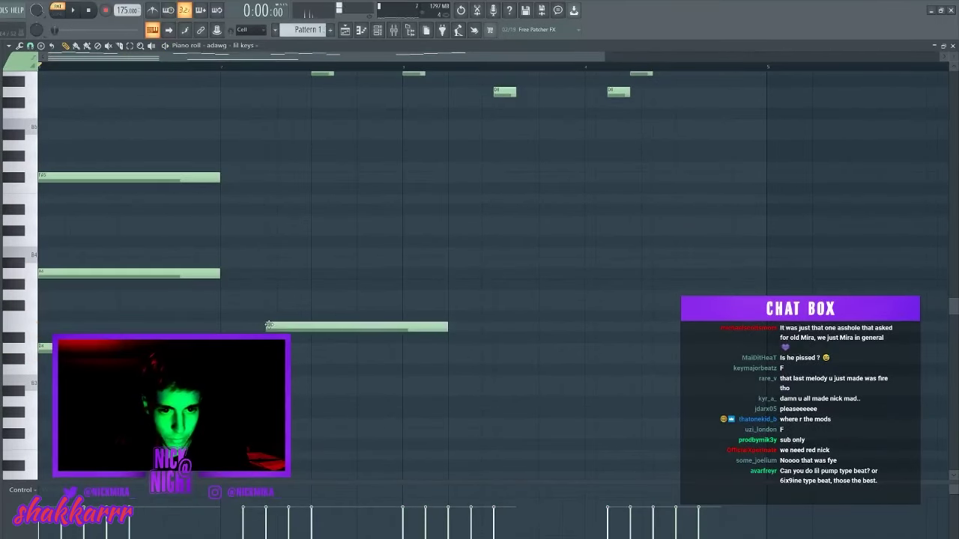
key("space")
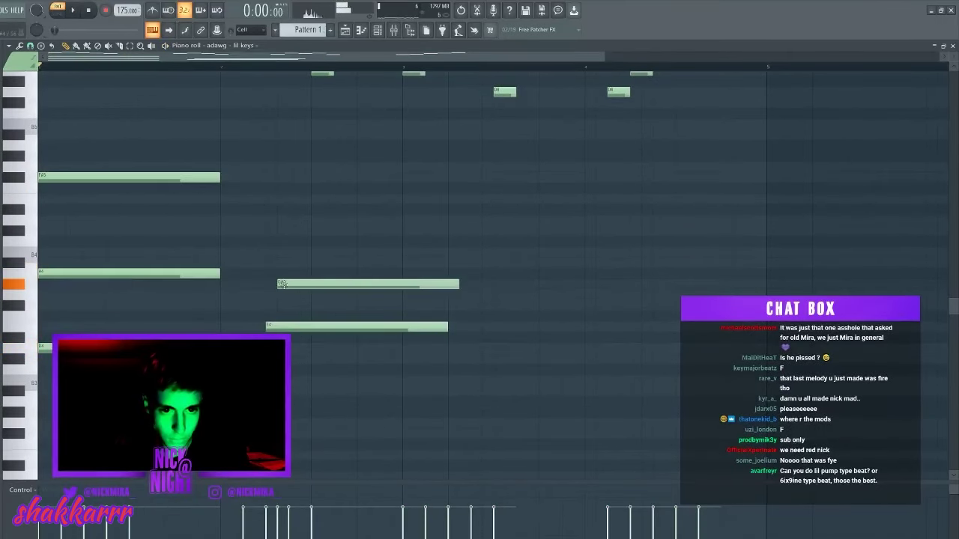
left_click_drag(272, 243, 286, 301)
key("space")
key("ctrl+Up")
scroll(412, 216, "up", 5)
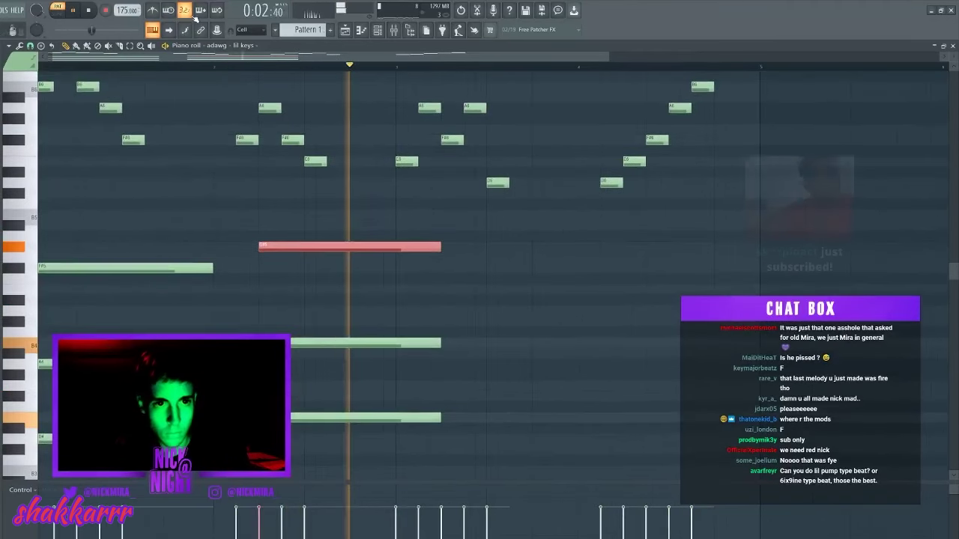
Step: Turn off typing-keyboard note input and slice the second chord's notes so they end at the start of bar 3
left_click(153, 30)
key("c")
left_click_drag(407, 197, 403, 439)
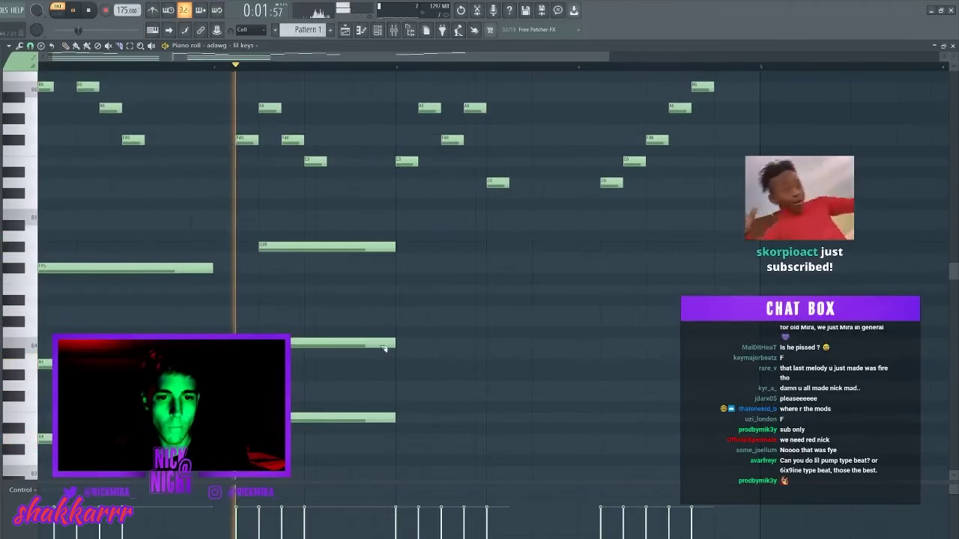
key("ctrl+b")
key("ctrl+z")
key("p")
Step: Draw a bar-long chord of F#4, A4 and C#5 in bar 3 and play the pattern
scroll(383, 202, "down", 2)
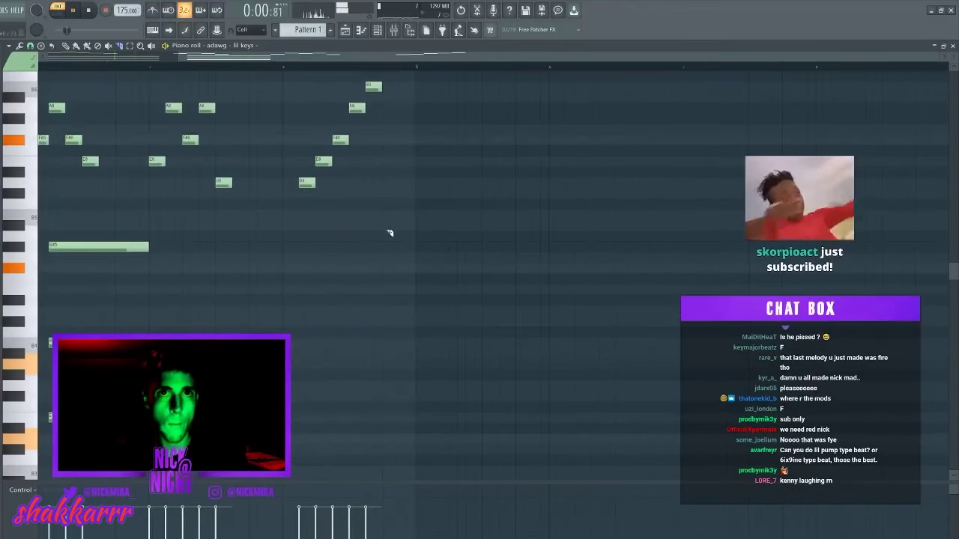
scroll(231, 203, "down", 3)
key("space")
scroll(214, 69, "down", 2)
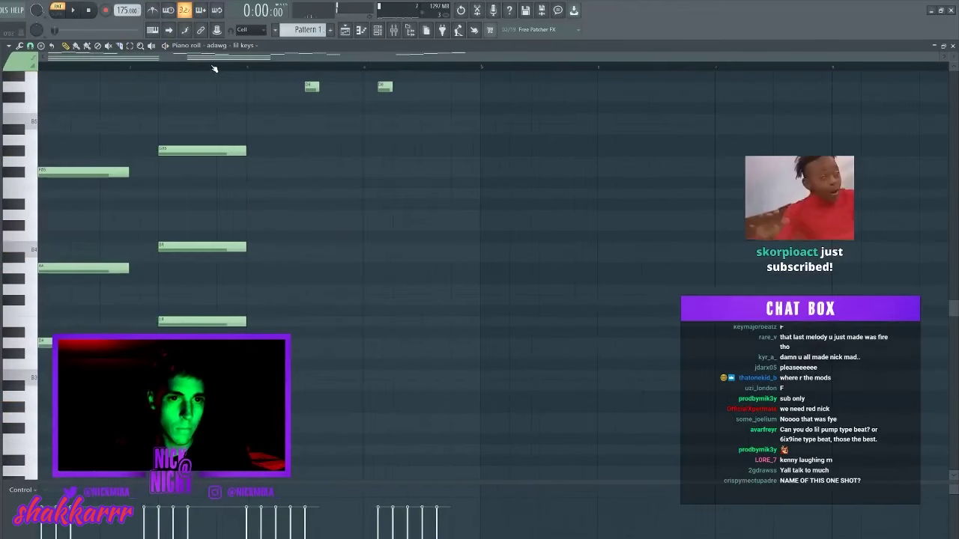
left_click(281, 287)
left_click_drag(269, 291, 269, 301)
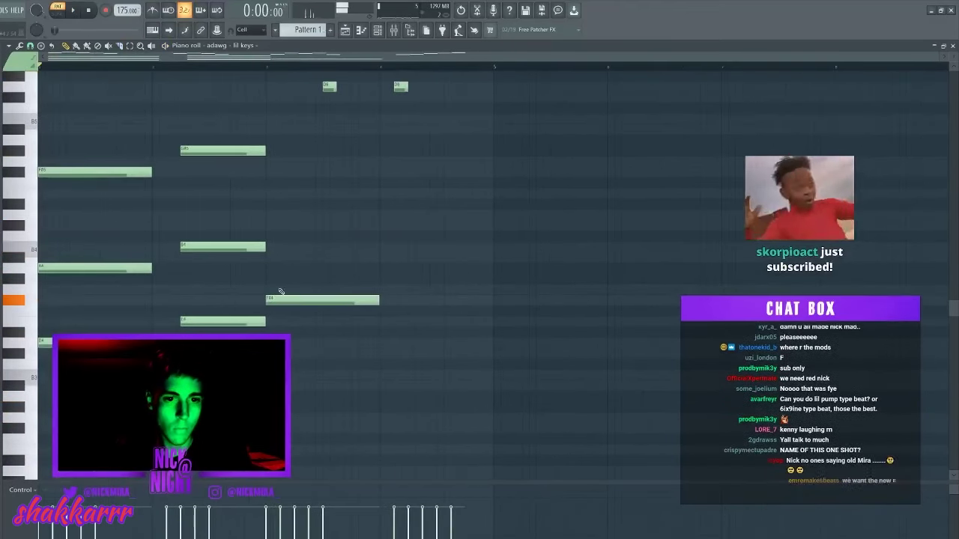
left_click(266, 268)
left_click_drag(269, 204, 269, 225)
key("space")
Step: Raise the A4 of the bar 3 chord by an octave to A5
left_click(282, 271, "ctrl")
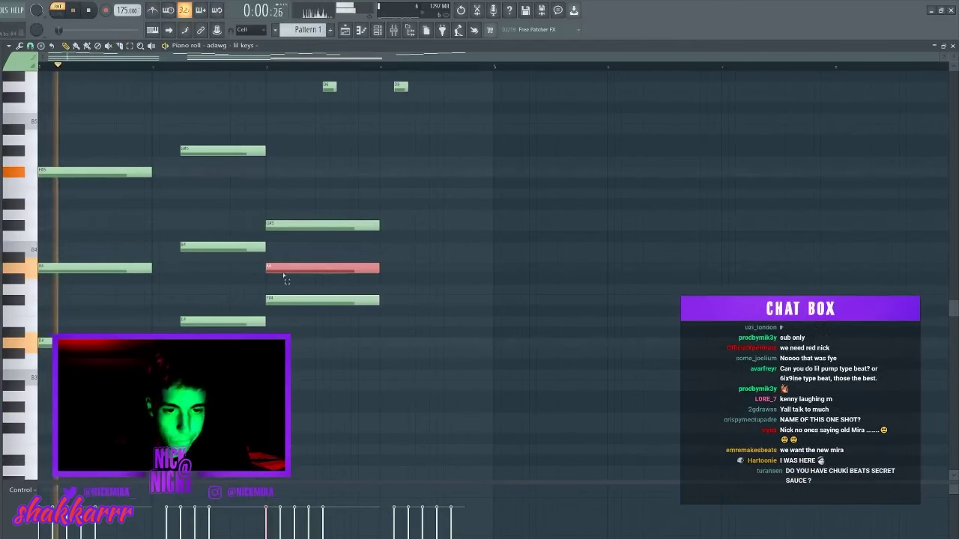
left_click_drag(323, 113, 252, 218)
key("ctrl+a")
left_click(249, 223, "ctrl")
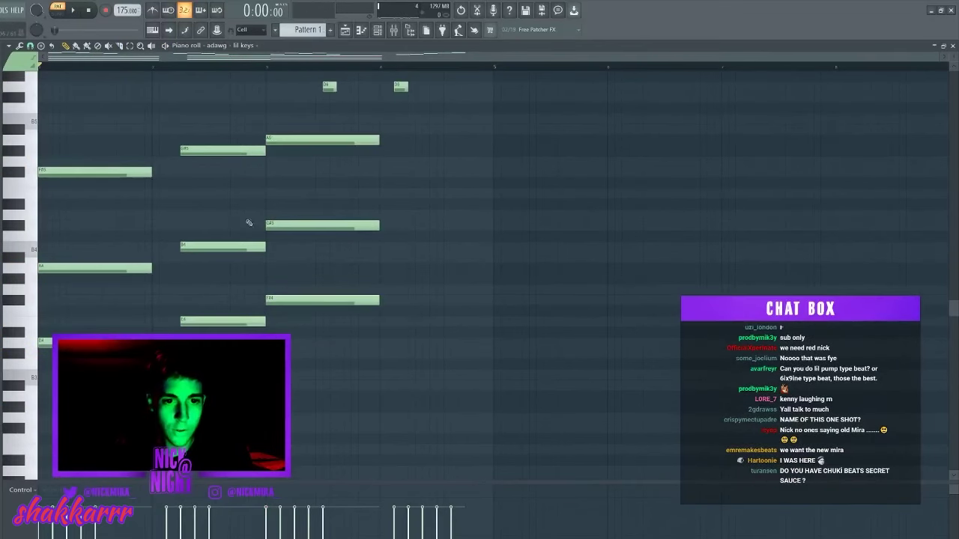
left_click_drag(234, 124, 228, 188)
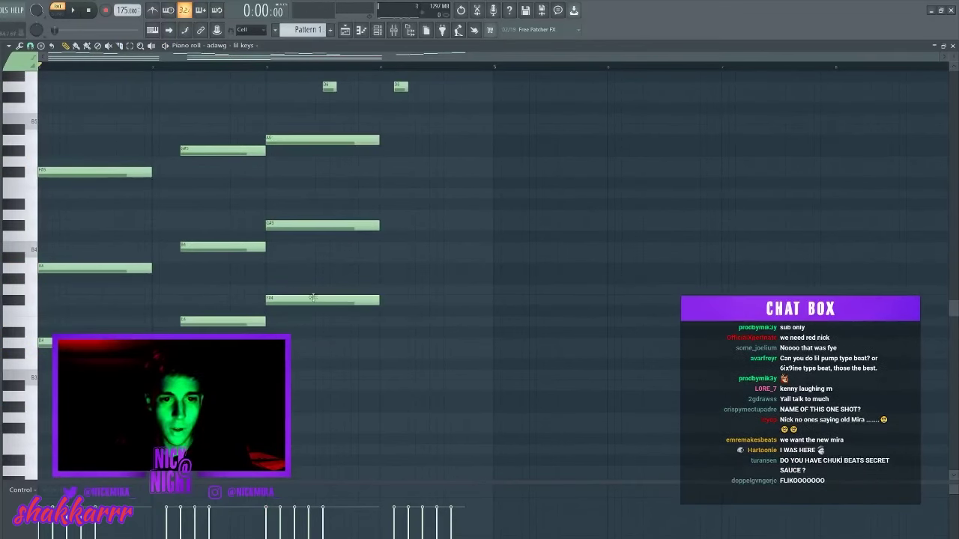
Step: Transpose the whole pattern down an octave and play it back
key("space")
left_click(357, 187, "ctrl")
key("ctrl+Down")
key("space")
key("space")
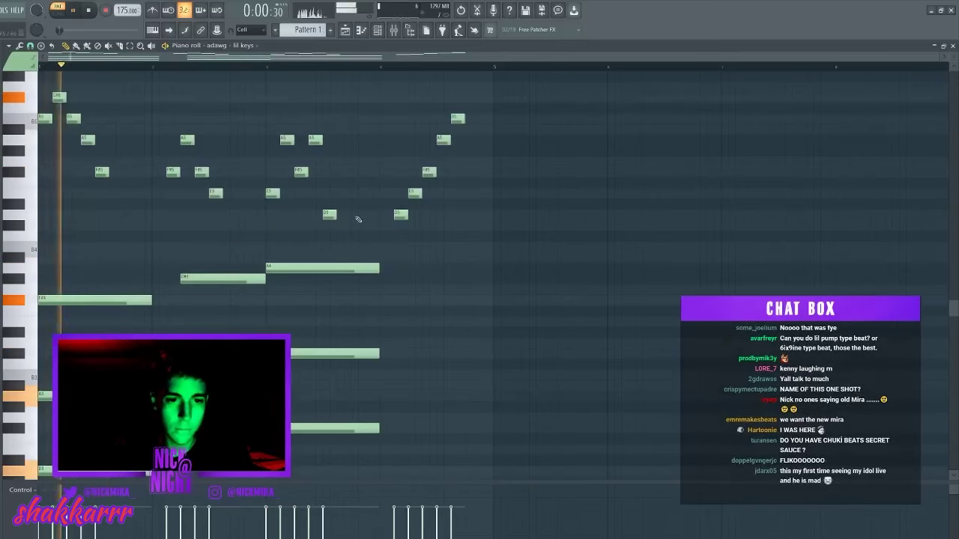
Step: Lower the bar 3 melody's D5 to C#5 and draw short C#3, E3 and G#3 notes at the start of bar 4
scroll(206, 331, "down", 1)
left_click_drag(204, 330, 218, 200)
left_click(281, 295, "ctrl")
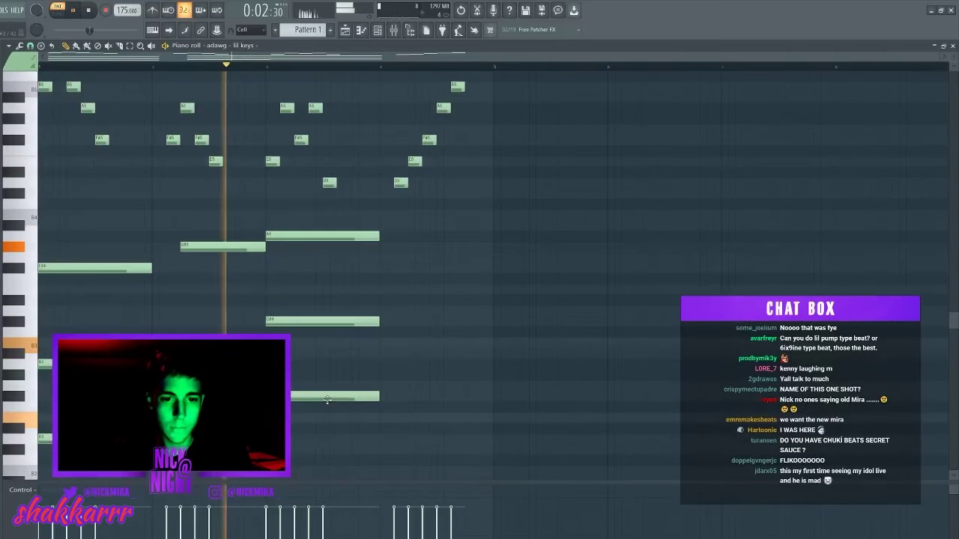
scroll(404, 404, "down", 1)
key("space")
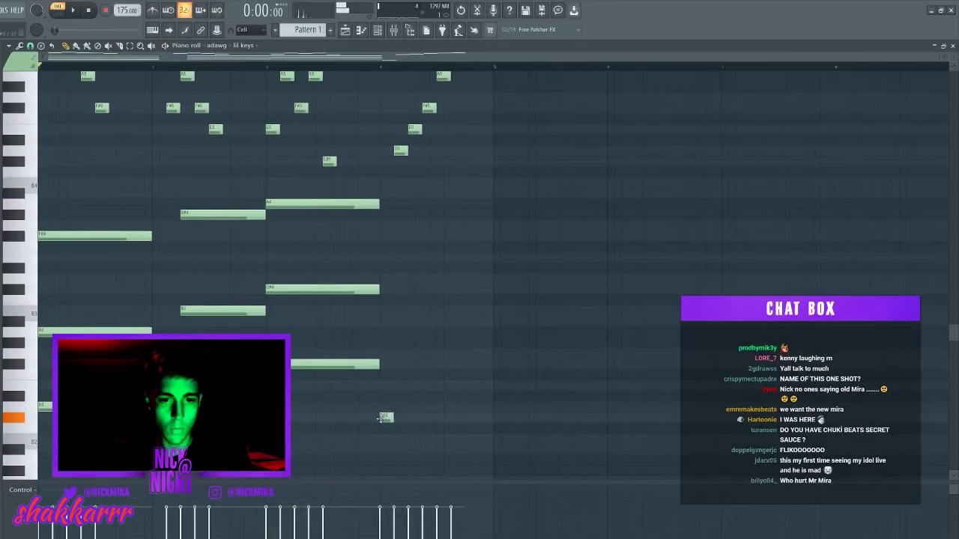
key("space")
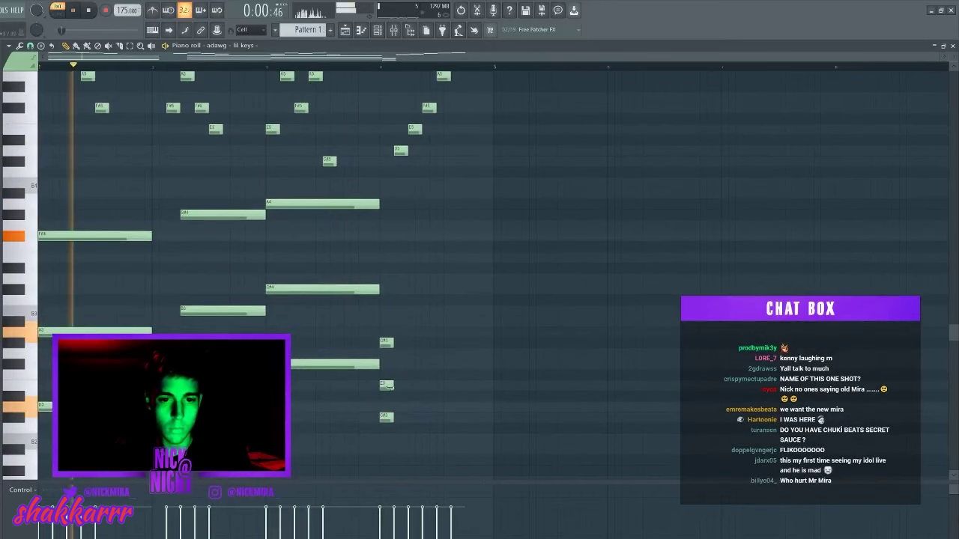
Step: Raise the last chord's E3 to E4, shift the chord to beat 2 of bar 4, and stretch it to the bar's end
key("ctrl+Up")
left_click_drag(373, 427, 390, 242)
left_click_drag(402, 429, 496, 416)
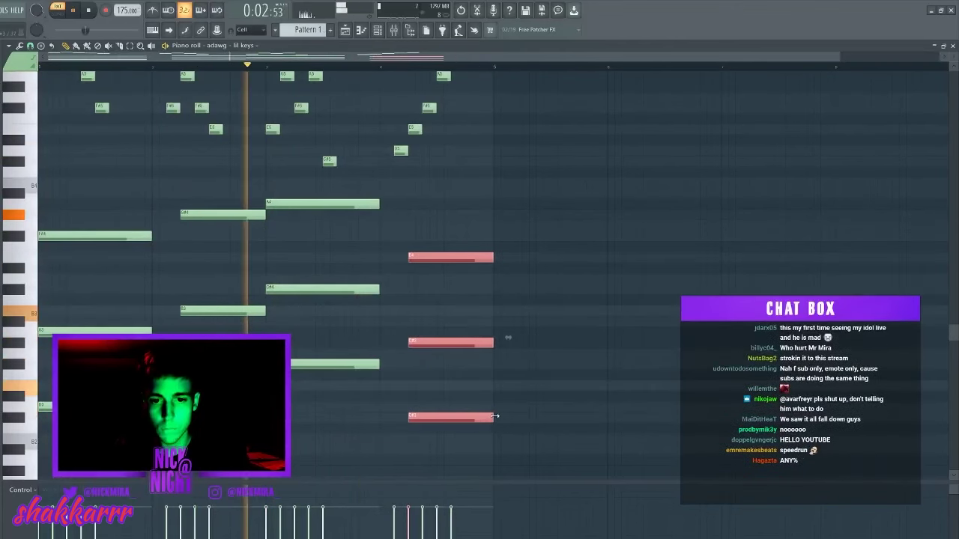
Step: Lengthen the three bar 3 chord notes until the last chord begins on beat 2 of bar 4
left_click(418, 318, "ctrl")
left_click_drag(359, 432, 350, 203)
left_click_drag(379, 288, 408, 289)
left_click(392, 300, "ctrl")
Step: Change the bar 4 melody to C#5, E5, F#5, C#6 and B5 and play the pattern
scroll(395, 277, "up", 3)
key("space")
left_click_drag(401, 249, 403, 261)
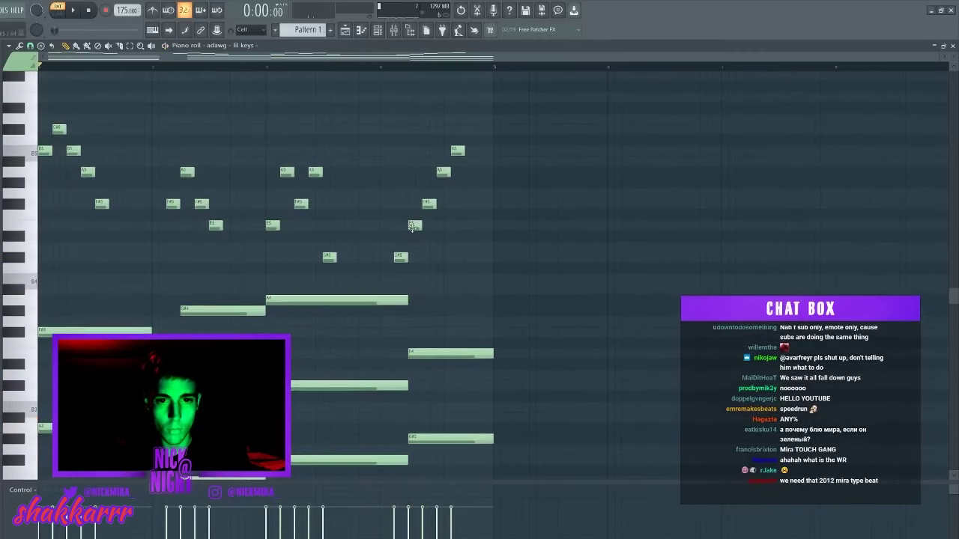
left_click_drag(453, 151, 445, 130)
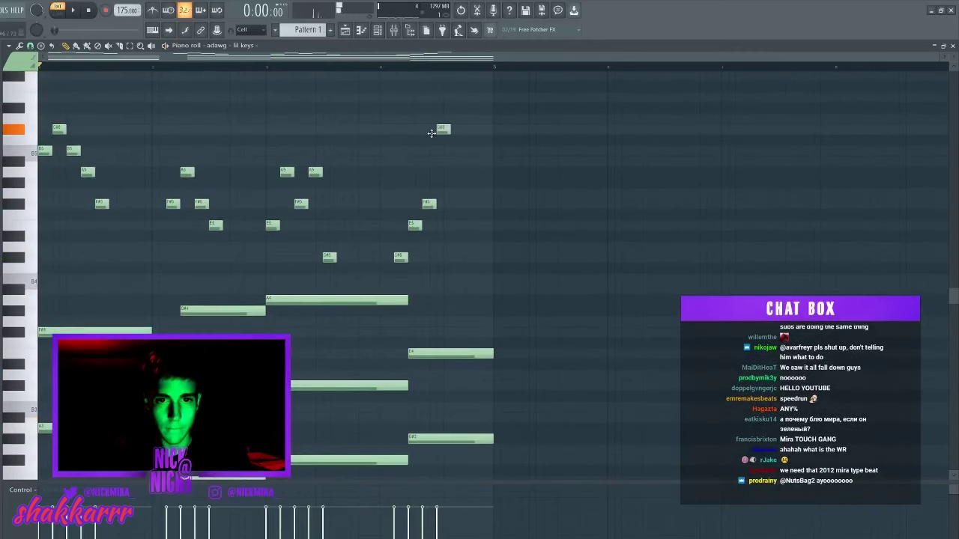
scroll(263, 224, "up", 3)
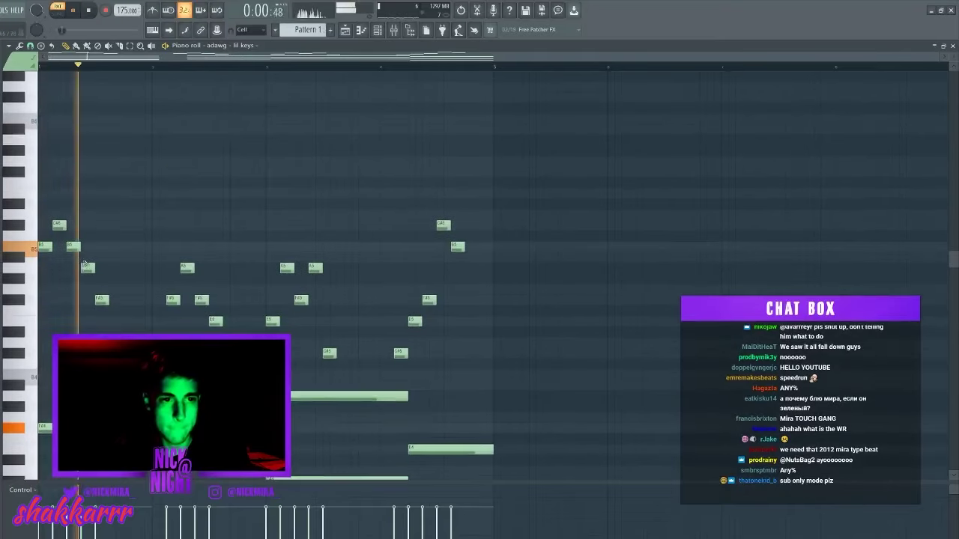
Step: Add an F#6 note on beat 2 of bar 1 and transpose the upper melody notes down an octave
left_click(76, 172)
left_click_drag(69, 177, 68, 180)
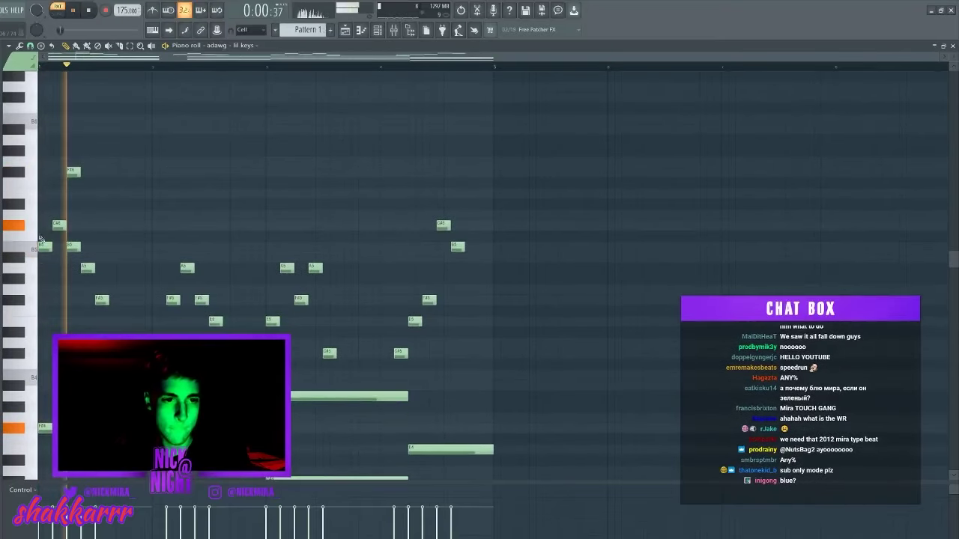
left_click_drag(18, 343, 17, 148)
key("ctrl+Down")
key("space")
key("space")
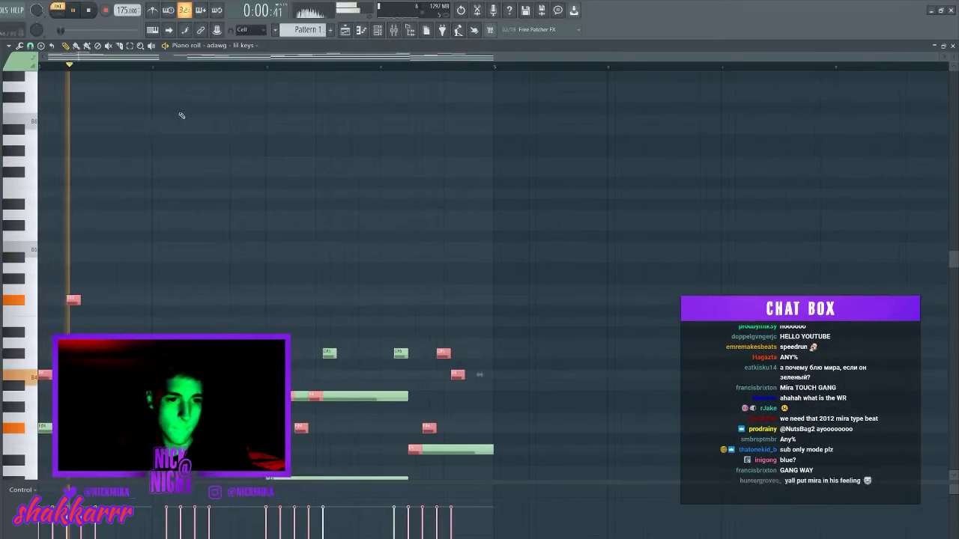
Step: Lengthen the F#5 note in bar 1 and draw an equally long A5 following it, with playback
scroll(179, 120, "down", 2)
key("ctrl+d")
key("space")
key("space")
left_click_drag(80, 237, 135, 197)
left_click(129, 213)
key("space")
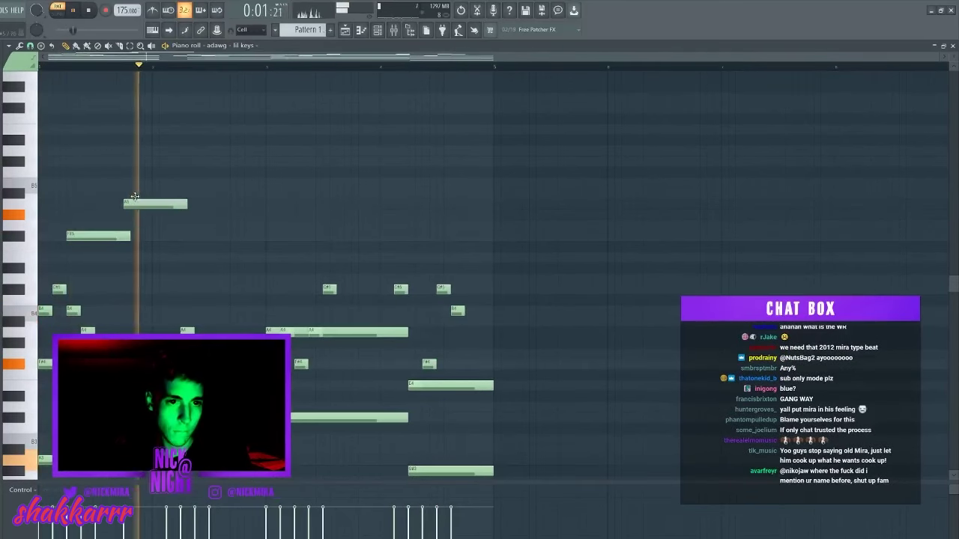
Step: Shorten the long A5, add a short A5 after it and a long B5 in bar 2, and play back
scroll(183, 197, "up", 2)
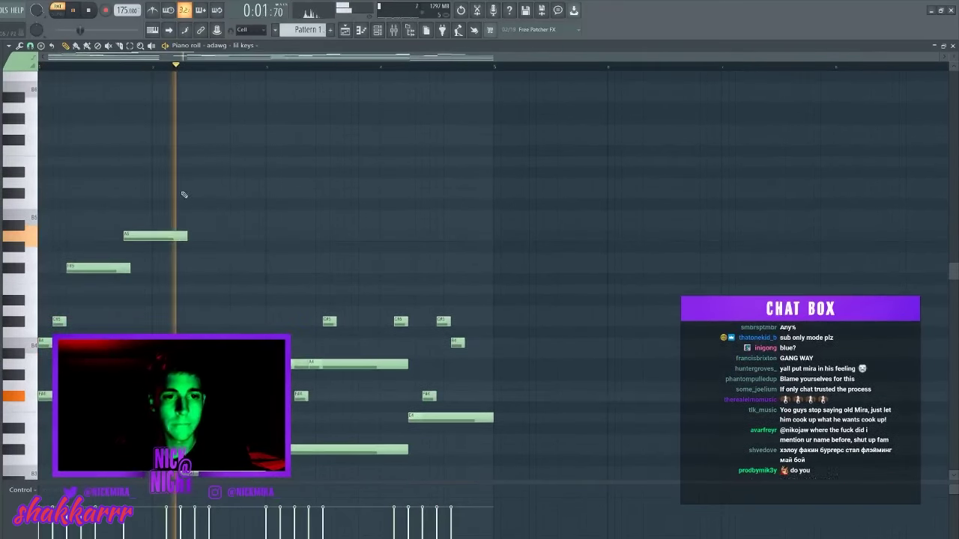
left_click_drag(186, 236, 180, 236)
left_click(184, 236)
left_click_drag(236, 236, 194, 236)
left_click_drag(186, 194, 201, 215)
key("space")
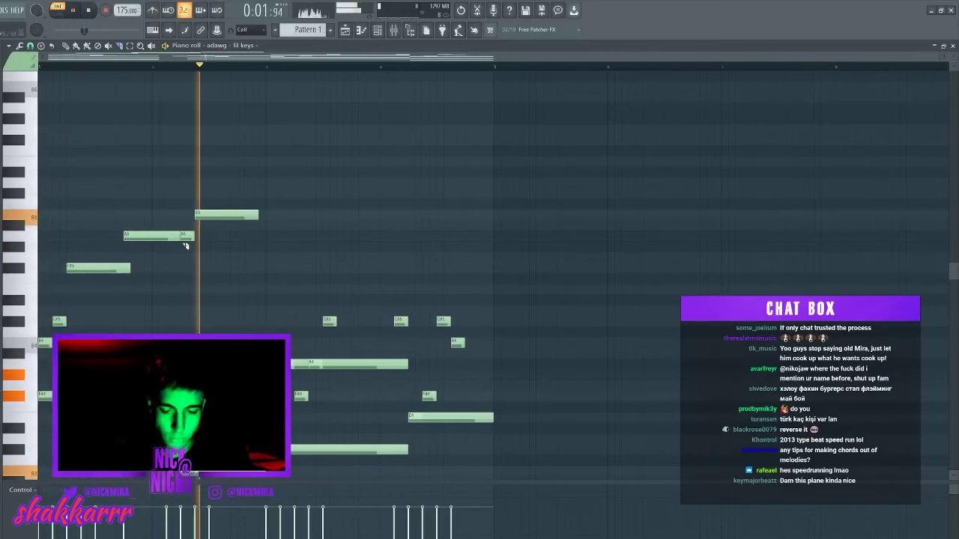
Step: Draw a one-beat E5 note on beat 4 of bar 2 while playing the pattern, and check the upper melody notes
key("space")
left_click(240, 279)
key("space")
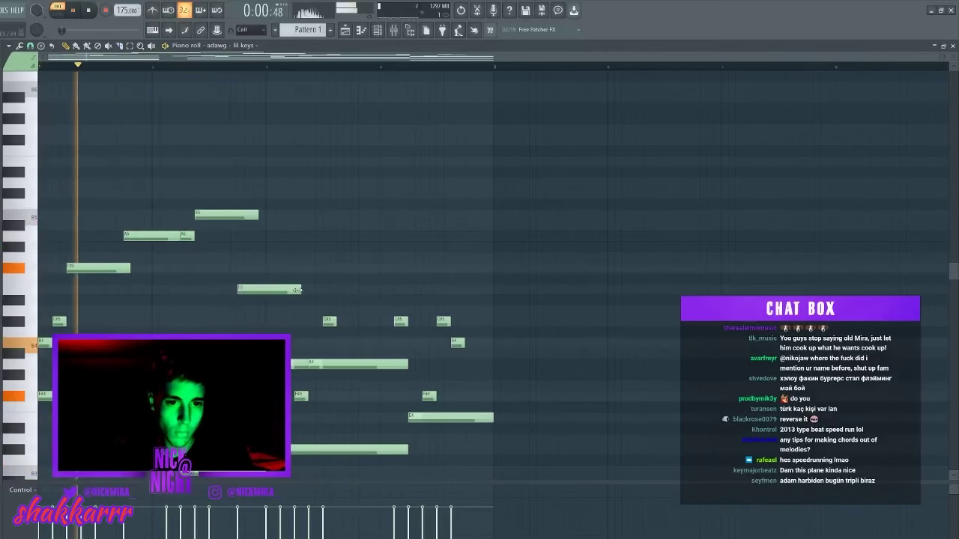
left_click_drag(299, 289, 265, 290)
left_click_drag(275, 329, 60, 206)
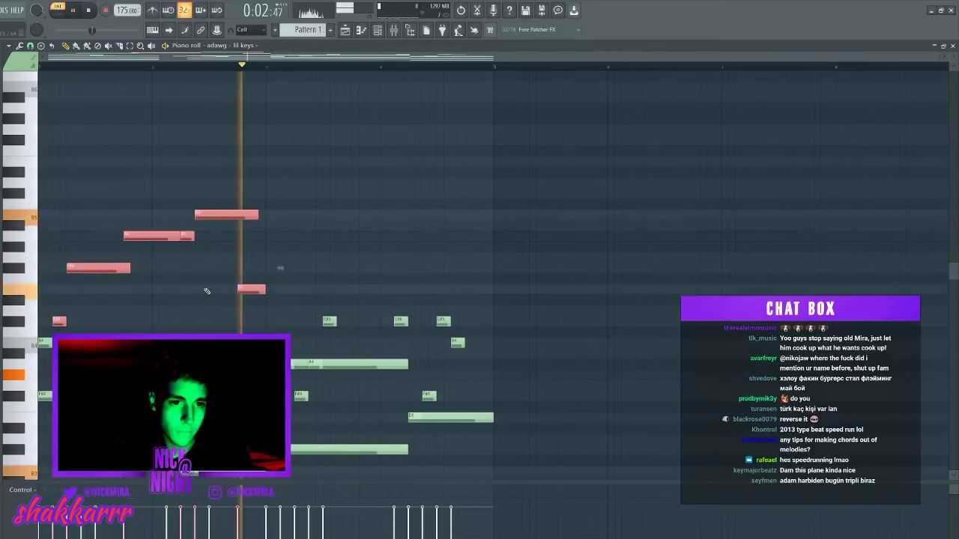
left_click(349, 308, "ctrl")
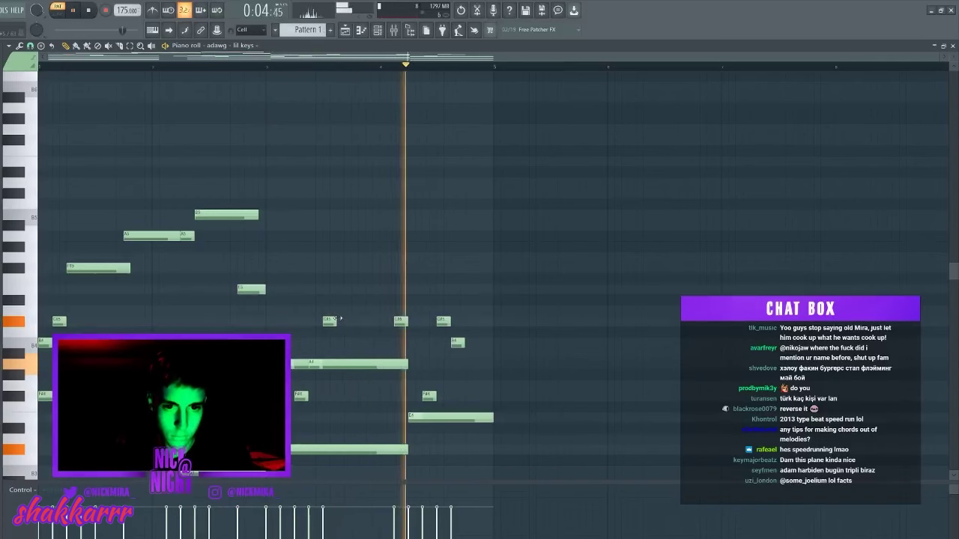
Step: Lengthen the C#5 note in bar 3 to reach the next C#5 and transpose all notes up two semitones
left_click_drag(335, 321, 395, 320)
key("shift+Up")
key("shift+Up")
key("space")
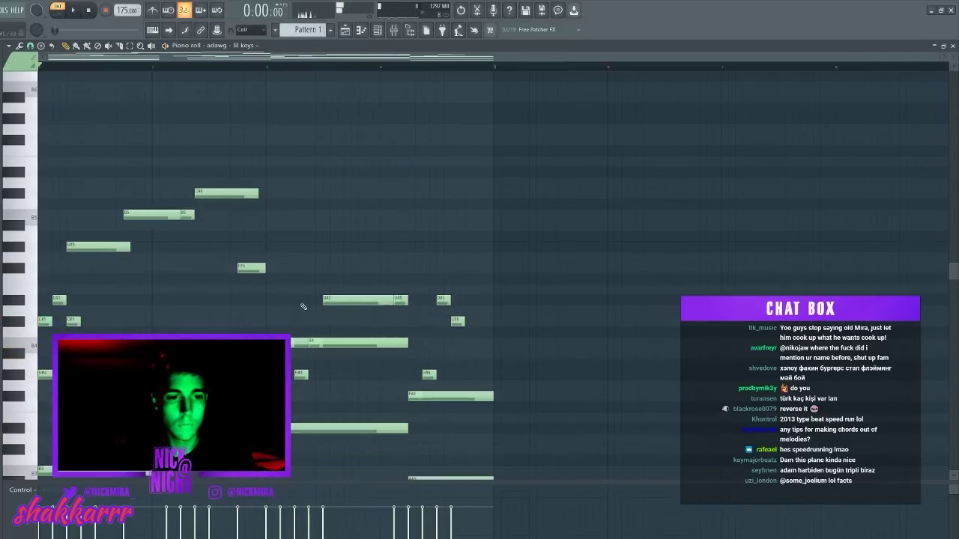
Step: Transpose all notes up an octave and back down eight semitones, auditioning the key with playback
key("space")
key("space")
key("ctrl+Up")
key("space")
key("space")
key("shift+Down")
key("shift+Down")
key("shift+Down")
key("shift+Down")
key("shift+Down")
key("shift+Down")
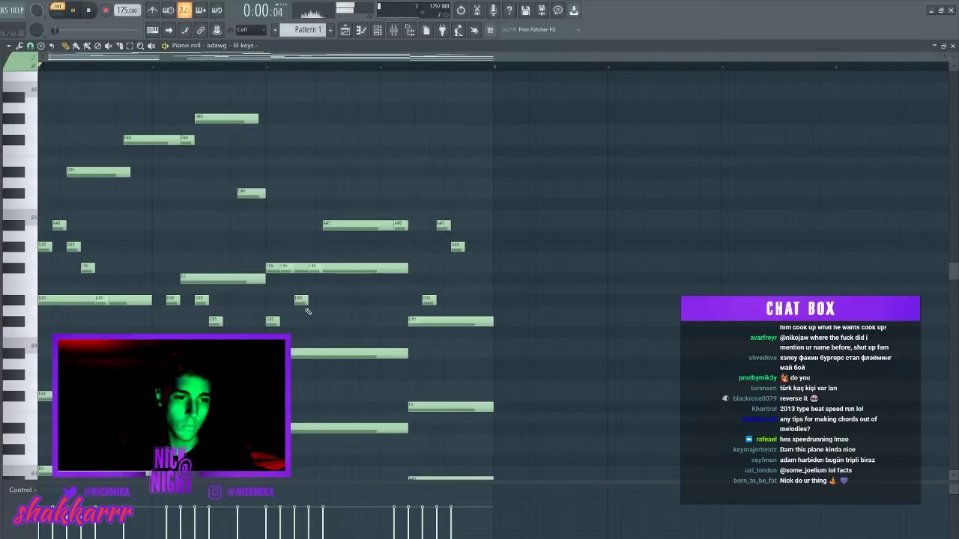
key("space")
key("shift+Down")
key("shift+Down")
key("space")
Step: Raise all notes by a further octave, comparing it with the lower octave in playback
key("space")
key("ctrl+Up")
key("space")
key("space")
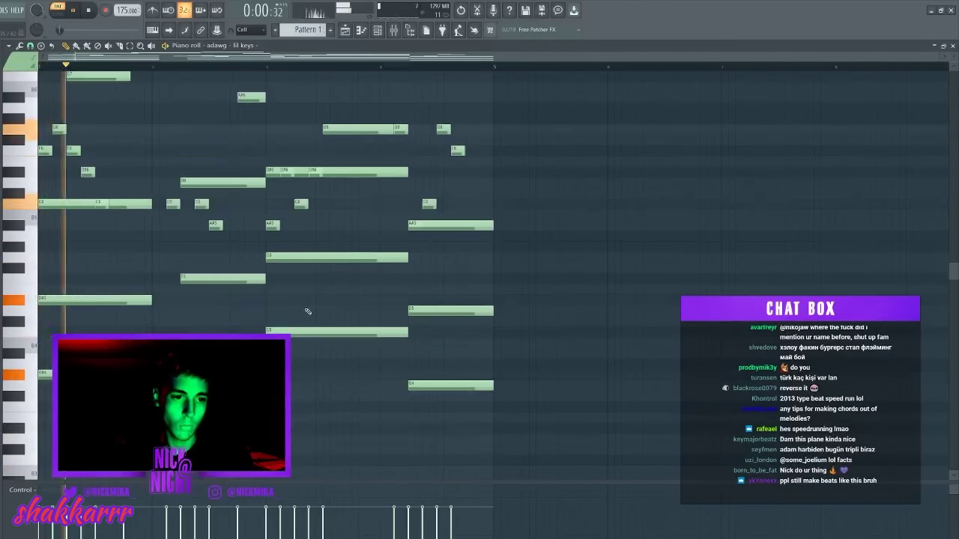
key("space")
key("ctrl+Down")
key("space")
key("space")
key("ctrl+Up")
key("space")
Step: Quick render Pattern 1 as an audio clip and play it in the playlist
key("F7")
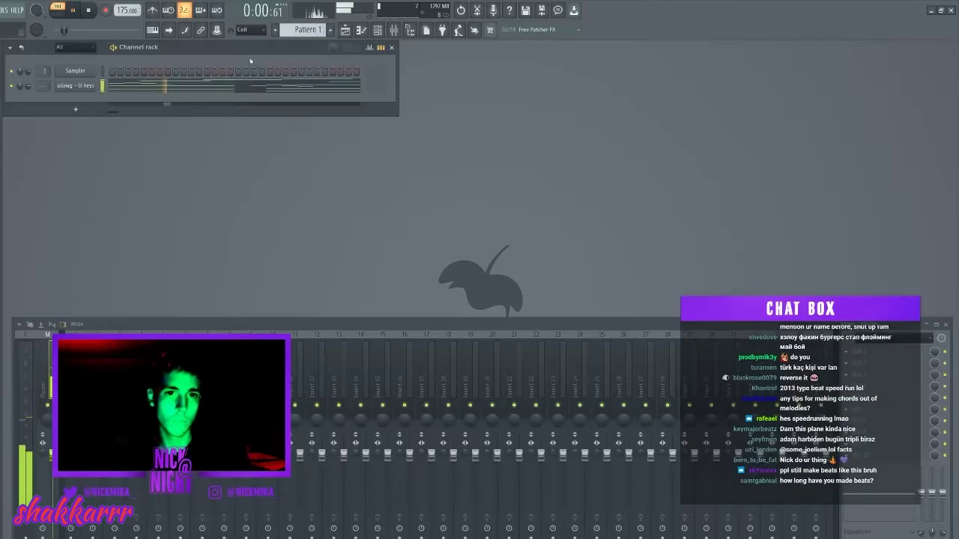
left_click(275, 30)
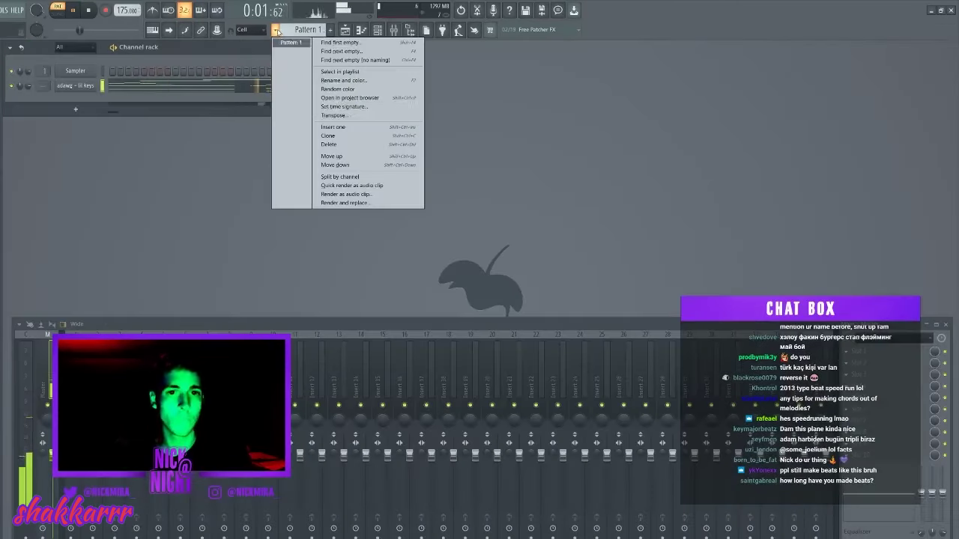
left_click(374, 187)
key("F5")
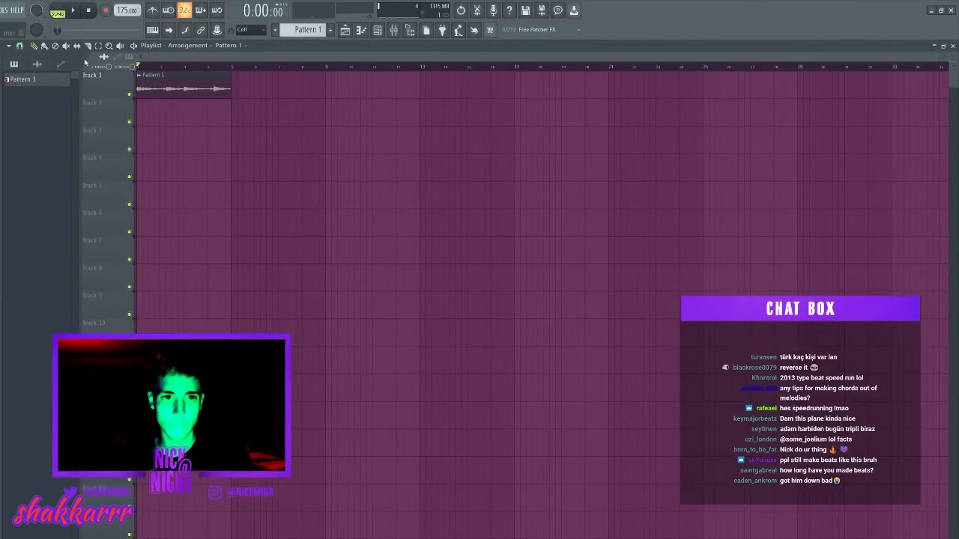
key("space")
Step: Set the rendered Pattern 1 clip's time-stretching mode to Stretch and lower its pitch
double_click(205, 85)
left_click(262, 136)
left_click(258, 163)
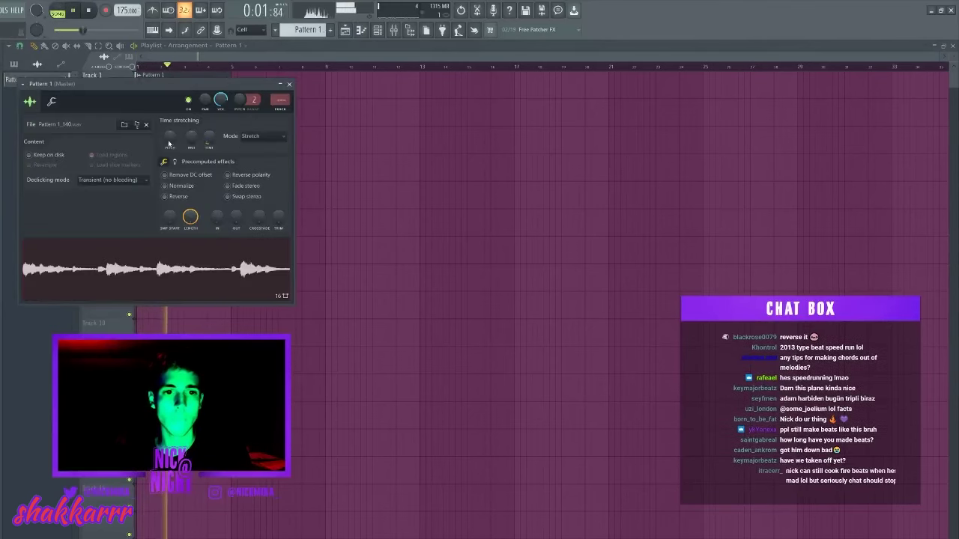
left_click_drag(303, 98, 171, 150)
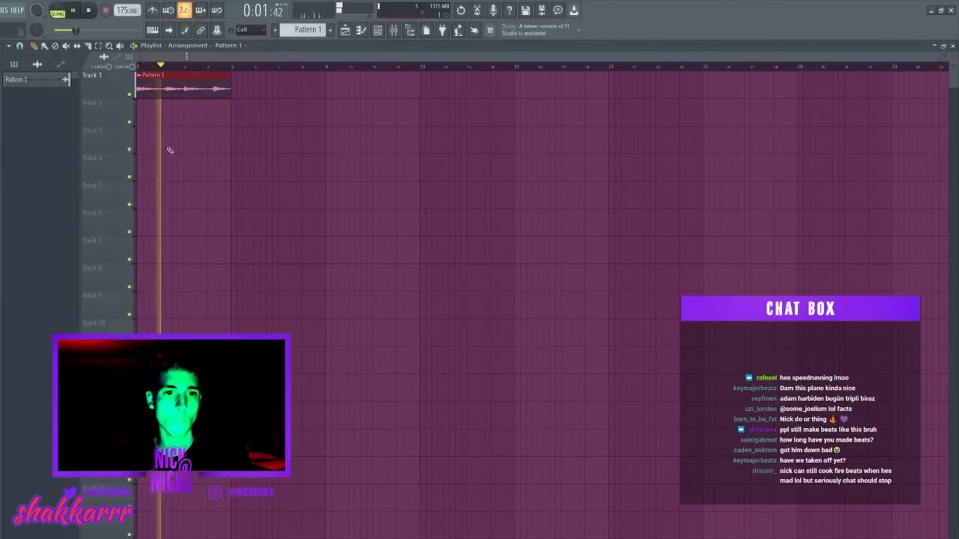
Step: Duplicate the audio clip on Track 1 into bars 5 to 8 and place Pattern 1 on Track 2 across eight bars
key("ctrl+b")
left_click(250, 109, "ctrl")
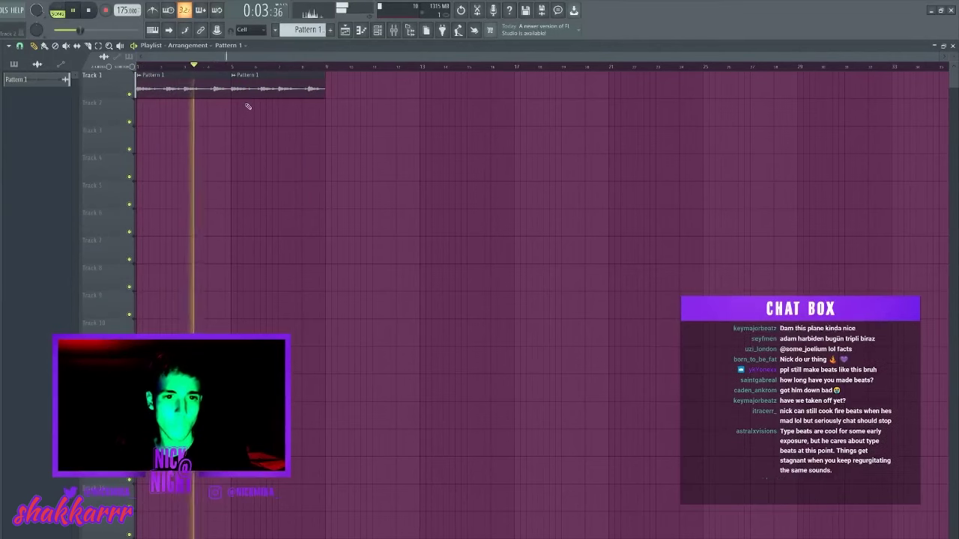
left_click(15, 65)
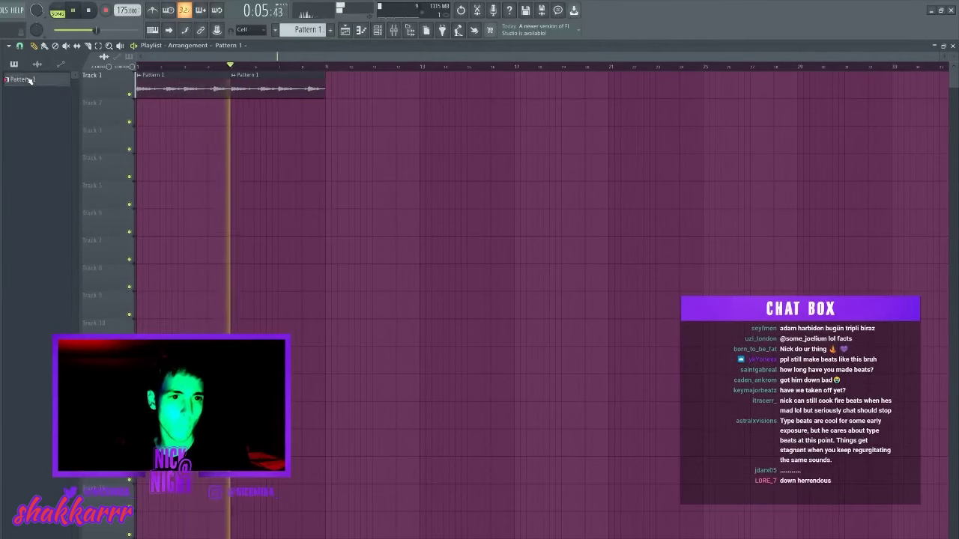
left_click(143, 117)
double_click(178, 114)
key("F7")
key("F6")
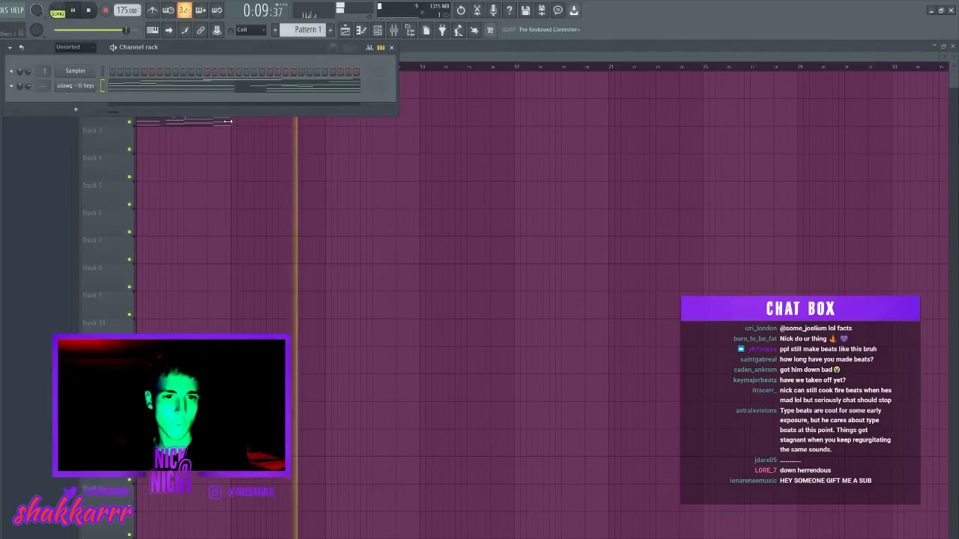
left_click_drag(230, 118, 325, 114)
Step: Show all channels and replace the lil keys sound with the adawg - dembwoy bell preset, checking it in playback
key("F5")
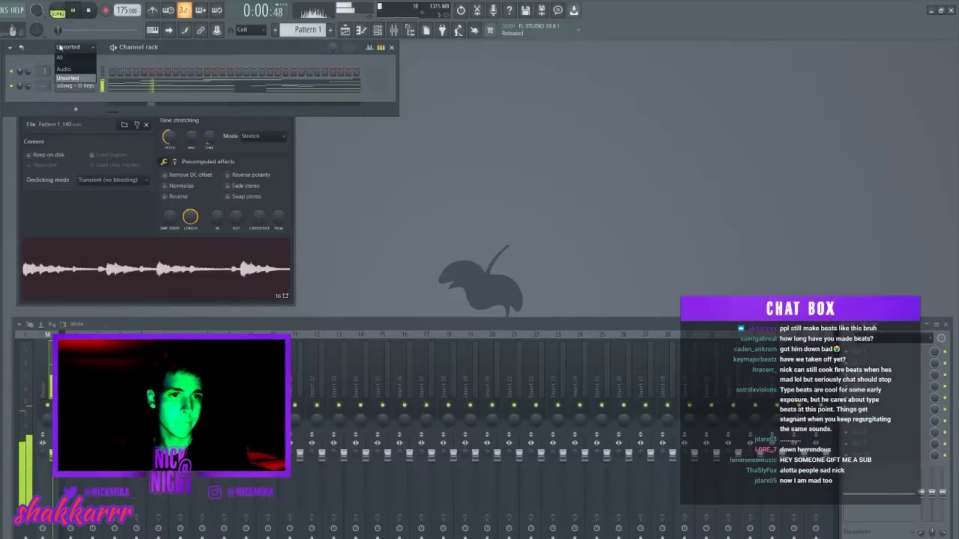
left_click(61, 58)
right_click(85, 85)
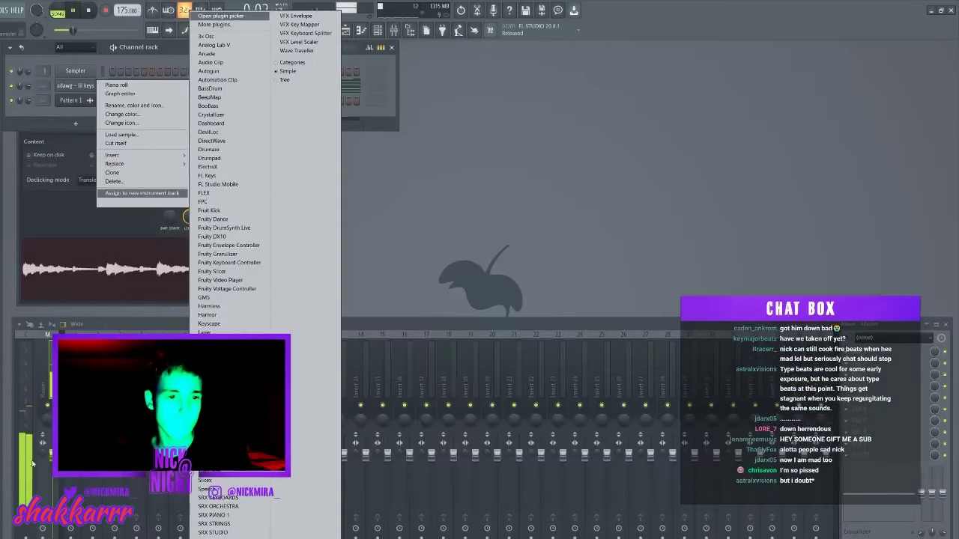
left_click(32, 464)
key("space")
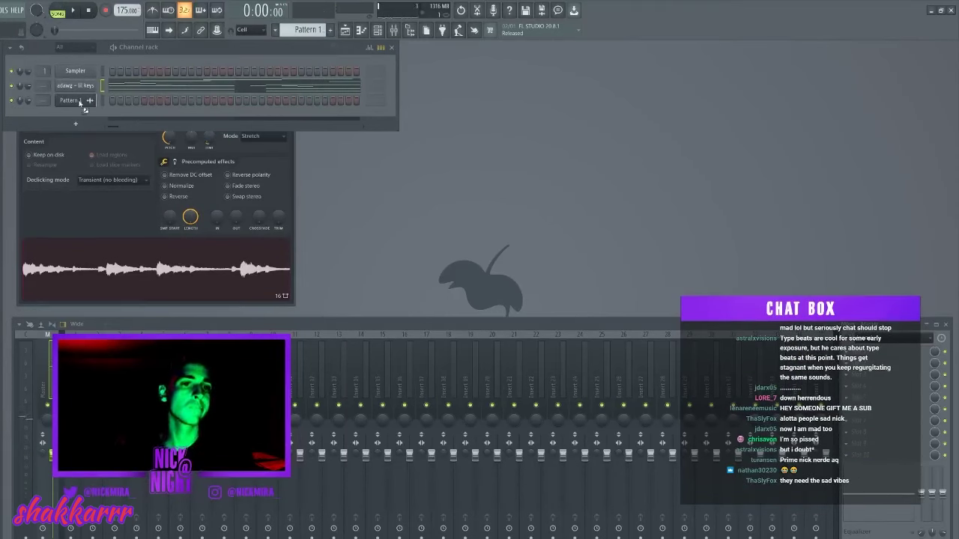
key("space")
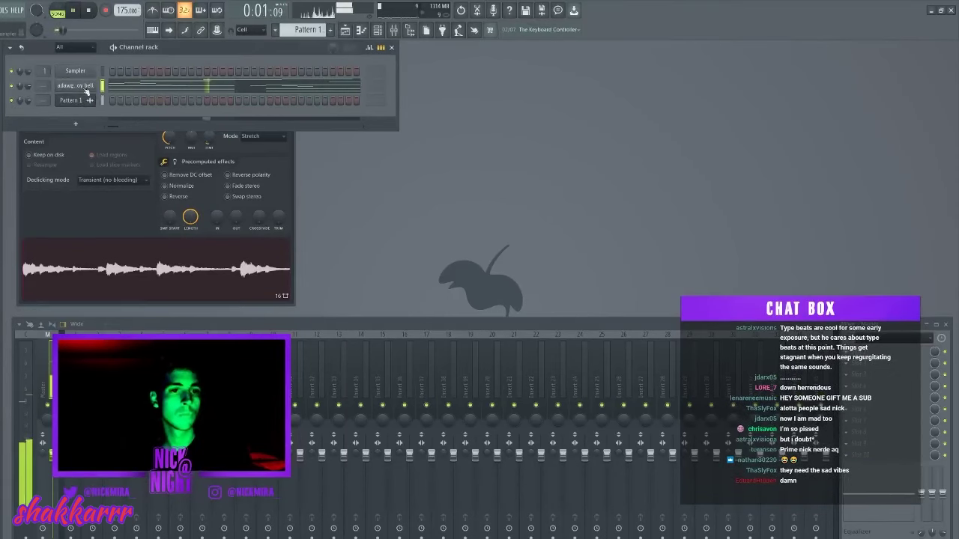
Step: Repeat the F5, G5, F5, D#5 phrase within bar 1 and the A#4, D#5, C5, D#5 phrase within bar 3 of the bell part
left_click(157, 88)
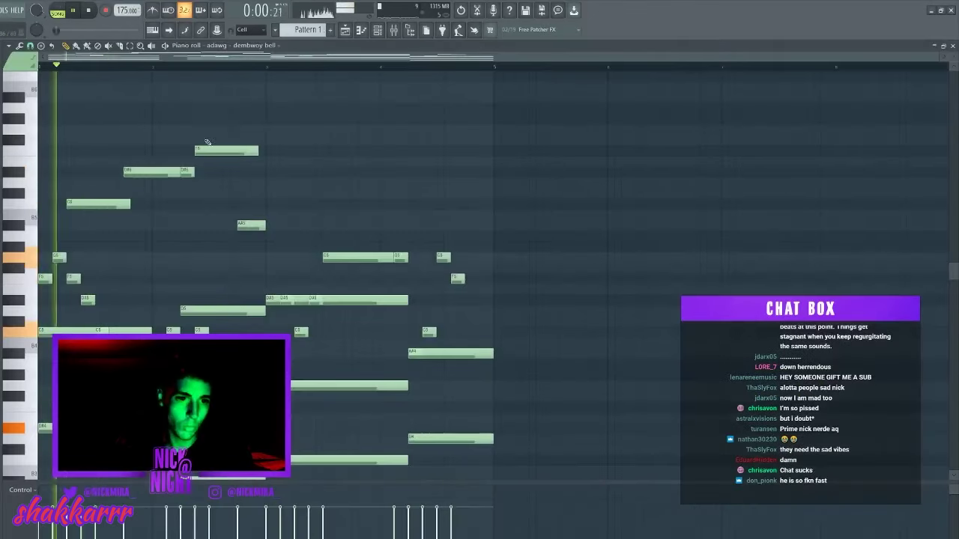
scroll(138, 241, "up", 2)
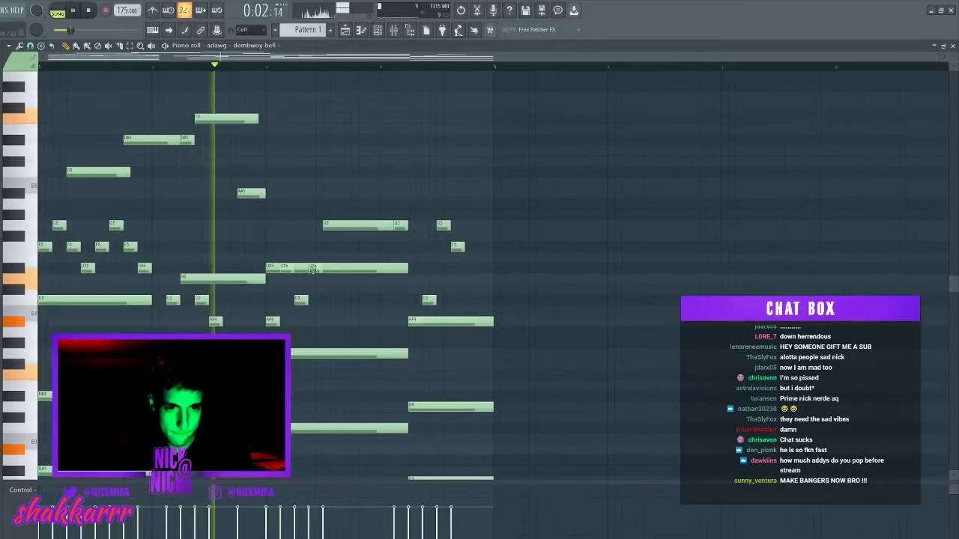
scroll(323, 210, "down", 5)
left_click_drag(325, 261, 274, 206)
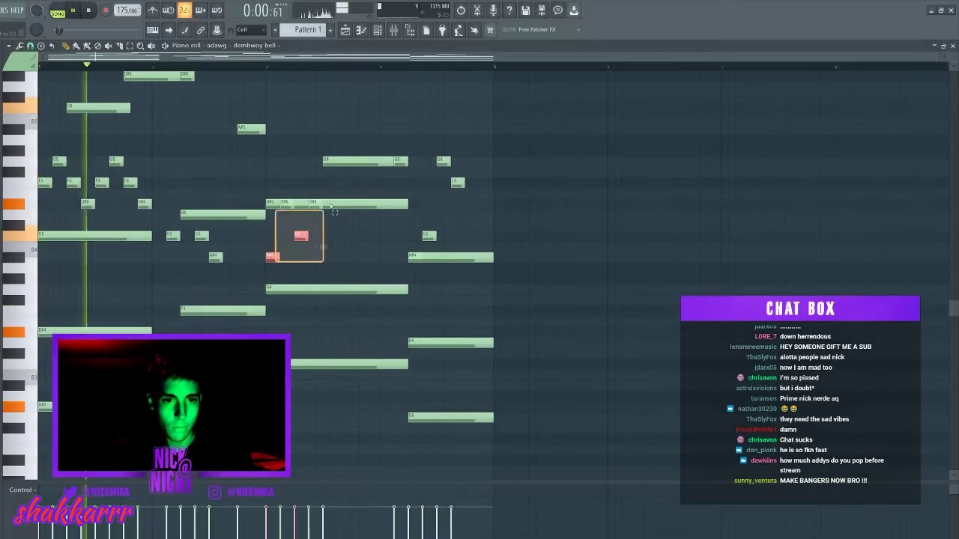
key("ctrl+b")
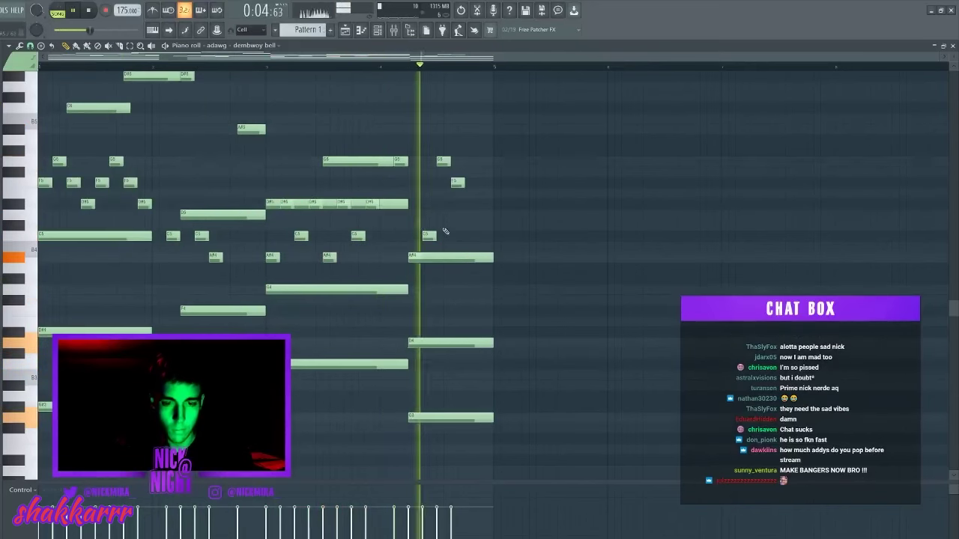
Step: Duplicate all the bell notes into bars 5 to 8
key("ctrl+a")
key("ctrl+b")
key("ctrl+d")
Step: Add the adawg - laser accent sound with a hit on beat 2 of bar 1 and repeat it four bars on
key("F7")
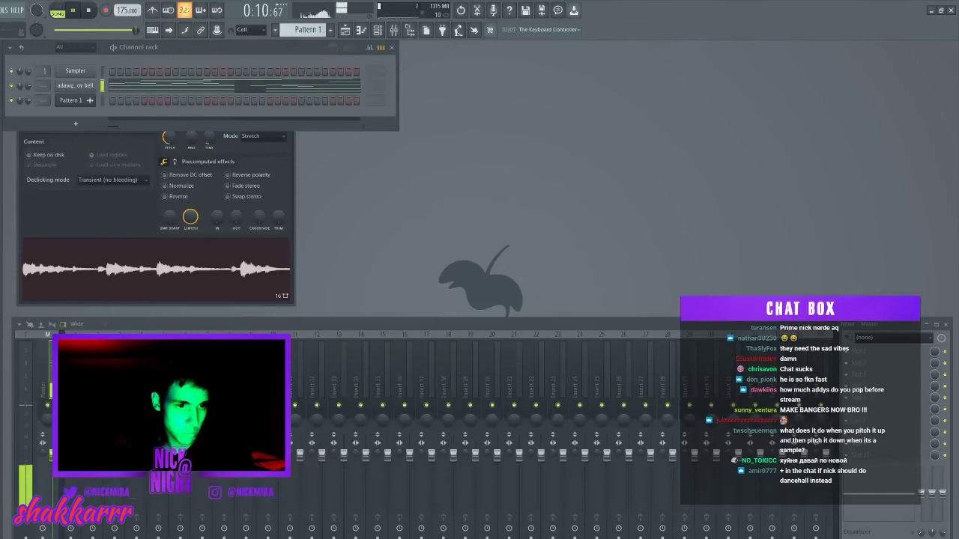
left_click_drag(92, 125, 129, 113)
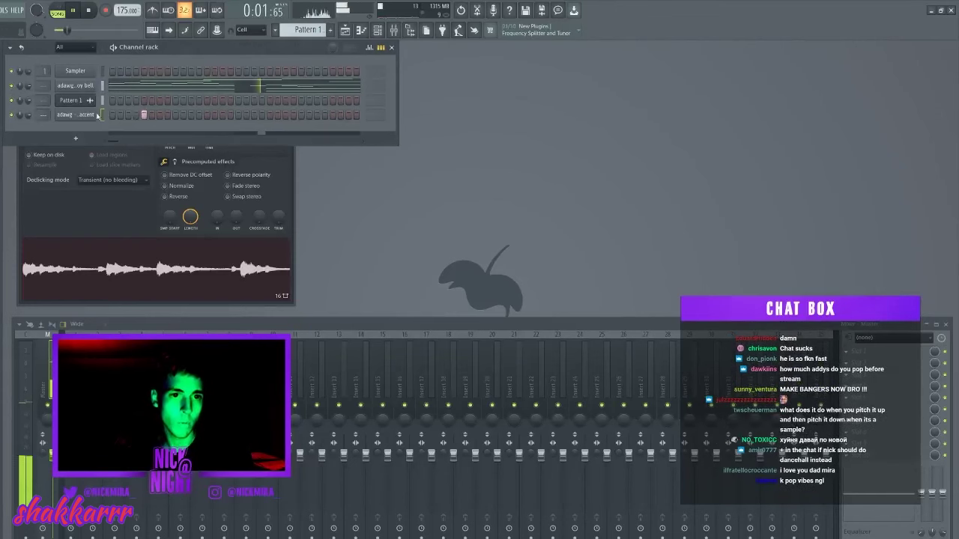
key("F7")
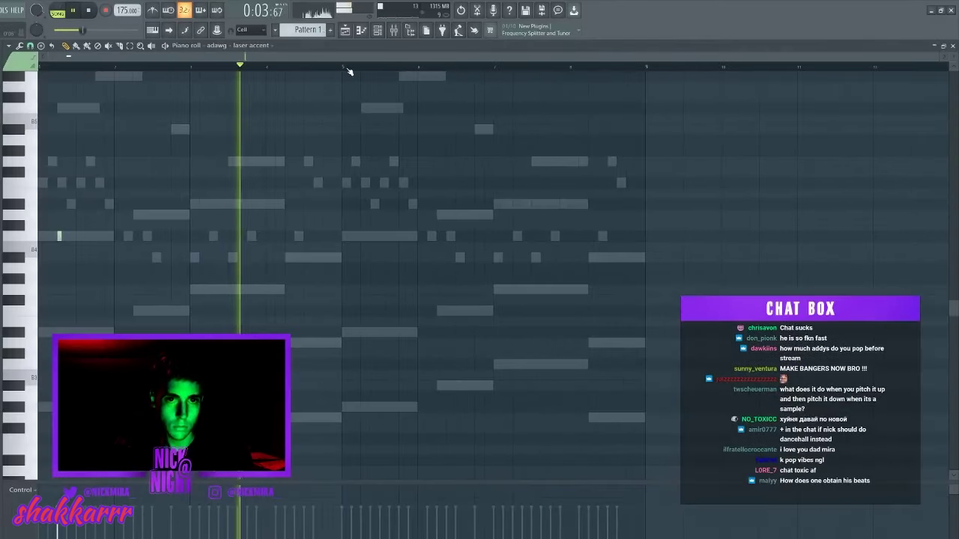
left_click_drag(342, 67, 41, 67)
key("ctrl+b")
key("ctrl+d")
Step: Add the trav - diamonds synth sound as a new channel and open its volume envelope settings
key("F7")
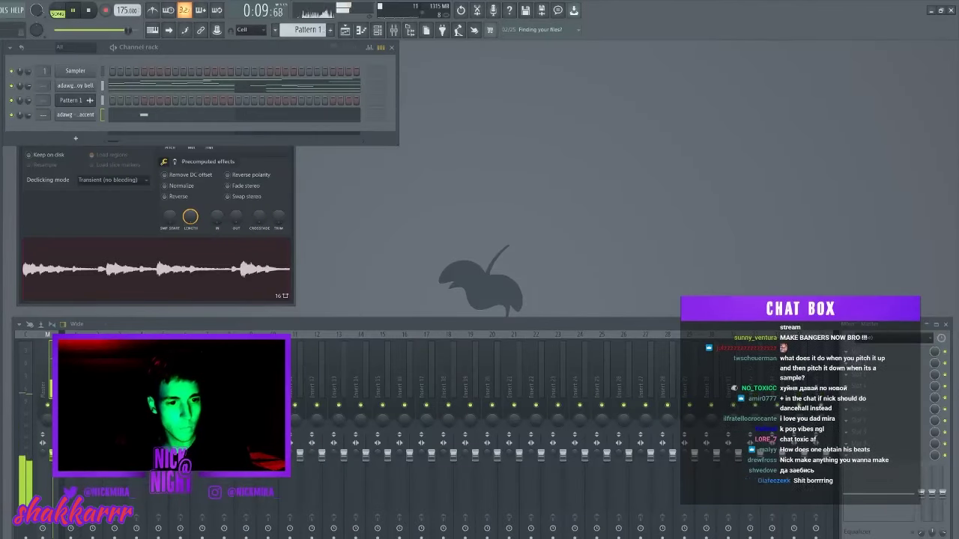
left_click_drag(90, 139, 81, 132)
left_click(79, 131)
left_click(76, 128)
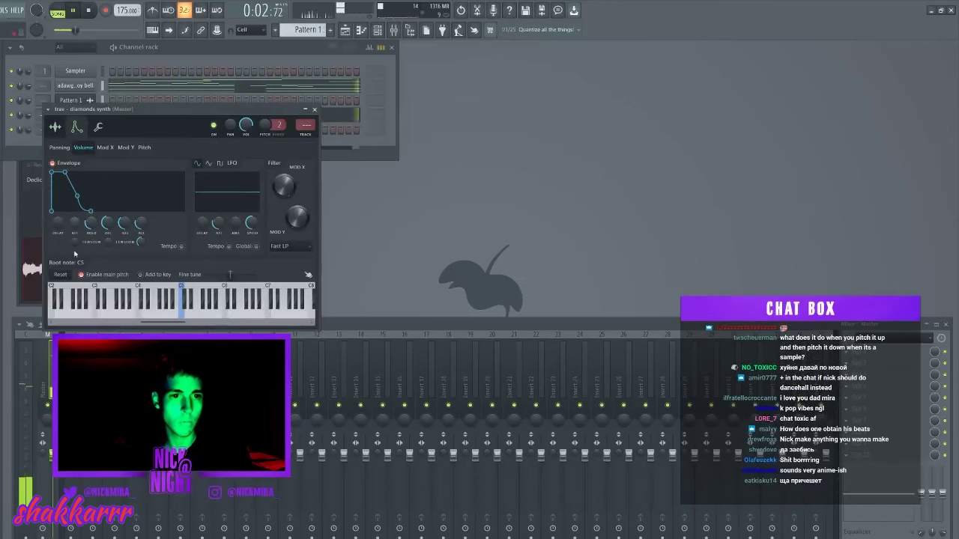
left_click(79, 129)
Step: Draw a C5 note at the start of bar 1 in the diamonds synth piano roll and play it
right_click(81, 129)
left_click(97, 134)
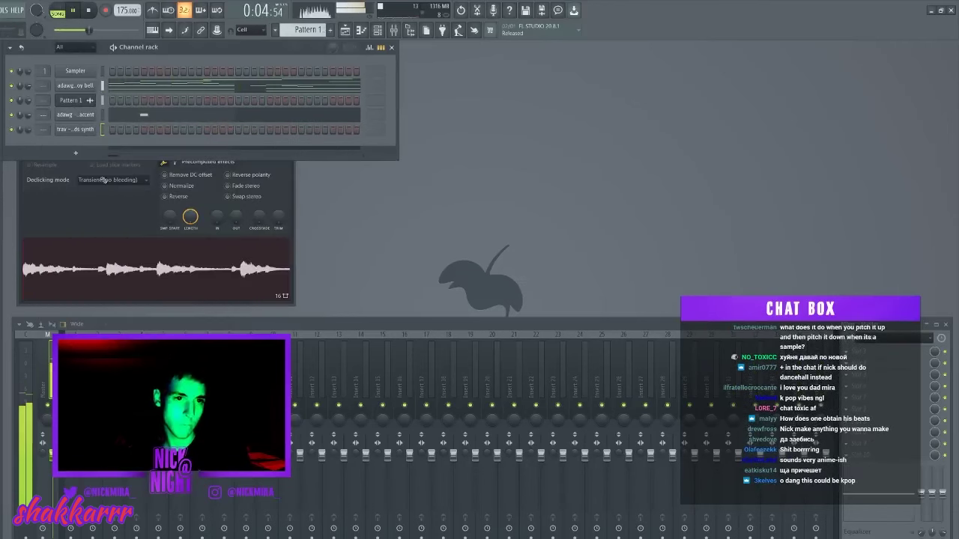
key("space")
left_click_drag(45, 205, 33, 226)
right_click(42, 244)
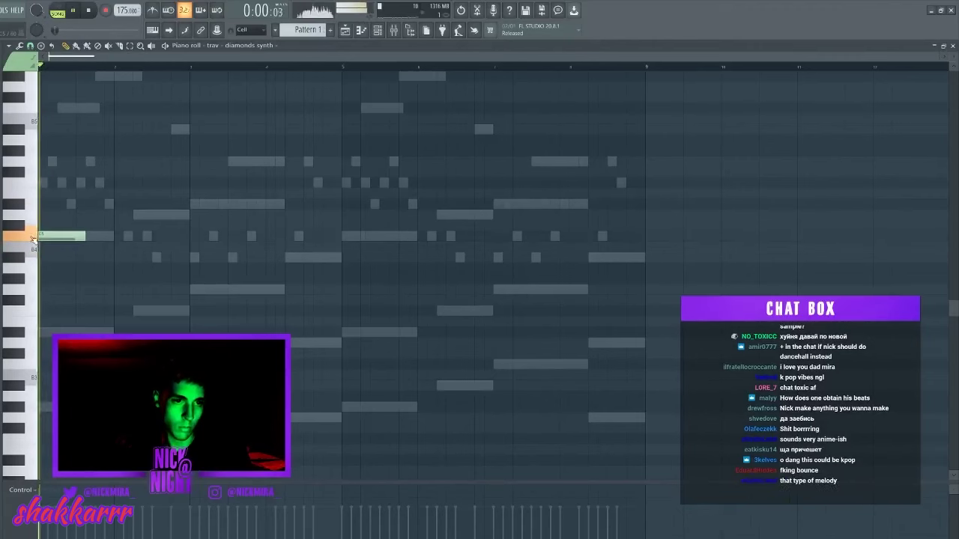
key("space")
Step: Add a short A#4 slide note on beat 2 of bar 1 and remove the misplaced trial notes
left_click_drag(69, 271, 74, 259)
right_click(74, 258)
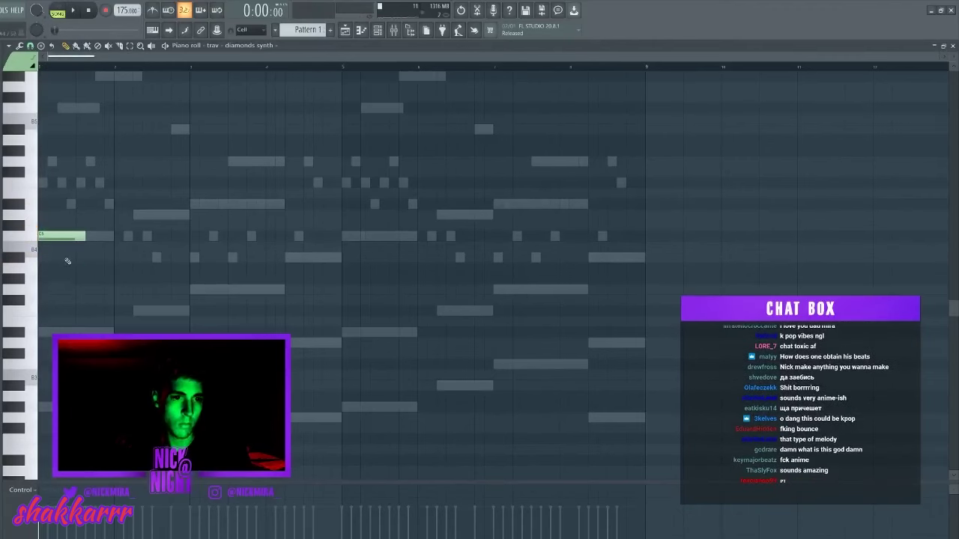
left_click(68, 259)
key("space")
right_click(71, 256)
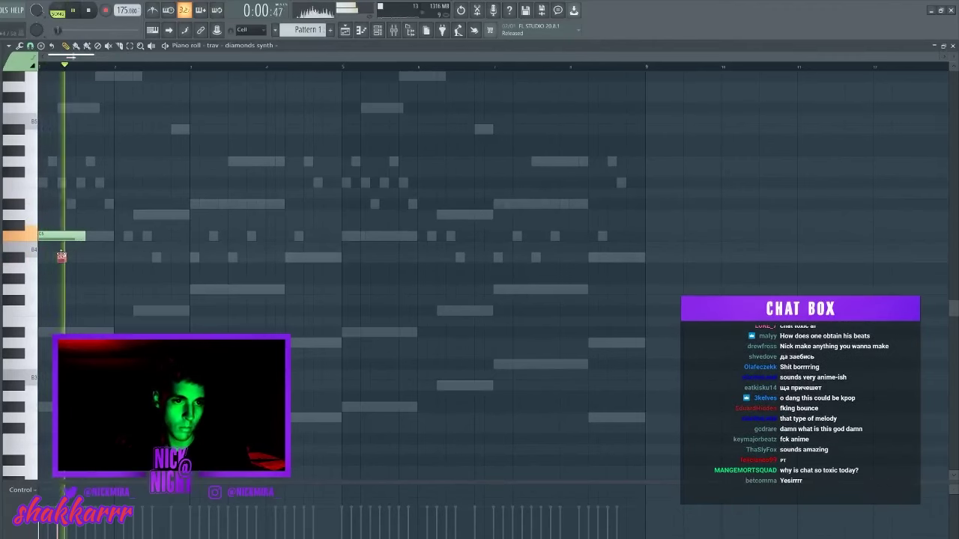
Step: Draw a D#4 note in bar 2 with a short F4 slide note on beat 2, and a G4 note in bar 3
left_click(118, 311)
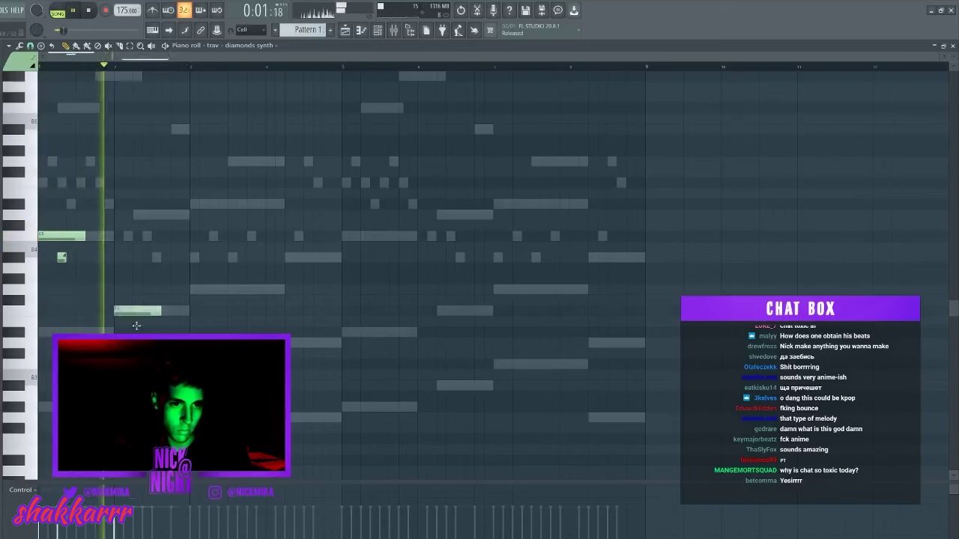
left_click_drag(140, 312, 135, 332)
key("space")
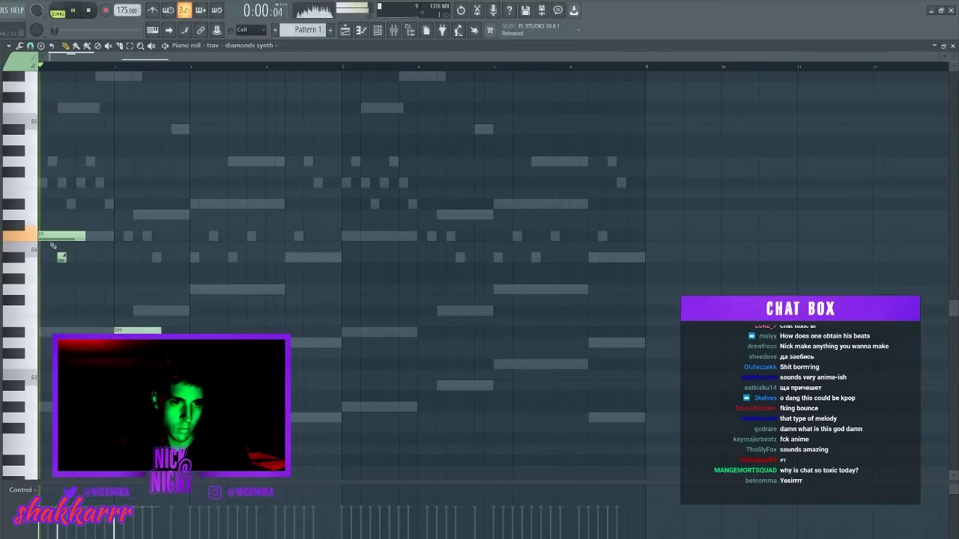
left_click(137, 310)
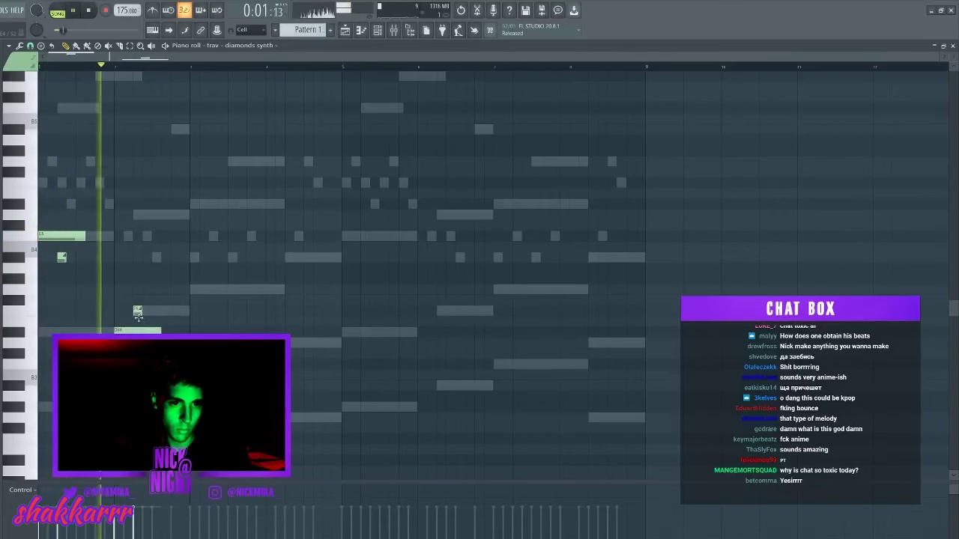
left_click(201, 289)
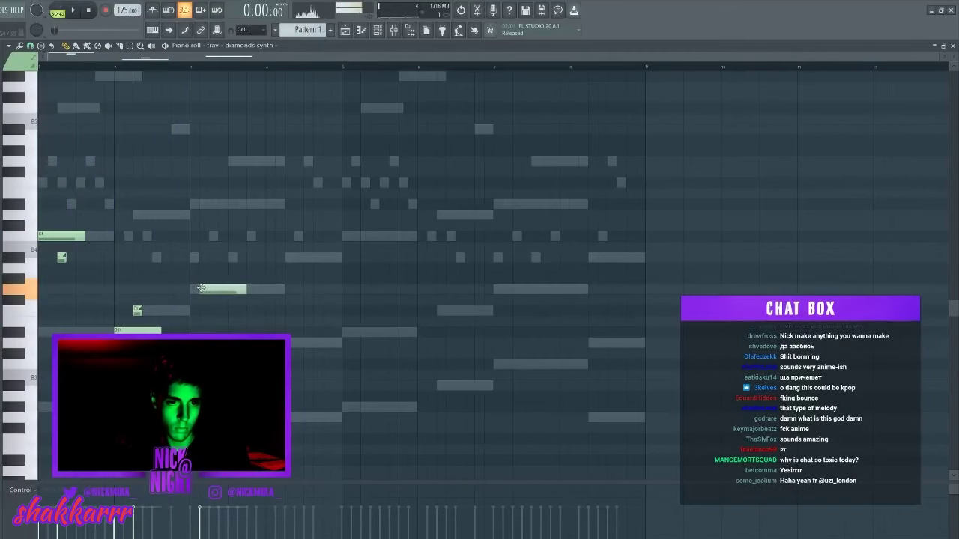
Step: Move the diamonds synth's G4 note to the start of bar 3 and add a C4 note at the start of bar 4
left_click_drag(203, 343, 203, 365)
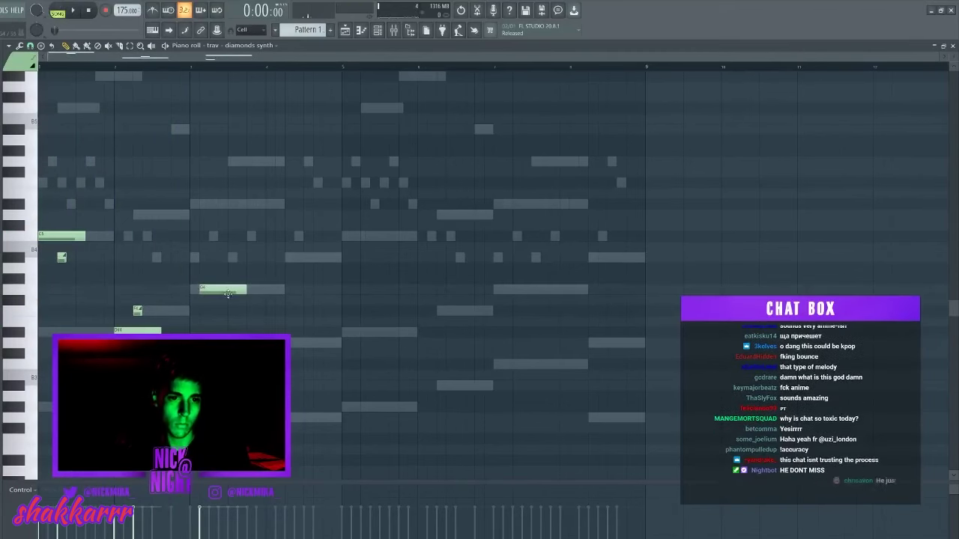
left_click_drag(225, 290, 217, 291)
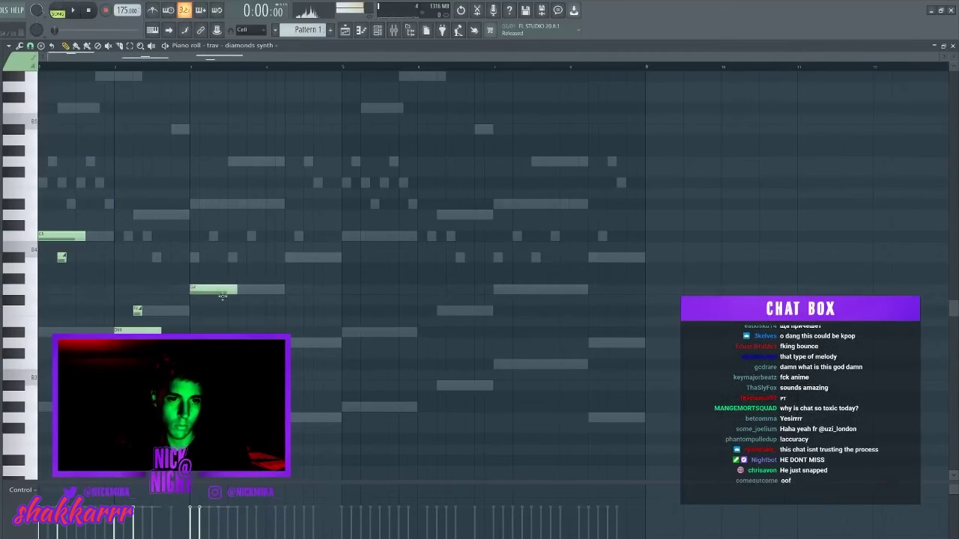
key("space")
right_click(307, 343)
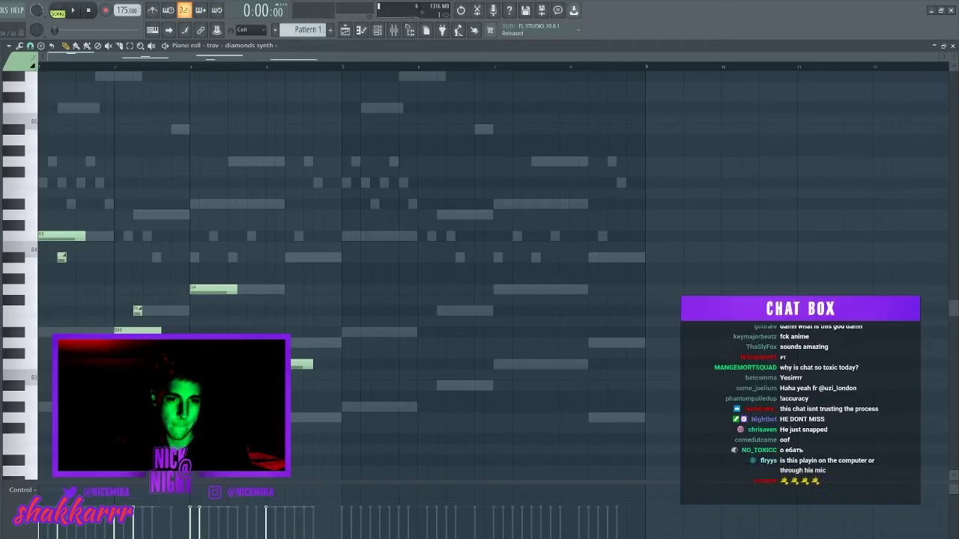
key("space")
Step: Add a short A#4 slide on beat 2 and a one-beat F4 note on beat 4 of bar 4, then duplicate the phrase into bars 5–8
left_click(271, 67)
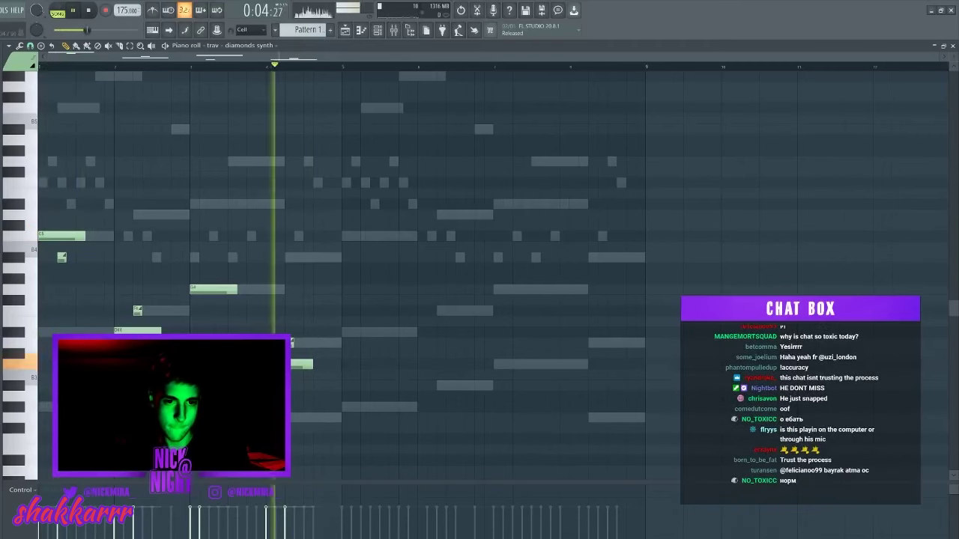
left_click_drag(284, 282, 284, 248)
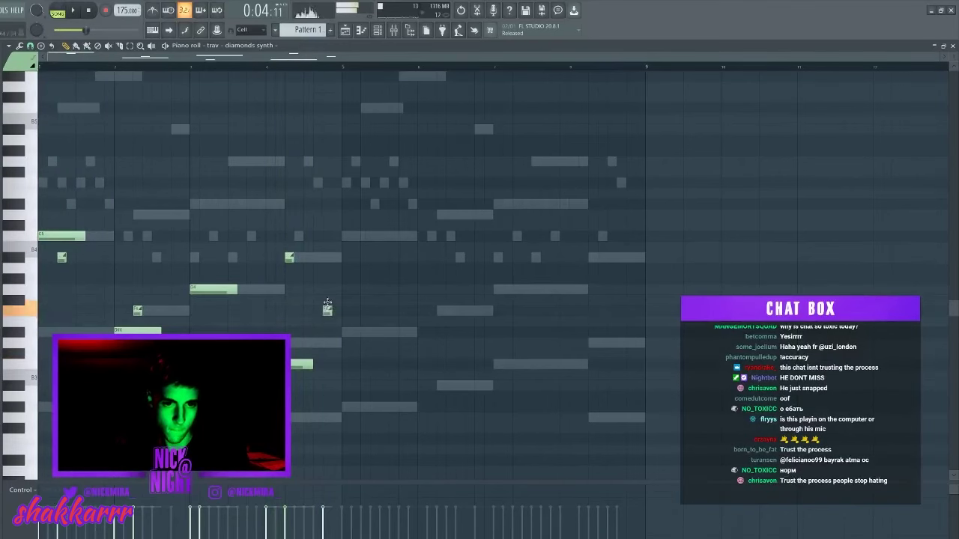
left_click(325, 310)
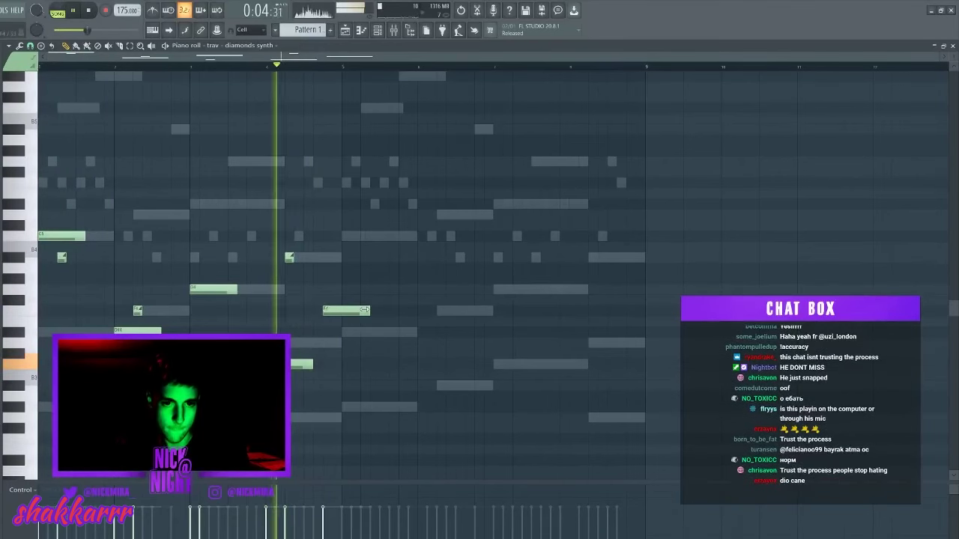
left_click_drag(365, 310, 342, 310)
key("ctrl+b")
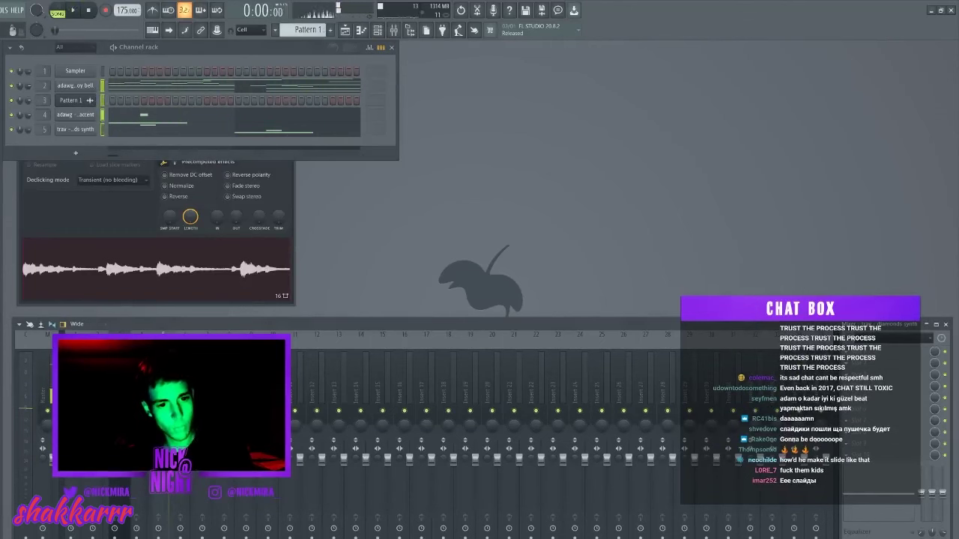
Step: Add ValhallaVintageVerb to the diamonds synth's mixer track, set its mix to 66.9 % and adjust the decay
key("space")
left_click(846, 376)
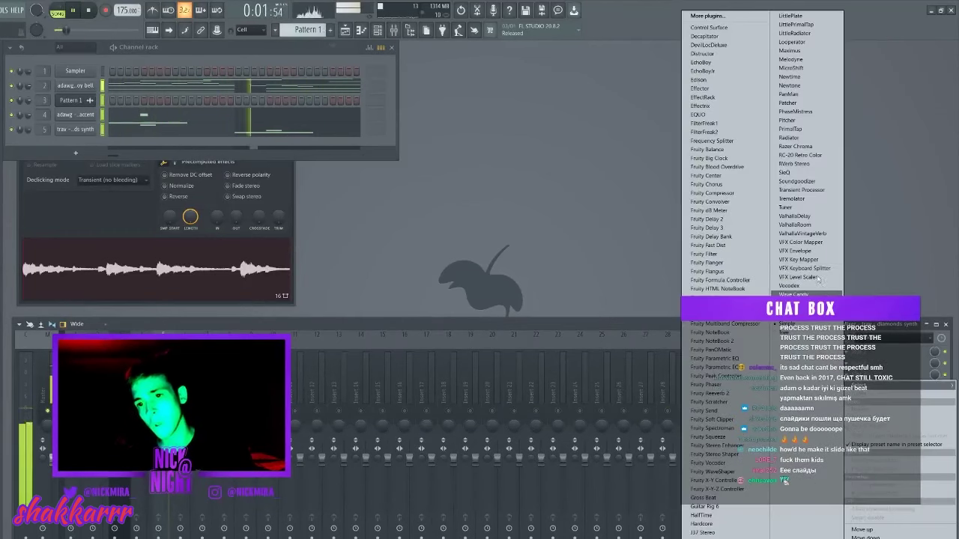
left_click(827, 235)
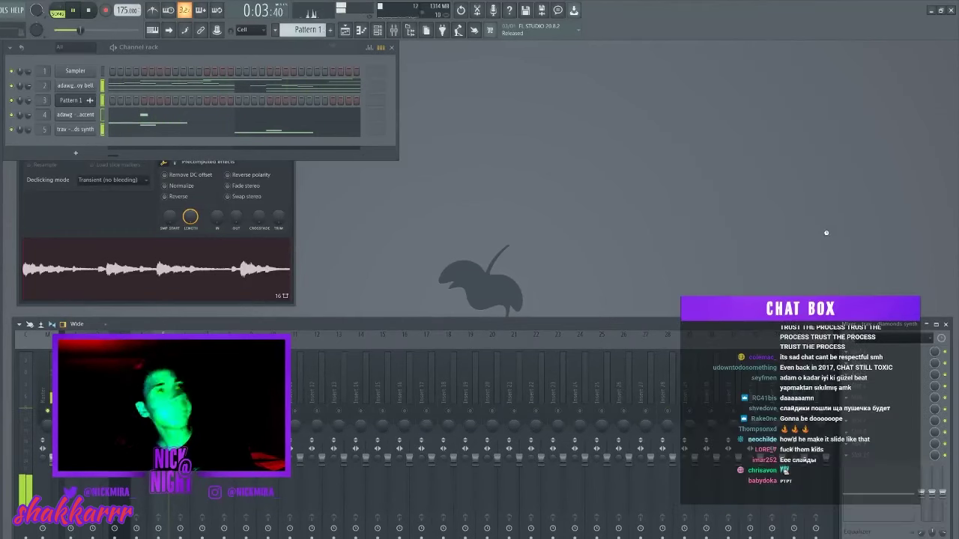
left_click_drag(112, 237, 112, 277)
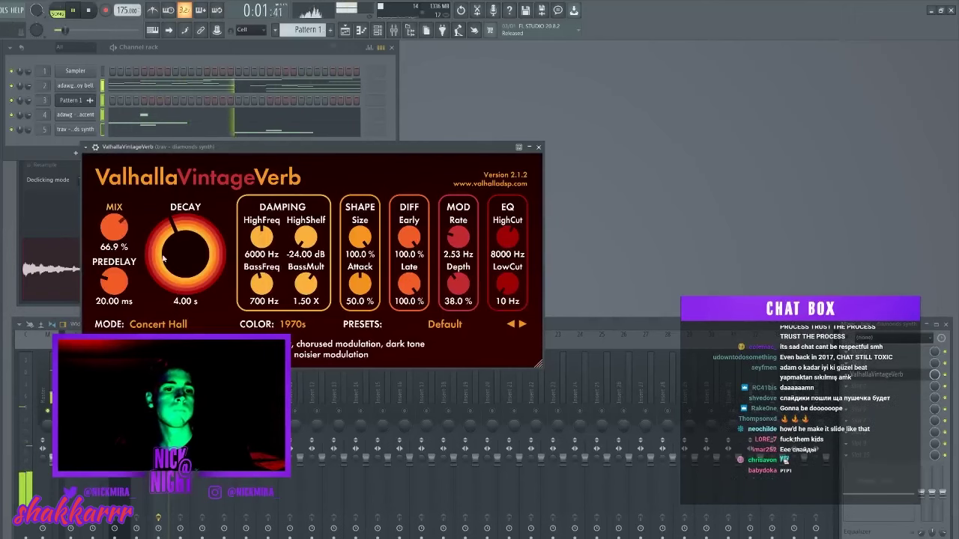
left_click_drag(177, 230, 178, 258)
key("Escape")
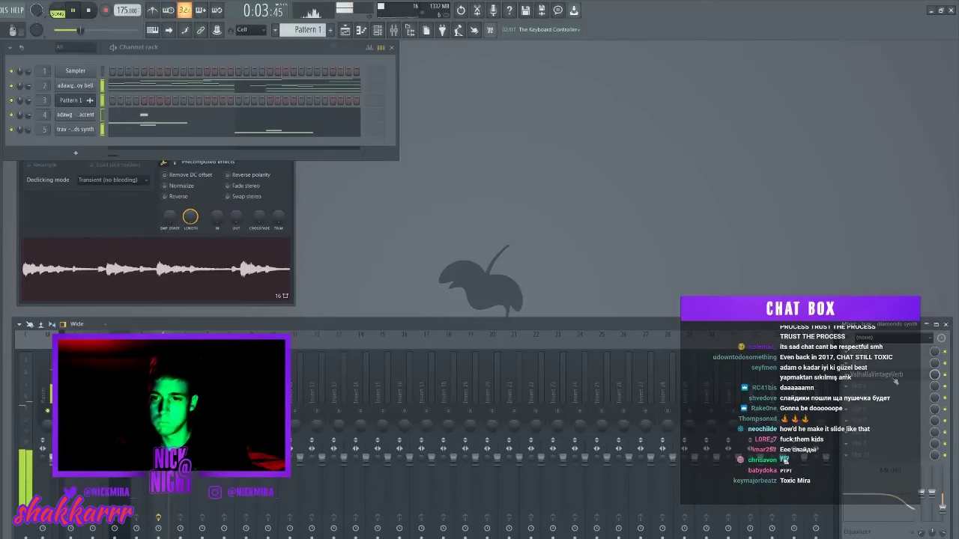
left_click(894, 377)
key("Escape")
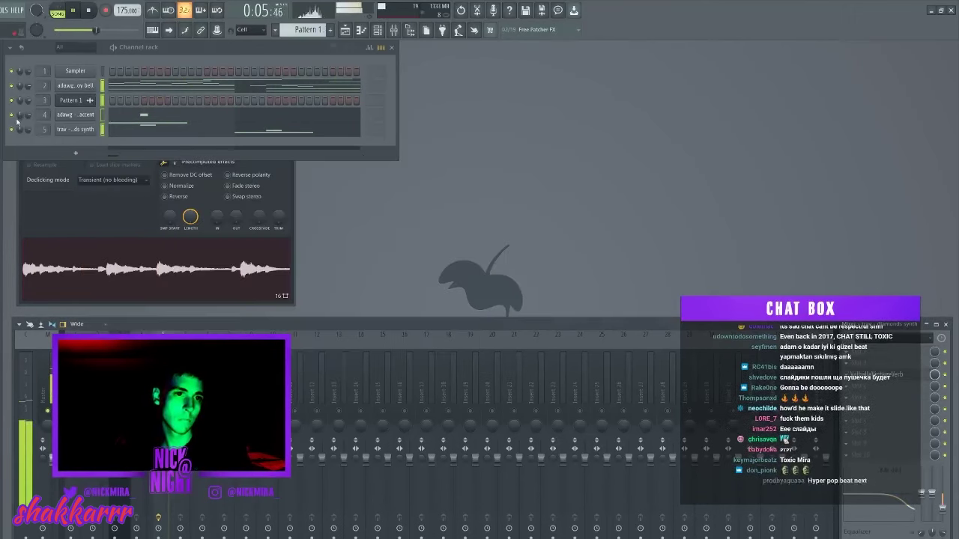
Step: Play back the pattern to check the diamonds synth with its reverb
left_click(163, 411, "ctrl")
key("space")
key("space")
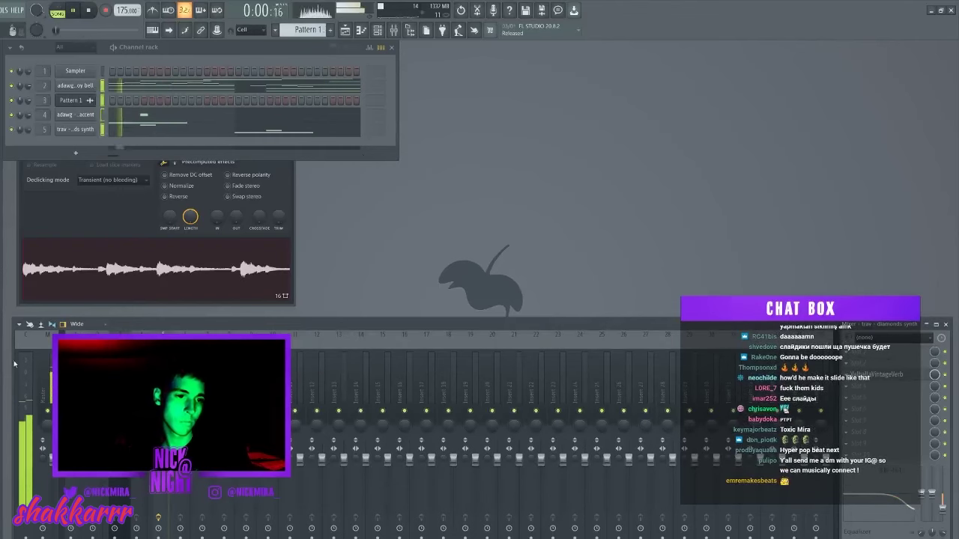
key("space")
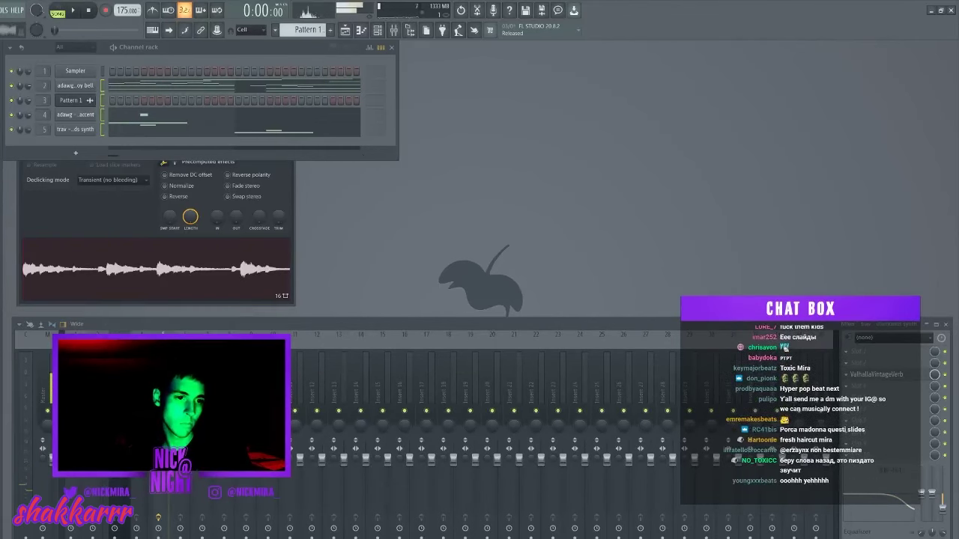
Step: Add the trav - falling pad sound as a channel below the dembwoy bell and copy the bell's long chord notes from bars 1 to 4
left_click_drag(92, 95, 98, 93)
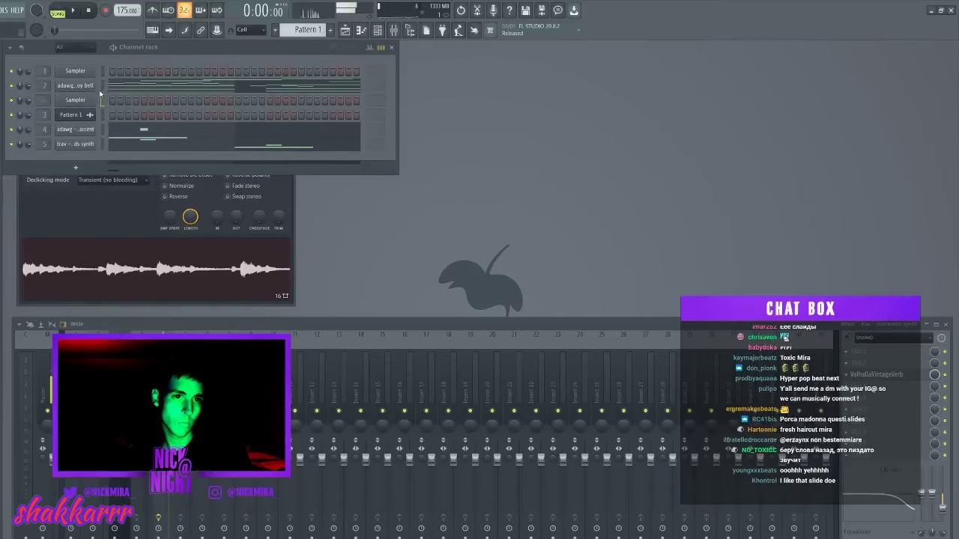
left_click(113, 84)
left_click_drag(75, 238, 90, 478)
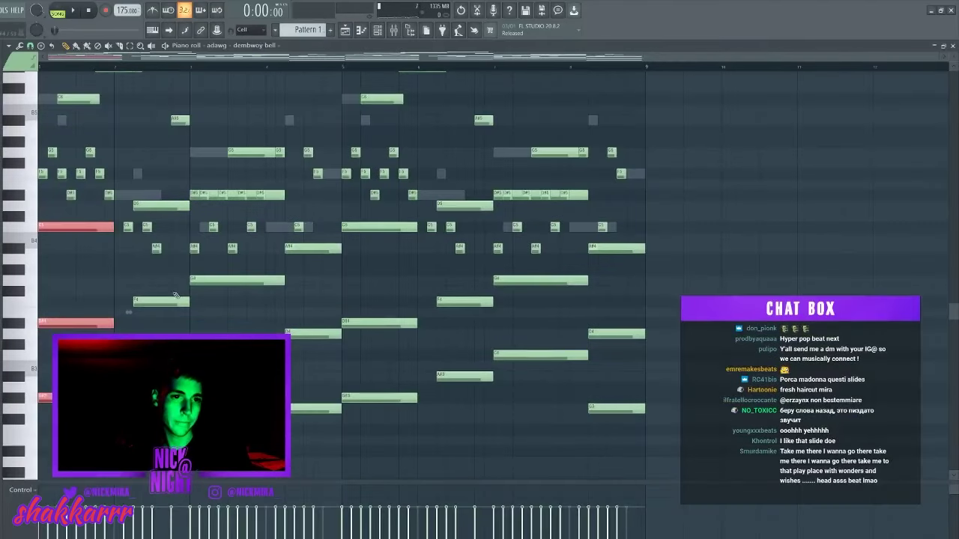
left_click_drag(174, 205, 178, 478)
left_click_drag(285, 188, 283, 449)
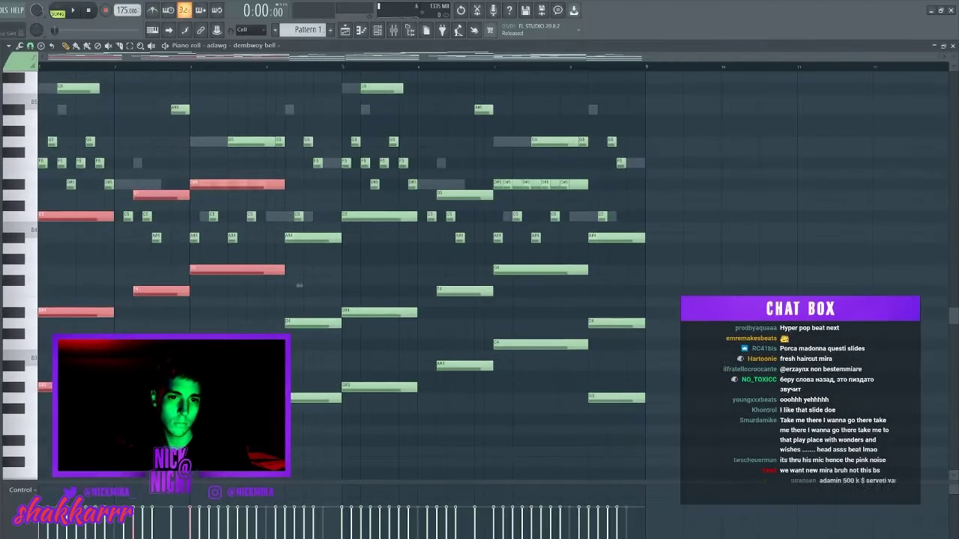
left_click_drag(325, 233, 327, 518)
key("Escape")
Step: Paste the copied chords into the falling pad's piano roll and duplicate them into bars 5 to 8
right_click(92, 99)
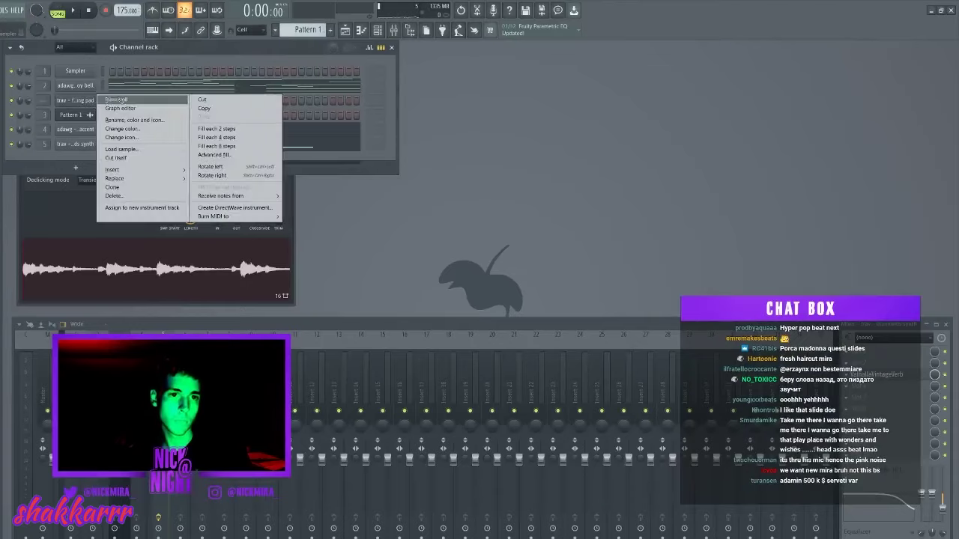
left_click(119, 99)
key("ctrl+v")
key("space")
left_click(355, 280, "ctrl")
key("ctrl+b")
key("Escape")
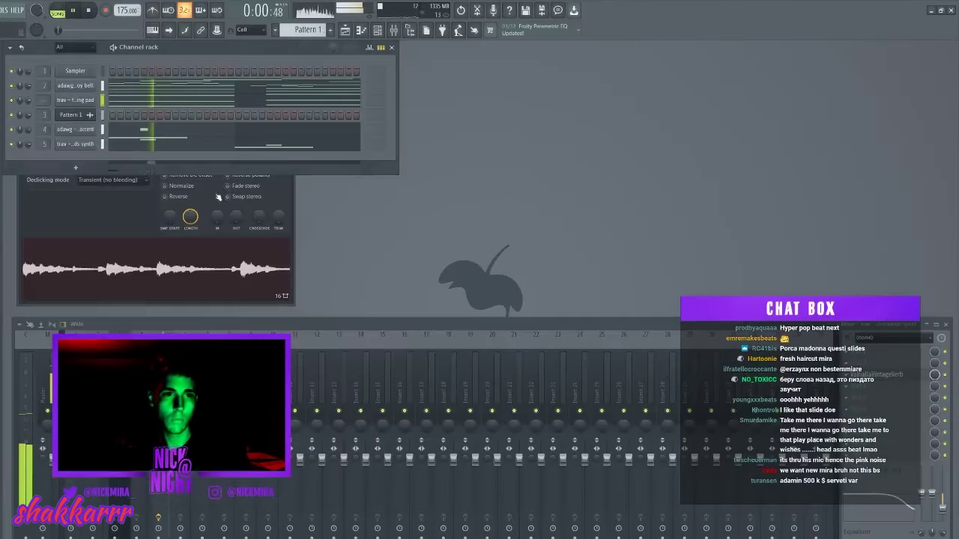
Step: Solo the falling pad channel and enable its volume envelope
left_click(75, 100)
left_click(89, 139)
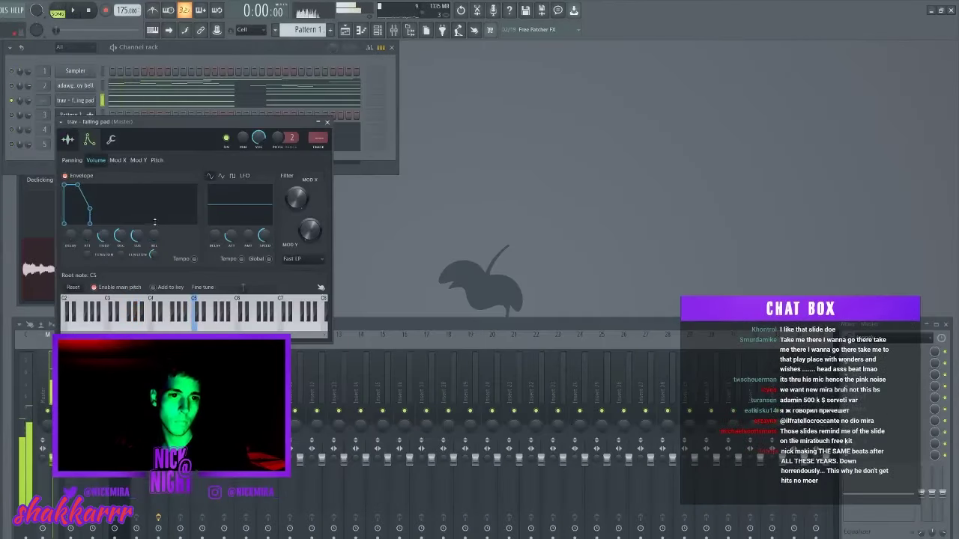
key("space")
key("Escape")
Step: Add a top melody to the pad: G5 for two beats, F5 from beat 3 of bar 1, and A#5 from beat 2 of bar 2
left_click(123, 99)
key("space")
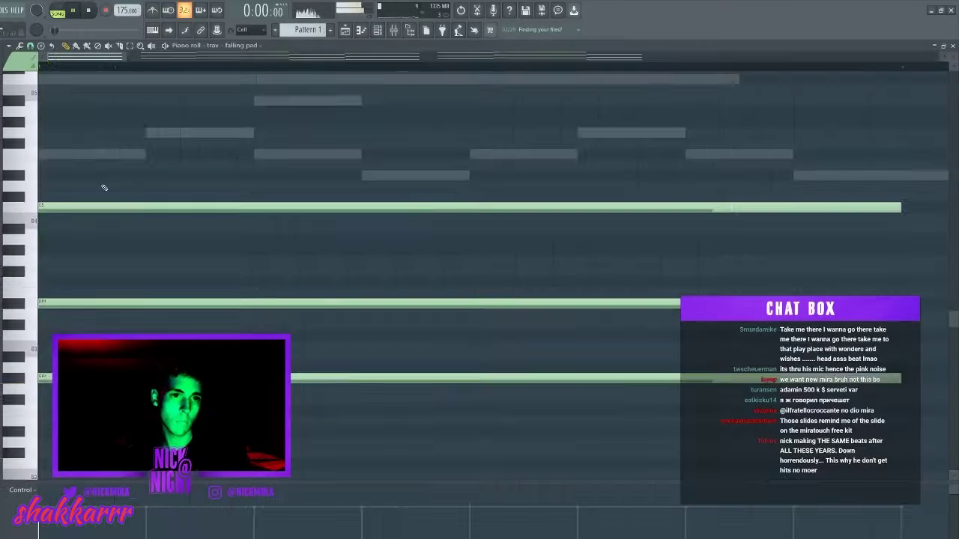
scroll(94, 240, "down", 5)
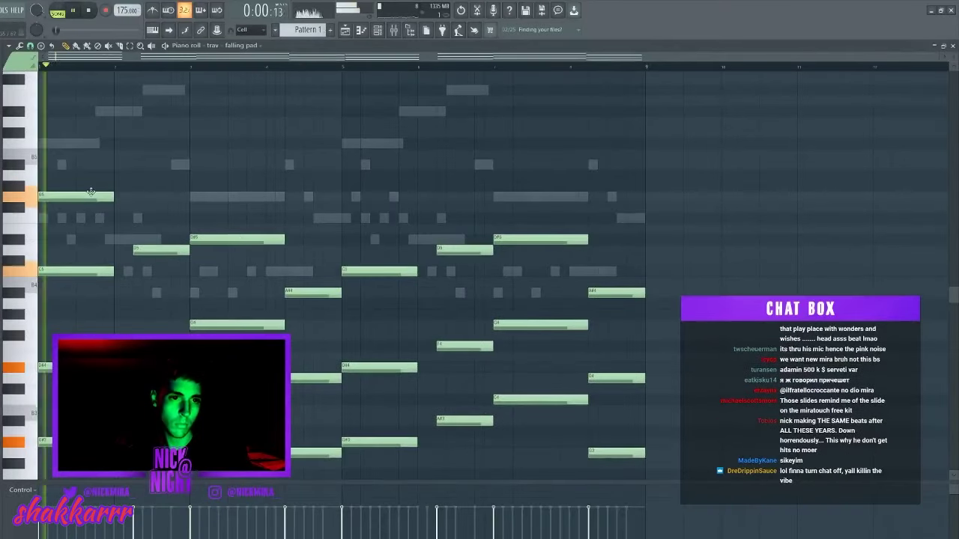
scroll(98, 248, "up", 2)
key("space")
left_click(80, 249)
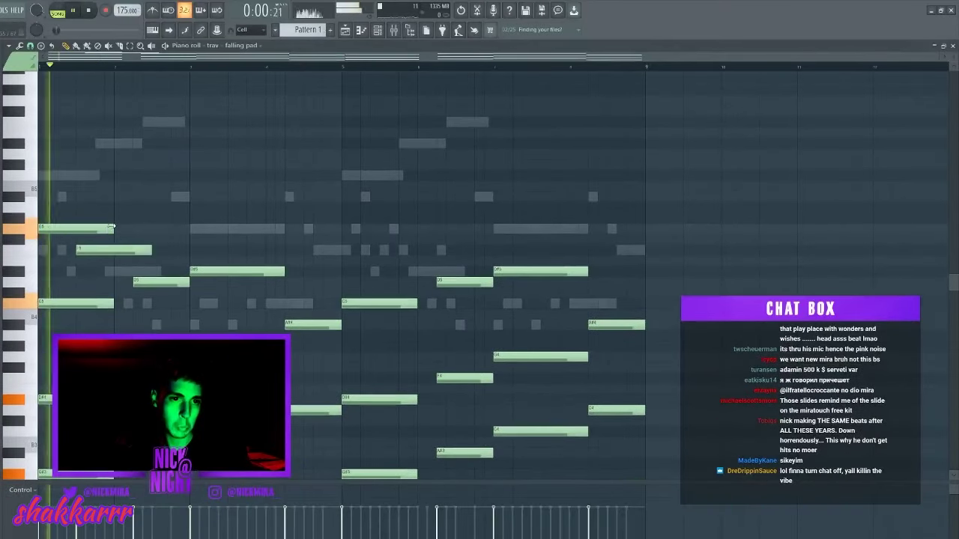
left_click_drag(112, 226, 74, 221)
left_click_drag(150, 251, 66, 160)
key("space")
left_click(136, 197)
Step: Duplicate the pad melody into bars 3 and 4, remove its first note, shorten the D#5 to two beats, and replace the last A#5 with G5
key("space")
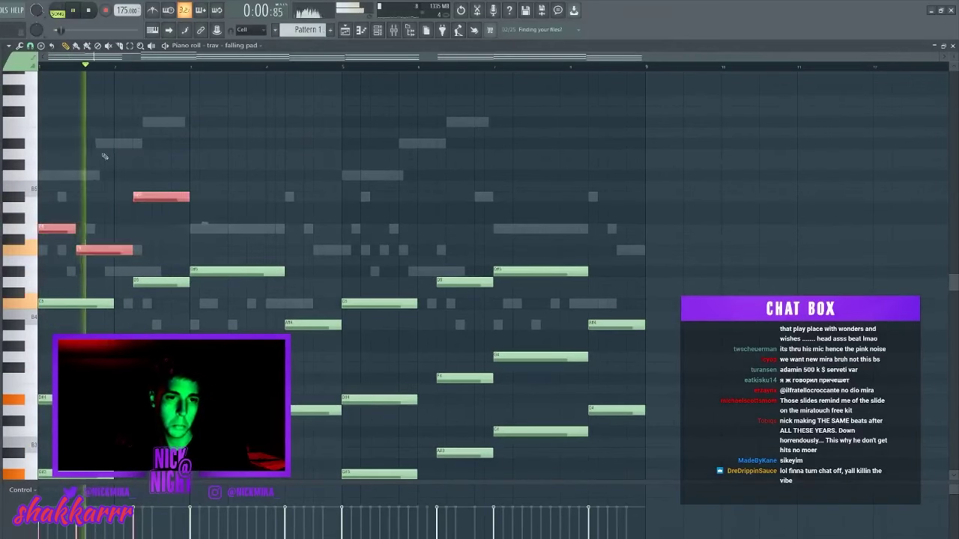
key("ctrl+b")
key("ctrl+d")
right_click(211, 231)
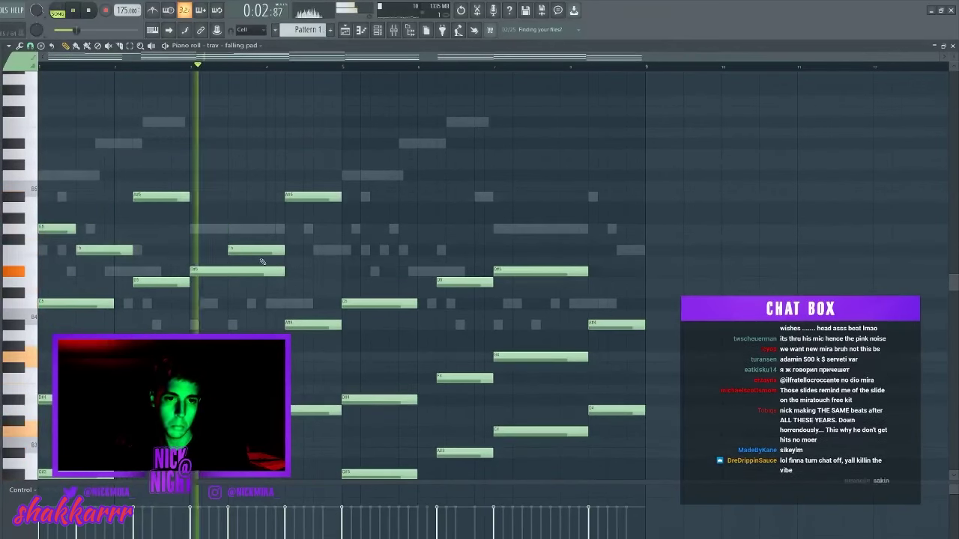
key("space")
left_click_drag(279, 270, 222, 272)
key("space")
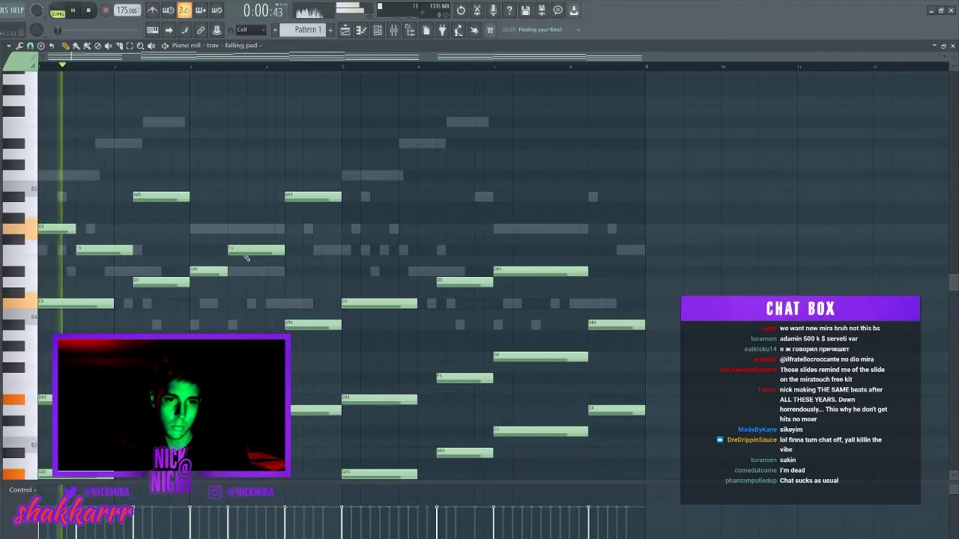
left_click(297, 230)
right_click(311, 195)
Step: Replace the pad notes in bars 5 to 8 with a duplicate of bars 1 to 4
left_click_drag(367, 231, 650, 477, "ctrl")
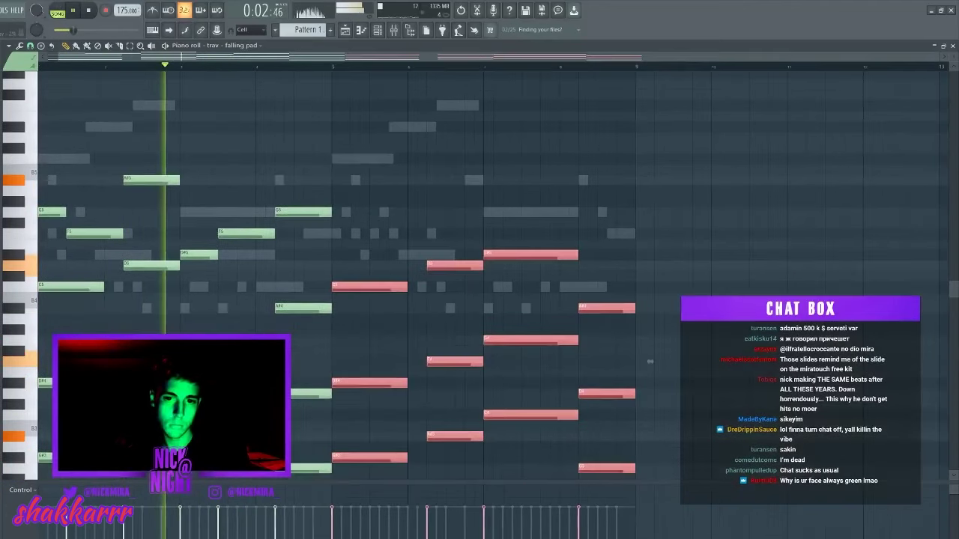
key("Delete")
key("ctrl+b")
left_click(723, 234, "ctrl")
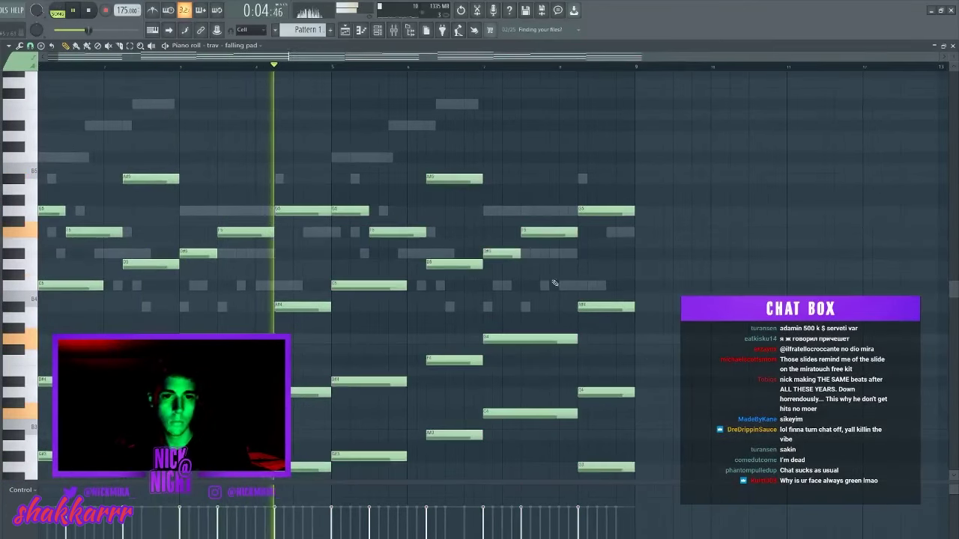
Step: Add a D5 note on beat 3 of bar 4 in the pad and trim it and the preceding G5 to run end to end
key("space")
left_click_drag(316, 273, 280, 132)
key("space")
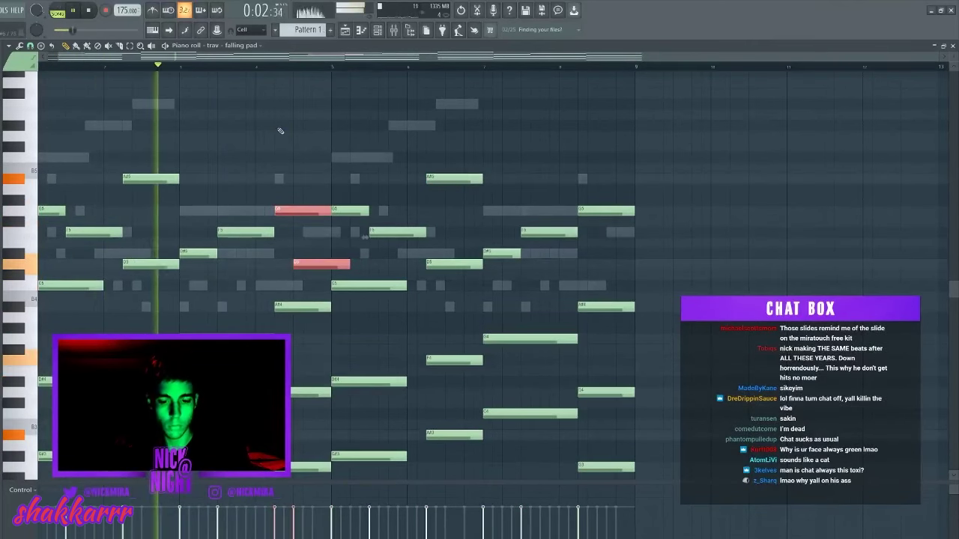
key("ctrl+l")
left_click(359, 158, "ctrl")
Step: Delete the pad notes in bars 5 to 8 and duplicate the revised four-bar phrase in their place
left_click_drag(341, 133, 945, 477, "ctrl")
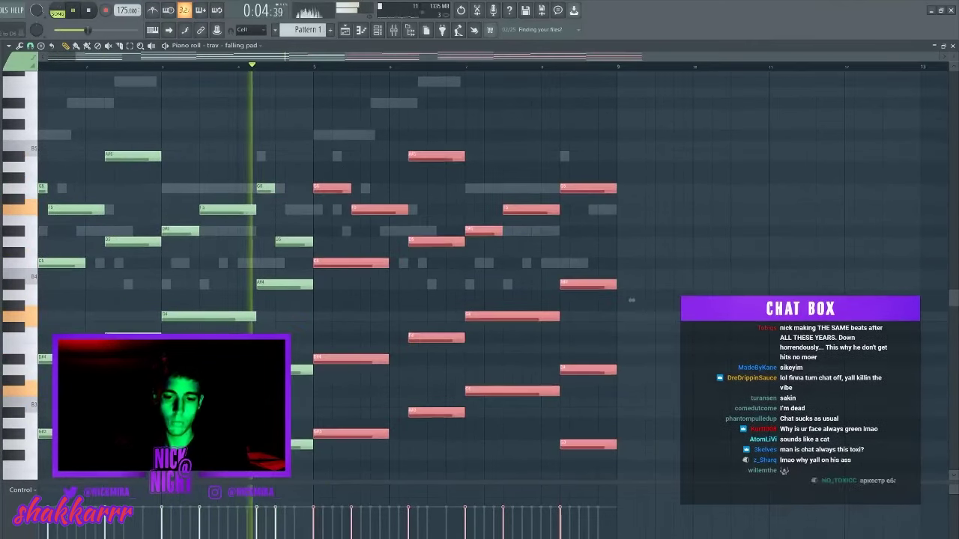
key("Delete")
key("ctrl+b")
left_click(509, 169, "ctrl")
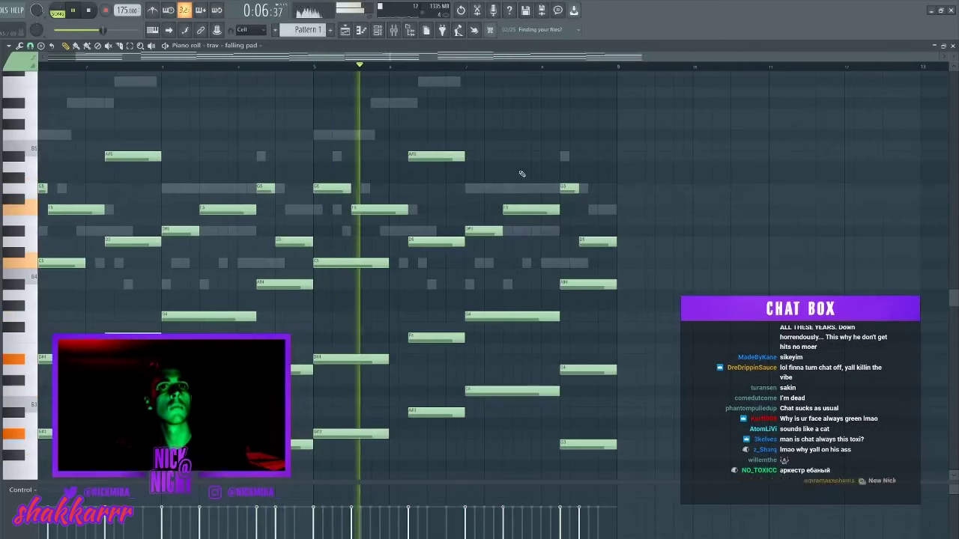
key("F7")
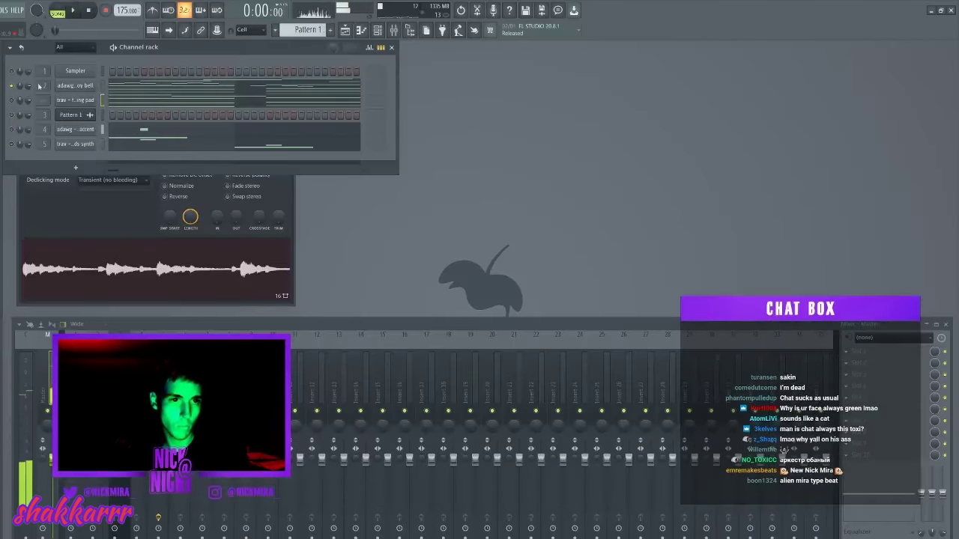
Step: Change the dembwoy bell sample's time stretching mode and play the bell on its own
key("space")
left_click(72, 85)
left_click(21, 89)
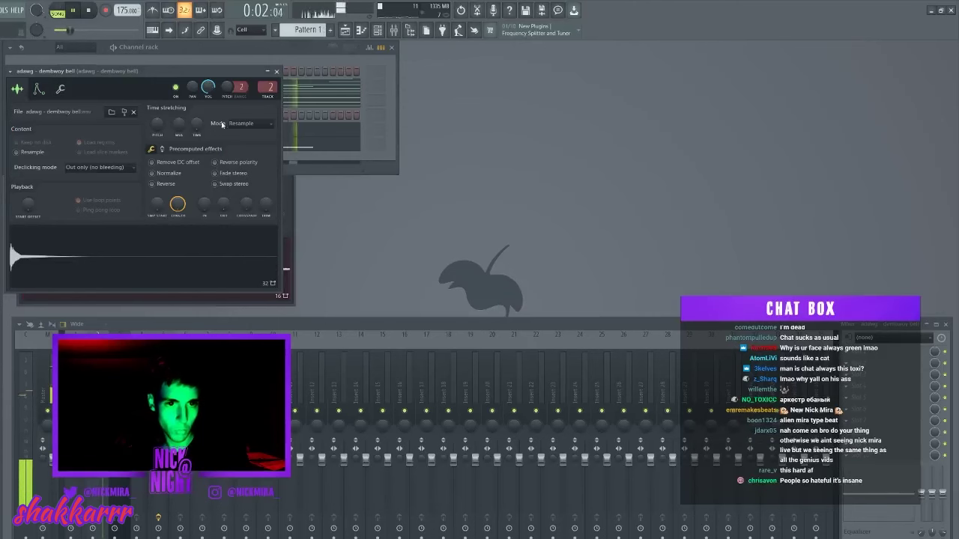
left_click(247, 123)
left_click(243, 147)
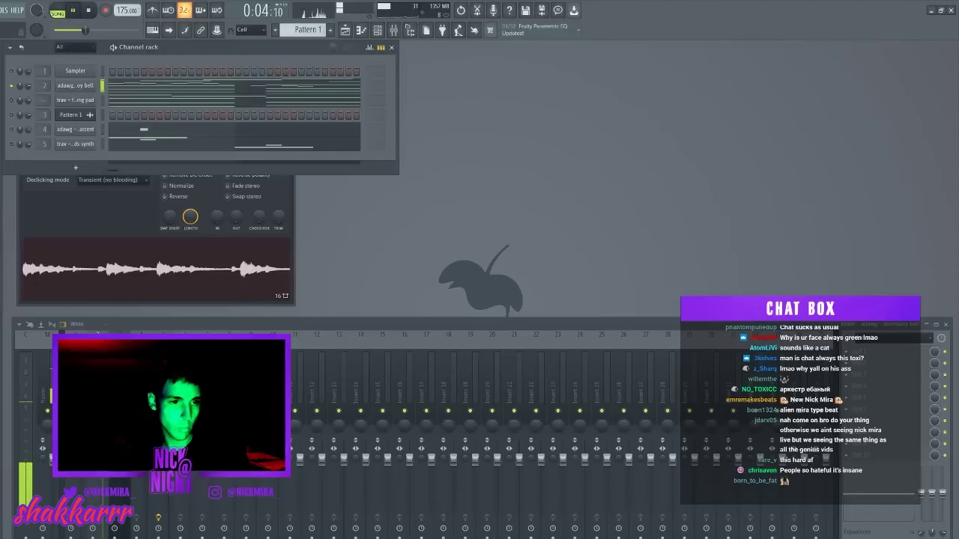
key("space")
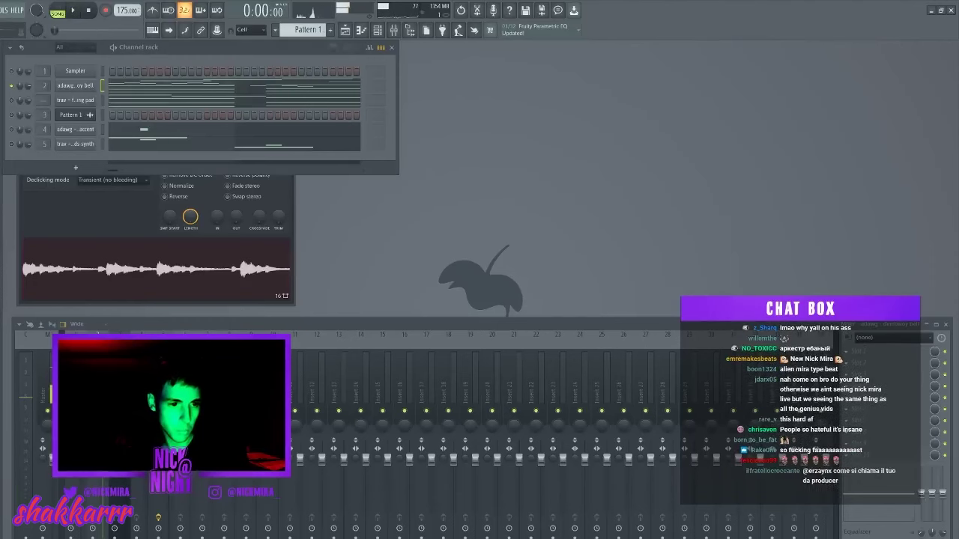
Step: Add the trav clock mallet sample as a channel above the bell, give it the bell's notes and enable its volume envelope
key("alt+c")
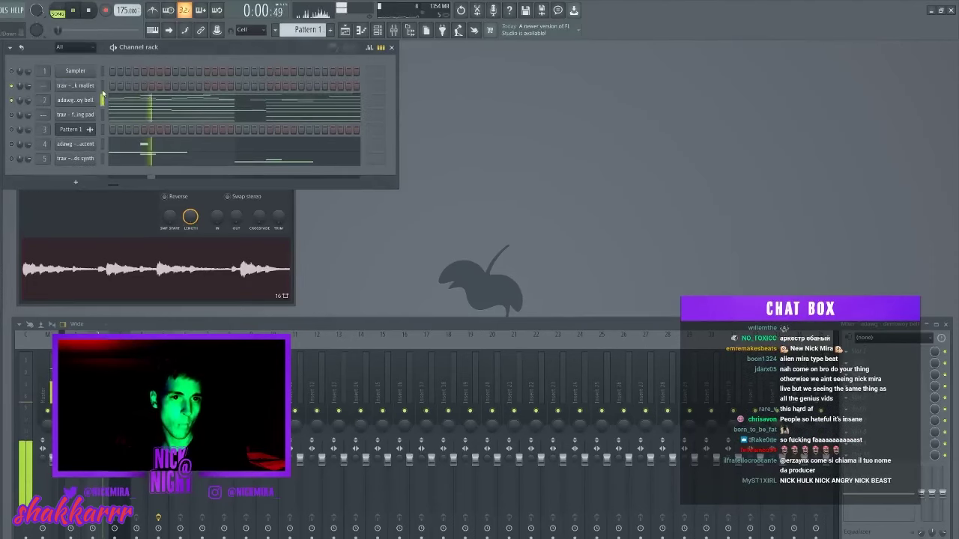
left_click(75, 85)
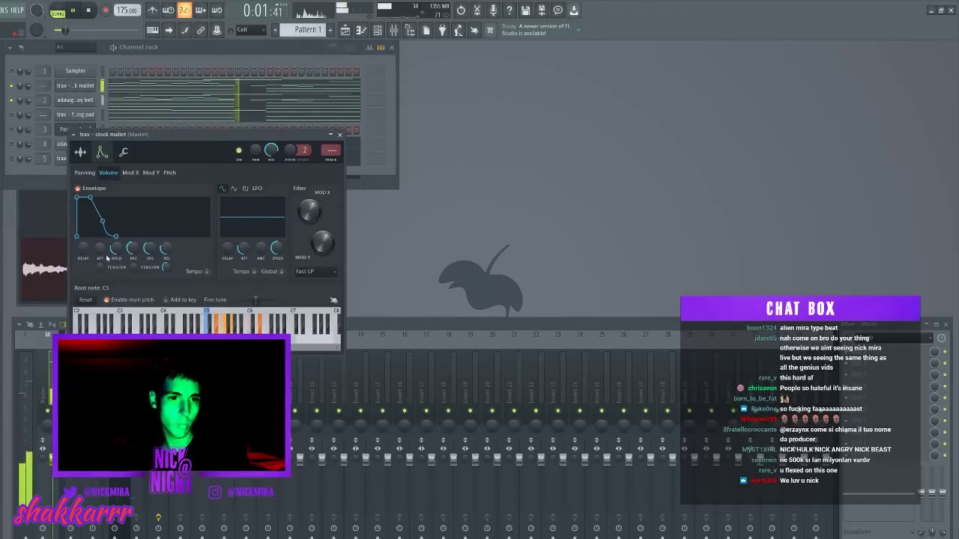
left_click(113, 86)
scroll(112, 87, "down", 5)
key("Escape")
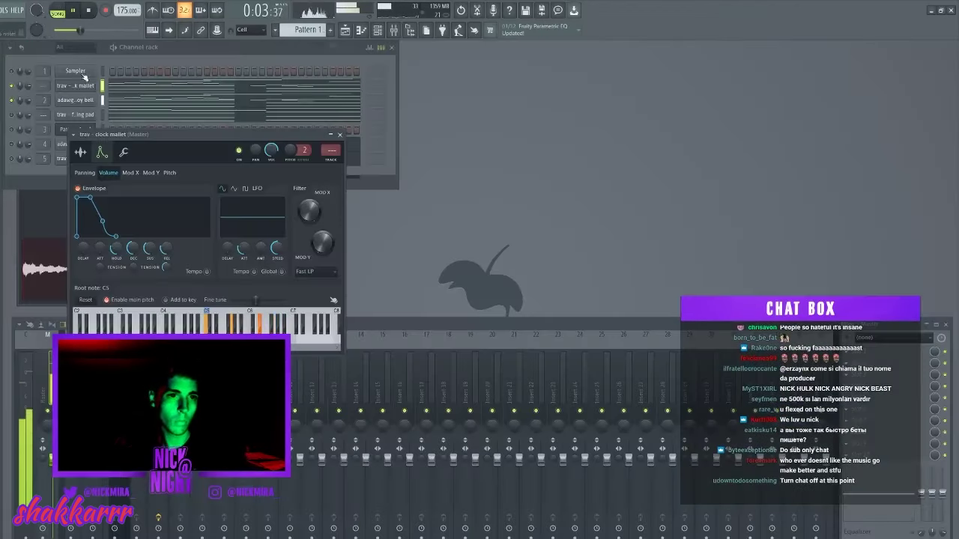
Step: Route the clock mallet to mixer insert 6 and the falling pad to insert 7, and play all channels together
left_click(31, 88)
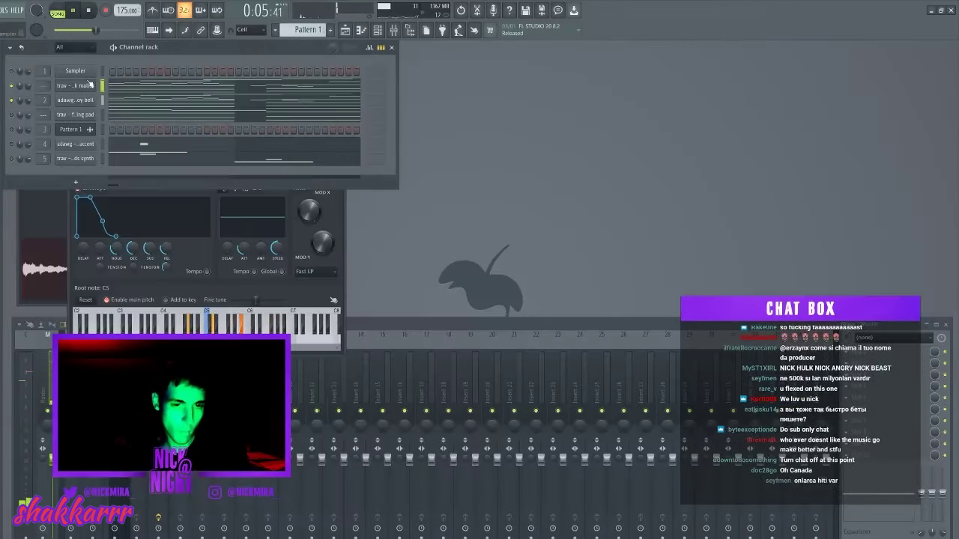
key("ctrl+l")
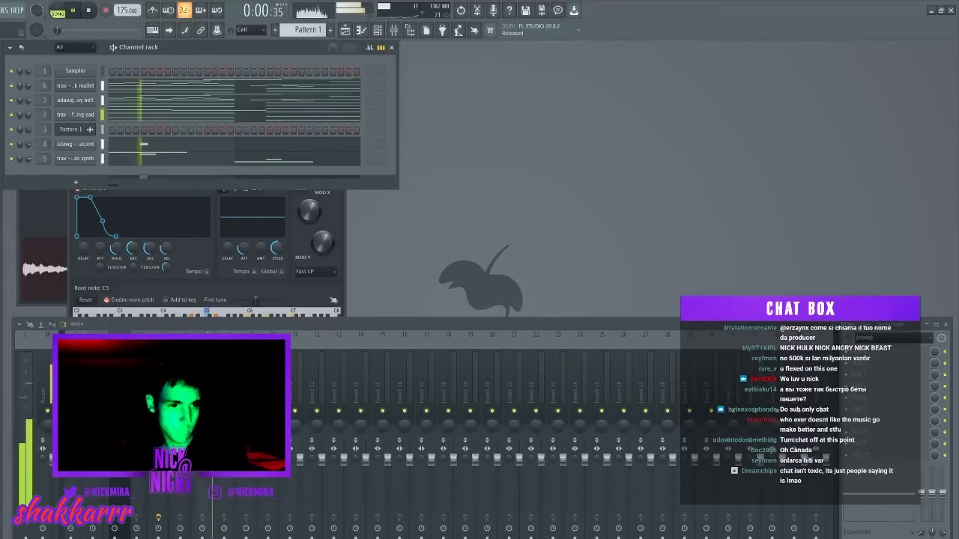
key("space")
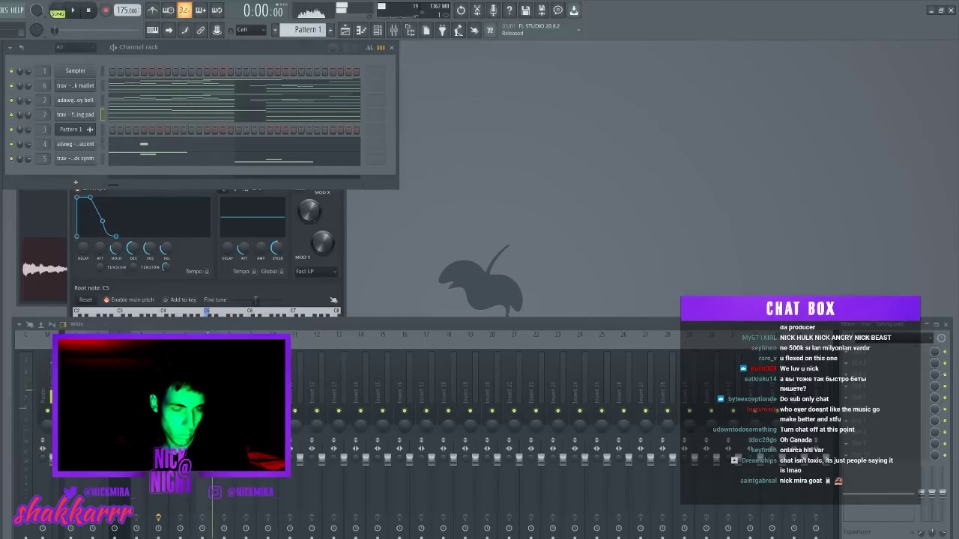
key("space")
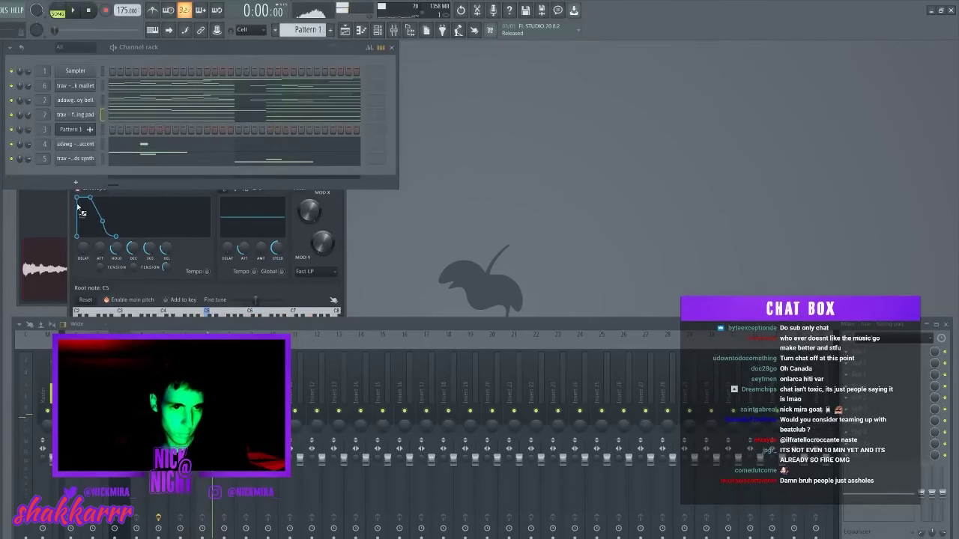
Step: Add the FX 14 sample as a new channel with hits on beats 1 and 4 of bar 2
left_click_drag(86, 165, 86, 166)
key("space")
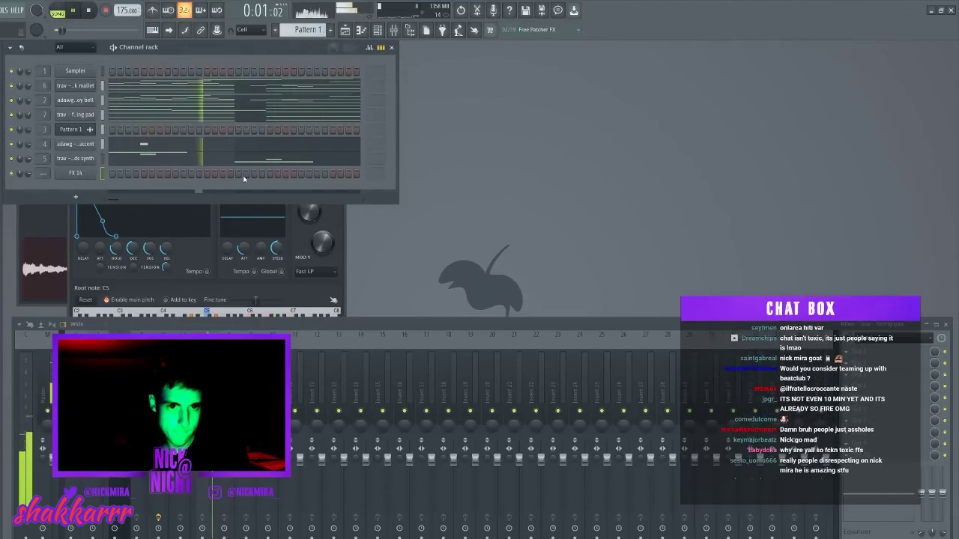
left_click(238, 173)
Step: Duplicate the first four bars of FX 14 hits into bars 5 to 8 and lower all the hits four semitones
right_click(93, 170)
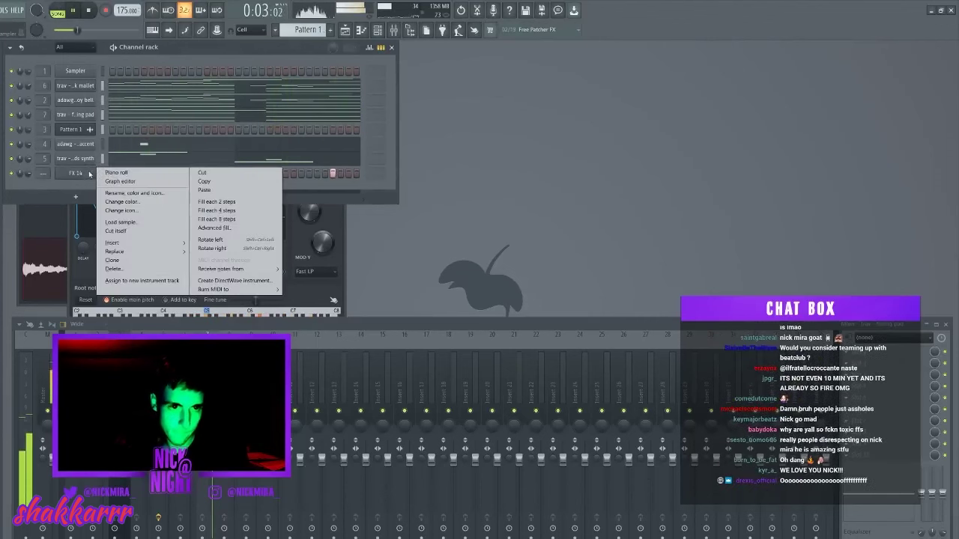
left_click(128, 175)
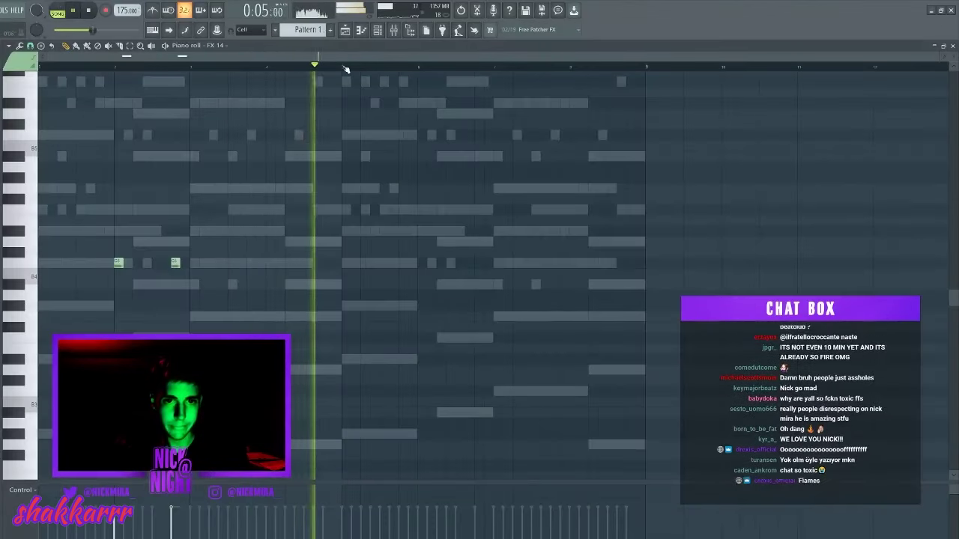
left_click_drag(344, 67, 39, 67, "ctrl")
key("ctrl+b")
key("ctrl+d")
key("ctrl+a")
left_click_drag(118, 263, 110, 307)
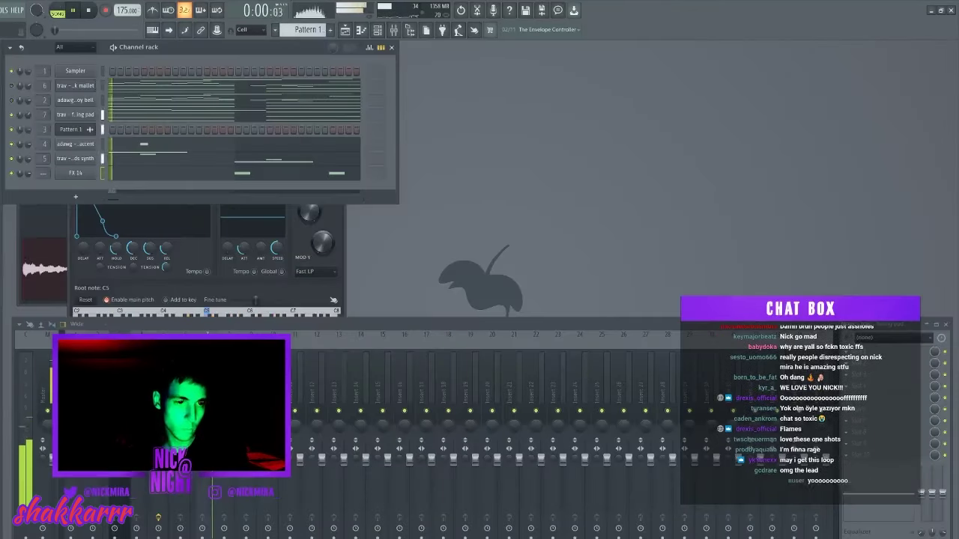
Step: Try lowering the falling pad's opening G5 note to F5 while the pattern plays
left_click(128, 115)
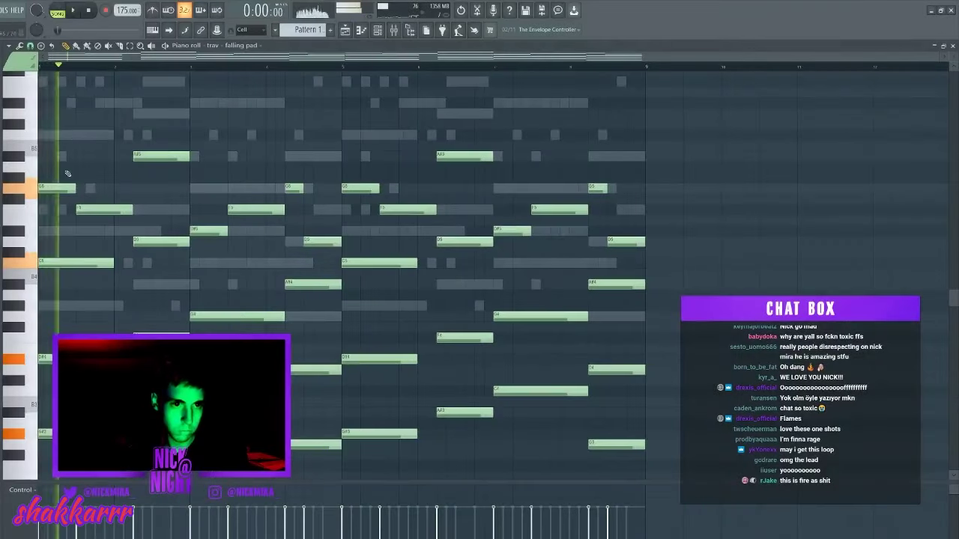
key("space")
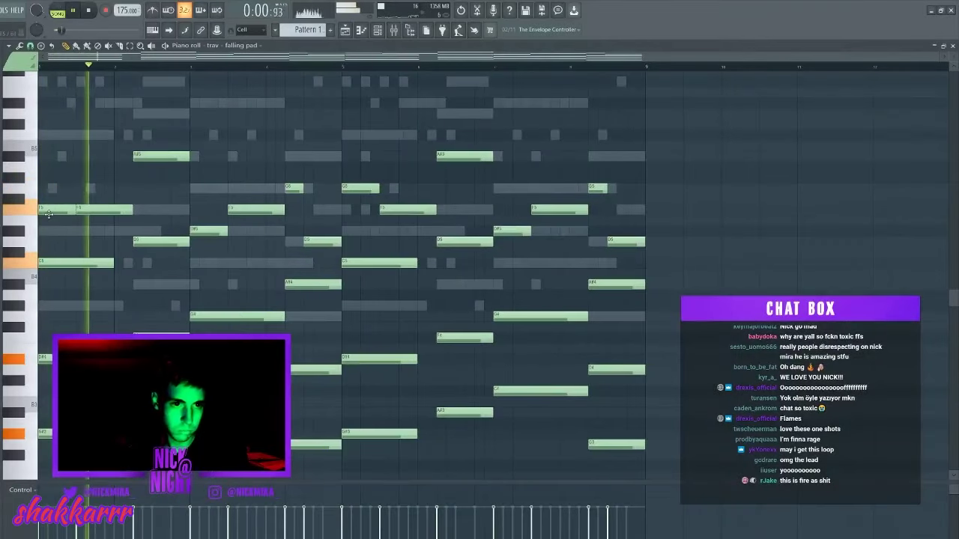
key("F7")
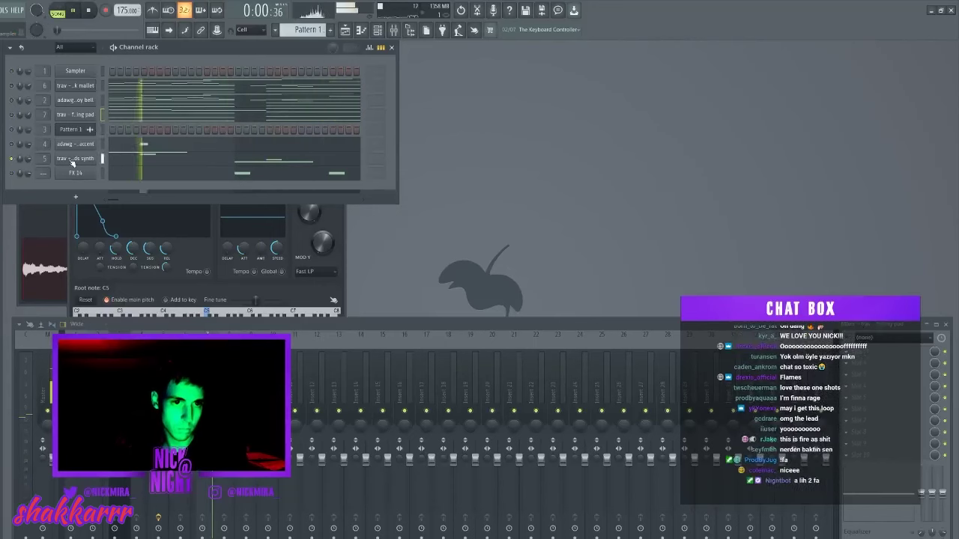
Step: Raise the diamonds synth notes from bar 3 onward by one octave
left_click(75, 158)
left_click(114, 151)
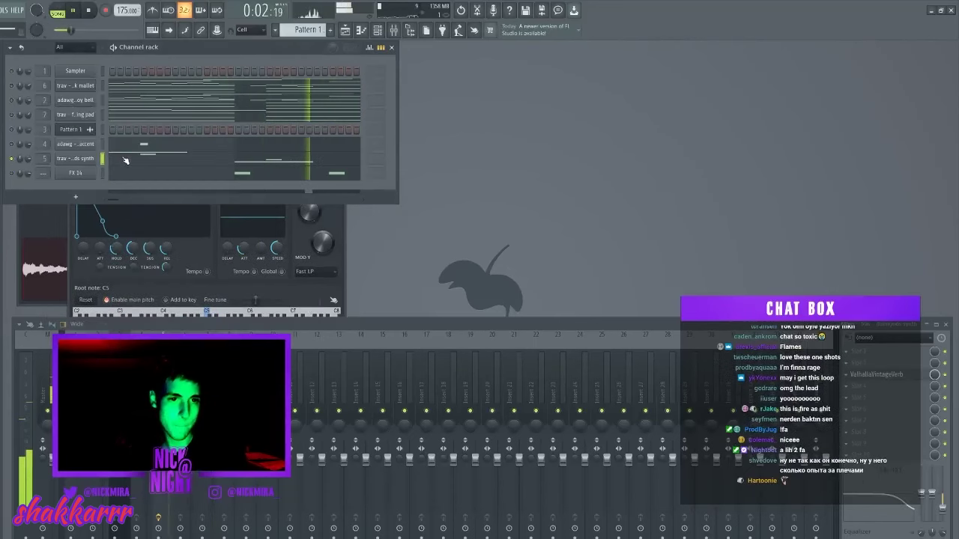
left_click(125, 160)
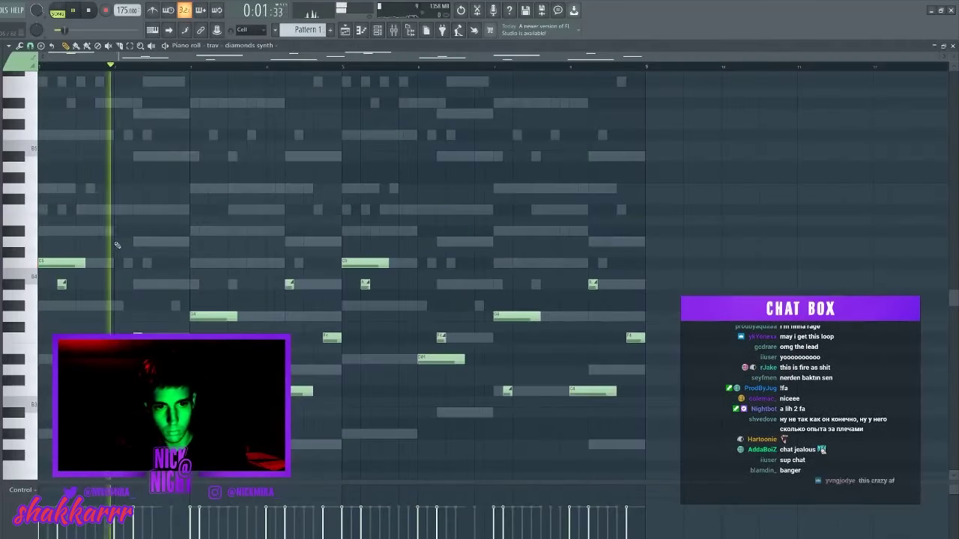
left_click_drag(214, 227, 659, 472)
key("ctrl+Up")
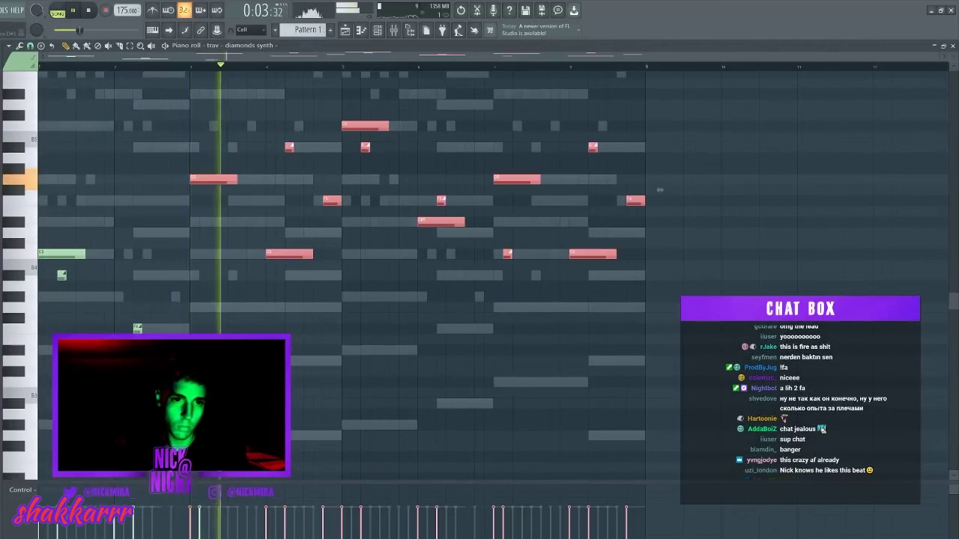
key("ctrl+Down")
key("ctrl+d")
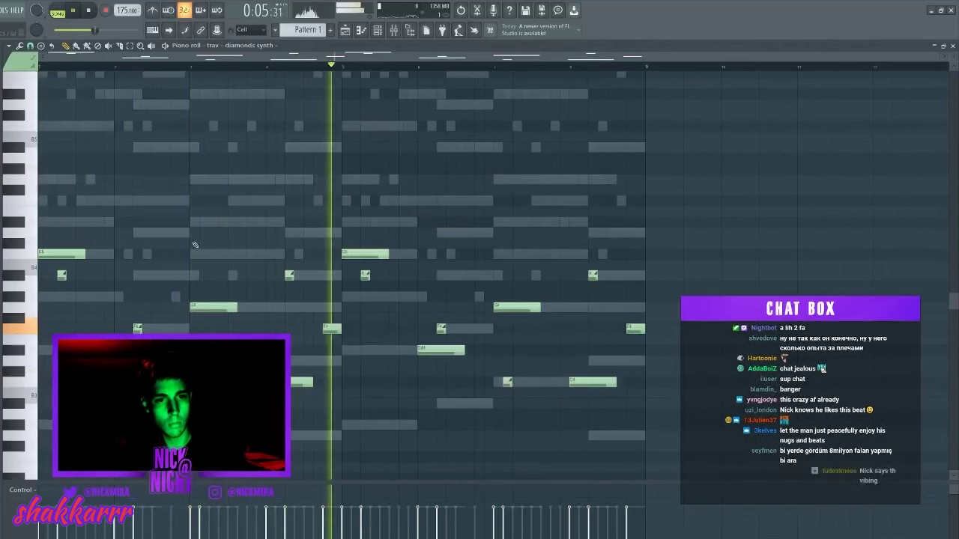
left_click_drag(194, 245, 651, 419)
key("ctrl+Up")
key("ctrl+d")
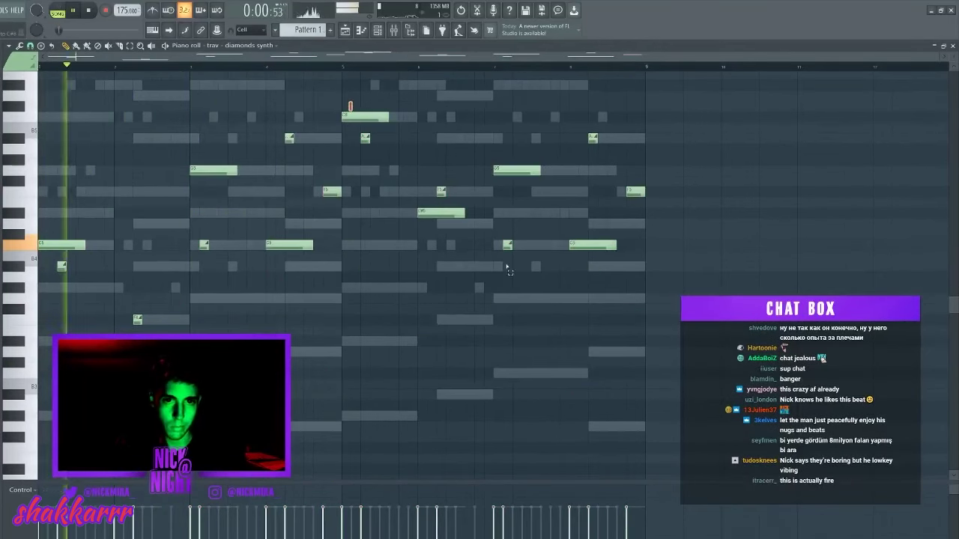
Step: Replace the diamonds synth notes in bars 5 to 8 with a duplicate of bars 1 to 4 and play the full pattern
left_click_drag(348, 101, 659, 338)
key("Delete")
key("ctrl+b")
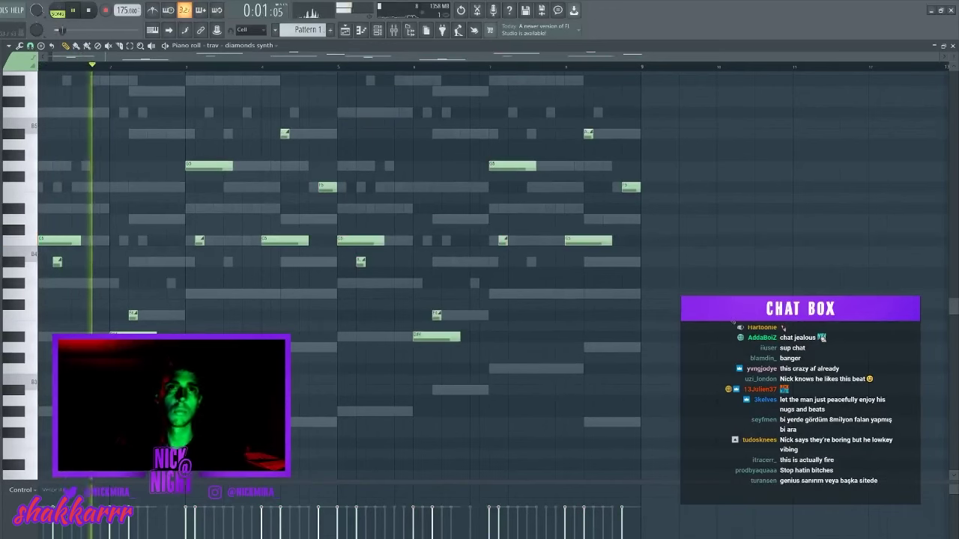
key("F7")
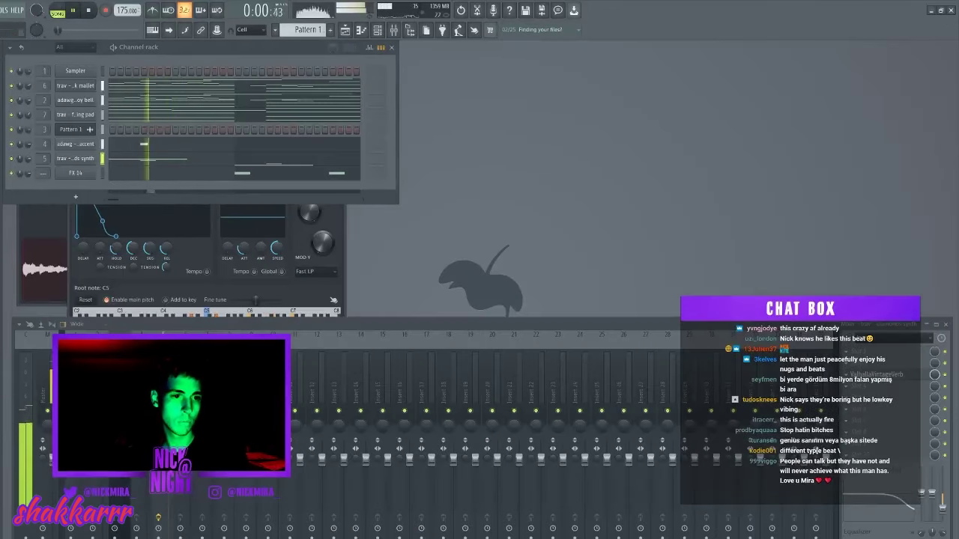
key("space")
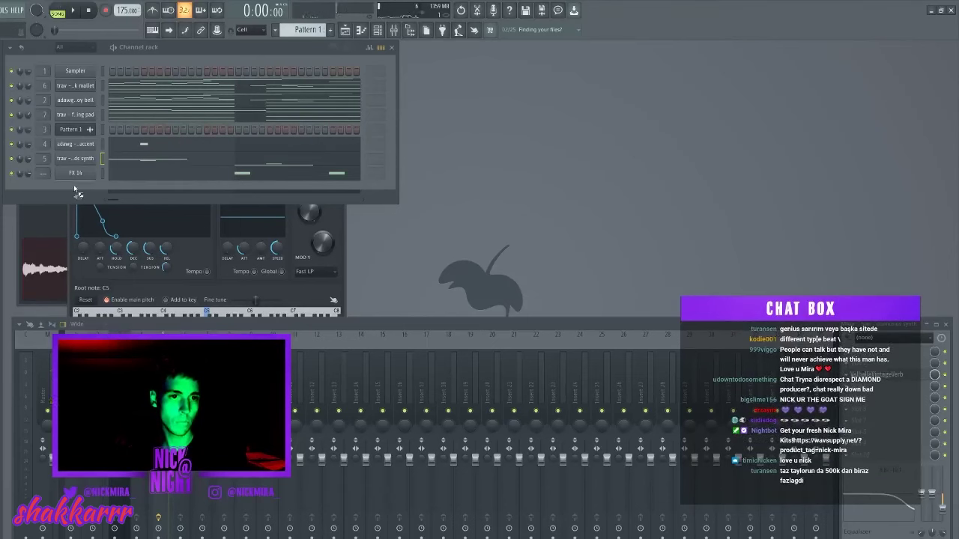
Step: Add the trav wepaid brass sample with the diamonds synth's notes, enable its volume envelope and play it soloed
left_click_drag(74, 188, 75, 189)
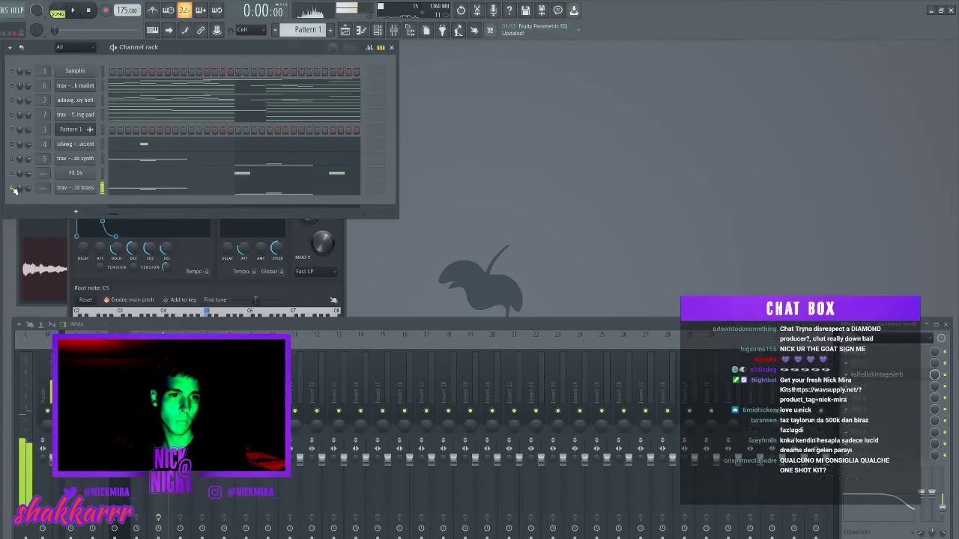
left_click(75, 187)
key("space")
left_click(127, 178)
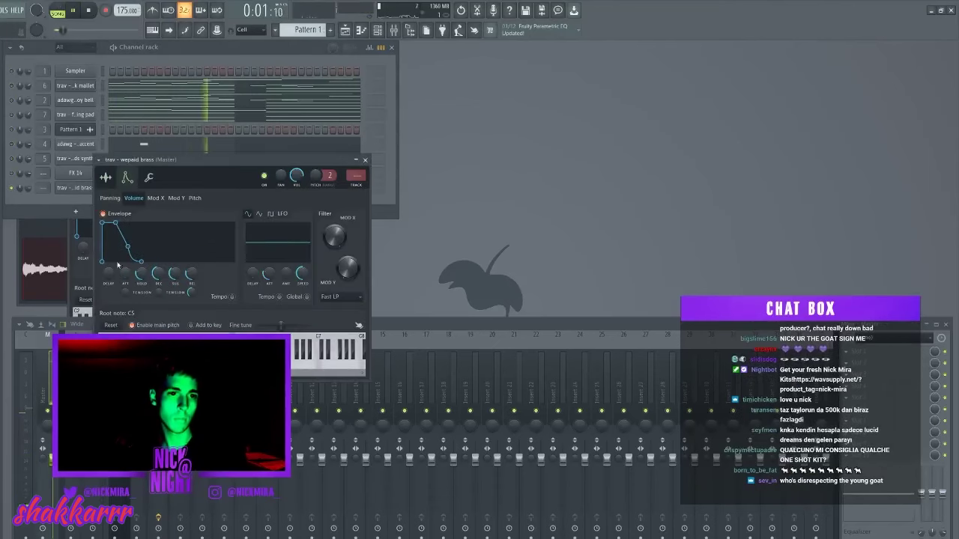
left_click(96, 189)
key("space")
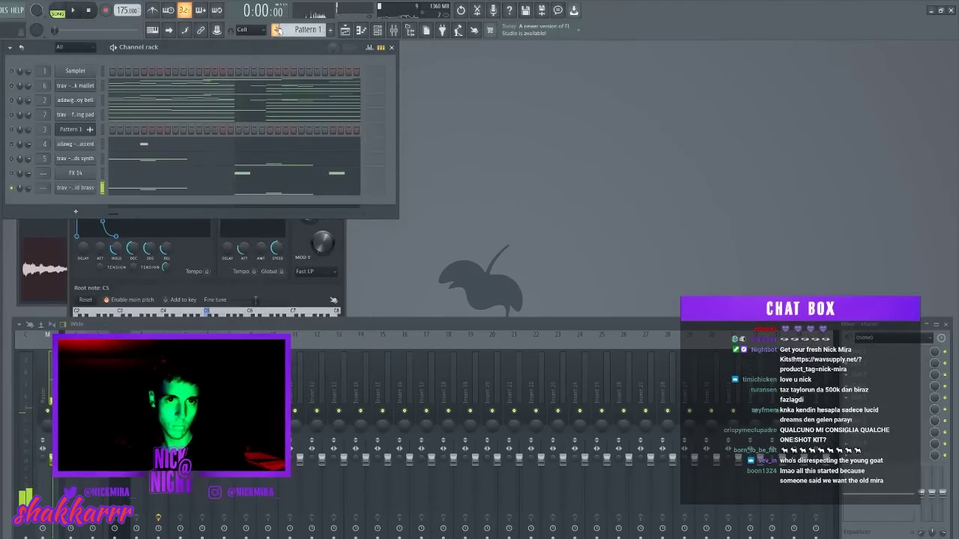
Step: Render the soloed brass part of Pattern 1 as a WAV audio clip and delete the brass sampler channel
left_click(275, 29)
left_click(350, 185)
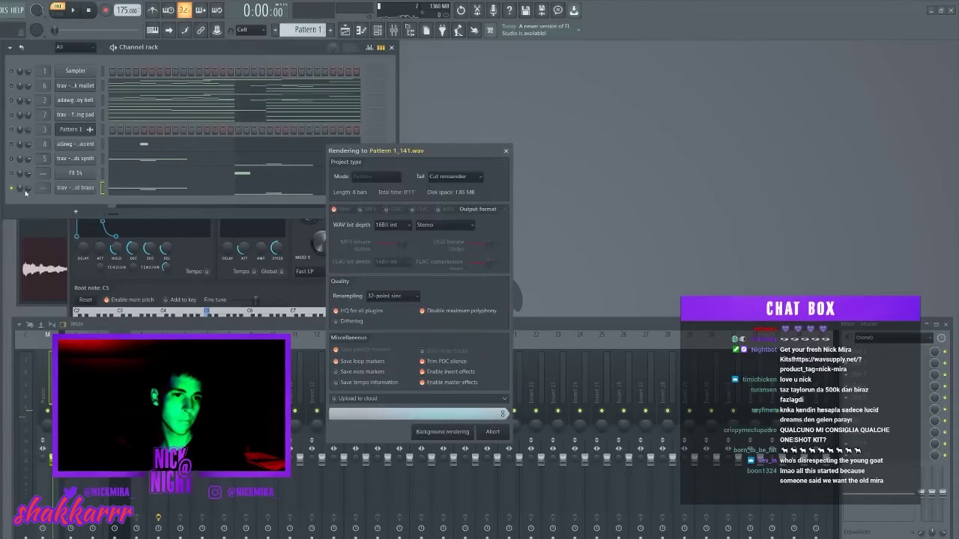
left_click(75, 47)
left_click(69, 56)
right_click(97, 187)
left_click(118, 227)
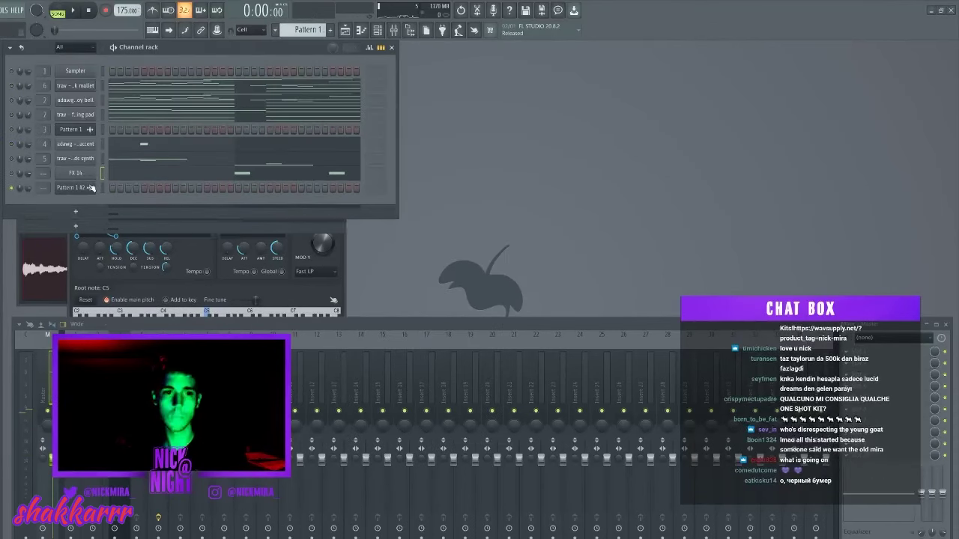
Step: Place the rendered brass clip at bar 1 on playlist track 4 and play that track soloed
left_click(346, 31)
left_click_drag(382, 195, 228, 177)
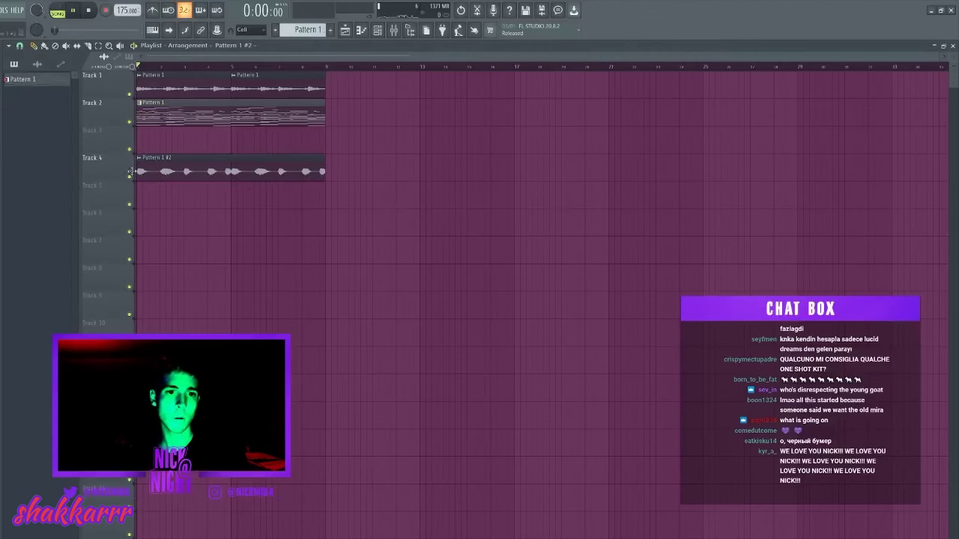
key("space")
right_click(129, 177)
Step: Set the brass clip's time stretching mode to Stretch, reverse the clip and adjust its stretch time and pitch
double_click(155, 170)
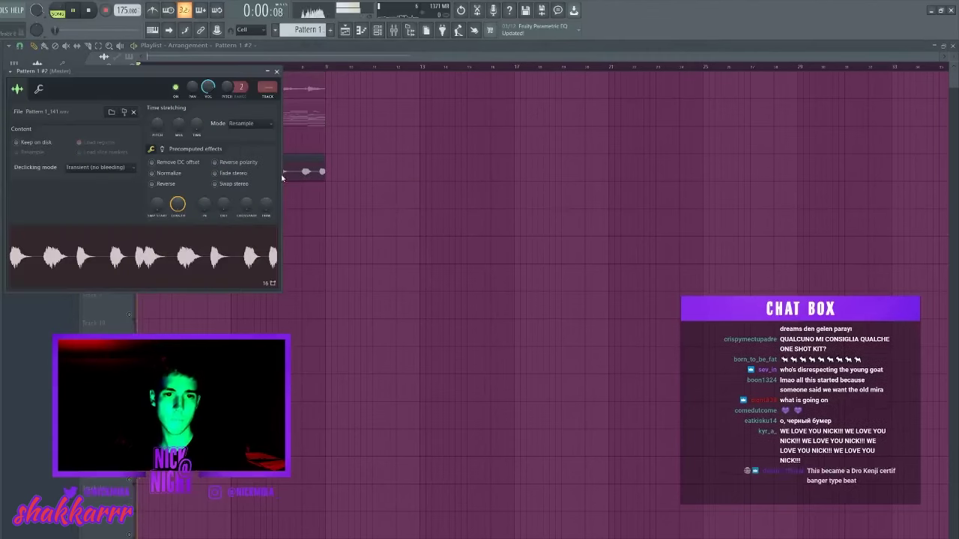
left_click(249, 125)
left_click(247, 149)
left_click(153, 184)
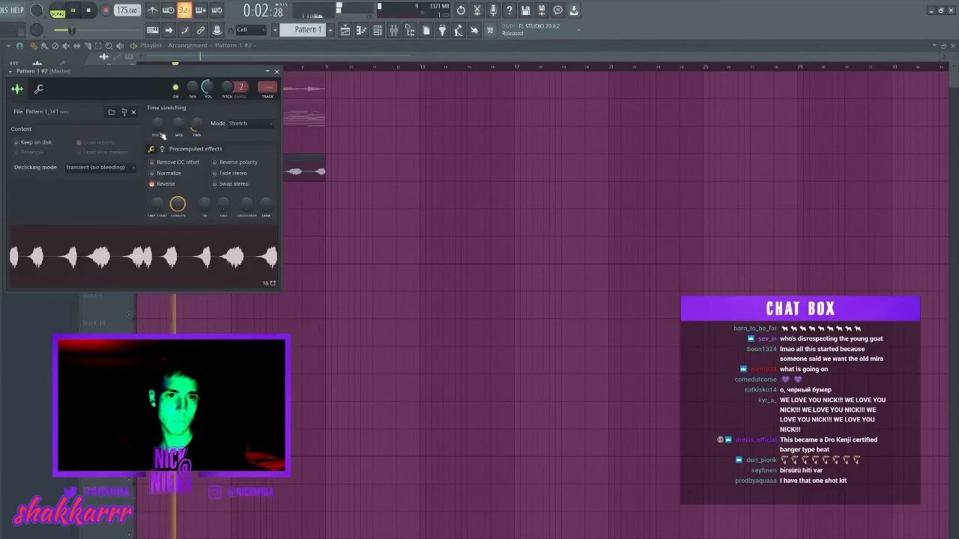
key("space")
Step: Route the brass clip to mixer insert 8 and load Fruity parametric EQ 2 with the 30Hz + 18kHz cut preset
key("ctrl+l")
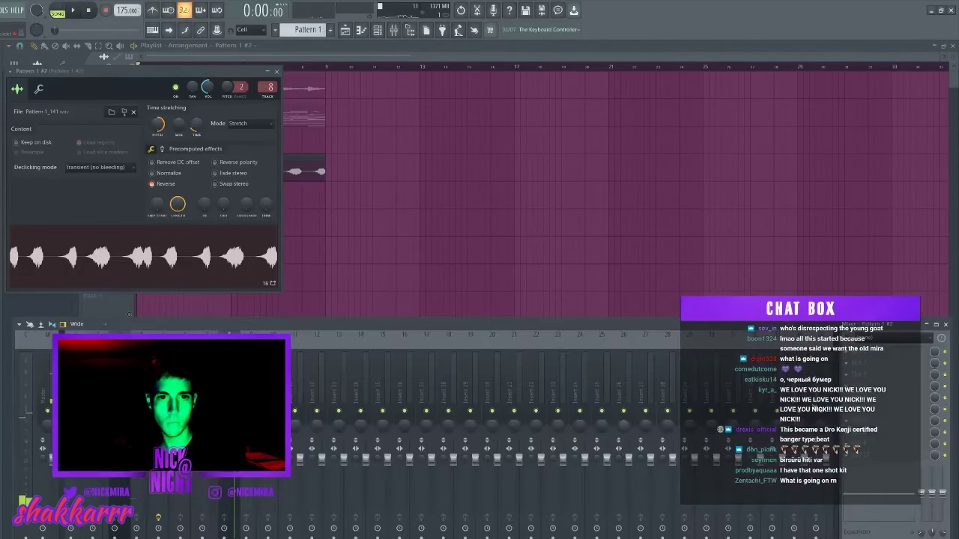
left_click(881, 378)
left_click(718, 367)
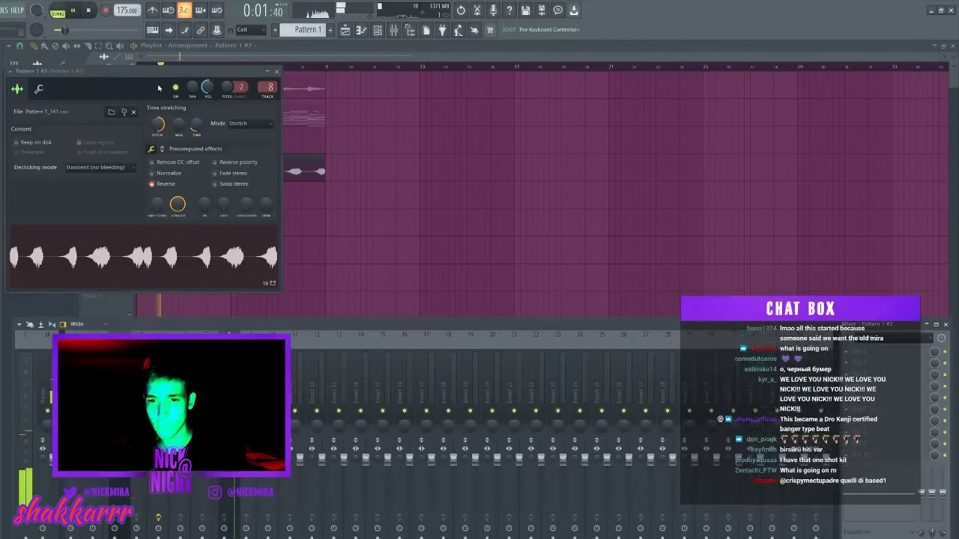
left_click(366, 121)
left_click(389, 161)
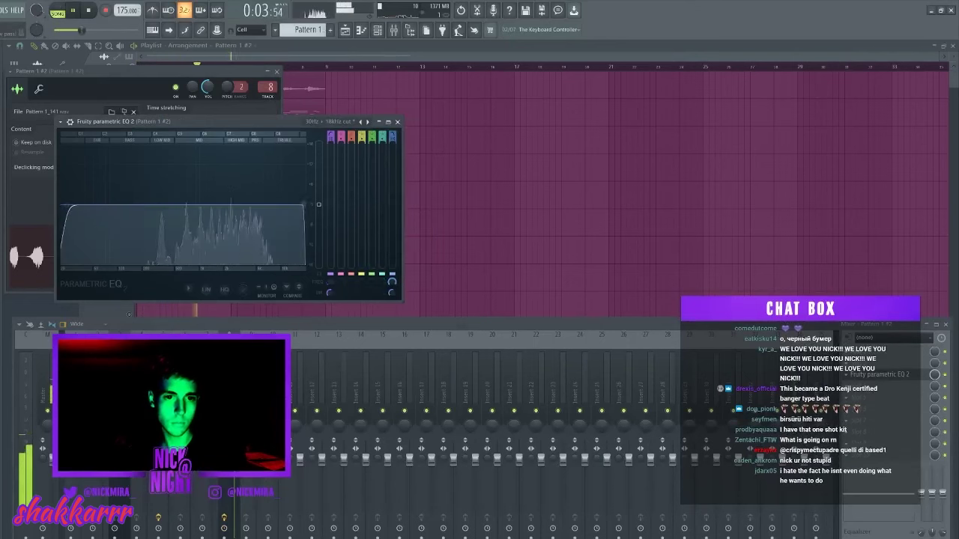
Step: Lower the EQ's high cut, raise its low cut, and add EchoBoy to the brass clip's insert
left_click_drag(296, 204, 240, 205)
left_click_drag(77, 204, 129, 205)
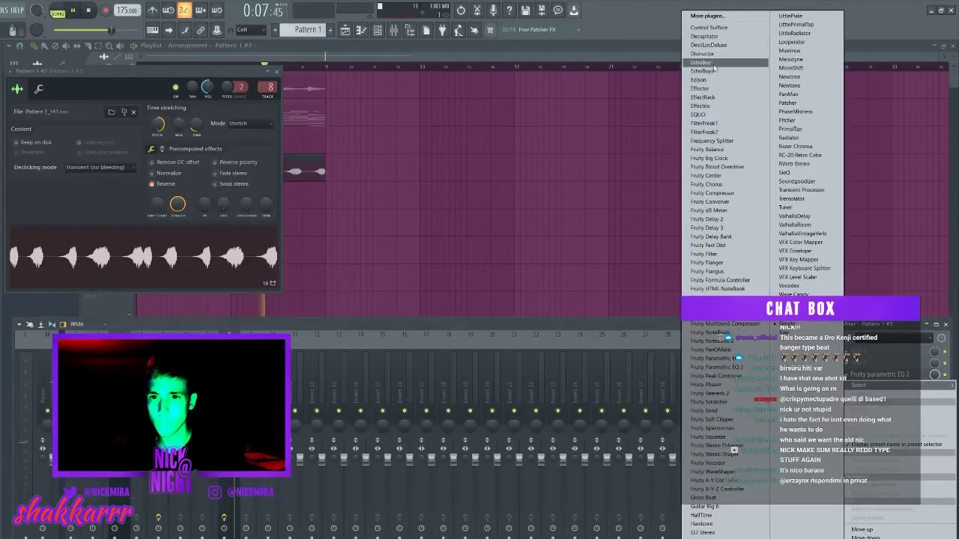
left_click(712, 64)
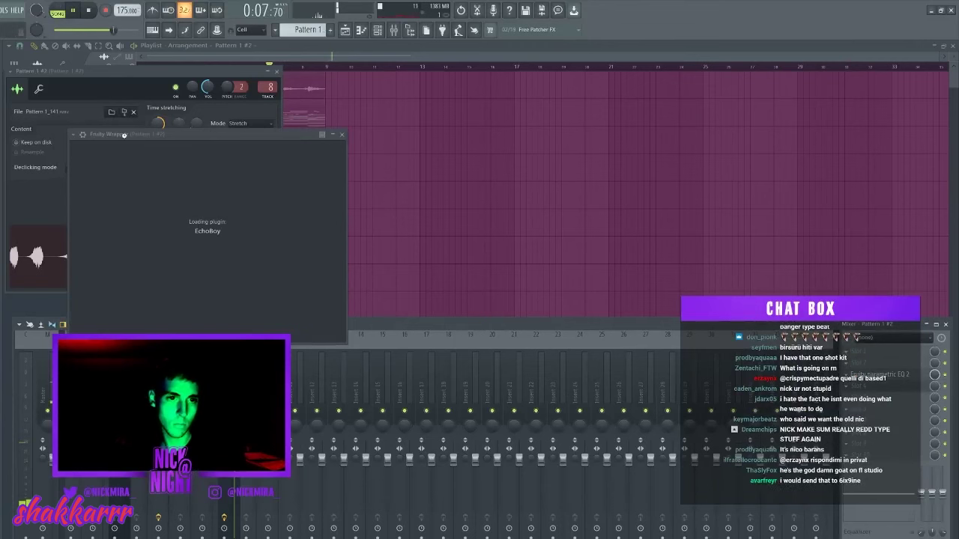
Step: Add Fruity Reeverb 2 and Fruity Phaser after EchoBoy on the brass clip's insert, then play the arrangement
left_click_drag(118, 157, 162, 168)
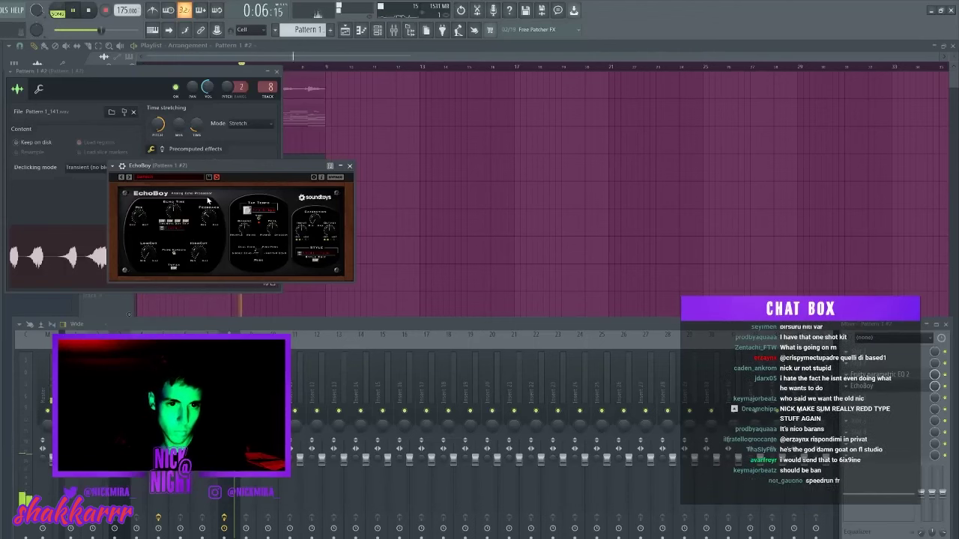
left_click(856, 387)
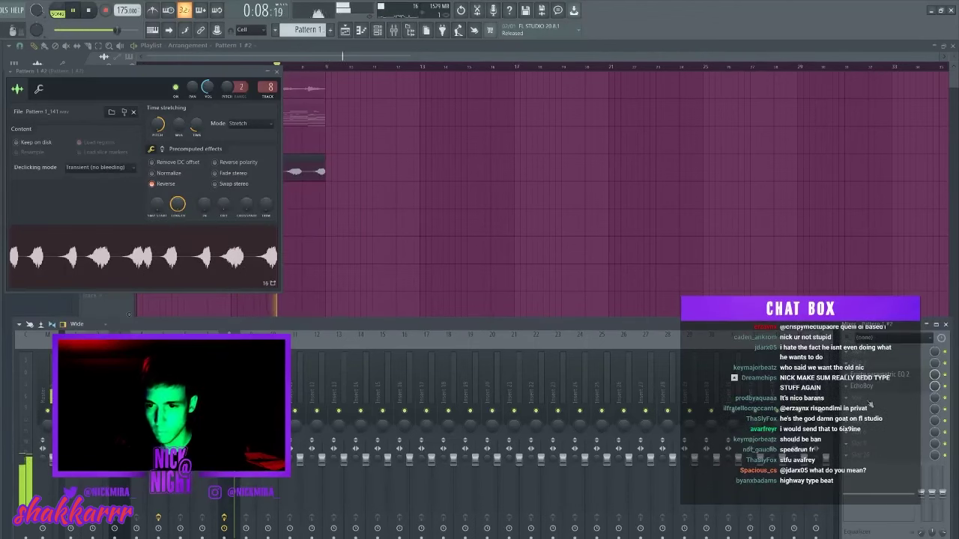
left_click(868, 400)
left_click(725, 421)
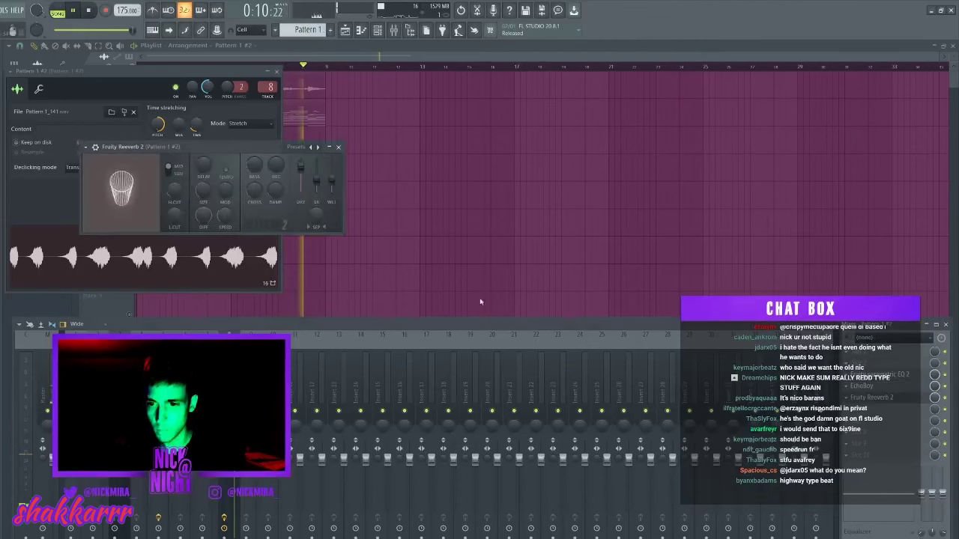
left_click(860, 412)
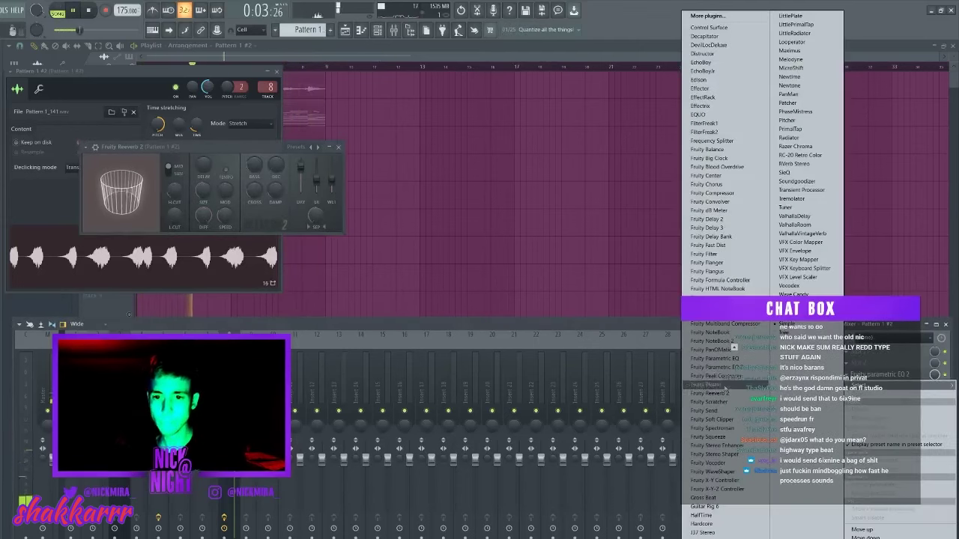
left_click(708, 384)
key("Escape")
key("Escape")
key("Escape")
key("Escape")
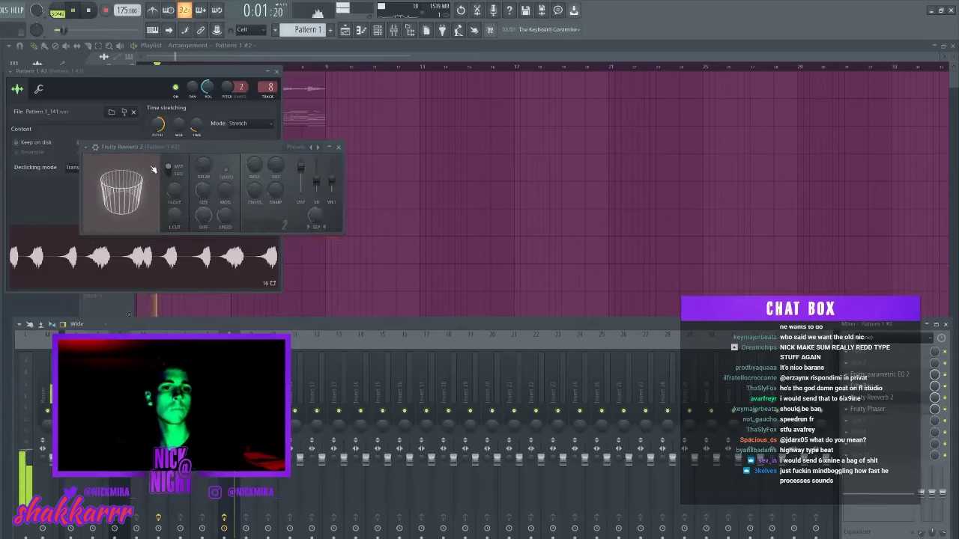
right_click(129, 177)
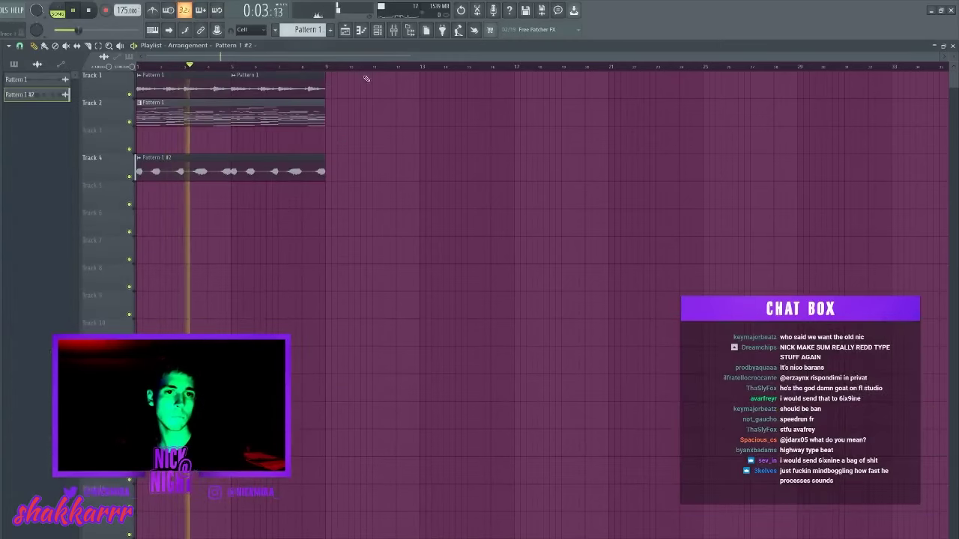
key("space")
key("space")
Step: Fill the Boomin Hat channel with a hit on every second step
left_click(378, 31)
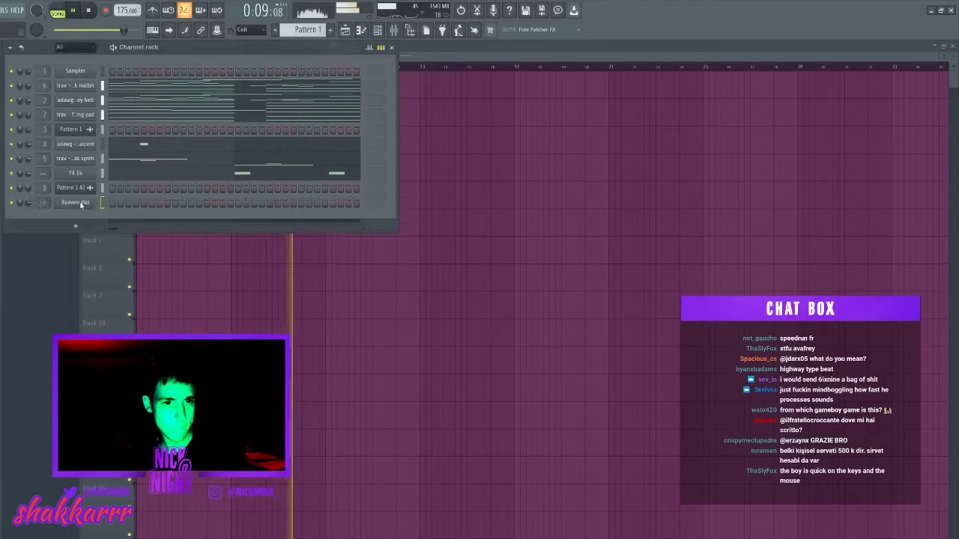
left_click(75, 212)
left_click(233, 233)
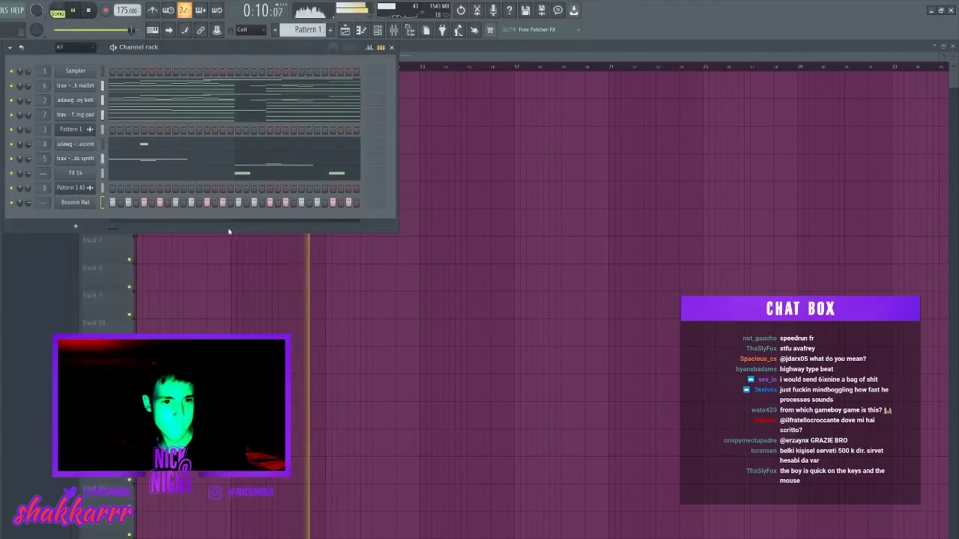
Step: Adjust the Boomin Hat's sample start and channel volume, and play the beat with it
left_click(90, 205)
left_click_drag(170, 216, 170, 204)
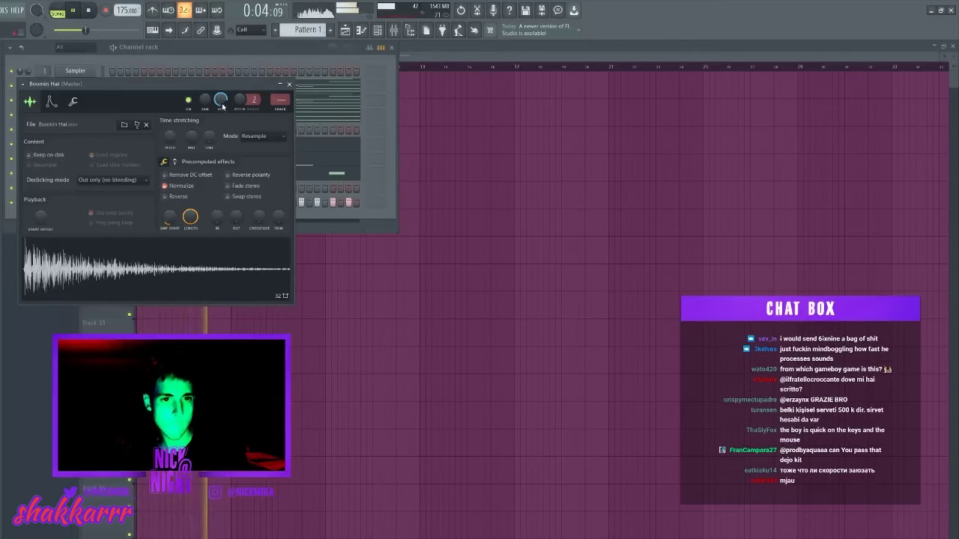
key("Escape")
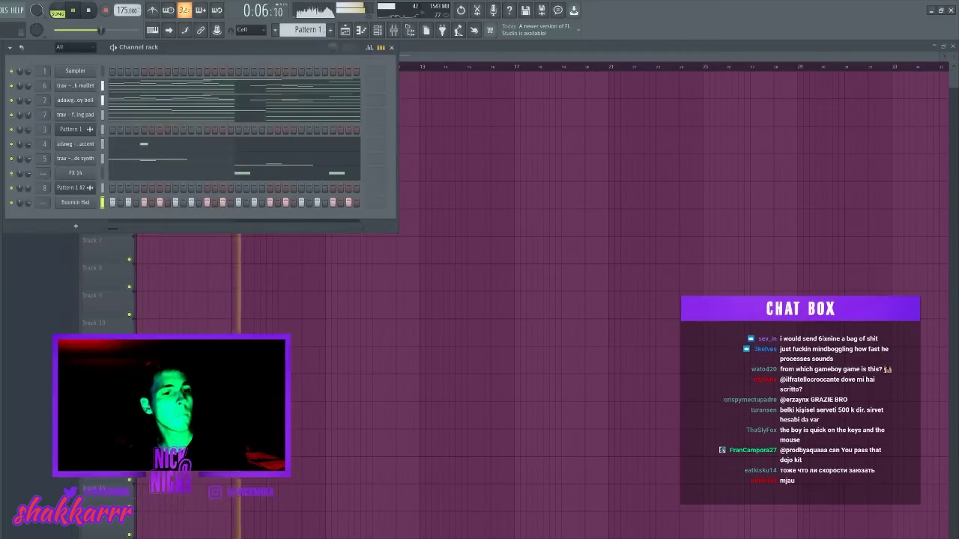
key("space")
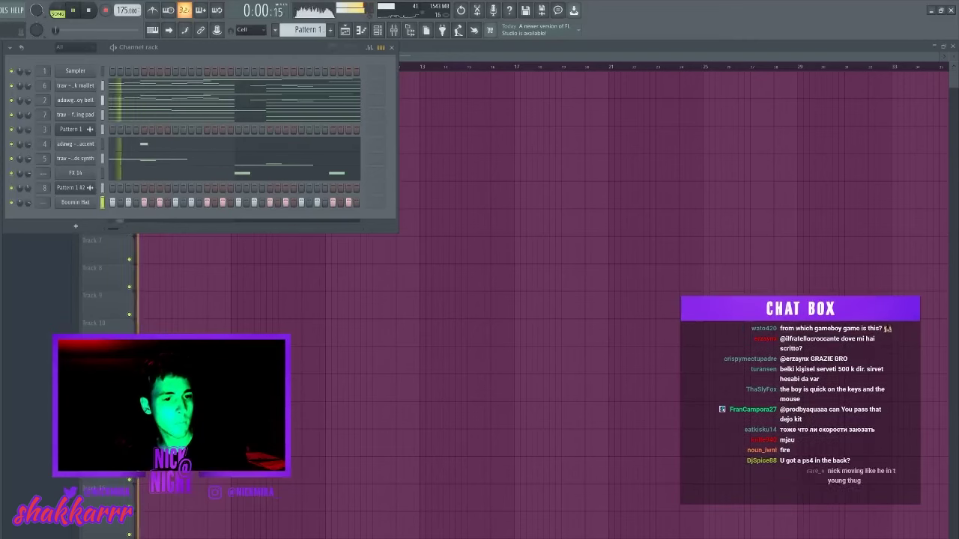
key("space")
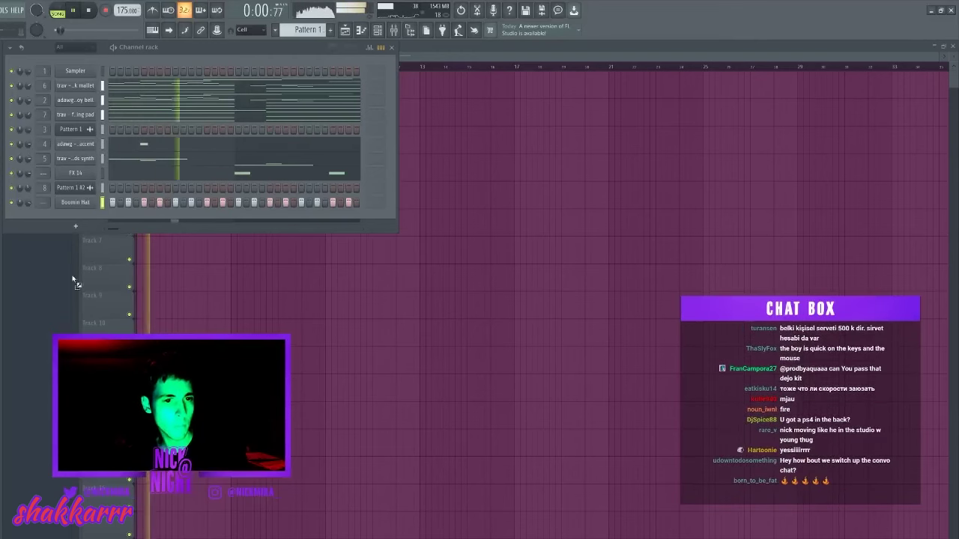
Step: Add the [PBS] Official Trap Clp_2 sample as a channel below Boomin Hat and enter a few trial hits
left_click_drag(94, 217, 143, 217)
key("space")
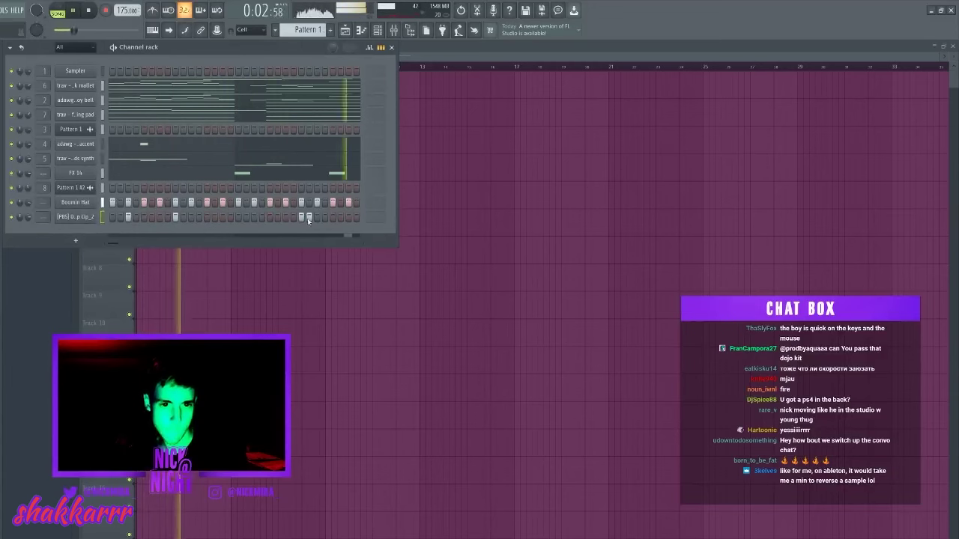
Step: In the clap's piano roll, remove the stray hits and repeat one clap on beat 3 of each of the eight bars
right_click(94, 221)
left_click(109, 227)
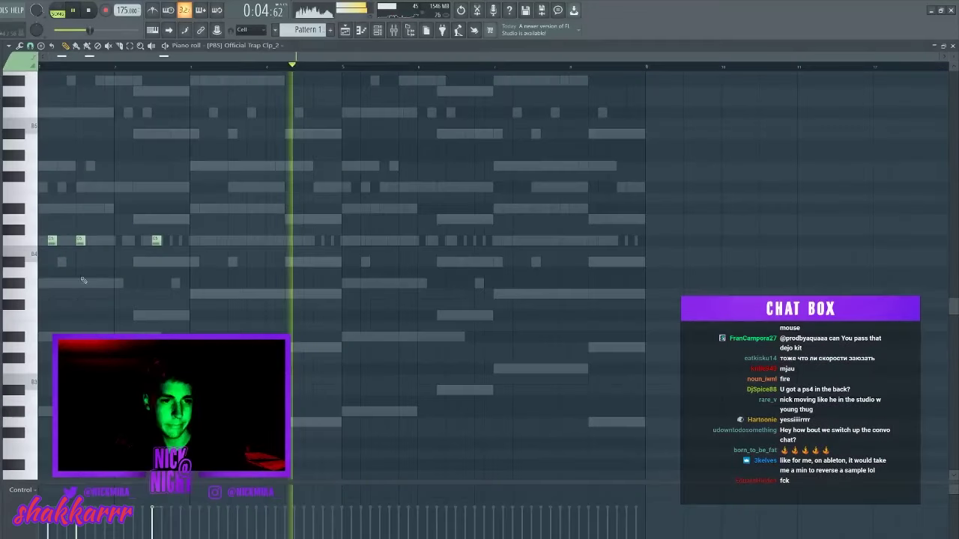
right_click(54, 242)
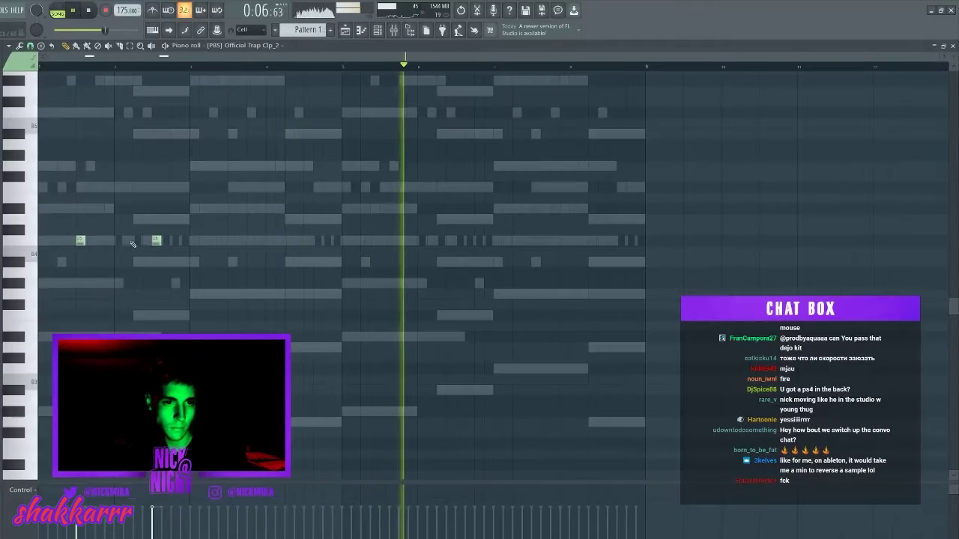
left_click_drag(77, 239, 236, 238)
right_click(234, 239)
key("ctrl+b")
key("ctrl+b")
key("ctrl+a")
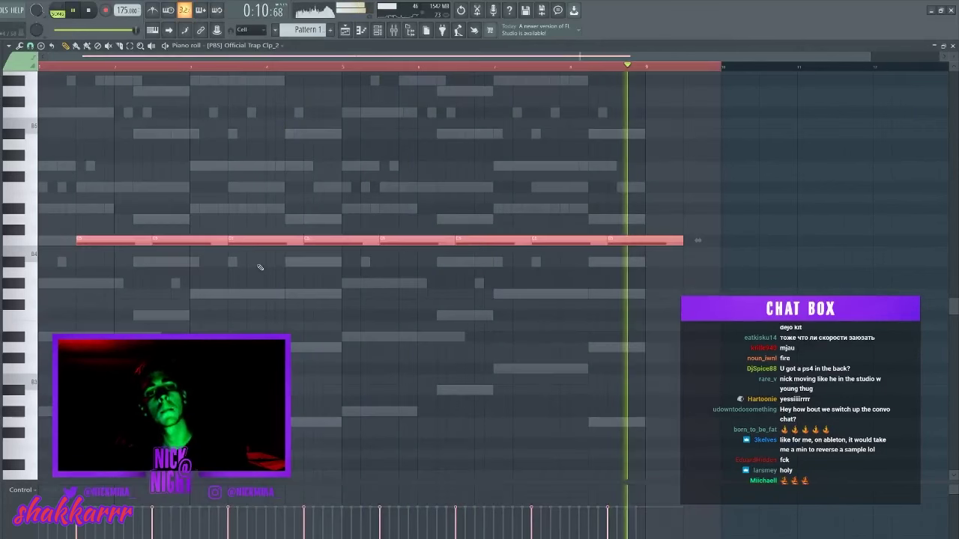
Step: Discard the lengths of the repeated clap notes and close the clap's piano roll
scroll(239, 241, "up", 5)
key("ctrl+d")
key("shift+d")
scroll(154, 75, "up", 3)
key("Escape")
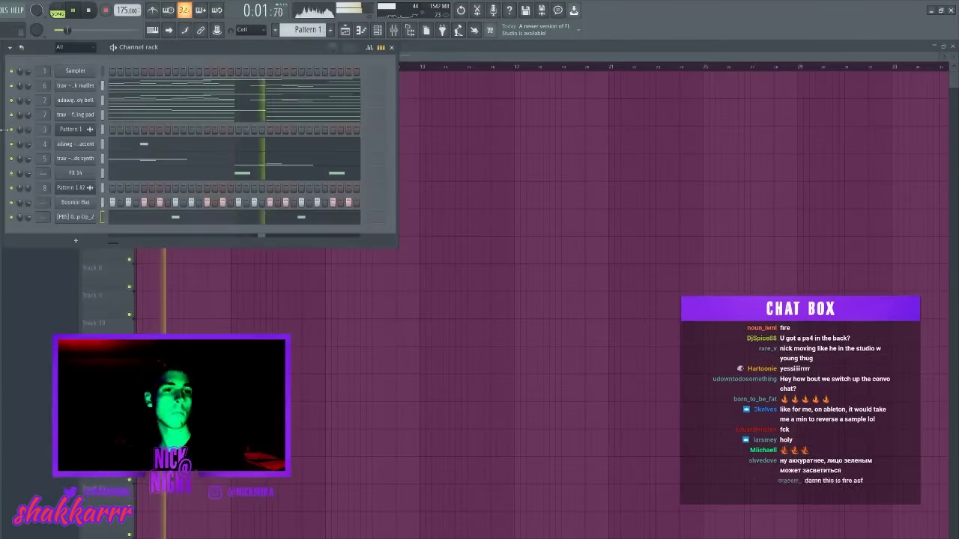
Step: Mute melodic channels to find the lead, then rename the trav synth channel LEAD and colour it magenta
left_click(12, 85)
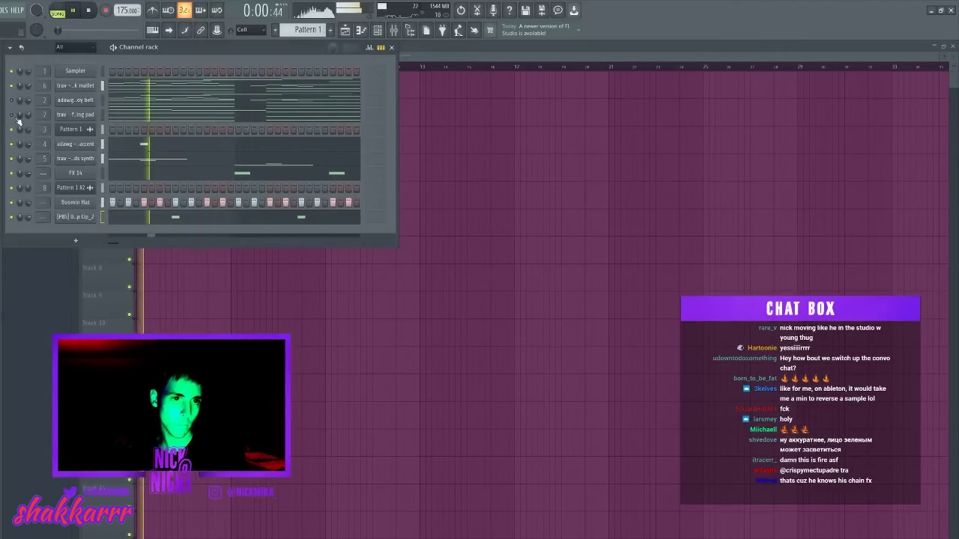
right_click(96, 155)
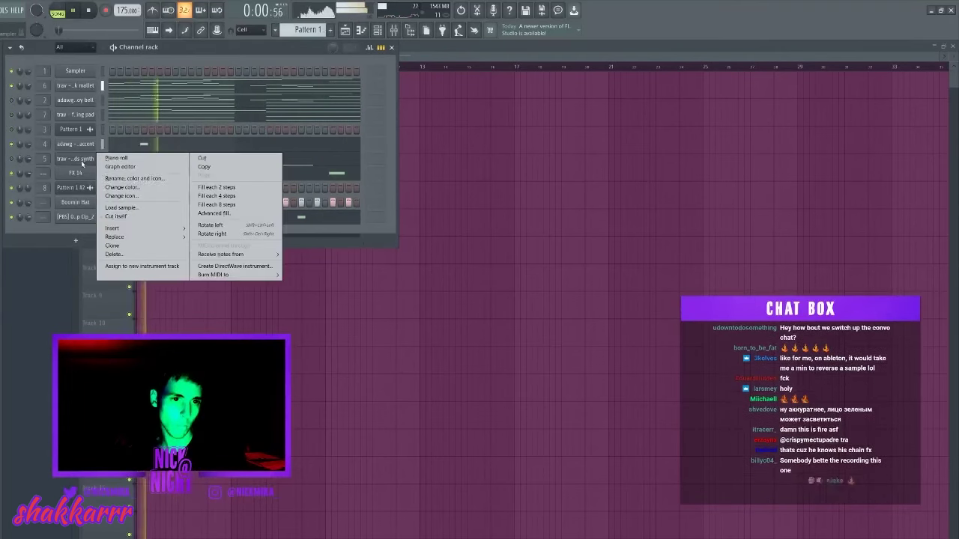
left_click(133, 178)
type("LEAD")
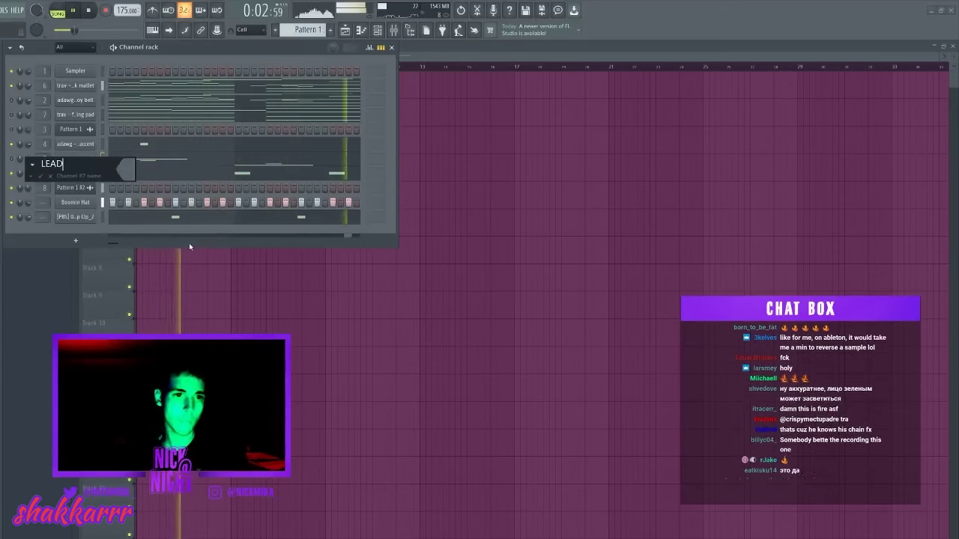
left_click(128, 179)
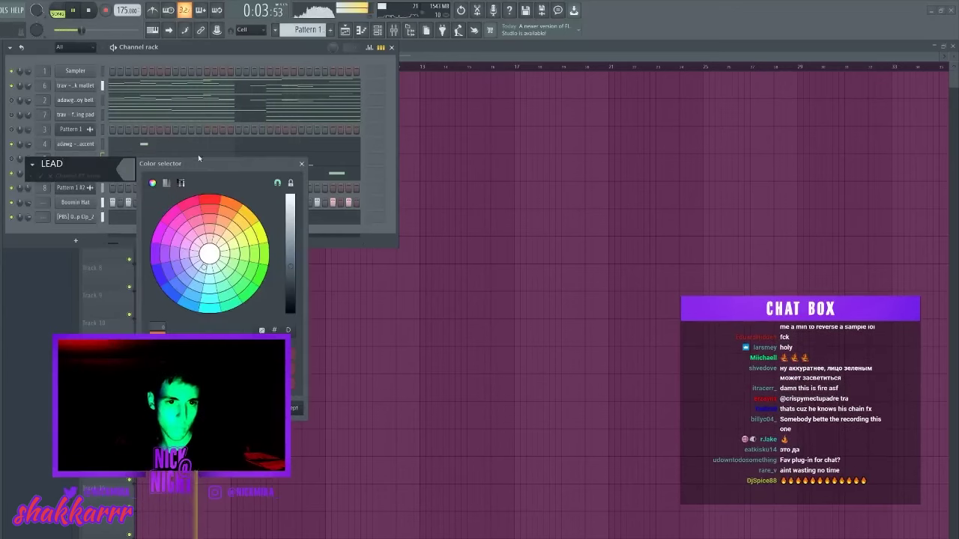
left_click(166, 231)
key("Return")
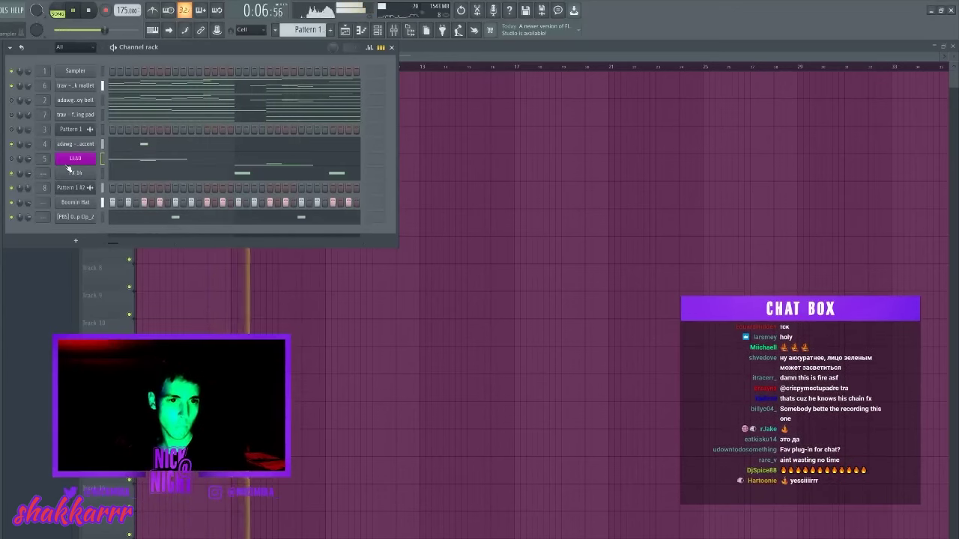
Step: Rename the Pattern 1 #2 audio clip channel REV LEAD SWEEp and give it a teal green colour
right_click(85, 203)
left_click(135, 207)
type("R")
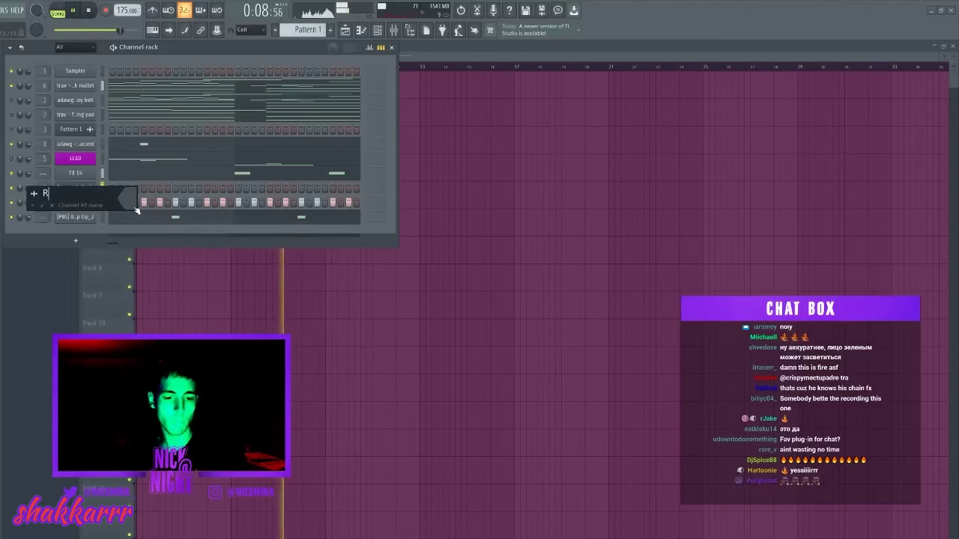
type("EV LEAD SWEEp")
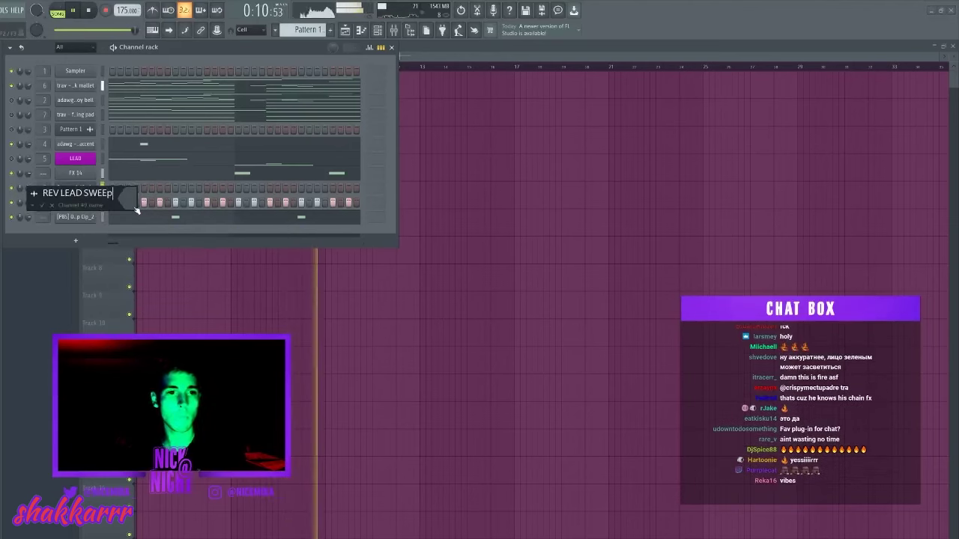
left_click(133, 205)
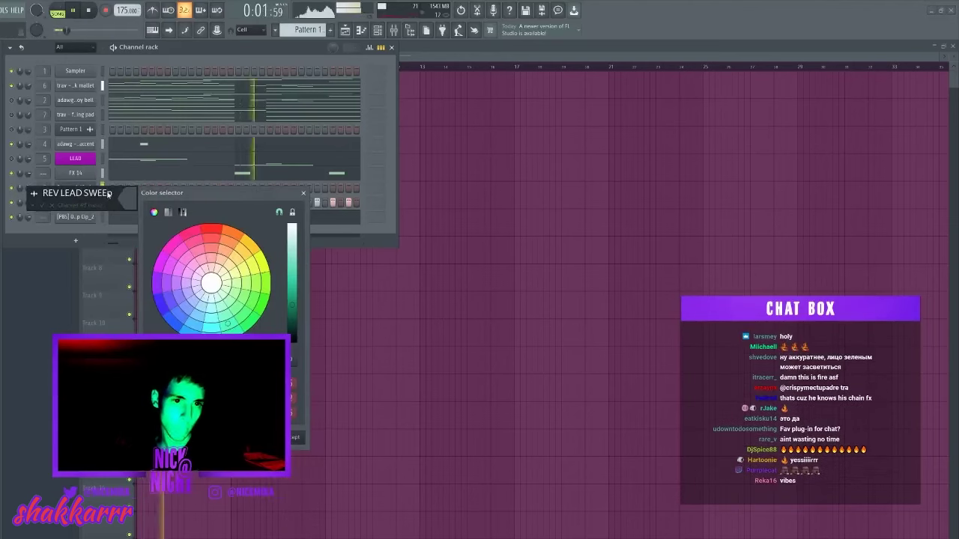
key("Return")
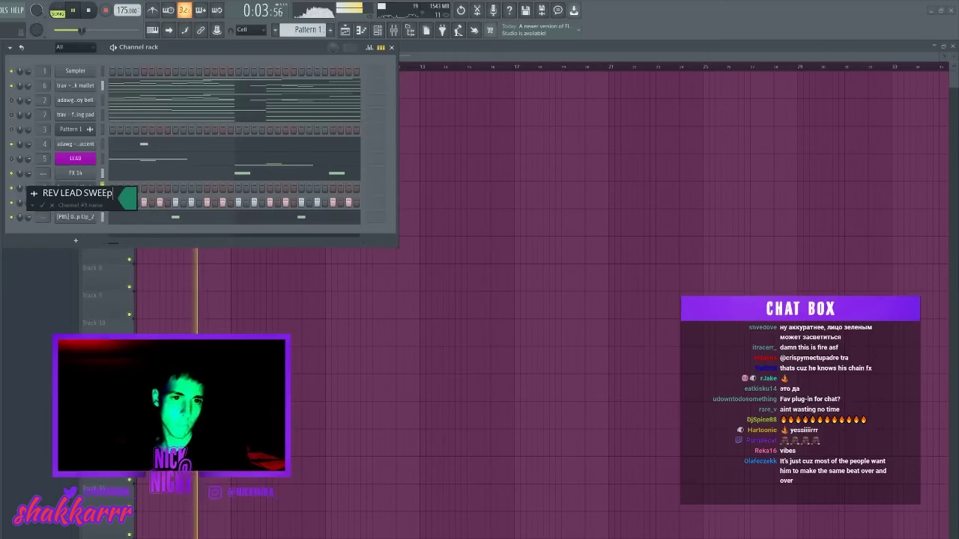
key("Return")
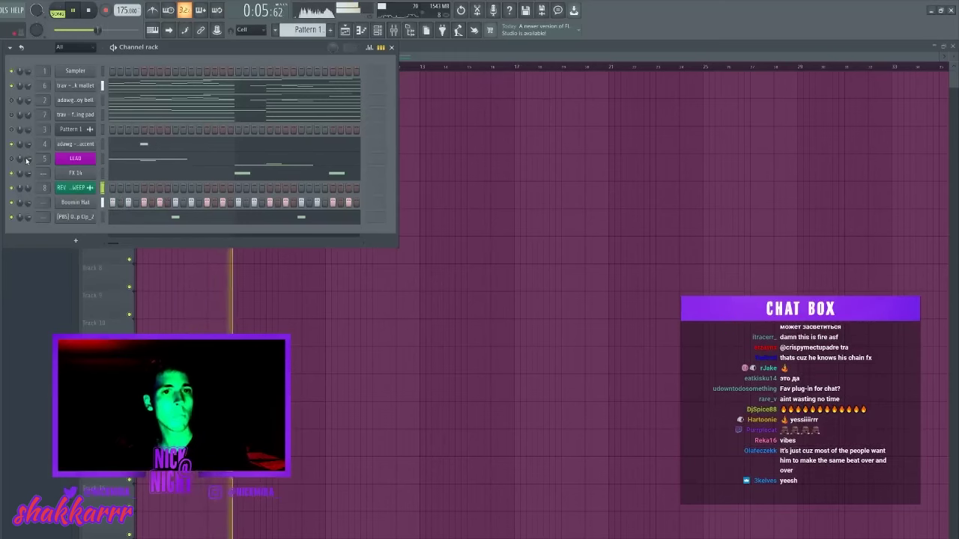
Step: Move the LEAD and REV LEAD SWEEp channels up to sit directly below the mallet channel
key("alt+Up")
key("alt+Up")
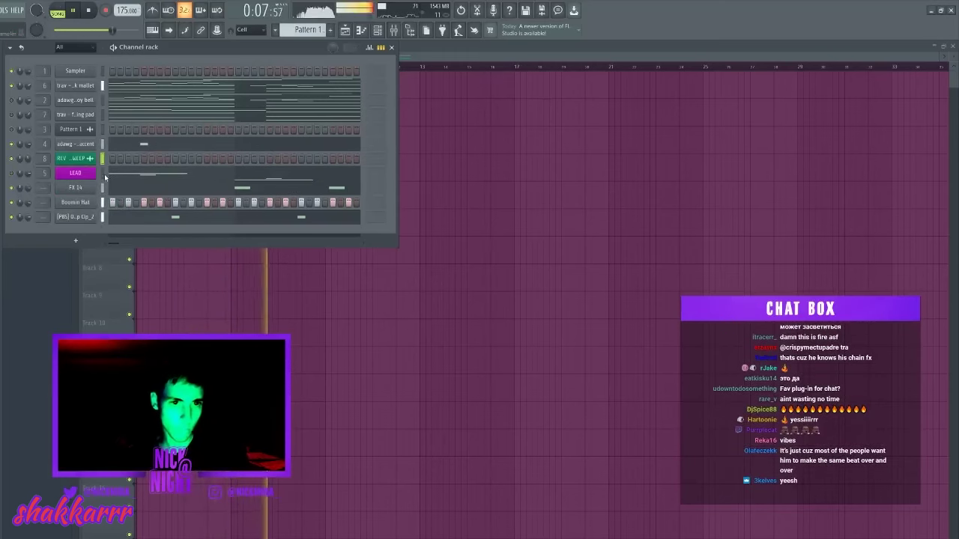
key("alt+Up")
key("alt+Up")
key("alt+Up")
key("alt+Up")
key("alt+Up")
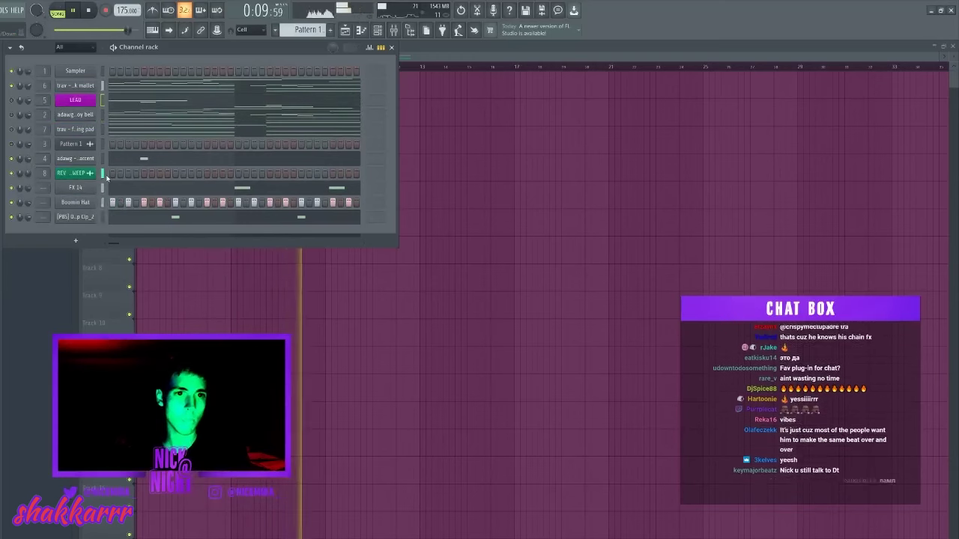
key("alt+Up")
key("alt+Up")
key("alt+Up")
key("alt+Up")
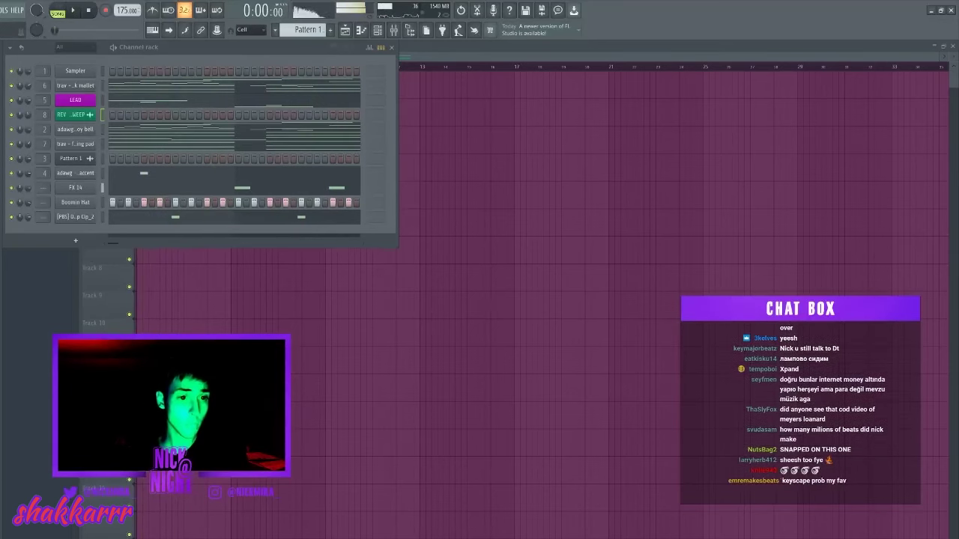
Step: Copy the falling pad's lowest notes from the first four bars in its piano roll
key("space")
left_click(121, 149)
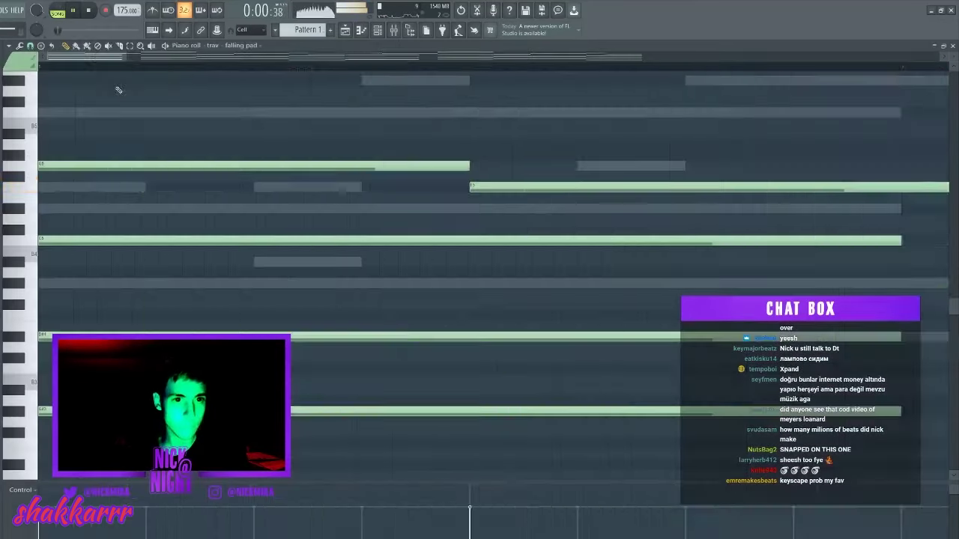
scroll(122, 81, "down", 4)
scroll(126, 76, "down", 6)
left_click_drag(80, 115, 317, 163)
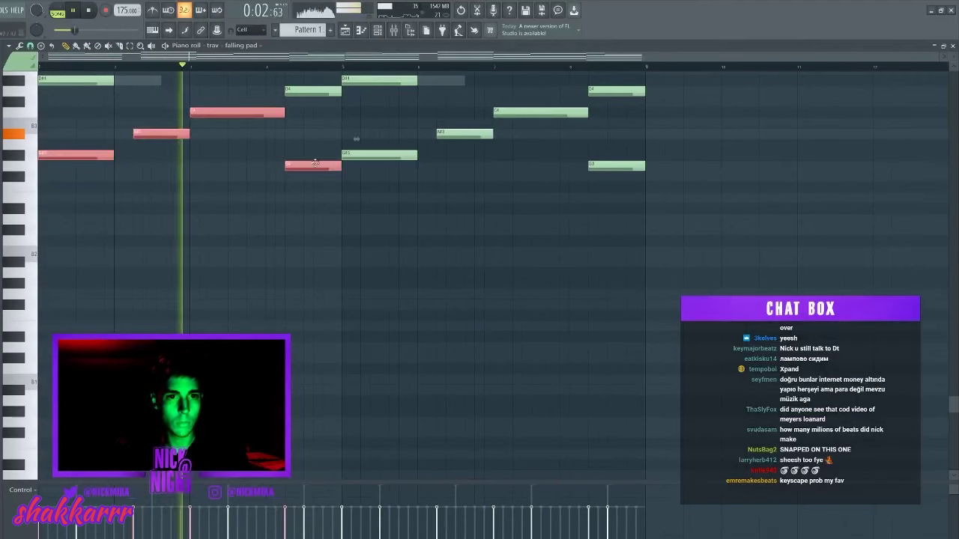
key("ctrl+c")
Step: Add the "nm - all girls are the same 808" channel below the falling pad
key("F7")
key("space")
key("space")
Step: Paste the copied bass notes into the 808's piano roll, transpose them up one octave and play them back
right_click(96, 156)
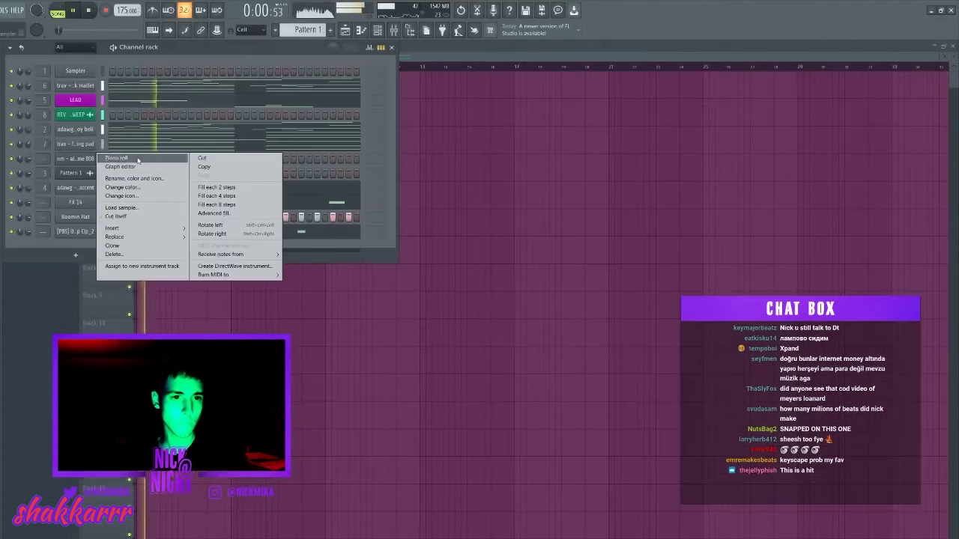
left_click(137, 159)
key("ctrl+v")
key("ctrl+Up")
key("space")
key("space")
key("ctrl+a")
key("space")
key("space")
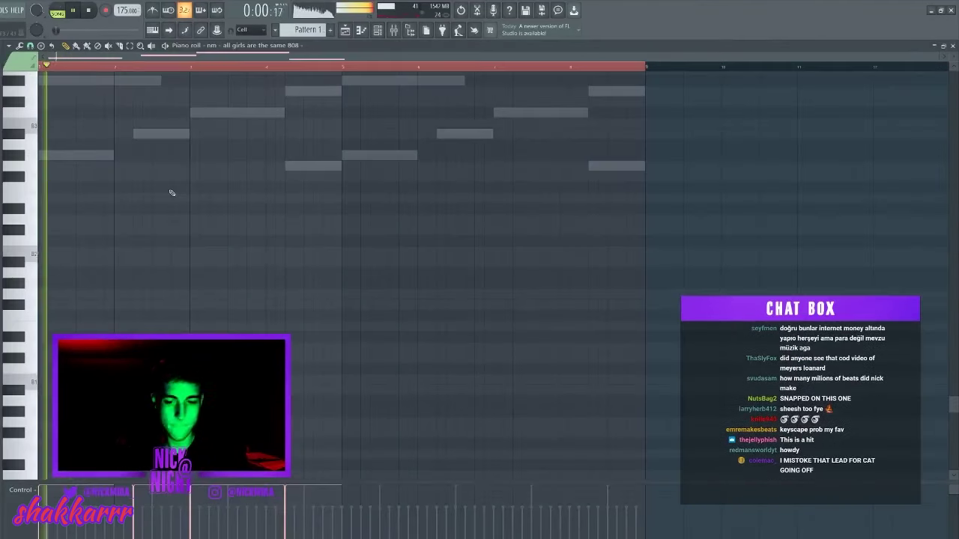
key("space")
key("space")
scroll(174, 196, "up", 6)
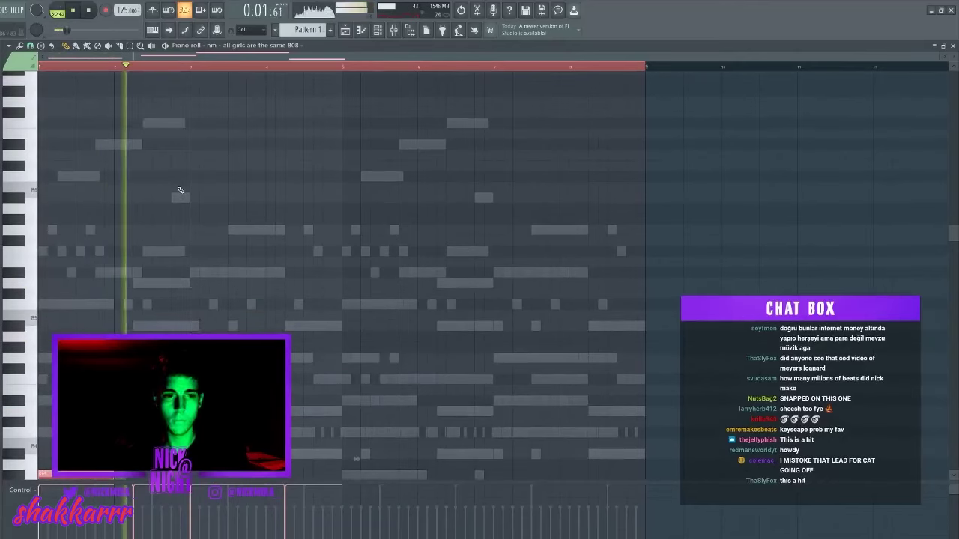
Step: Transpose the 808's bass notes up another octave, raise the bar 2 note one further octave and play them back
scroll(191, 178, "down", 1)
key("ctrl+d")
scroll(192, 178, "down", 2)
left_click_drag(44, 355, 323, 419)
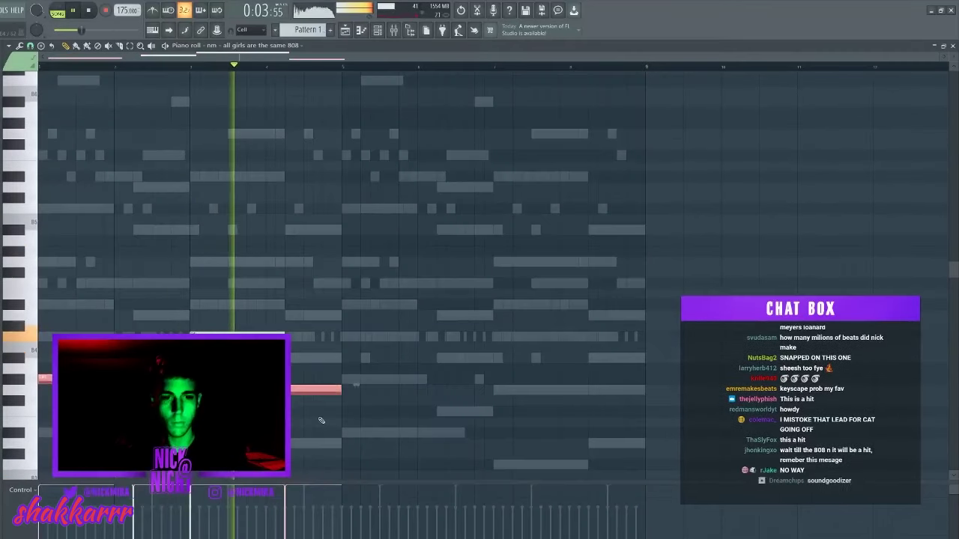
key("ctrl+Up")
key("ctrl+d")
left_click_drag(188, 346, 150, 369)
key("ctrl+Up")
key("space")
key("space")
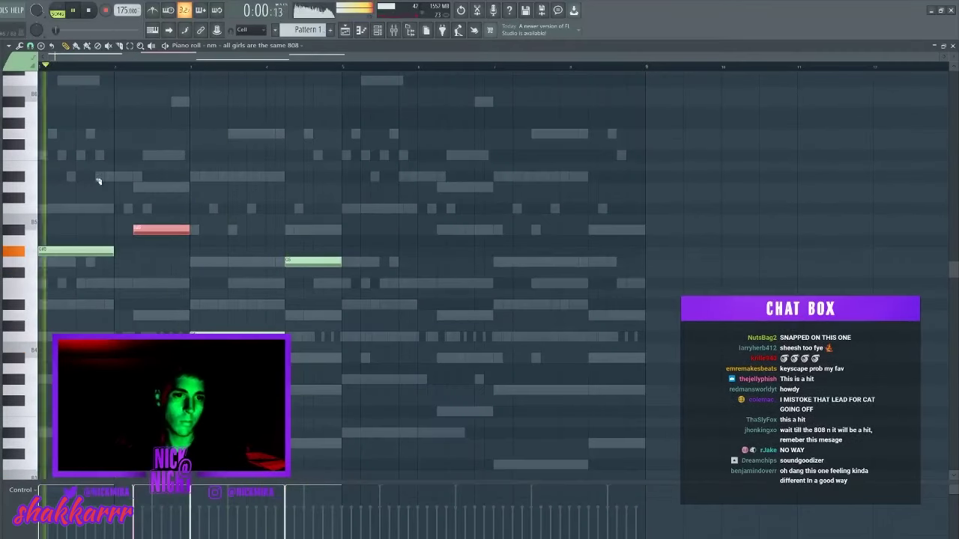
Step: Slice the 808's first note in two and its bar 3 note in three, and duplicate the four-bar pattern into bars 5 to 8
key("space")
key("space")
key("ctrl+d")
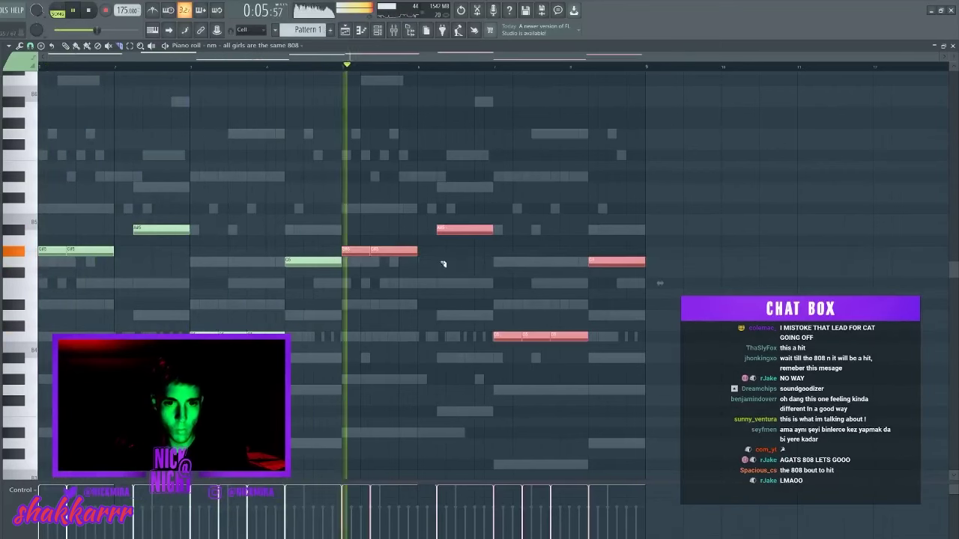
Step: Slice the 808 notes in bars 6, 8 and 1 into shorter repeated hits
left_click_drag(475, 227, 475, 238)
key("ctrl+z")
left_click(471, 232)
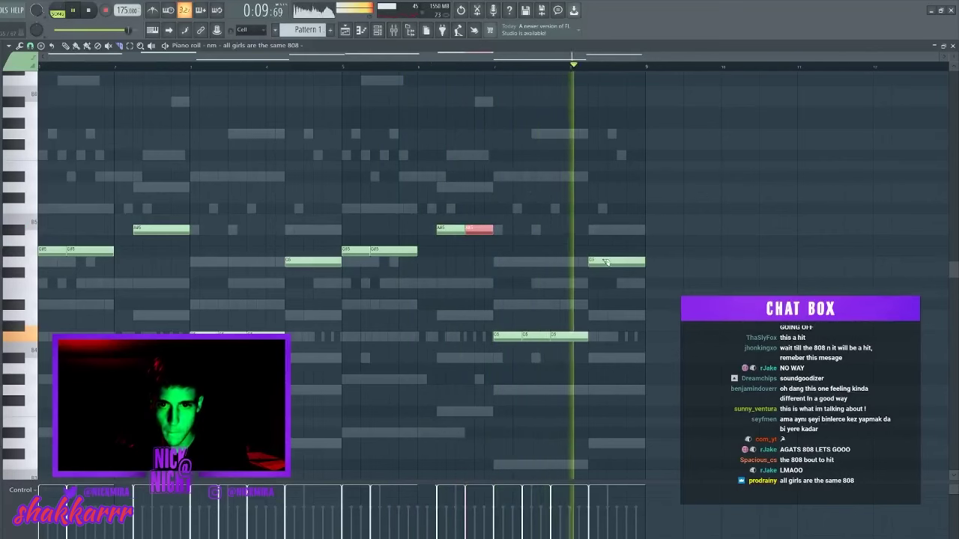
left_click(641, 264)
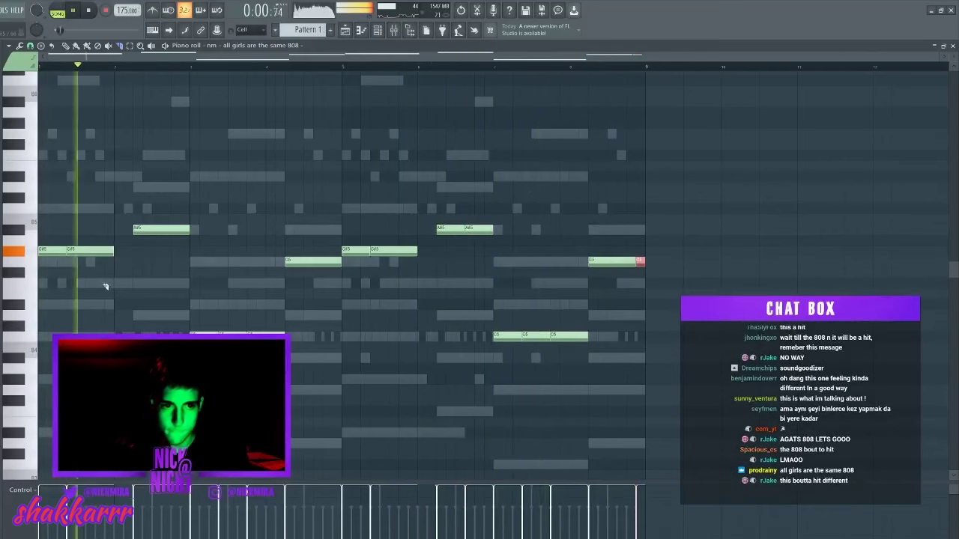
key("space")
left_click(100, 253)
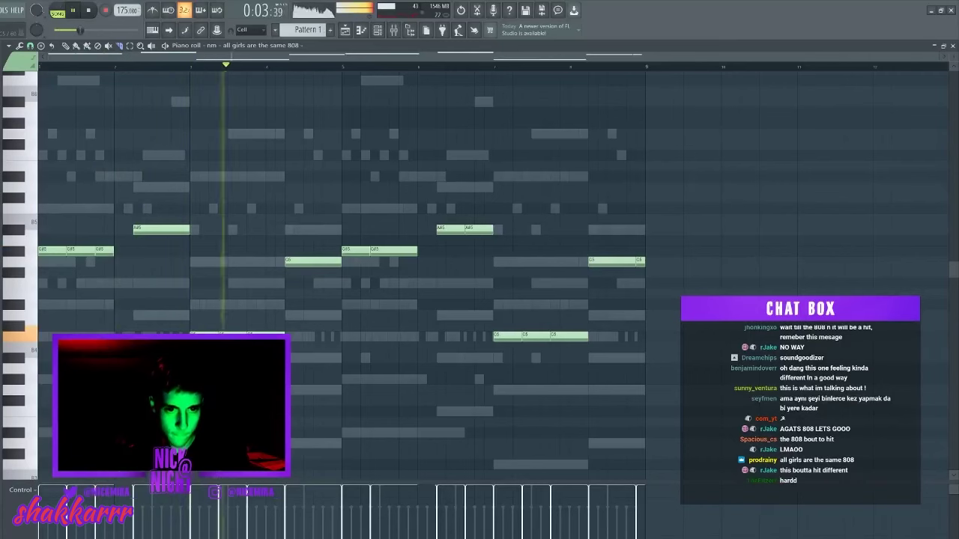
Step: Remove the last slice from the three-part low C notes starting at bars 3 and 7, and play the 808 pattern
key("space")
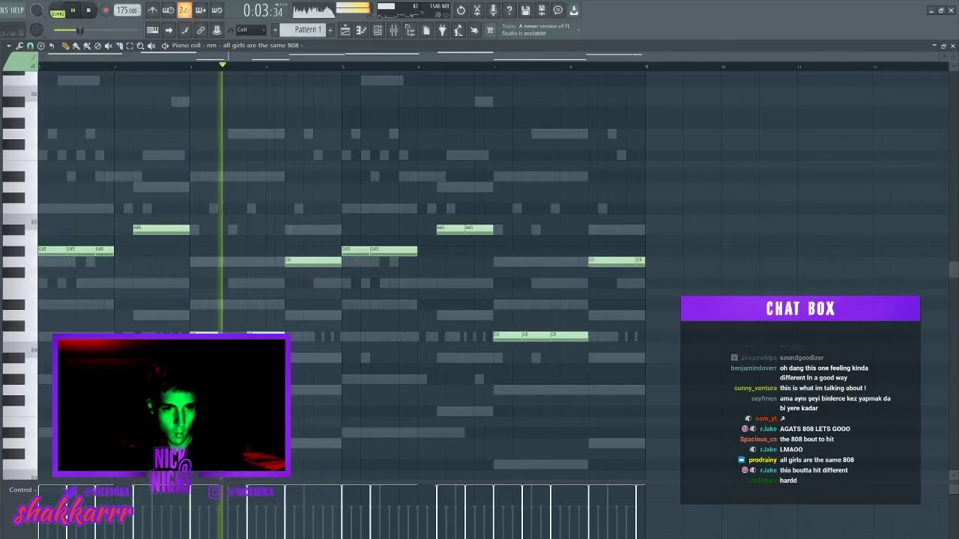
key("space")
key("space")
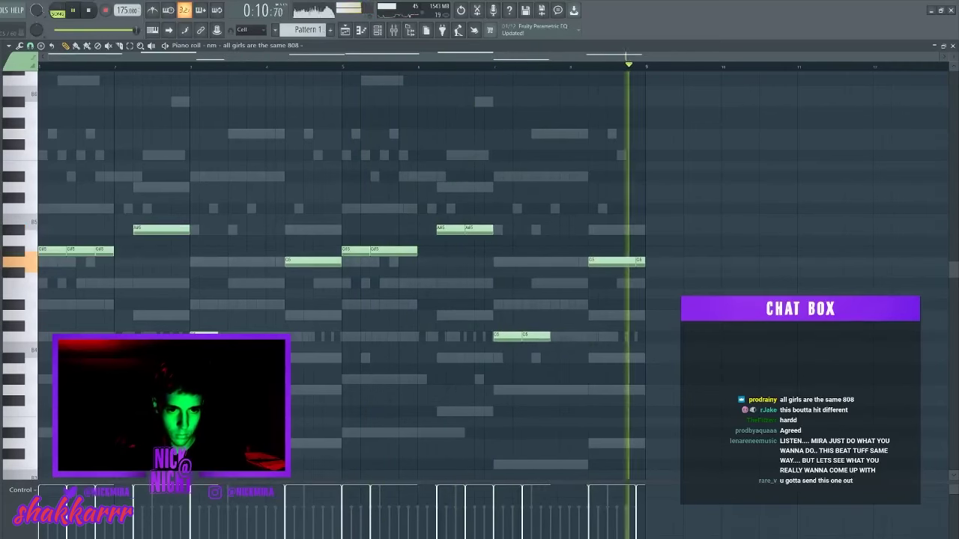
Step: Cut a short slice off the end of the 808's bar 2 note and raise that slice one octave
scroll(212, 292, "up", 3)
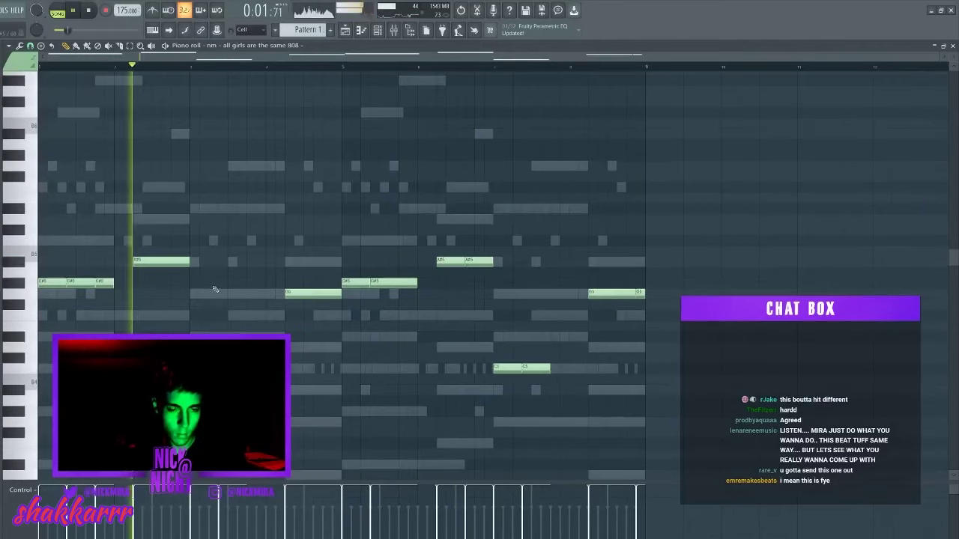
left_click(186, 266, "ctrl")
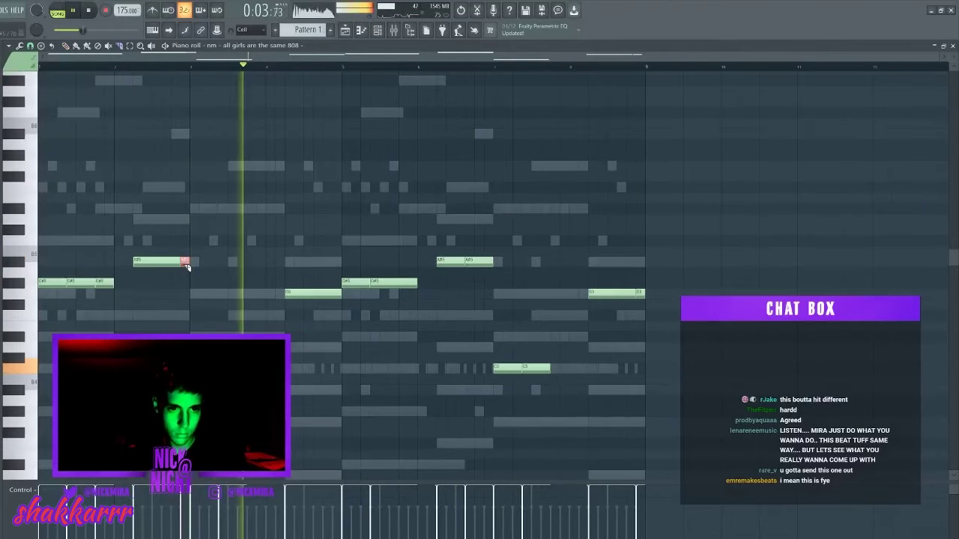
key("ctrl+Up")
Step: Move the FX channel two places down in the channel rack, below the hat and [PBS] channels
key("F7")
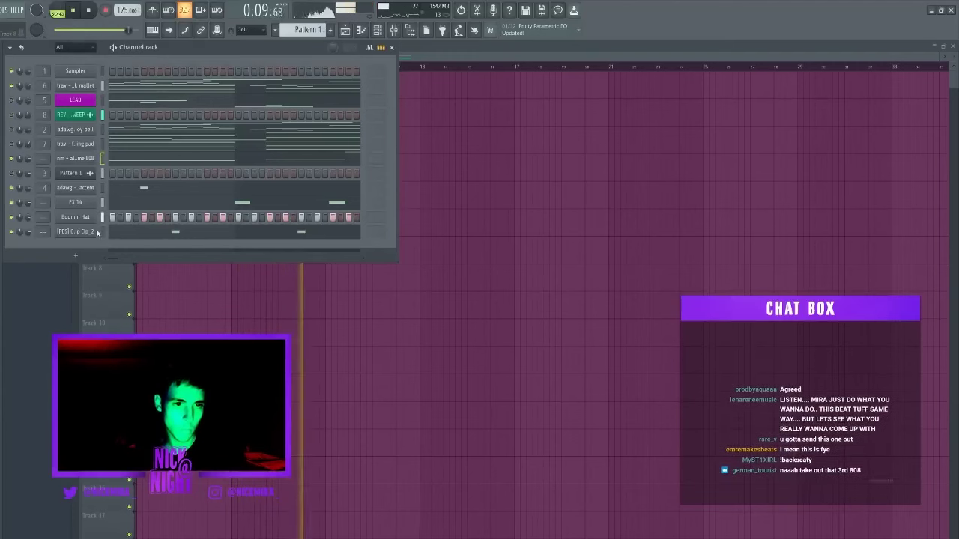
left_click(102, 203)
key("alt+Down")
key("alt+Down")
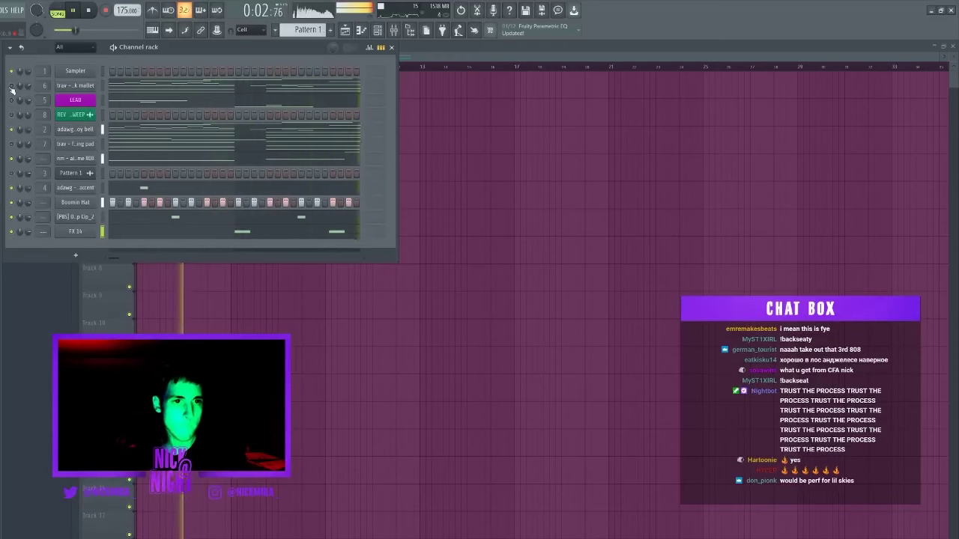
Step: Open the adawg bell channel's sampler settings
left_click(76, 129)
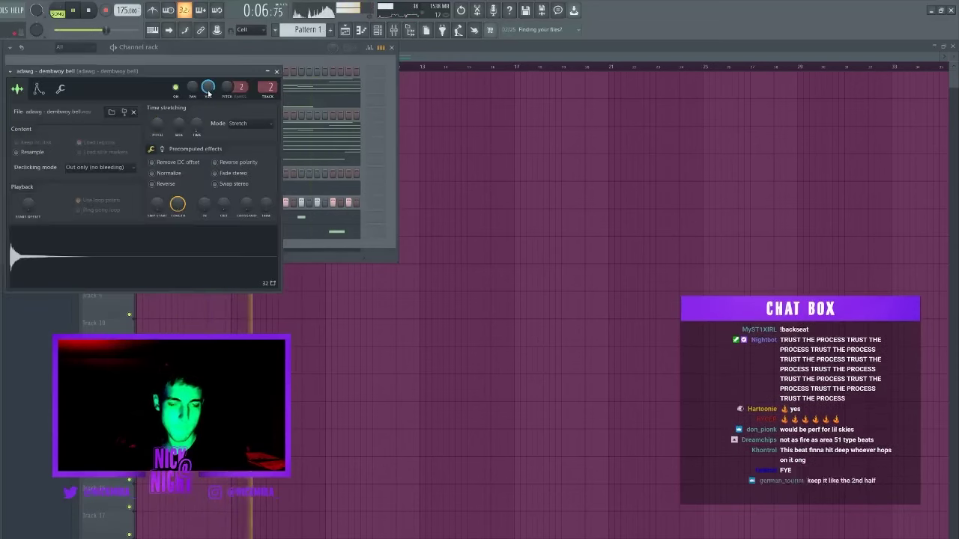
Step: Add Fruity Chorus to the mixer track of the adawg - dembwoy bell channel
key("Escape")
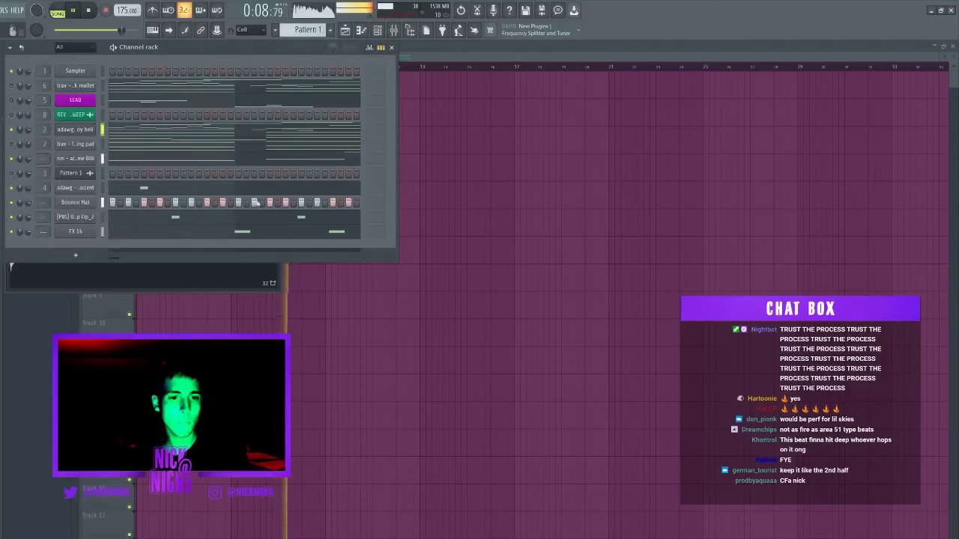
left_click(393, 30)
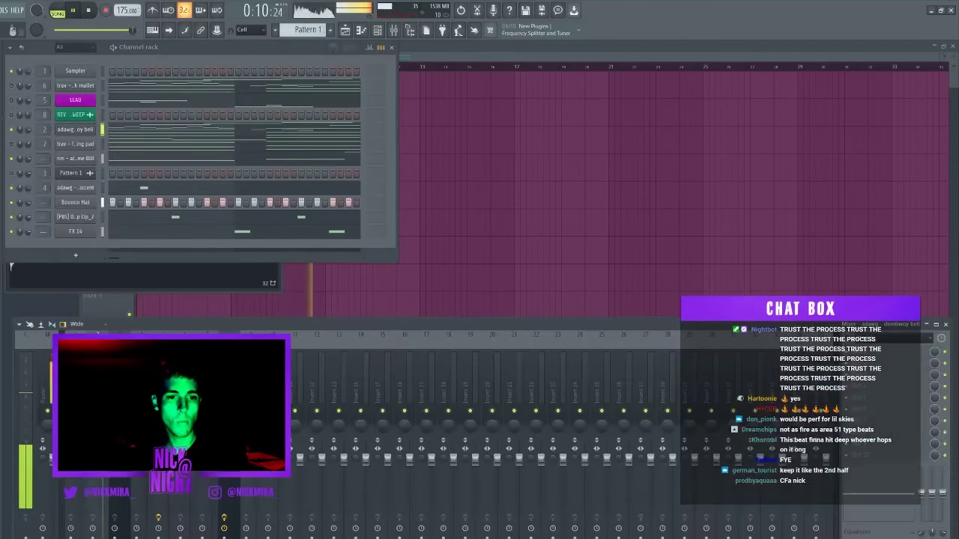
left_click(897, 365)
left_click(725, 186)
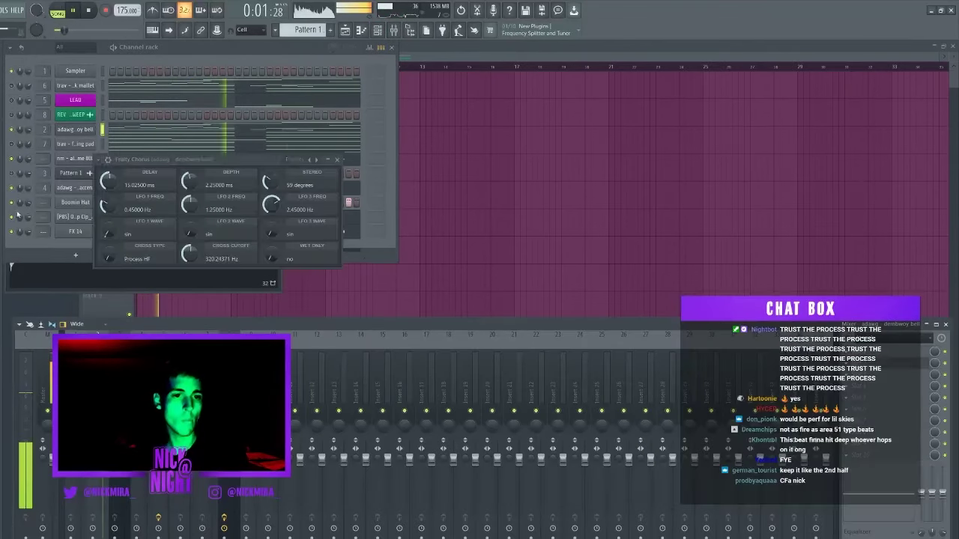
key("Escape")
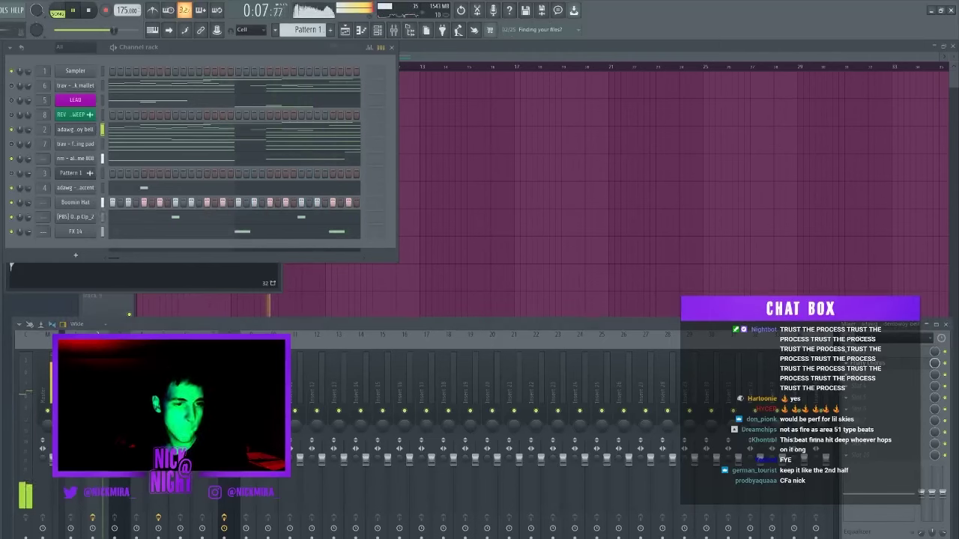
Step: Add the nm - rattle perc sample as a new channel and place a note in bar 1 of its piano roll
left_click_drag(95, 245, 82, 246)
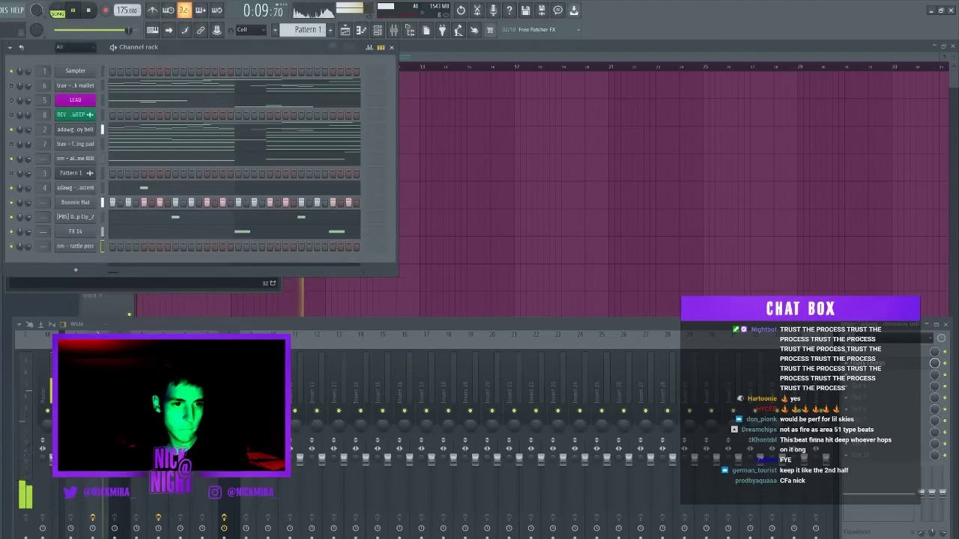
right_click(84, 246)
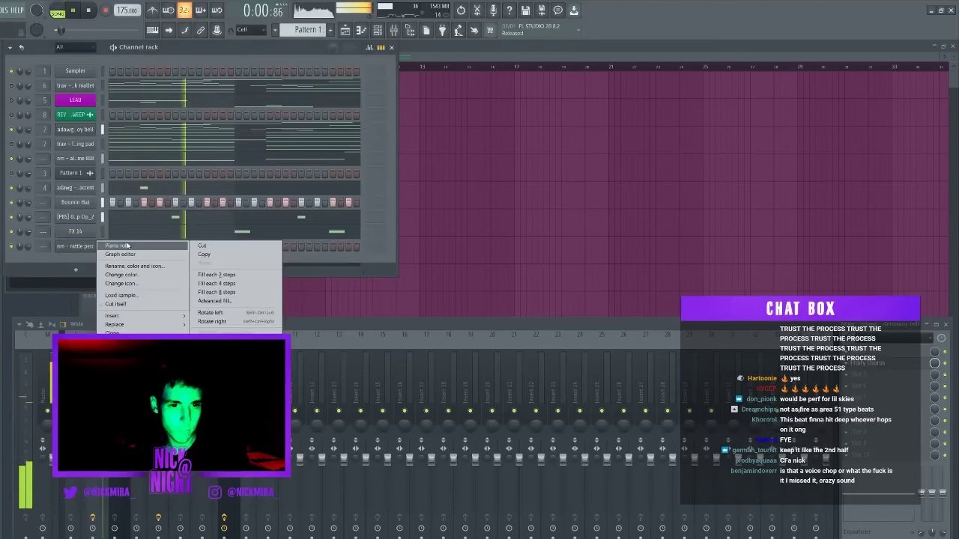
left_click(120, 249)
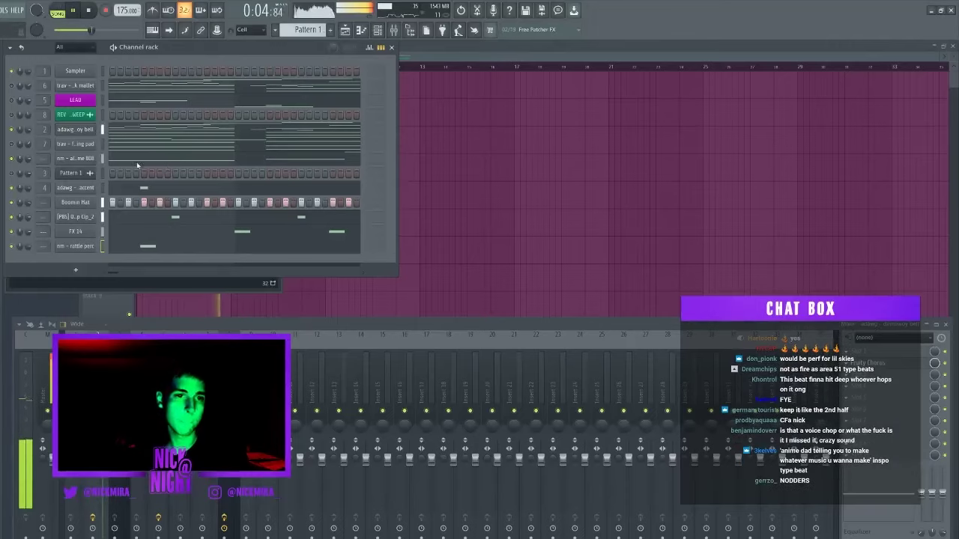
Step: Rework the all girls are the same 808 pattern by deleting the last bar 1 note and adding a note across the end of bar 5
key("F7")
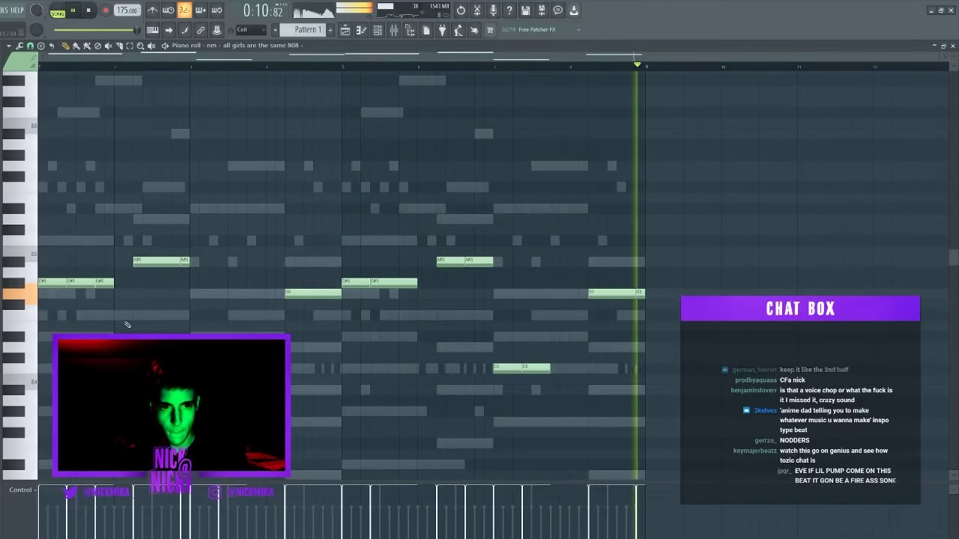
right_click(104, 283)
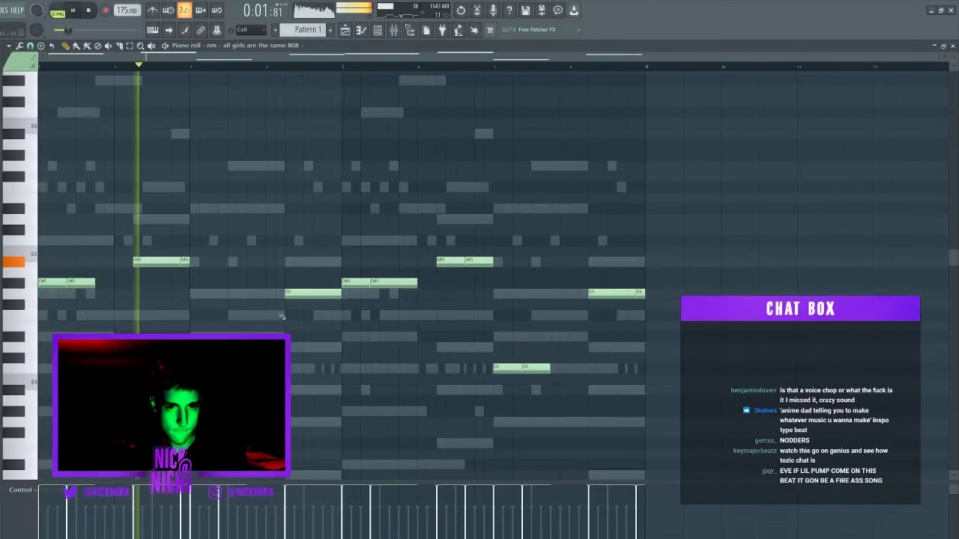
right_click(401, 283)
left_click(413, 283)
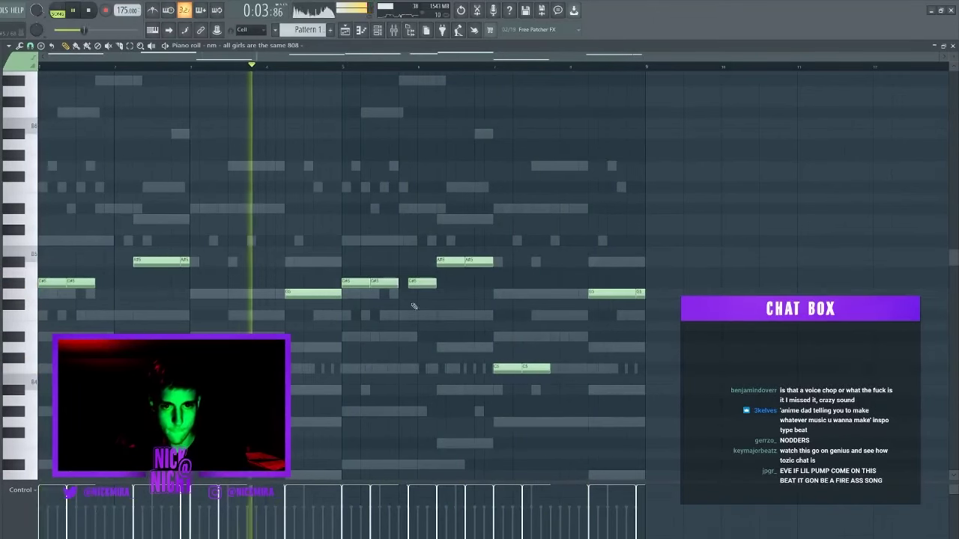
left_click_drag(423, 284, 414, 284)
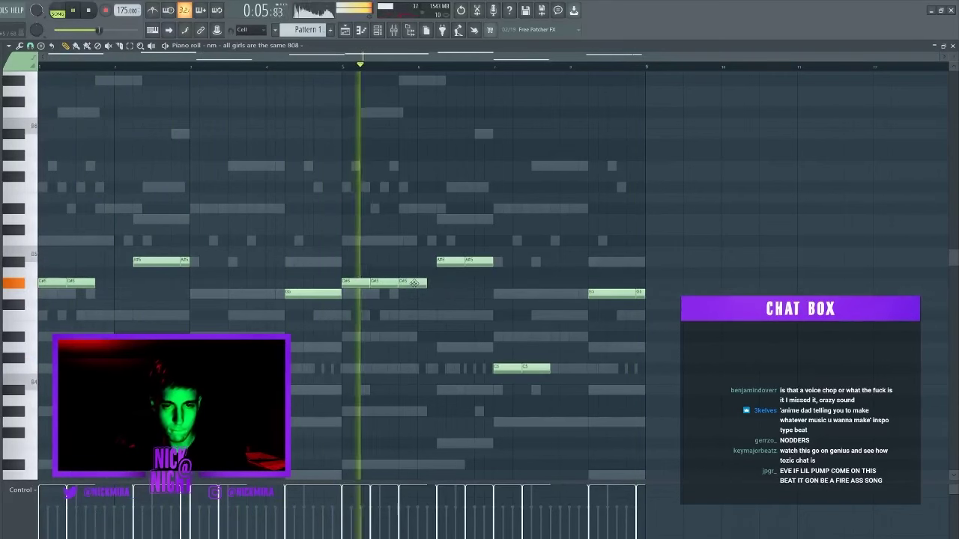
key("c")
left_click(460, 262)
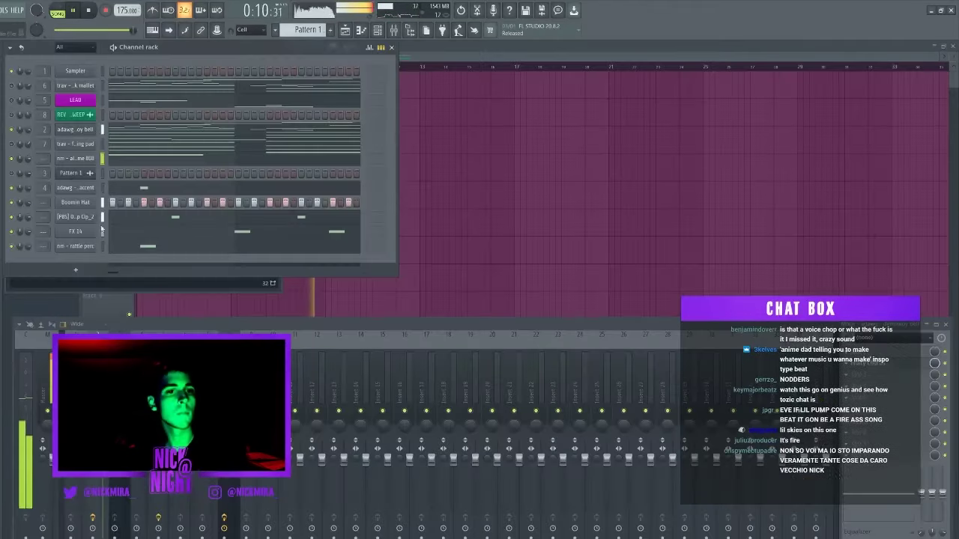
Step: Add an A#4 hit and short lower-pitched rolls to the Boomin Hat pattern in bars 1 and 2
right_click(67, 202)
left_click(82, 200)
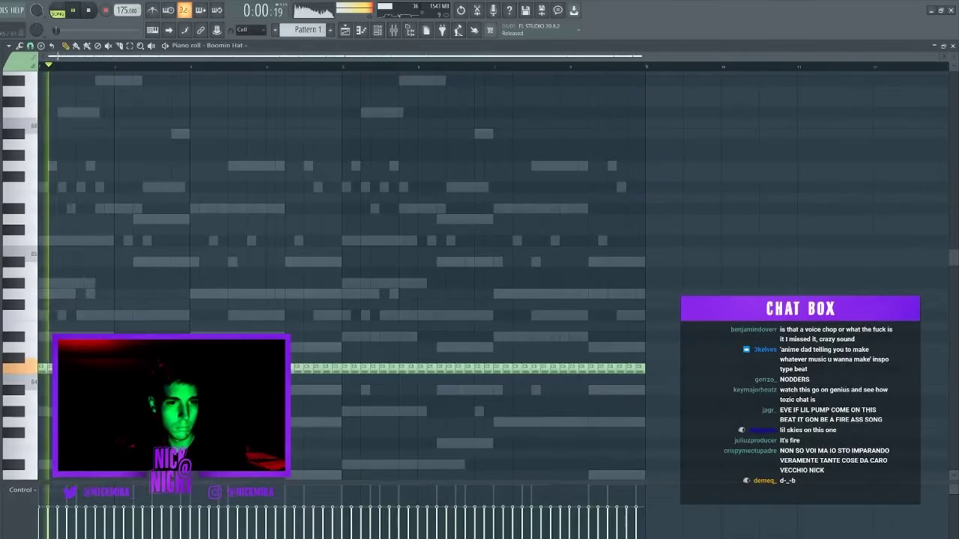
scroll(65, 323, "down", 1)
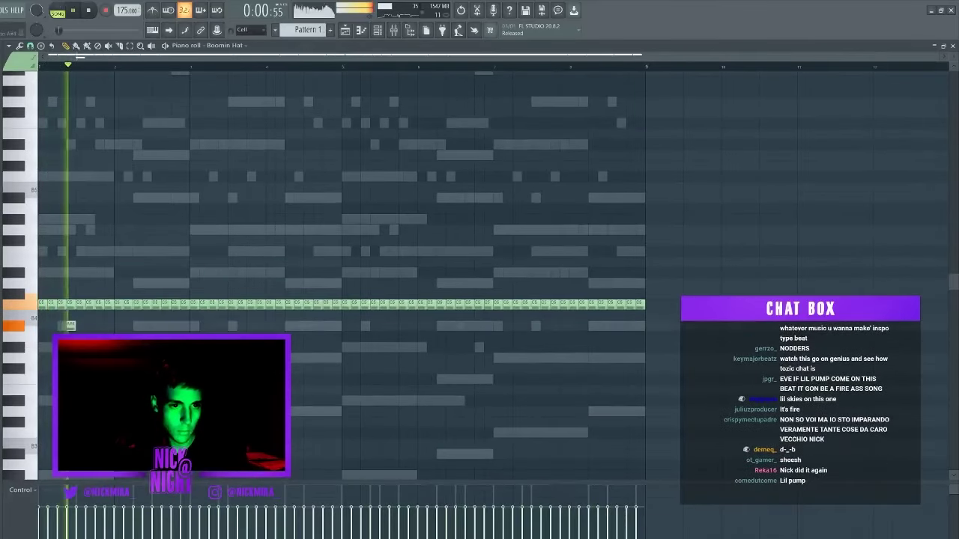
key("space")
key("space")
scroll(51, 118, "up", 3)
key("space")
key("space")
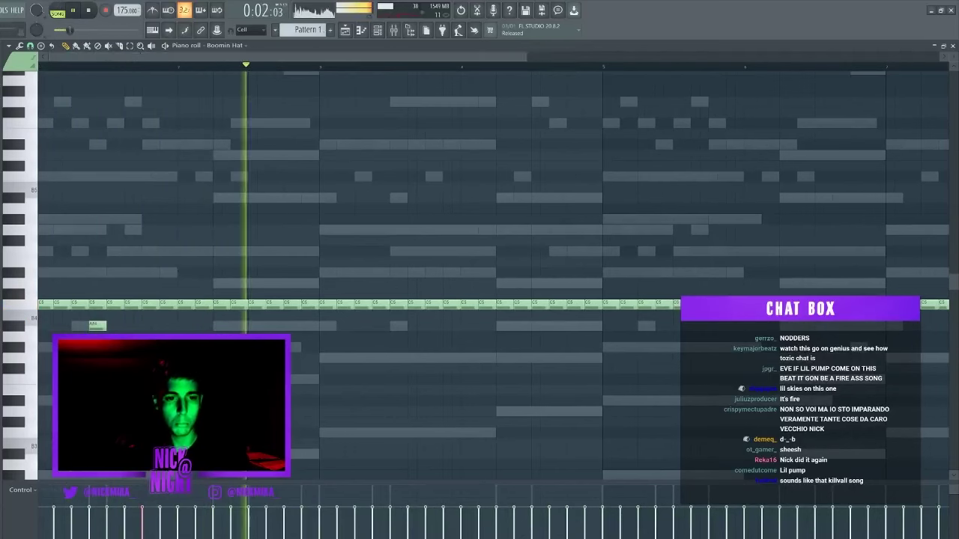
key("space")
key("space")
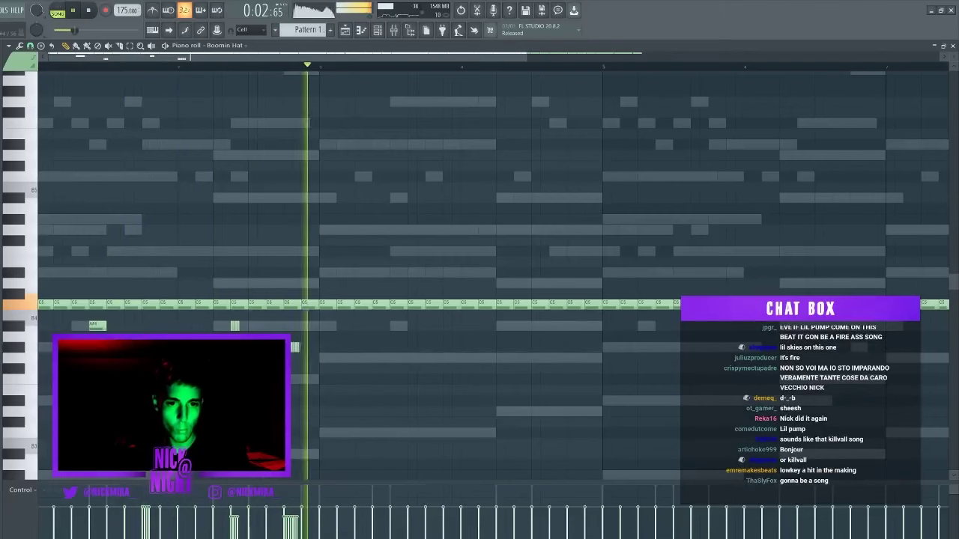
left_click(302, 347)
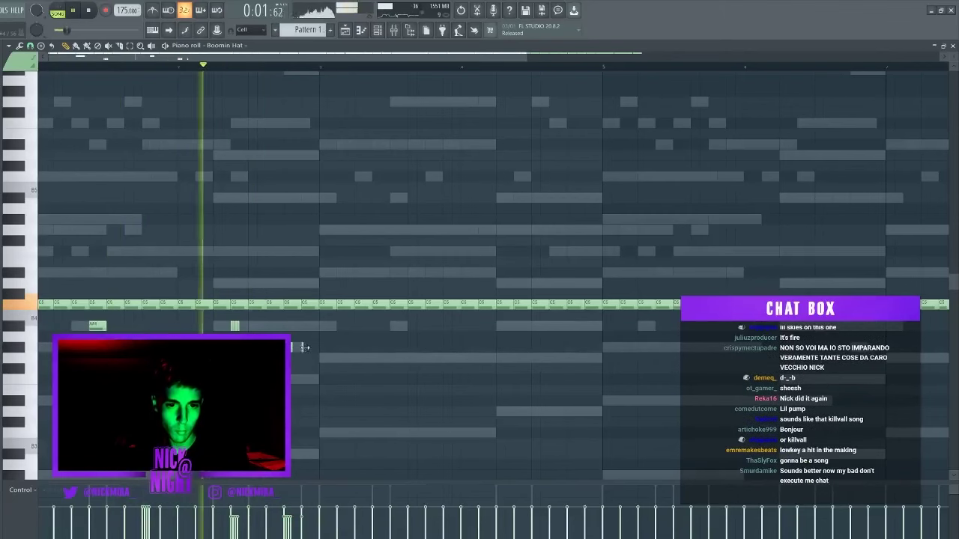
Step: Add a rhythm of D#4 hits below the main C5 hat row in the first bars and duplicate it across the pattern
scroll(195, 269, "down", 1)
scroll(195, 269, "down", 3)
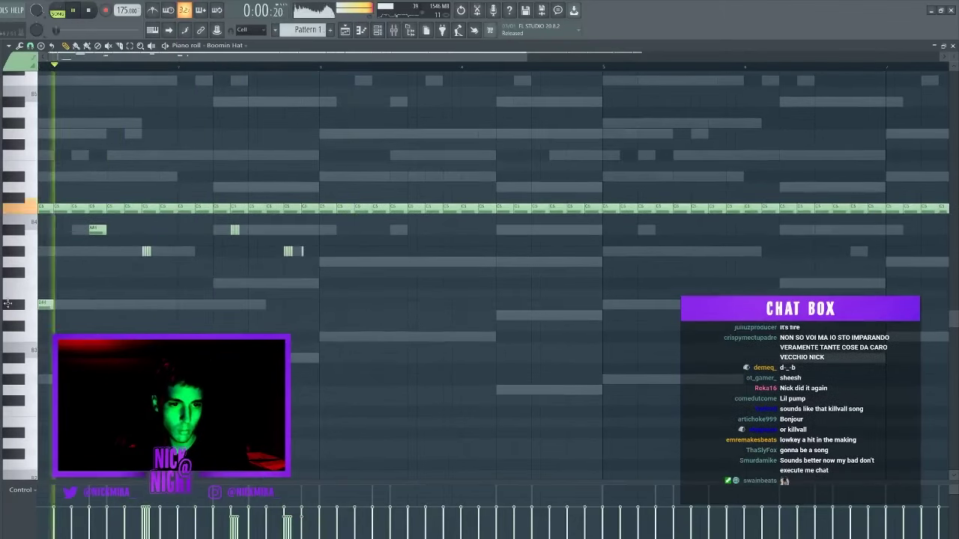
left_click(171, 304)
left_click(223, 304)
left_click(277, 304)
left_click_drag(284, 314, 36, 428)
key("ctrl+b")
key("ctrl+b")
key("ctrl+b")
key("ctrl+d")
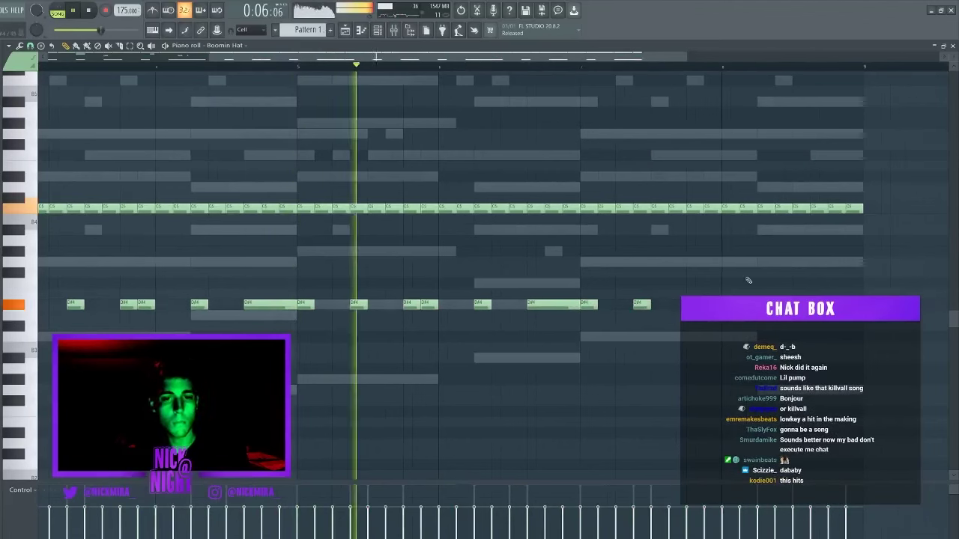
Step: Select all the D#4 hat notes and move them down to C4
left_click(17, 306, "ctrl")
key("shift+Down")
key("shift+Down")
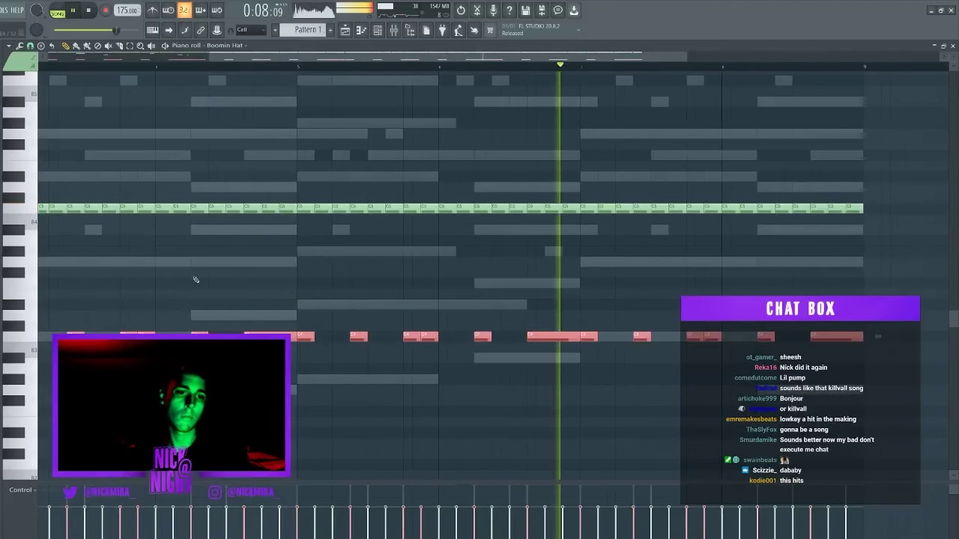
key("Escape")
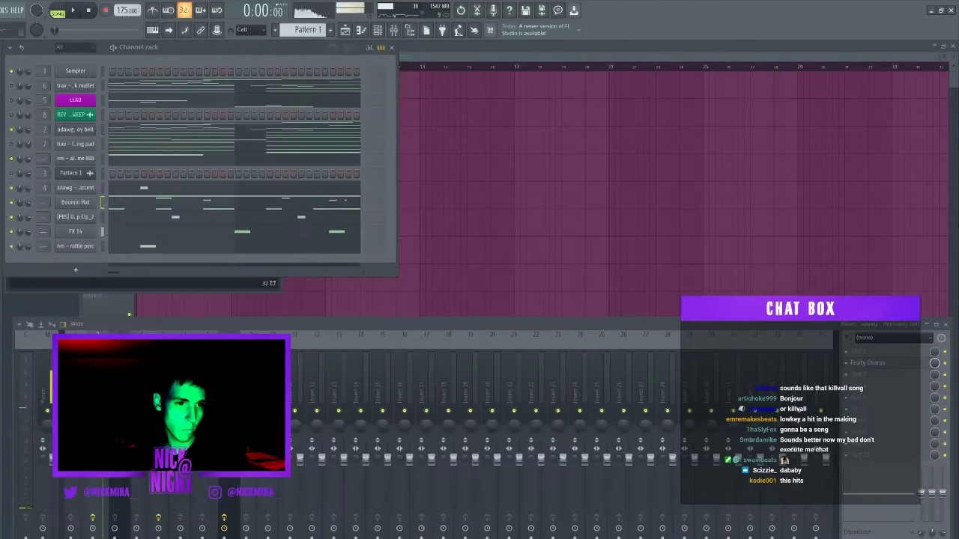
Step: Add the nm - haley kick sample as a channel playing the 808's rhythm as short notes, all on A4
left_click_drag(83, 182, 83, 184)
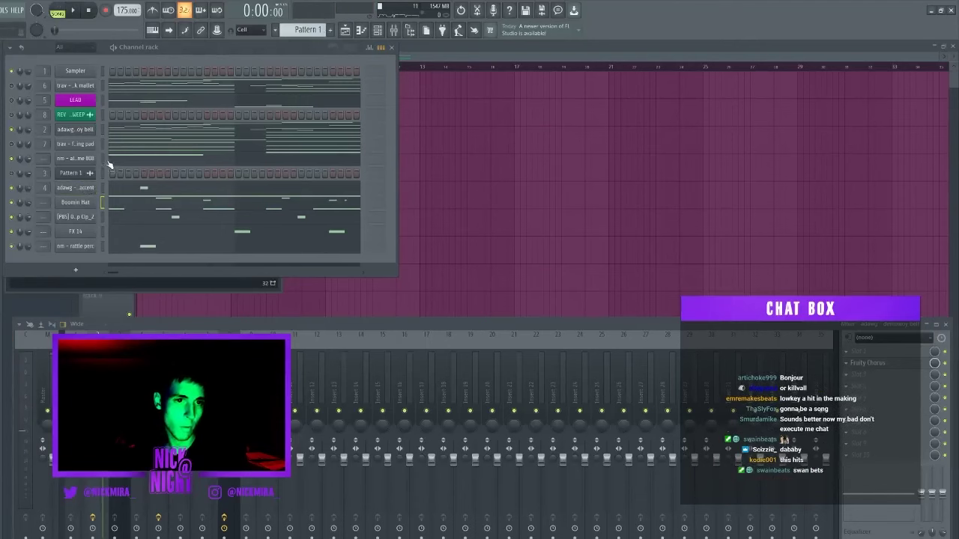
key("space")
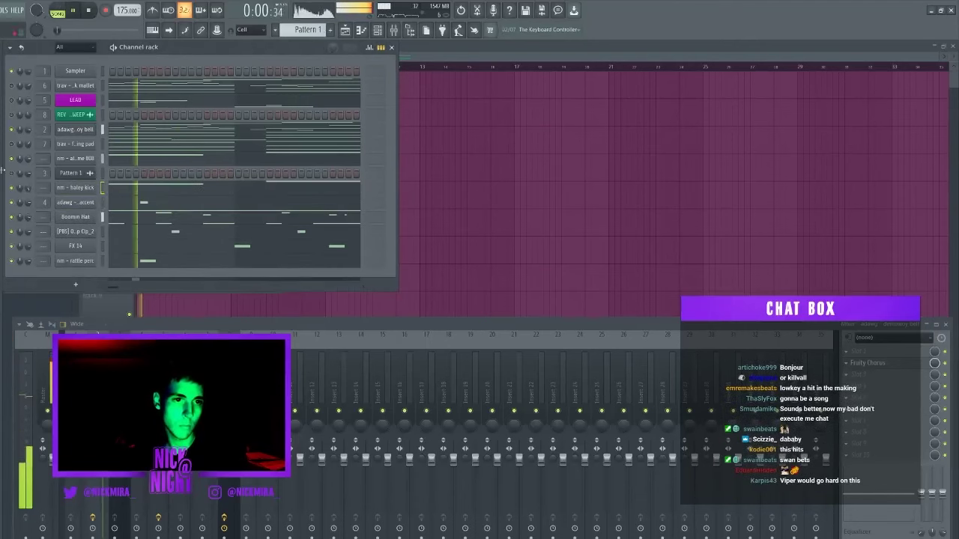
left_click(140, 193)
scroll(139, 189, "down", 5)
key("alt+k")
key("Return")
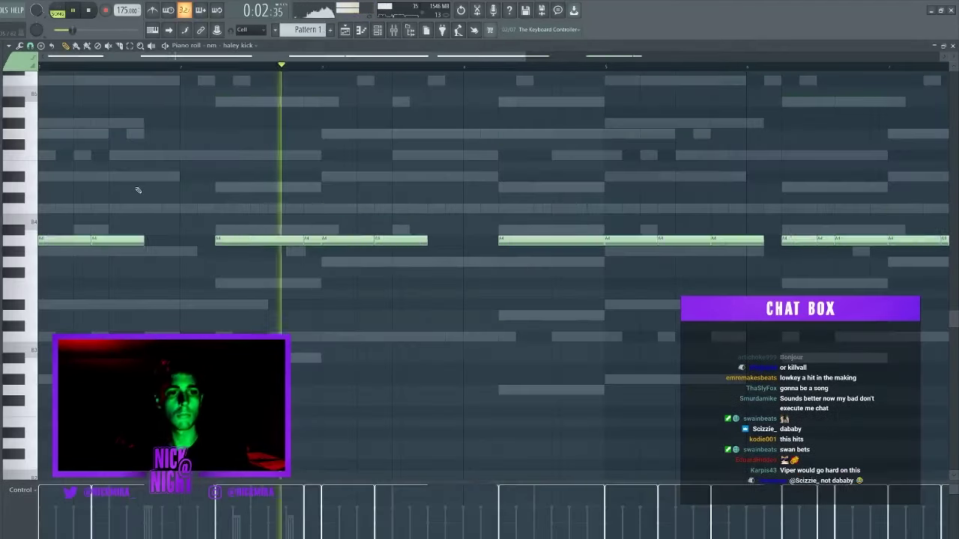
key("shift+d")
key("Escape")
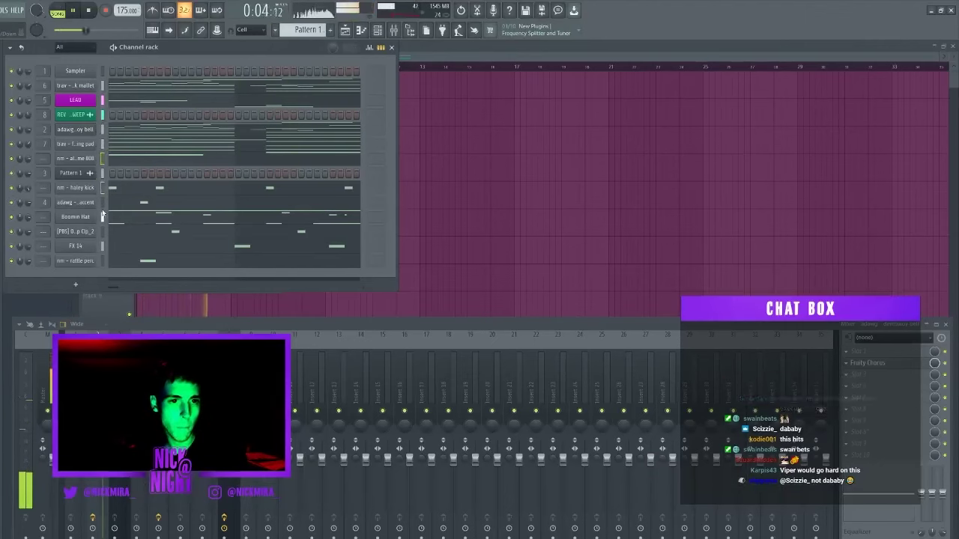
Step: Route the 808 and the unassigned drum channels to mixer tracks 9 to 14 and add the nm - dc oh sample as a channel
key("ctrl+l")
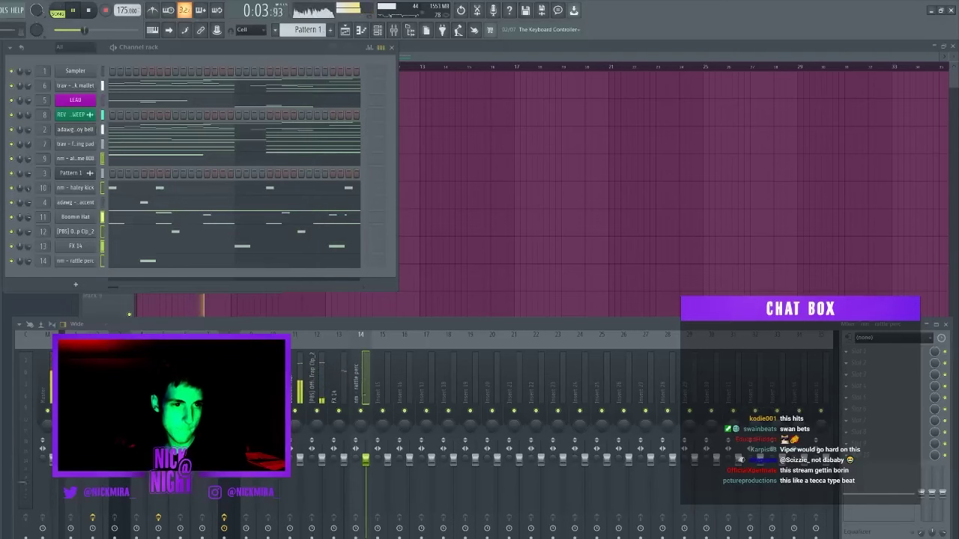
left_click_drag(83, 274, 109, 278)
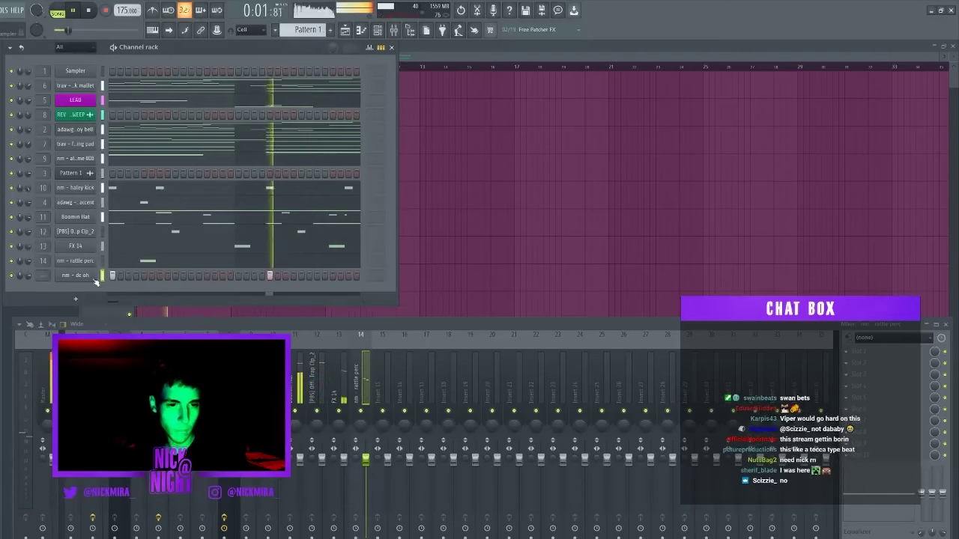
Step: Duplicate the two nm - dc oh hits from bars 1 and 2 across the rest of the pattern
right_click(96, 282)
left_click(121, 273)
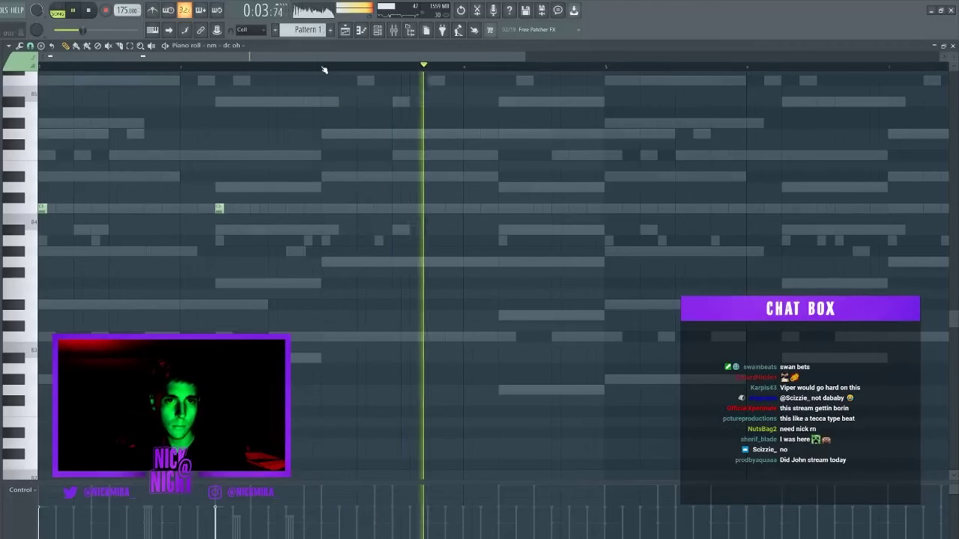
left_click_drag(324, 69, 45, 69)
key("ctrl+b")
key("ctrl+b")
key("ctrl+b")
key("ctrl+d")
key("F7")
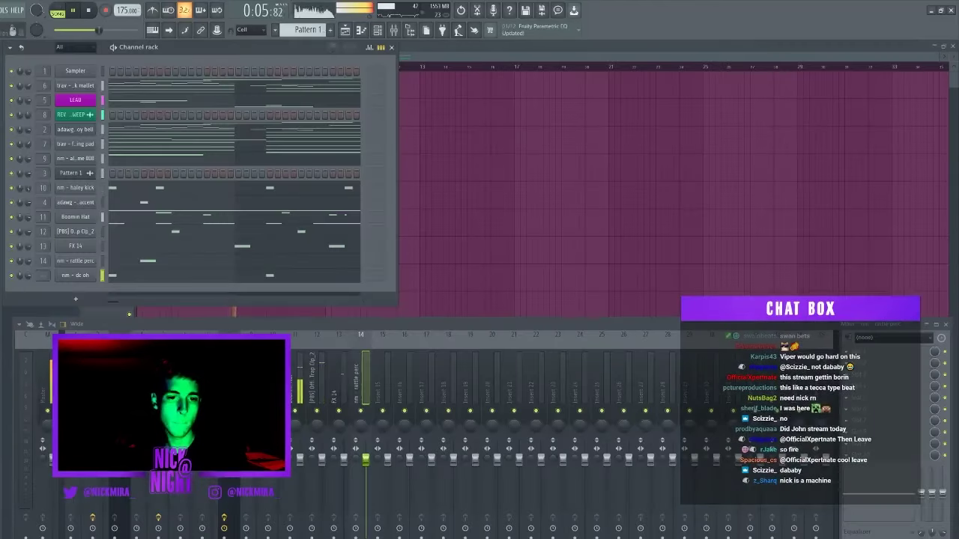
Step: Audition the 808 and kick mixer tracks in solo against the full mix
right_click(263, 409)
key("space")
key("space")
key("Escape")
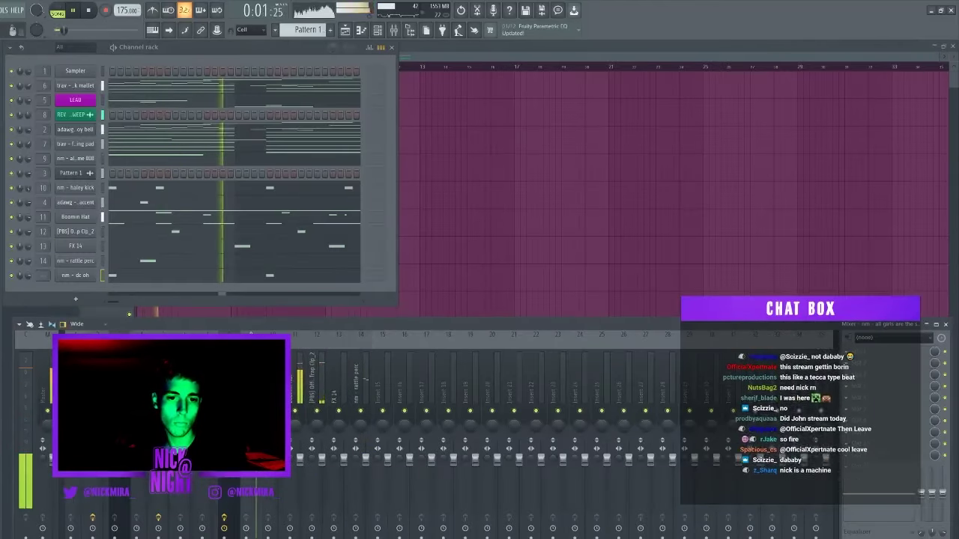
right_click(273, 410)
key("space")
key("space")
Step: Route the nm - dc oh channel to mixer track 15
left_click(80, 276)
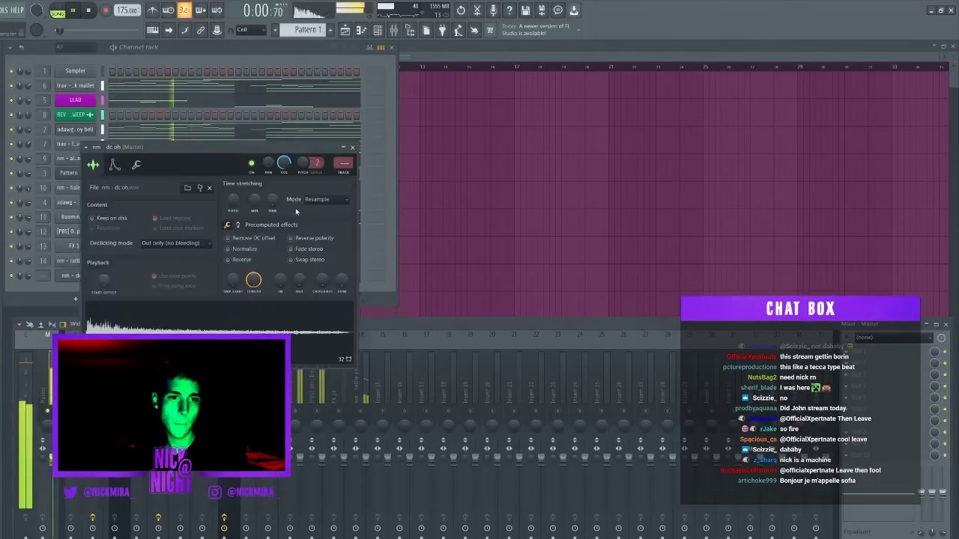
left_click_drag(339, 158, 346, 181)
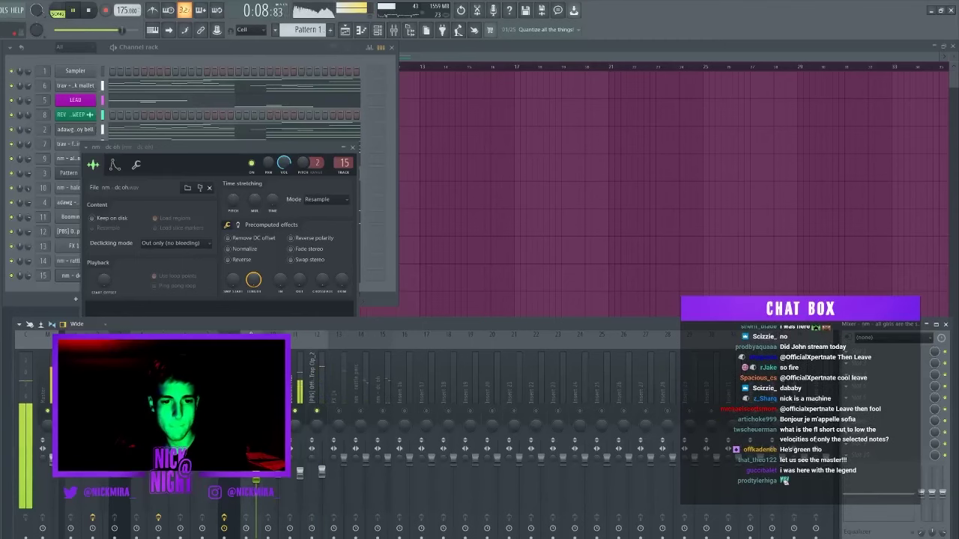
key("F9")
key("Escape")
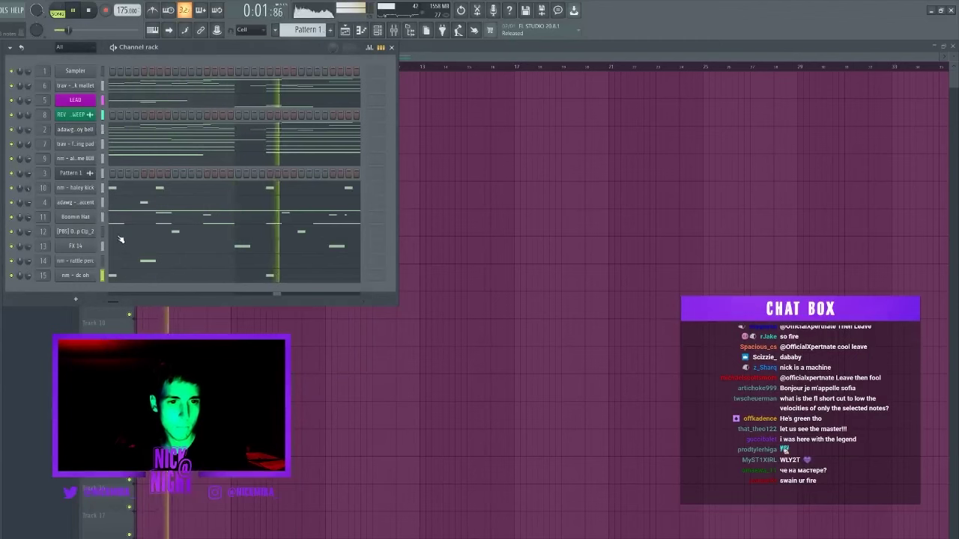
key("F7")
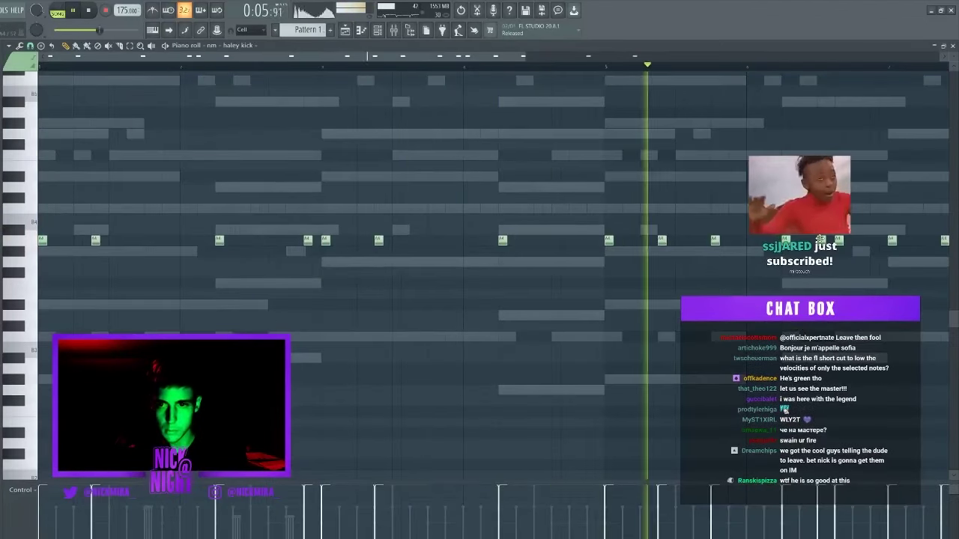
key("F7")
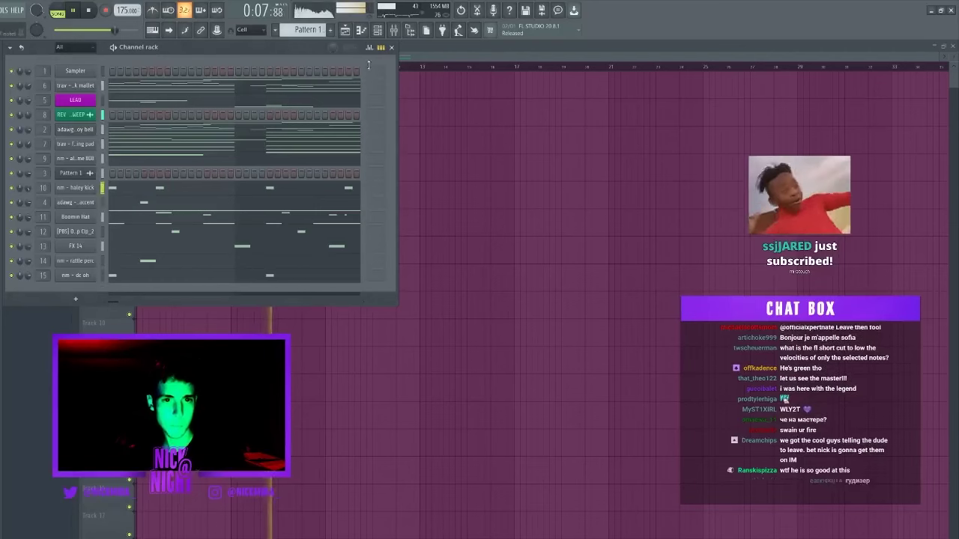
Step: Lower the volume faders of the FX 14, nm - rattle perc and nm - dc oh mixer tracks
key("F9")
left_click(340, 409)
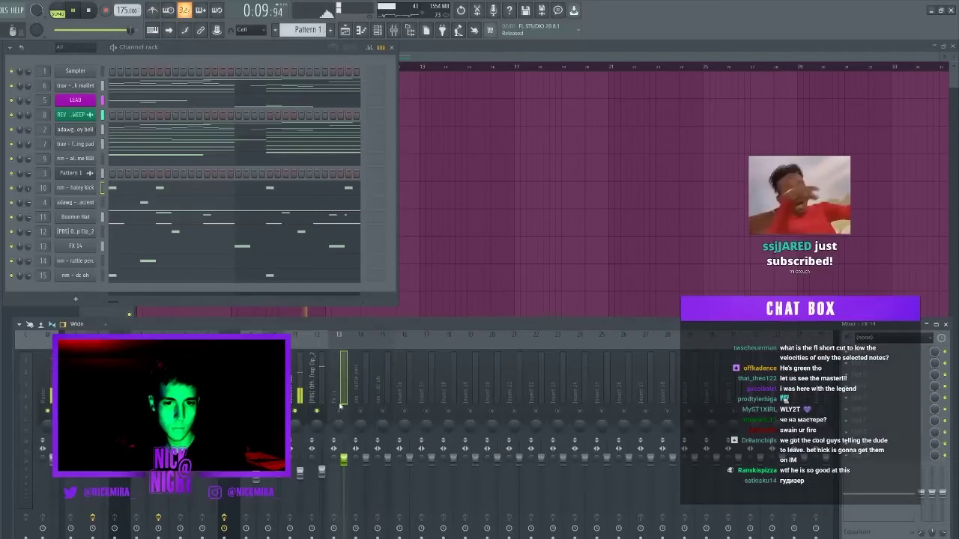
left_click(361, 410)
left_click(383, 410)
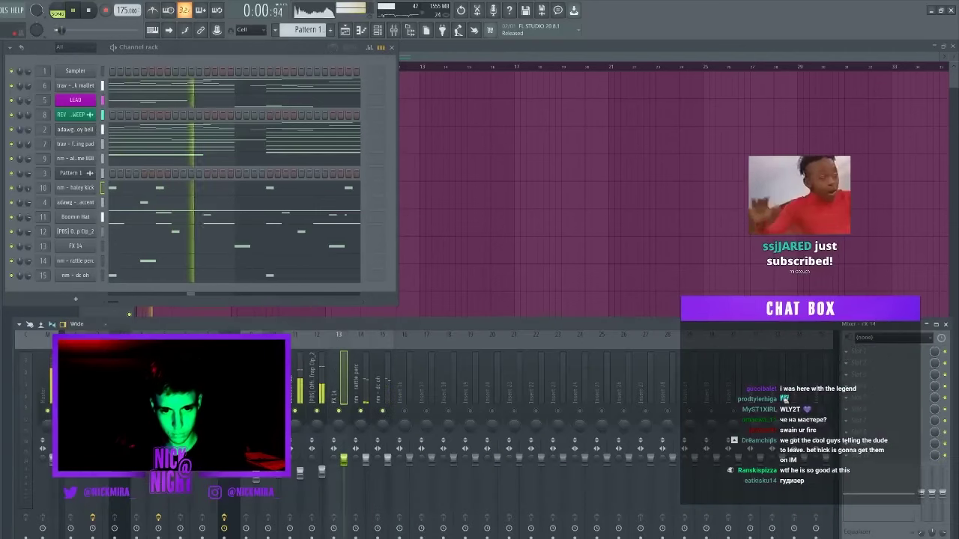
left_click_drag(388, 459, 365, 477)
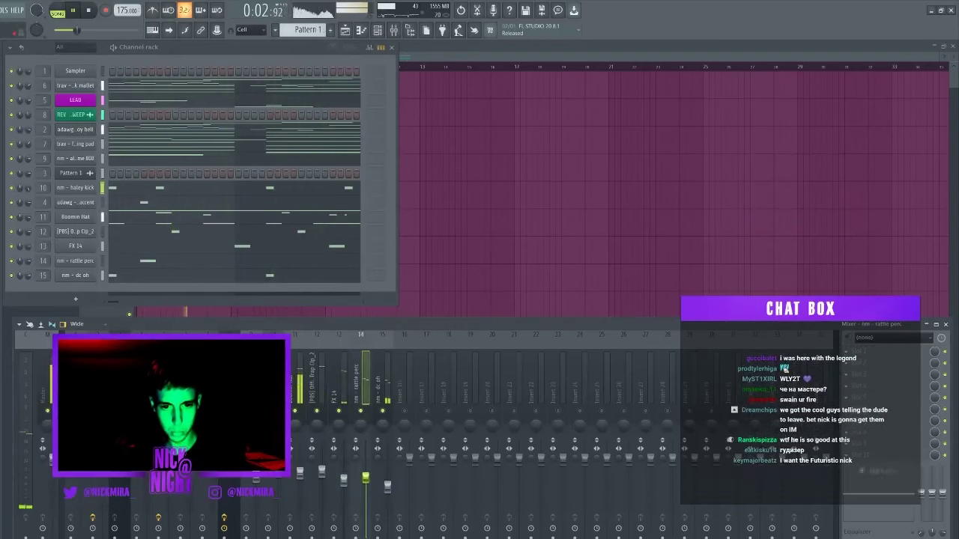
left_click(387, 485)
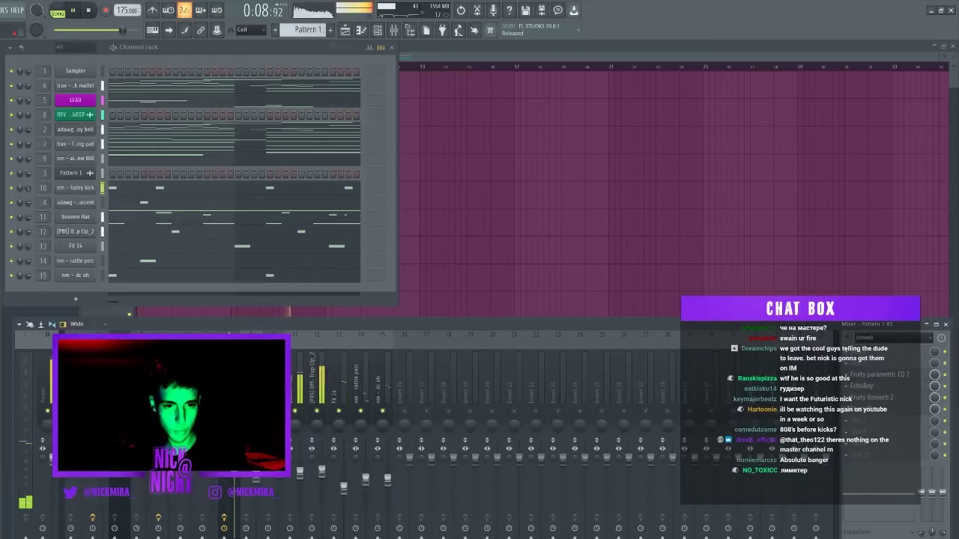
left_click(212, 464)
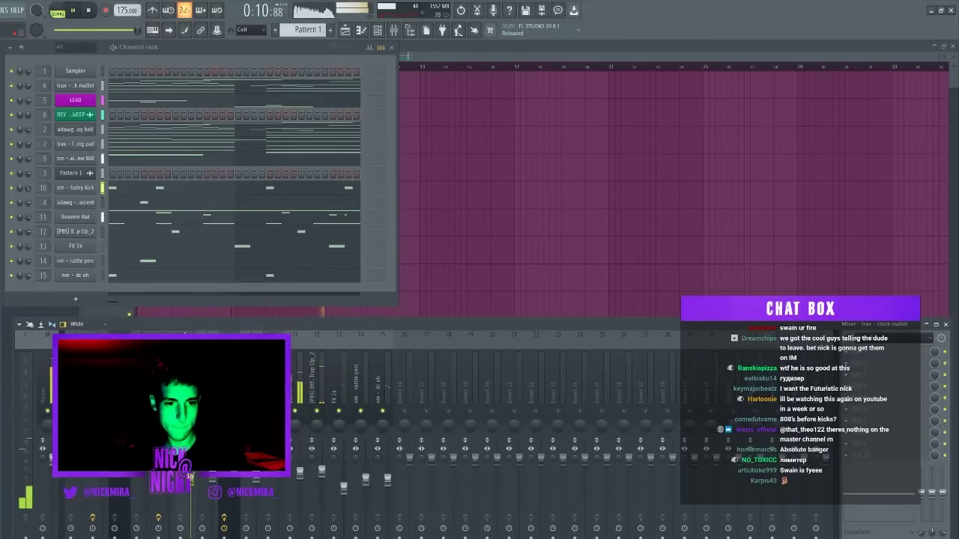
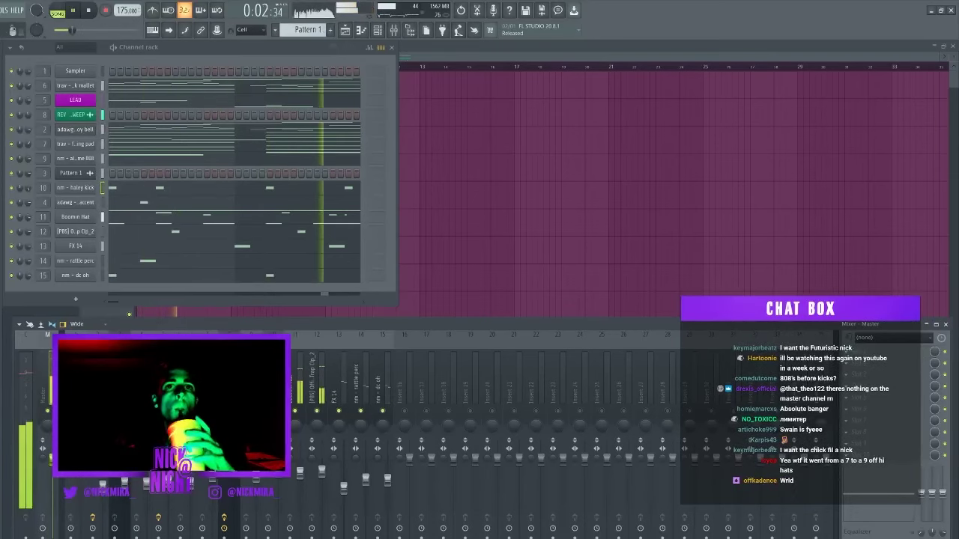
Step: Add a Fruity Limiter to the Master track, load its clipping preset and raise the gain
left_click(888, 388)
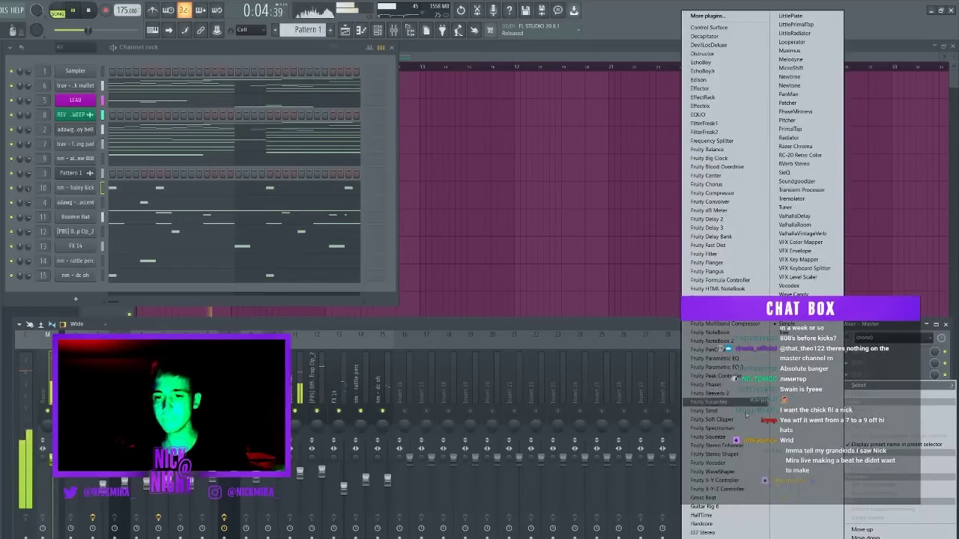
left_click(712, 303)
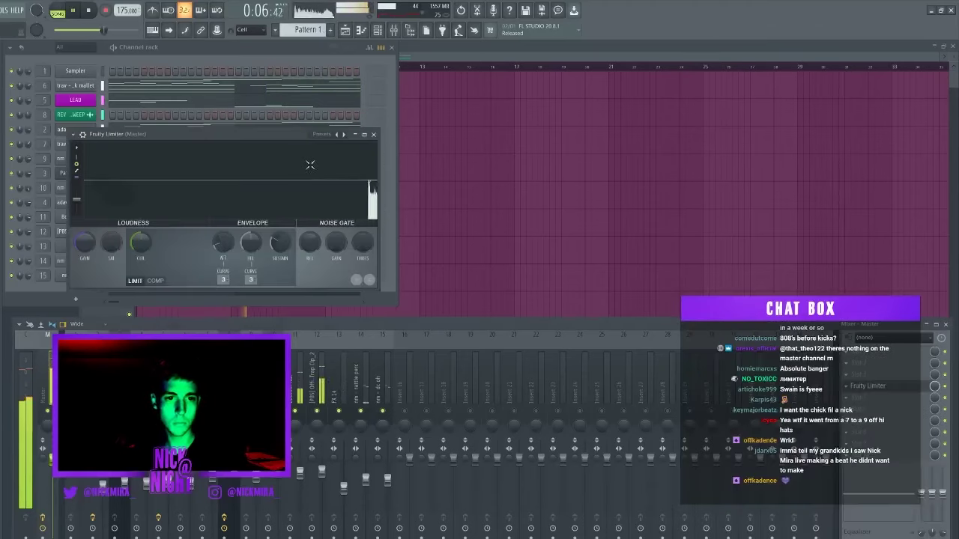
left_click(339, 140)
left_click(374, 158)
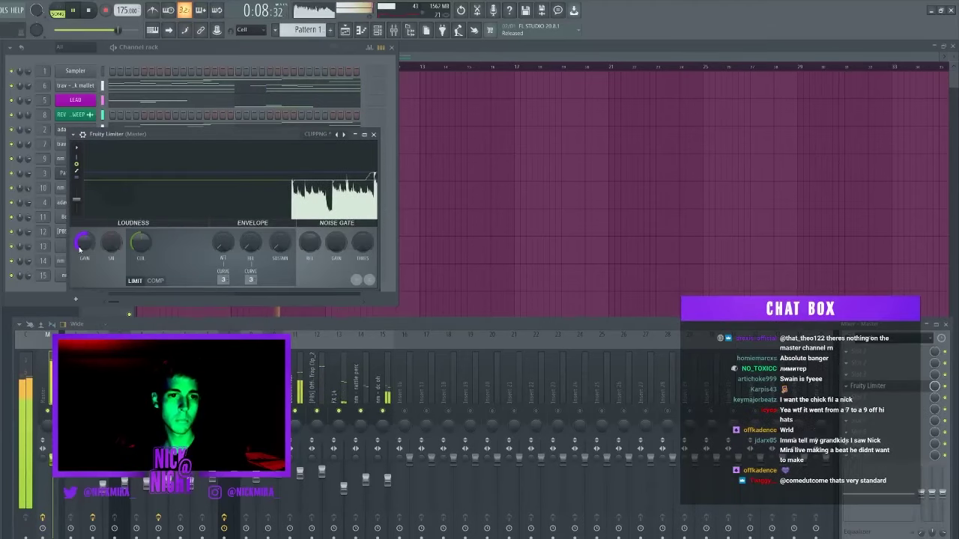
key("Escape")
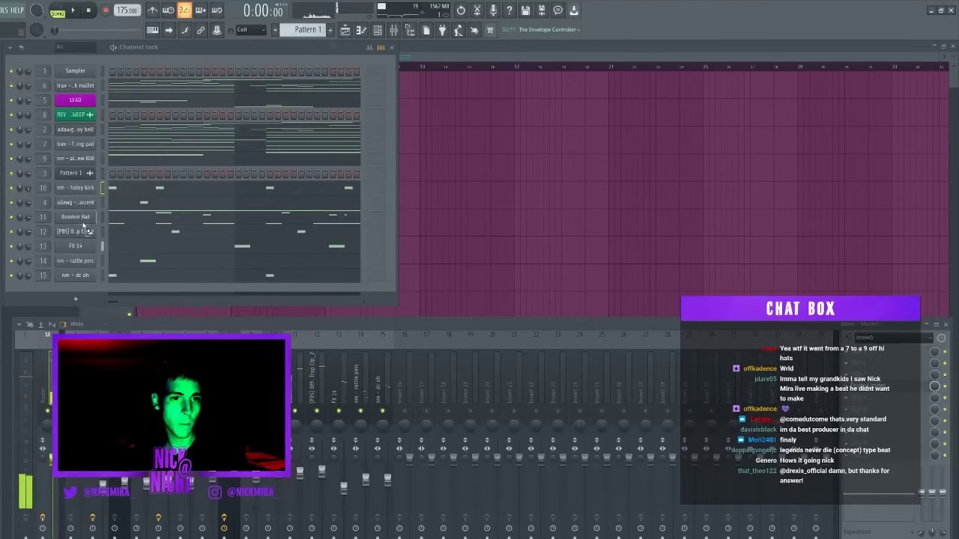
Step: Add the nm - buffalo snare sample as a channel and place its snare hits in the piano roll
left_click_drag(77, 294, 78, 305)
key("space")
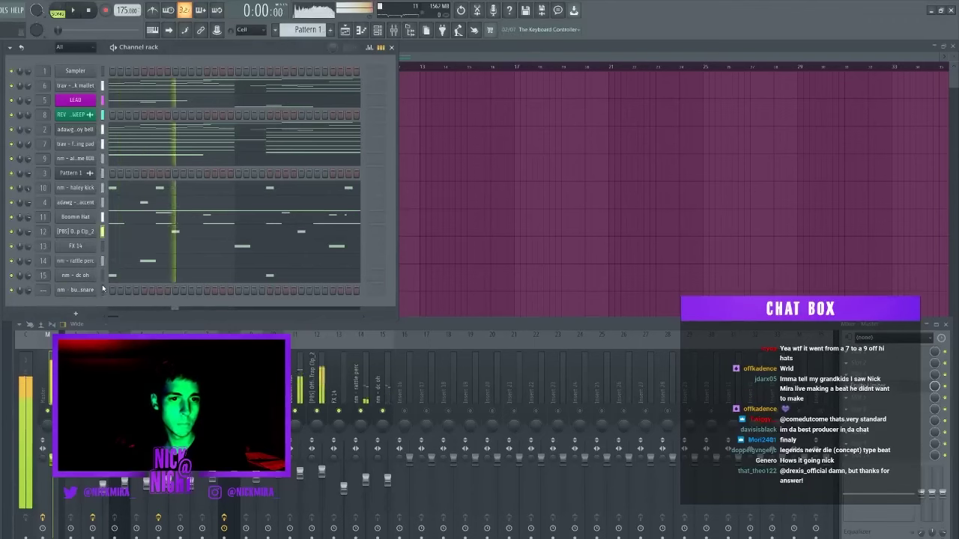
left_click(143, 292)
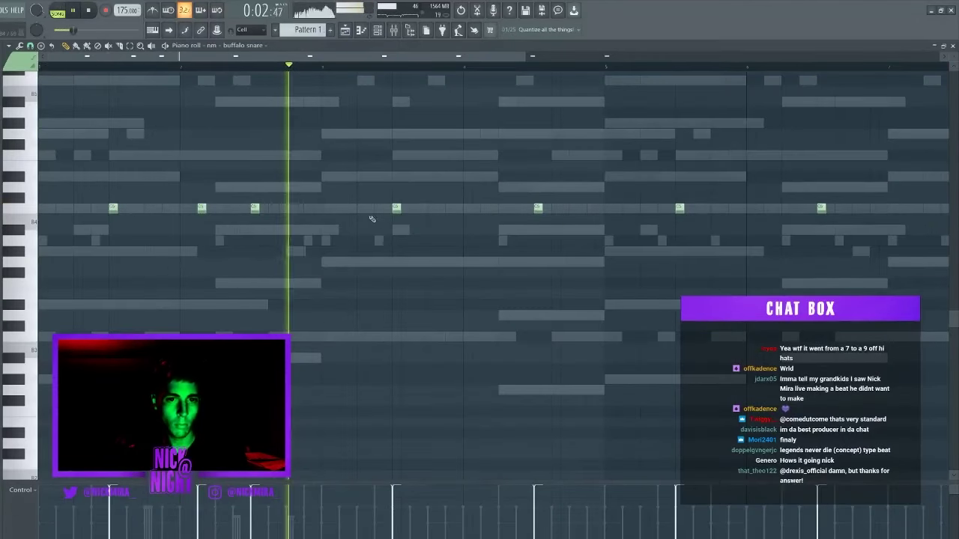
left_click(451, 209)
left_click(494, 209)
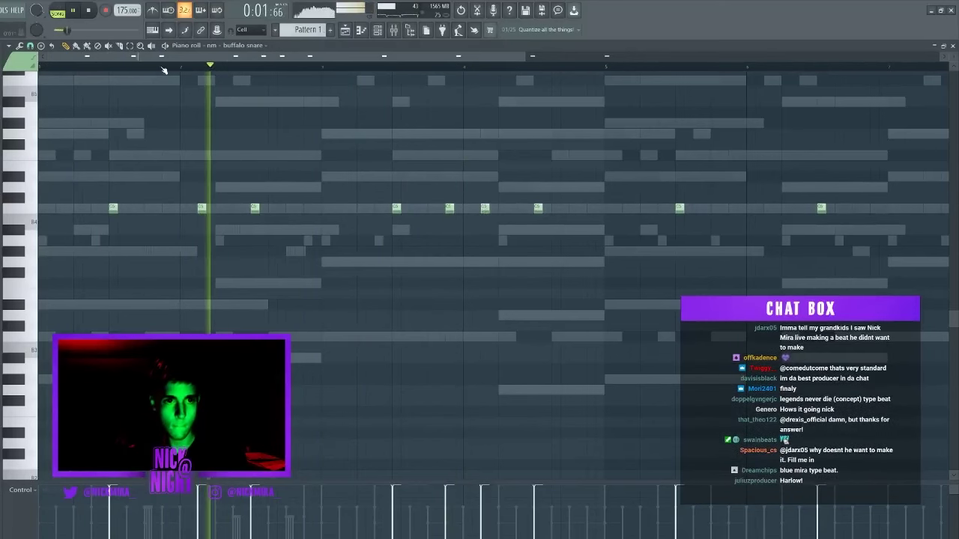
Step: Delete the buffalo snare hits after bar 4 and duplicate the four-bar snare pattern into bars 5 to 8
scroll(342, 161, "down", 2)
right_click(382, 209)
right_click(534, 209)
right_click(609, 209)
right_click(458, 209)
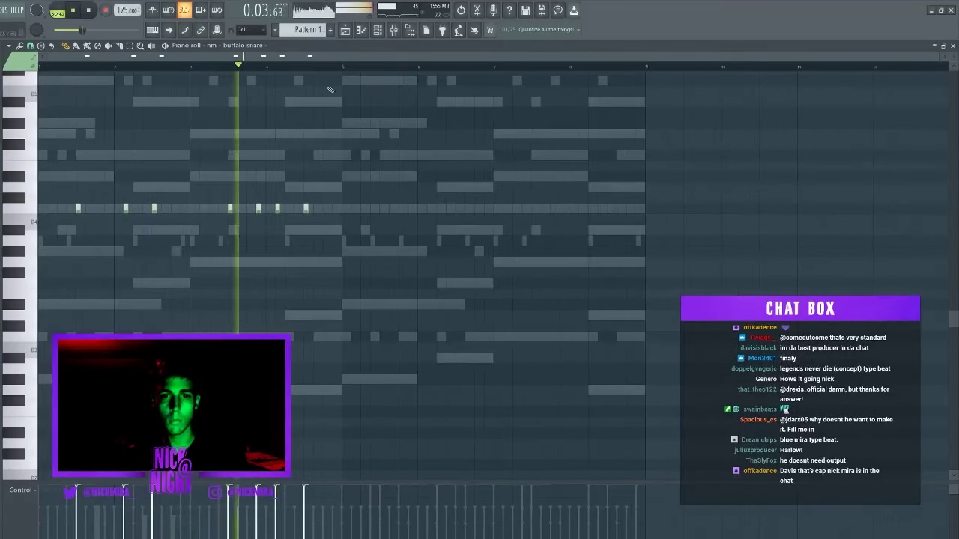
left_click_drag(344, 68, 41, 67)
key("ctrl+b")
key("ctrl+d")
key("Escape")
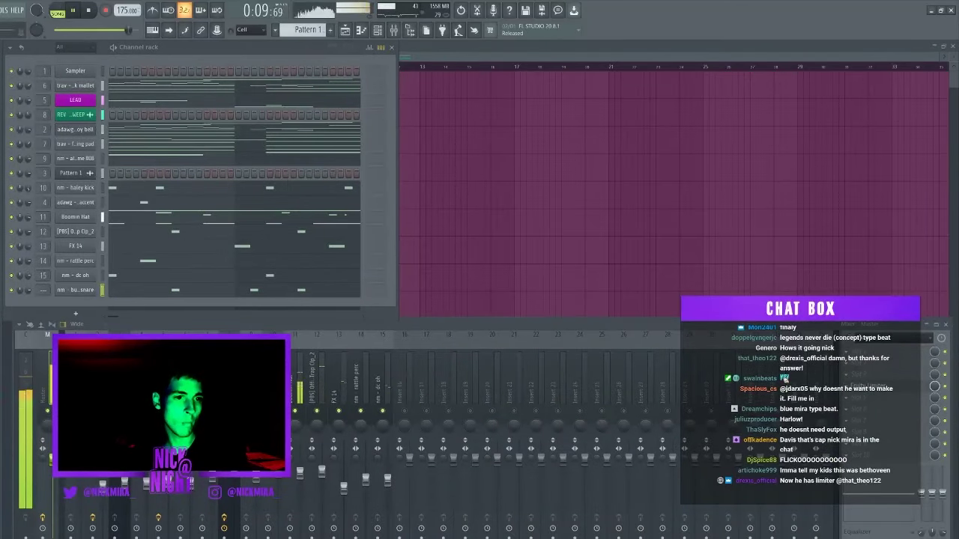
Step: Add the Kid Snap sample as a channel and place a hit at the start of bars 4 and 8
left_click_drag(85, 309, 86, 309)
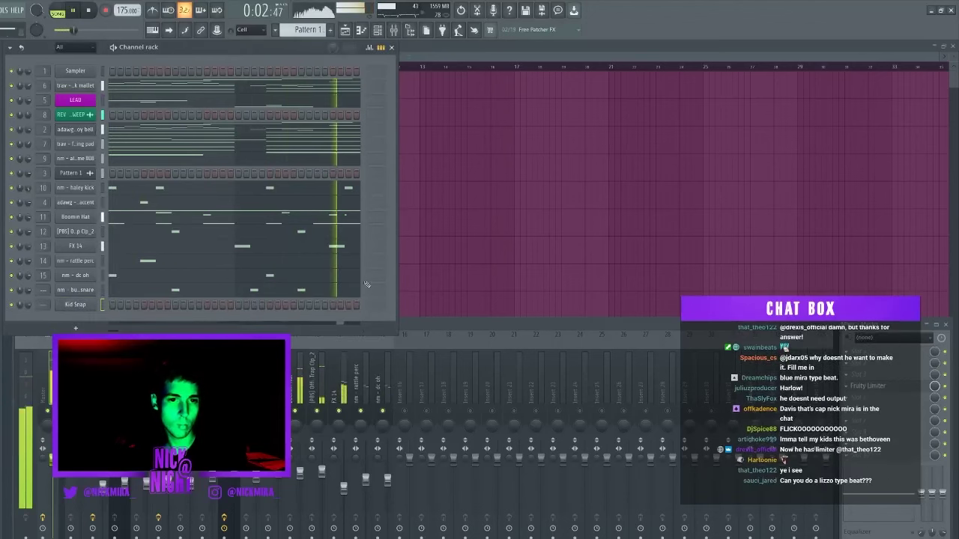
key("F7")
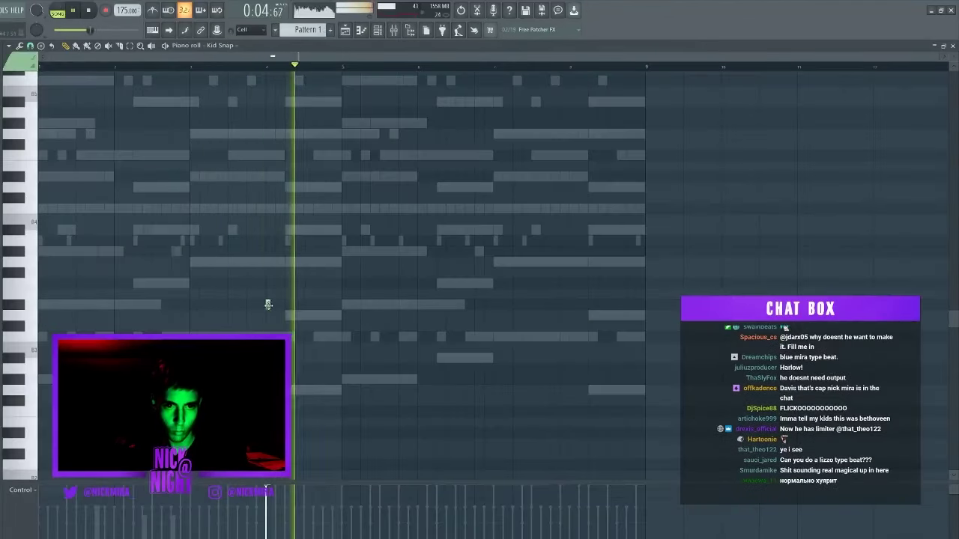
left_click_drag(271, 227, 271, 208)
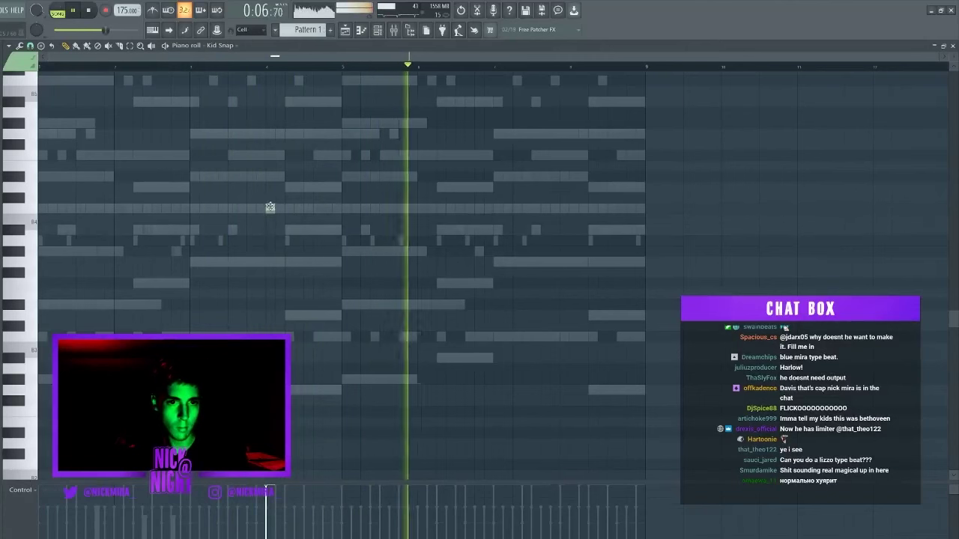
left_click(575, 209)
key("F7")
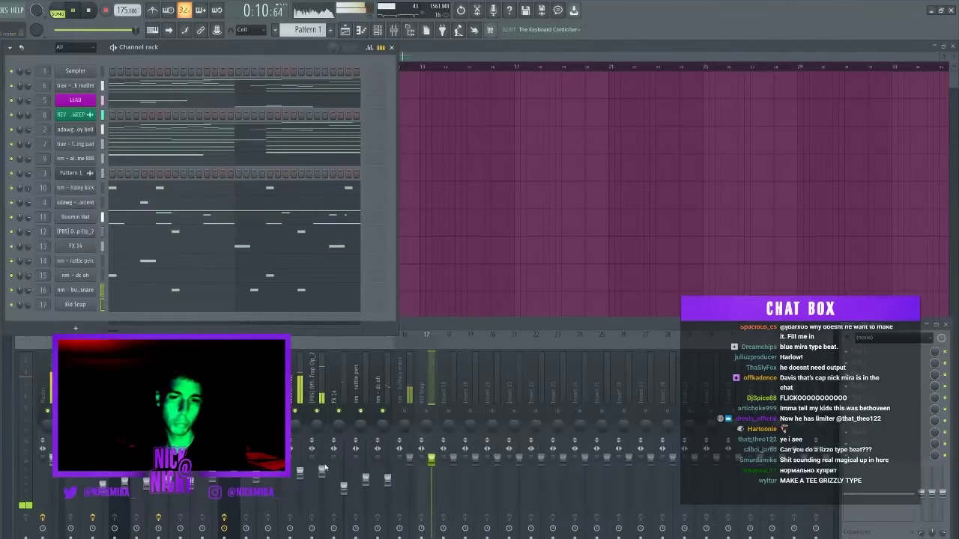
Step: Lower the nm - buffalo snare and Kid Snap mixer faders and adjust the gain of the Master's Fruity Limiter
left_click(418, 415)
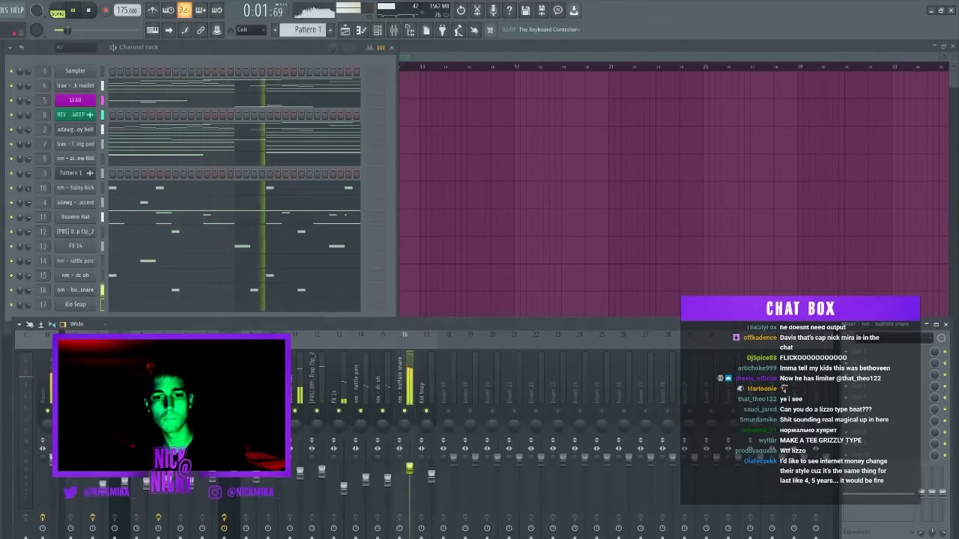
left_click(432, 474)
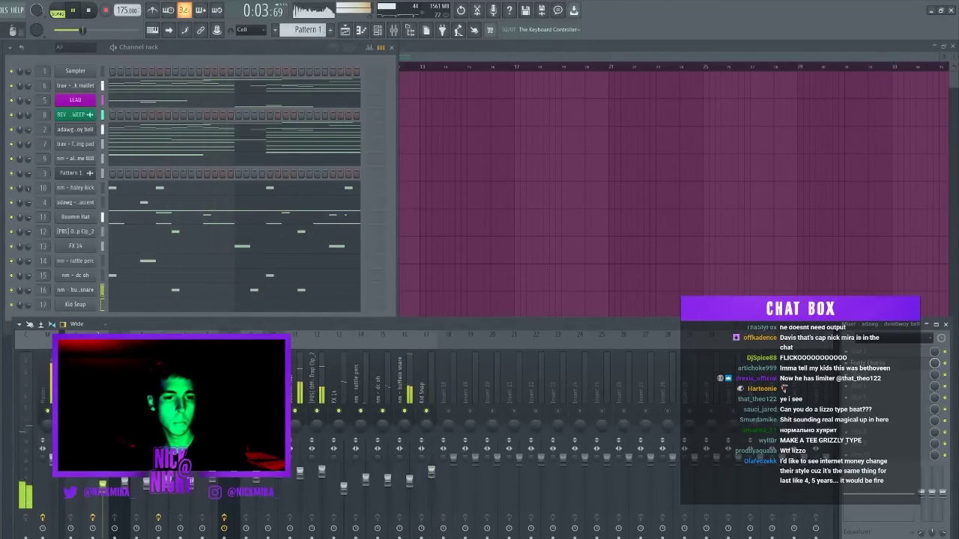
left_click_drag(431, 470, 433, 484)
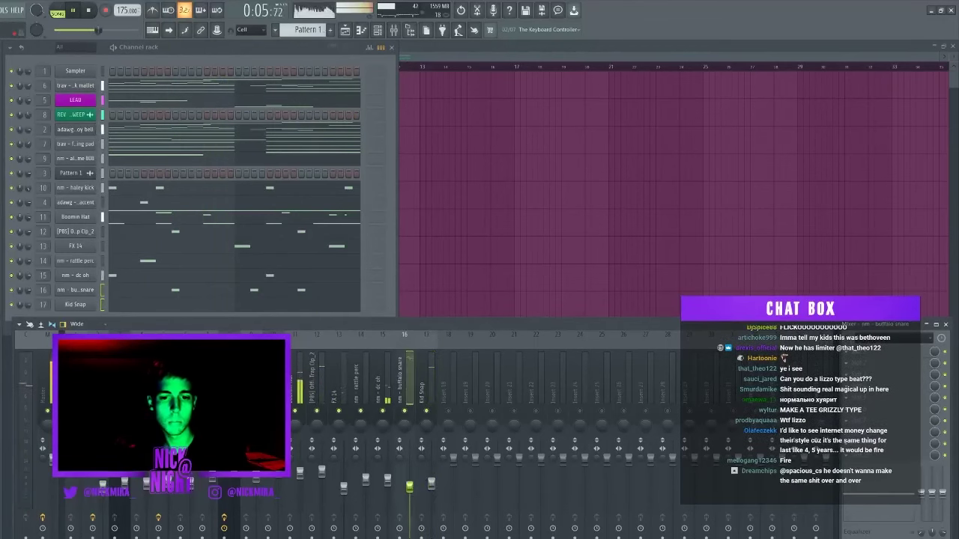
left_click(431, 485)
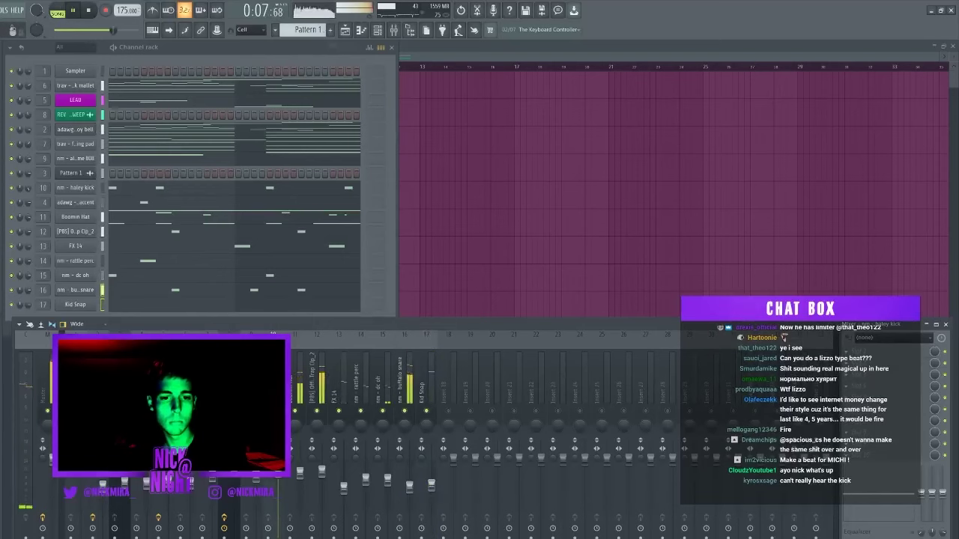
left_click(913, 382)
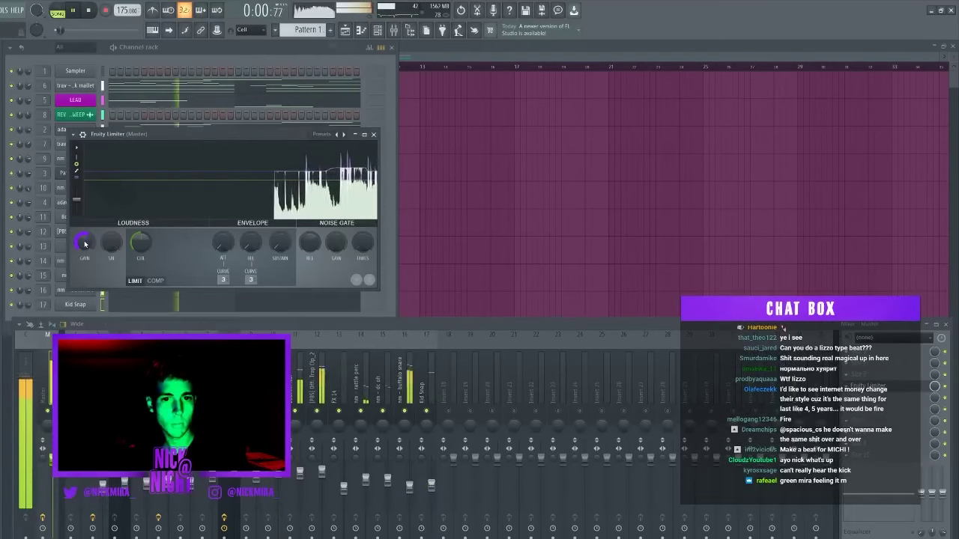
key("F9")
Step: Clear the open windows off the playlist and split Pattern 1 by channel
key("F6")
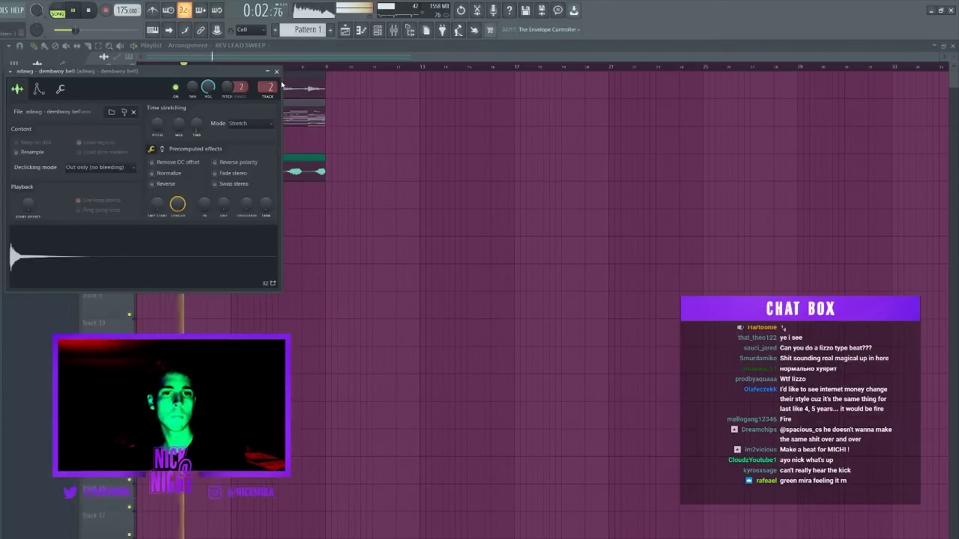
left_click(277, 72)
left_click(275, 29)
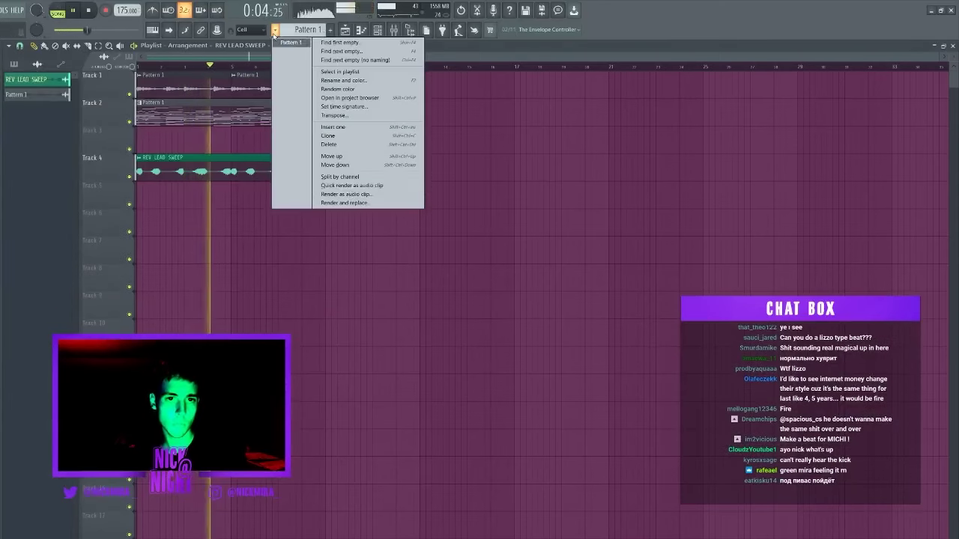
left_click(346, 176)
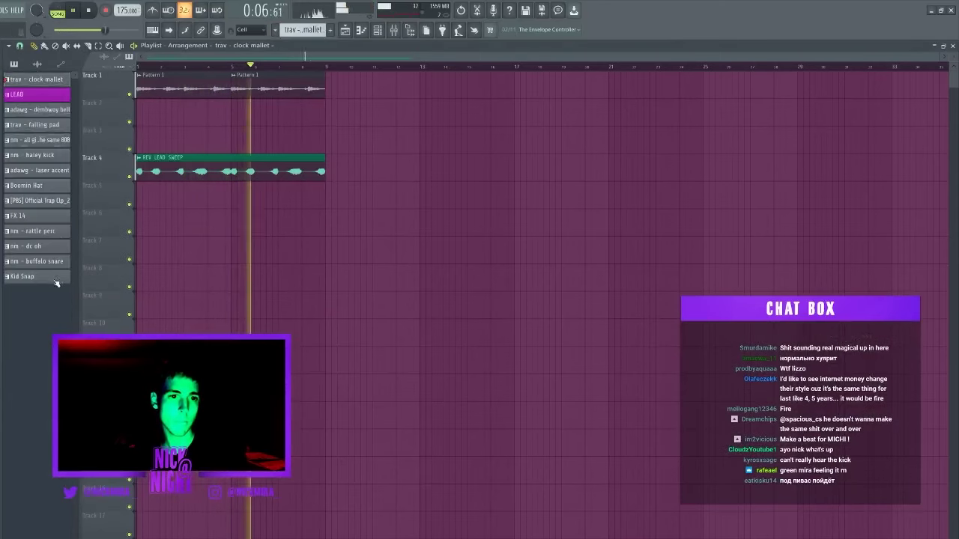
Step: Lay out the split channel patterns on separate playlist tracks and move the clips up to start at Track 2
left_click(55, 278)
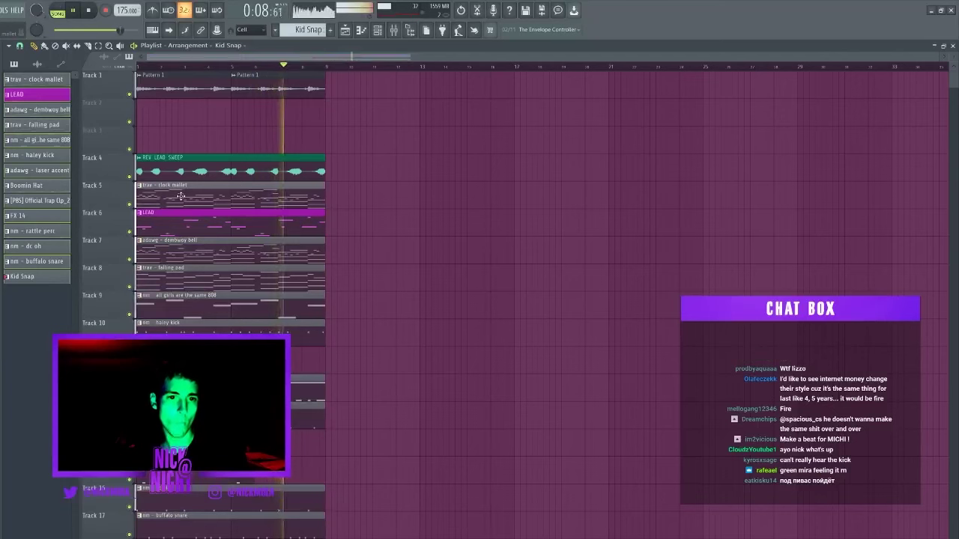
key("ctrl+a")
key("ctrl+d")
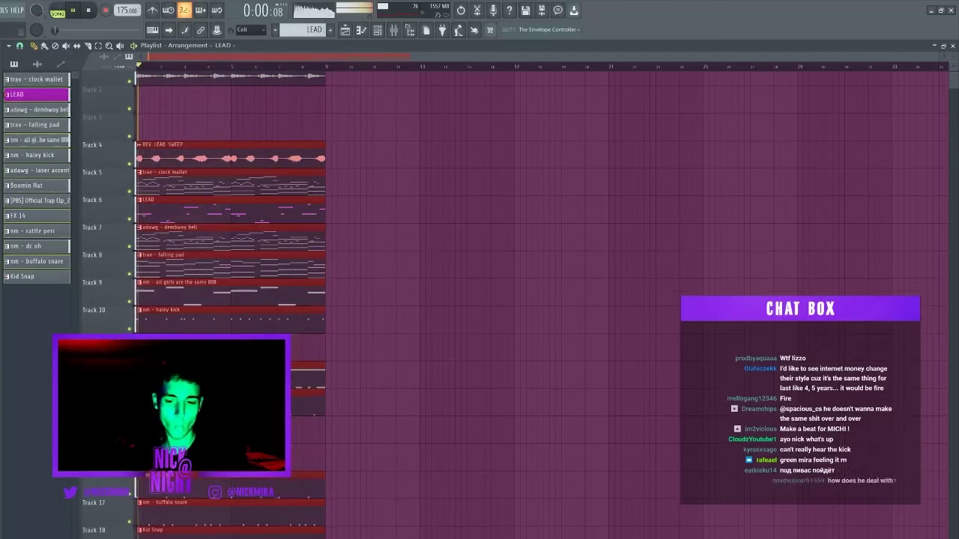
left_click_drag(181, 213, 180, 159)
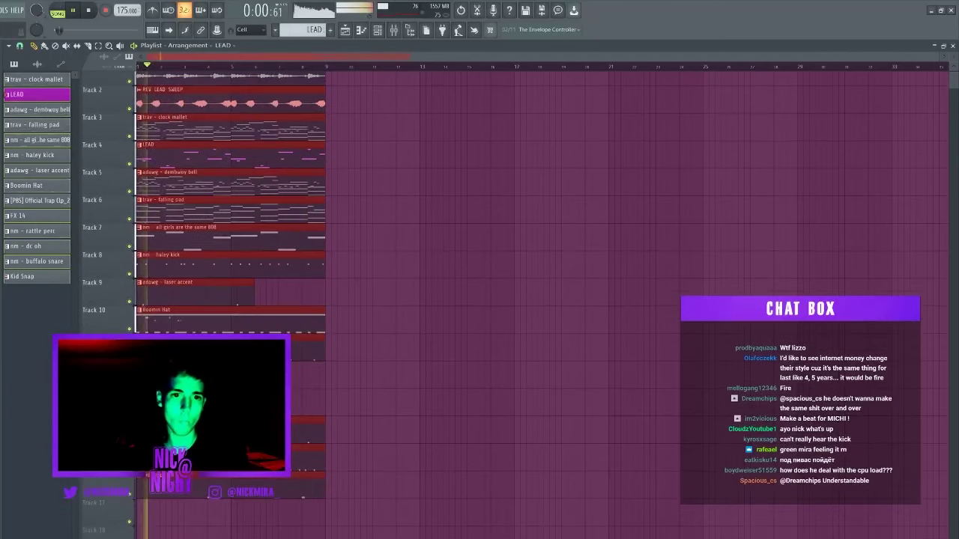
key("ctrl+d")
Step: Extend the short adawg - laser accent, FX 14 and nm - rattle perc clips to the end of bar 8
key("space")
key("space")
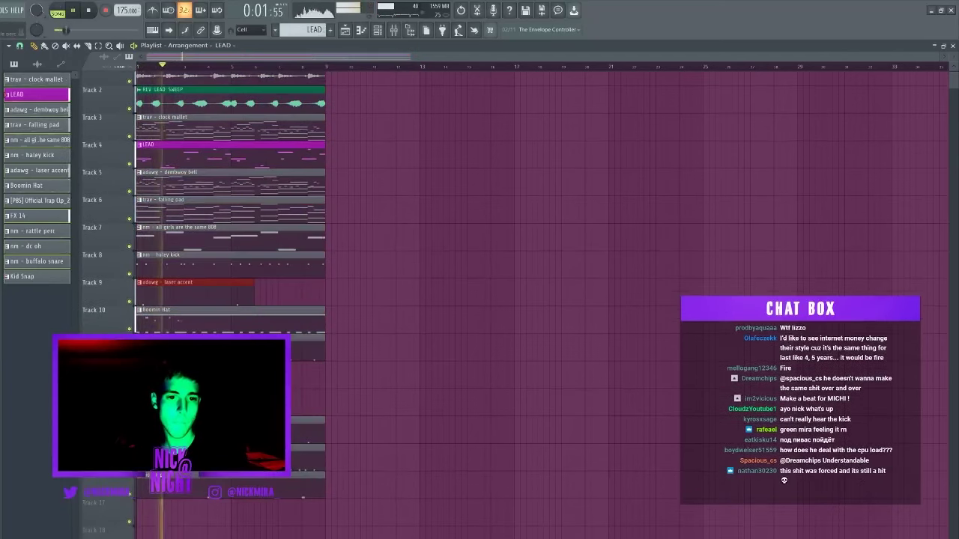
key("space")
key("space")
left_click_drag(278, 374, 325, 373)
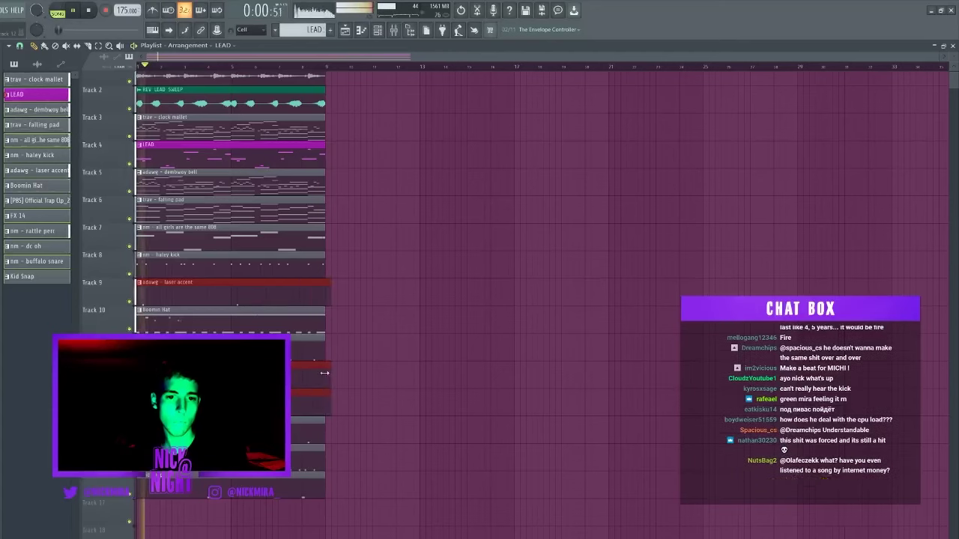
key("ctrl+d")
Step: Check the project info for the time spent on the beat
key("F11")
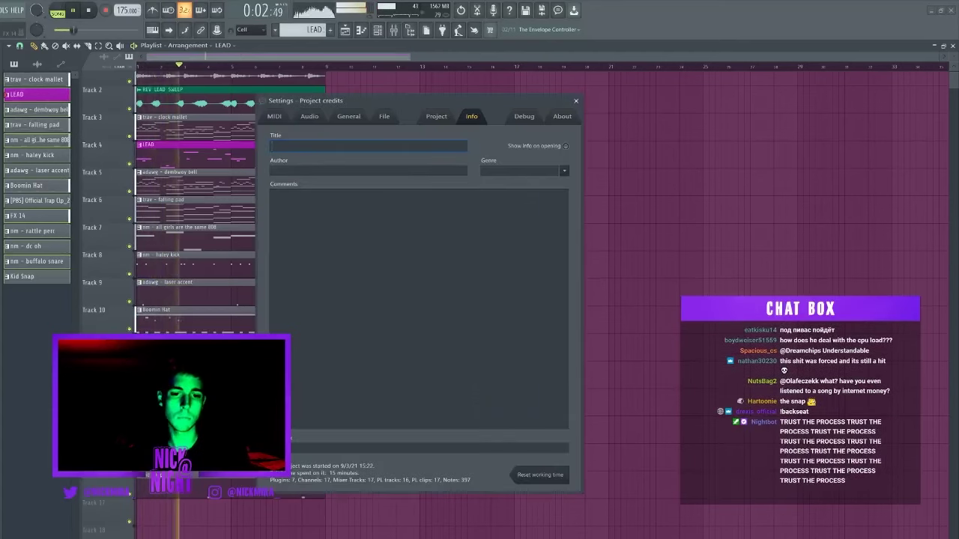
left_click(576, 101)
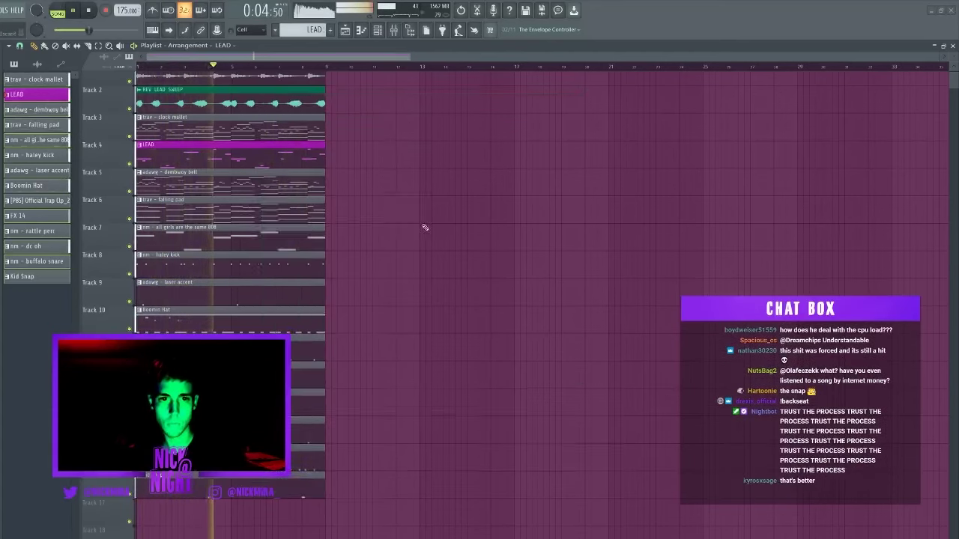
Step: Select all playlist clips and duplicate the eight-bar section repeatedly along the timeline
scroll(375, 329, "up", 1)
key("ctrl+a")
key("ctrl+b")
key("ctrl+b")
key("ctrl+b")
key("ctrl+b")
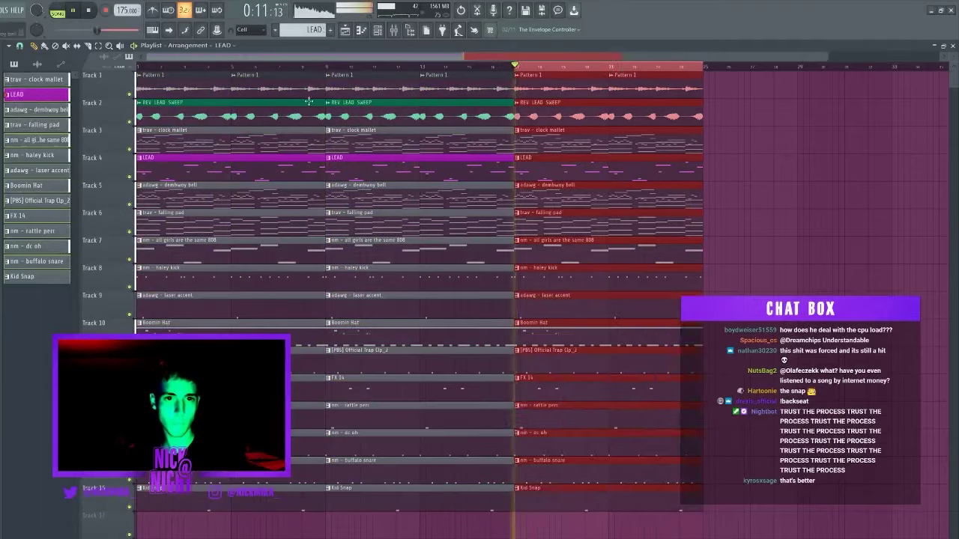
Step: Duplicate the eight-bar section further so the arrangement runs to the end of bar 40
scroll(317, 71, "down", 2)
key("ctrl+d")
key("space")
Step: Delete the 808, drum and percussion clips plus the dembwoy bell, LEAD and clock mallet clips from bars 1–8
right_click(218, 253)
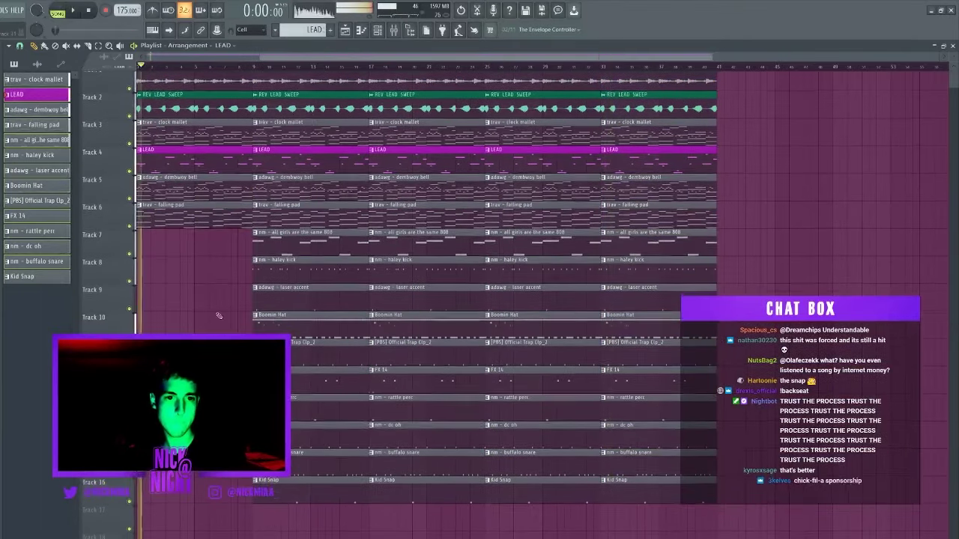
key("space")
right_click(195, 205)
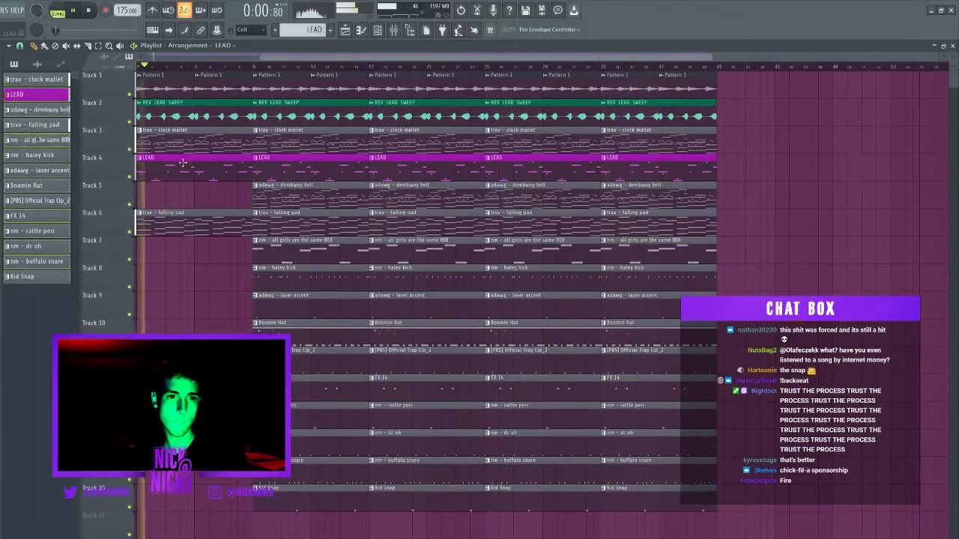
right_click(176, 128)
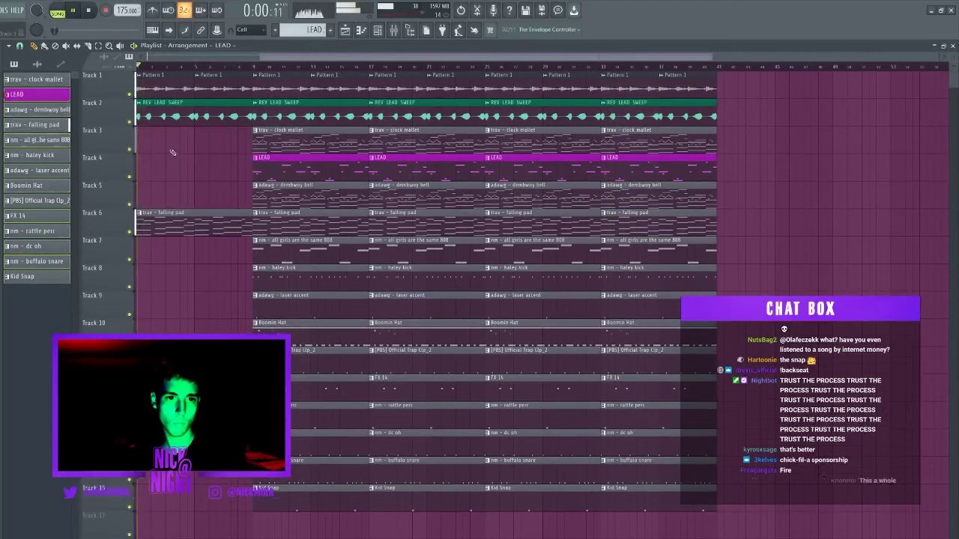
Step: Make the first REV LEAD SWEEP clip unique and adjust its time-stretching pitch in the channel settings
left_click(139, 102)
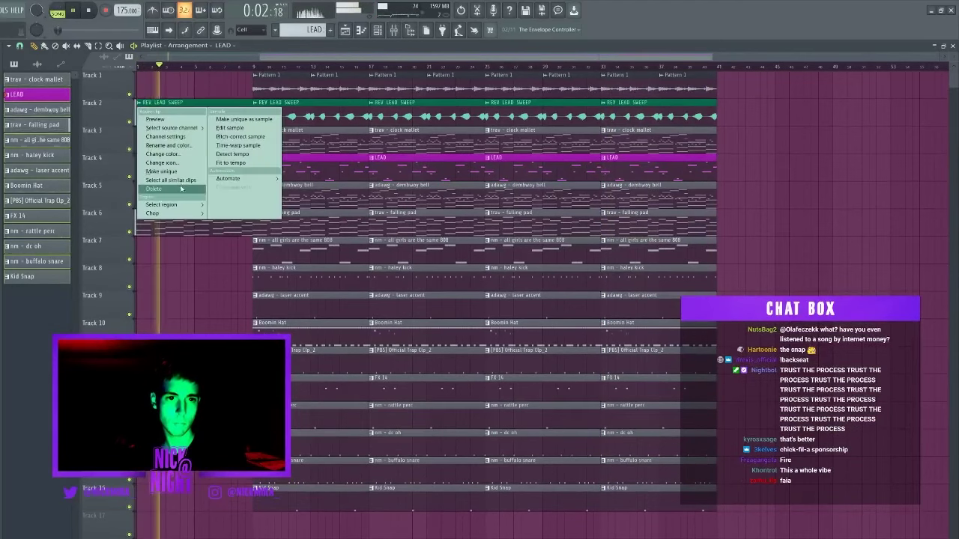
left_click(182, 187)
double_click(215, 116)
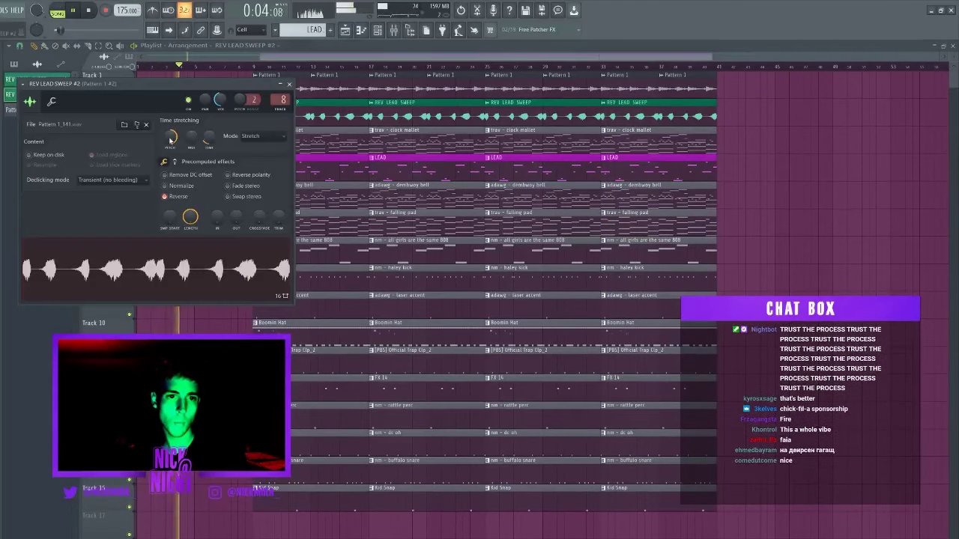
left_click(289, 84)
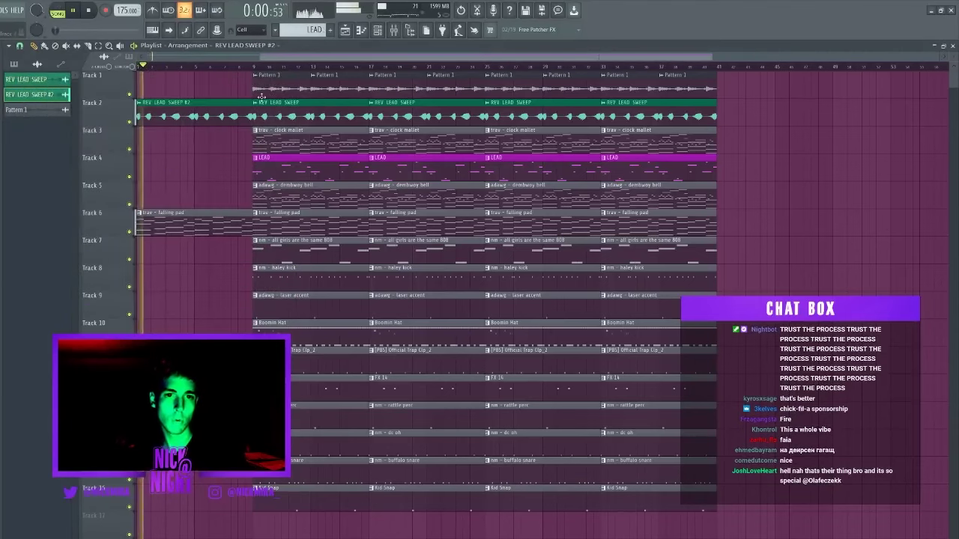
Step: Solo Track 1, normalize the Pattern 1 sample and adjust its channel volume
left_click(131, 94, "ctrl")
key("space")
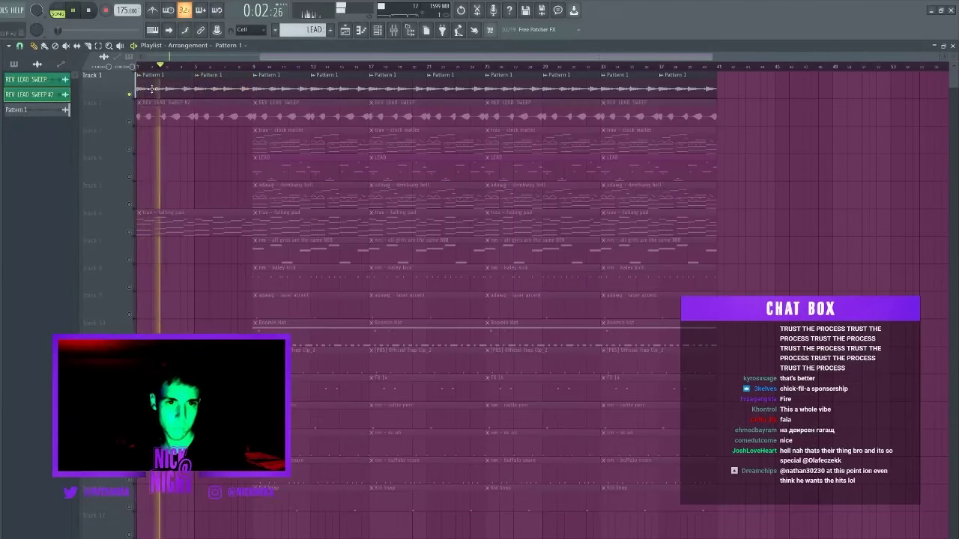
double_click(152, 88)
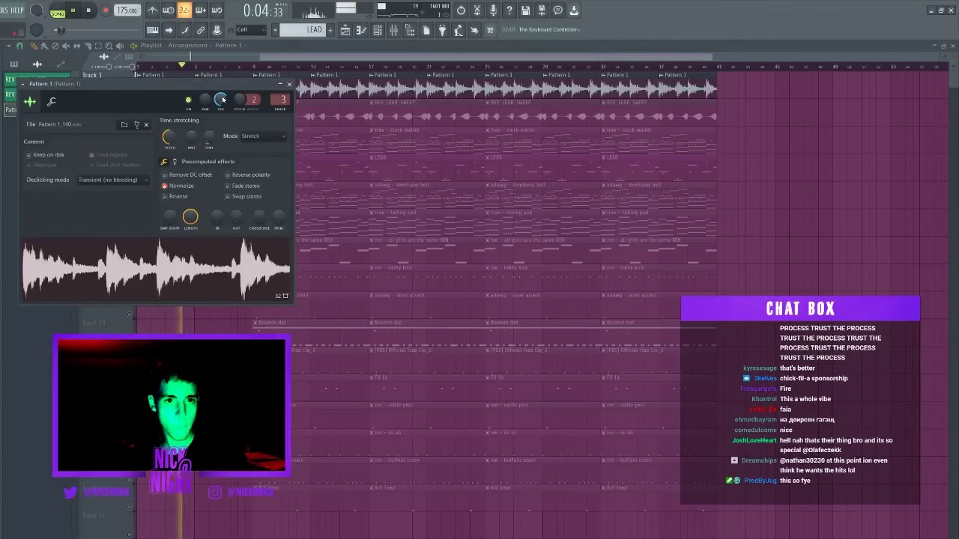
left_click(289, 84)
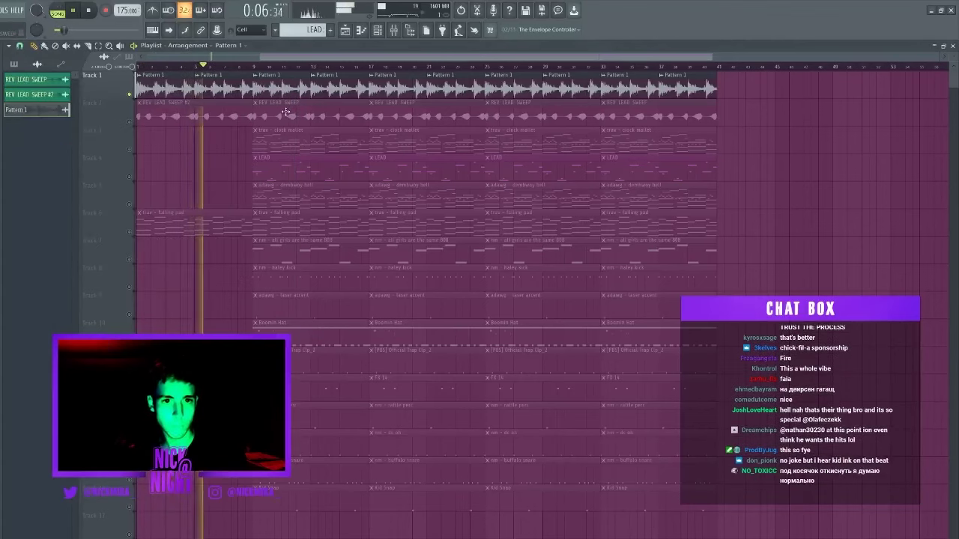
Step: Delete the Pattern 1, 808, drum and percussion clips from bars 9–16 and unsolo Track 1
right_click(276, 83)
right_click(321, 86)
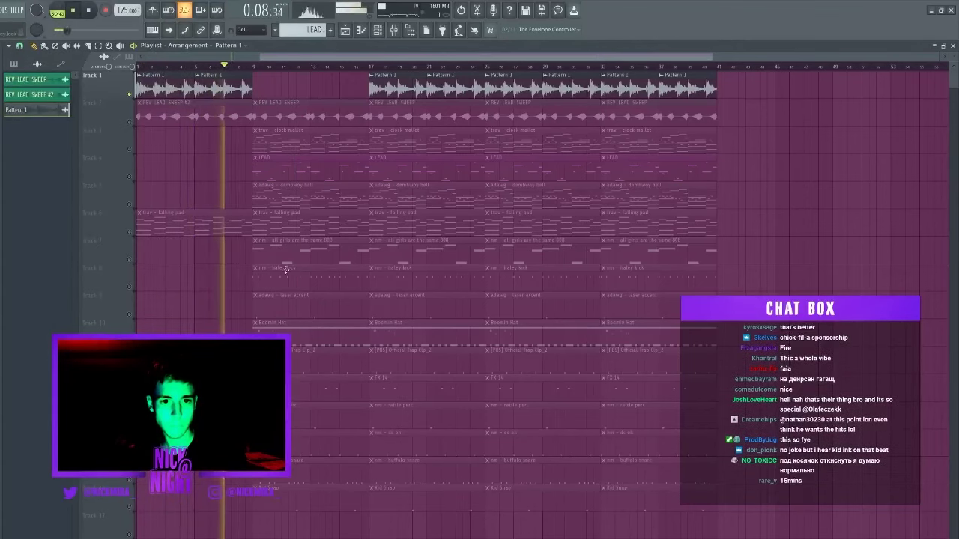
right_click(298, 391)
right_click(130, 232)
right_click(130, 232)
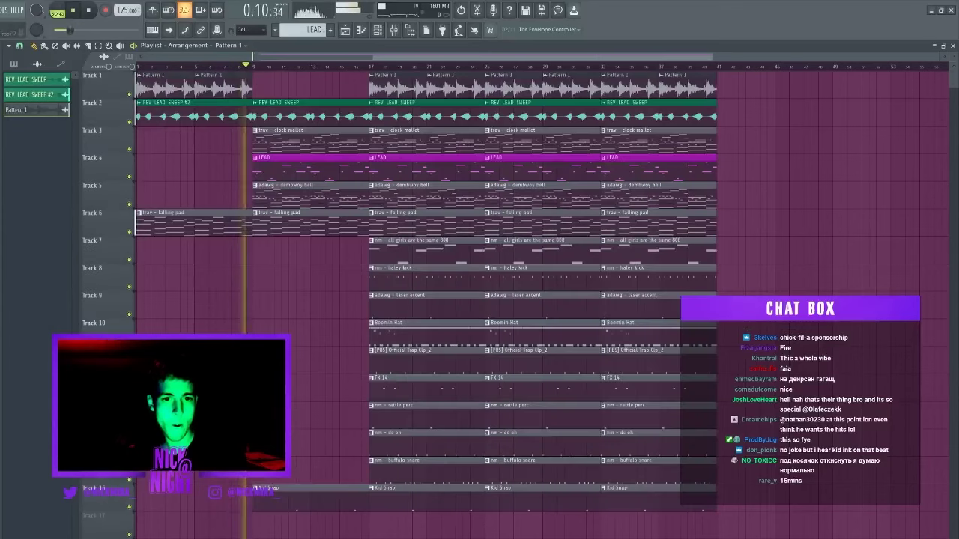
right_click(303, 502)
Step: Delete the falling pad from bars 1–8 and the dembwoy bell from bars 9–16, re-placing the LEAD clip at bar 9
right_click(238, 212)
right_click(297, 163)
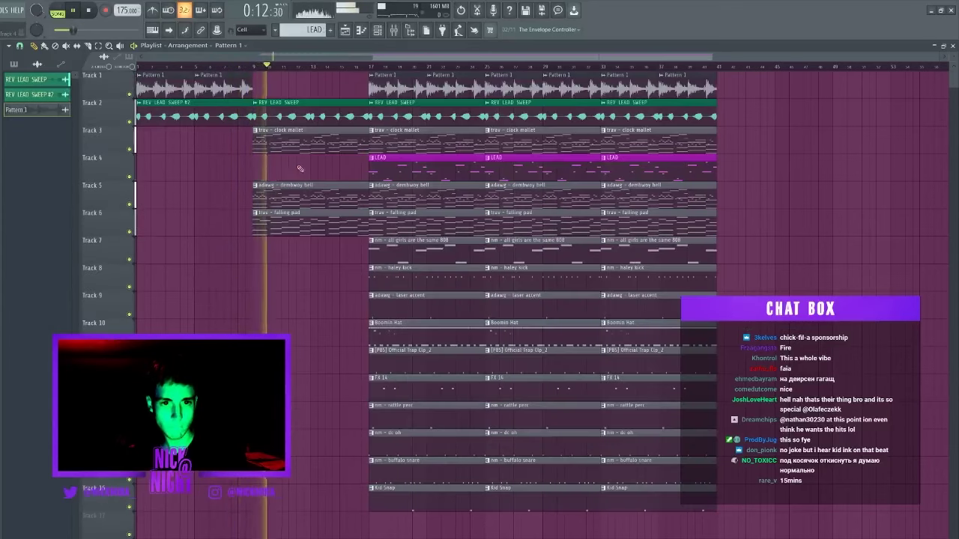
right_click(302, 192)
left_click(380, 163)
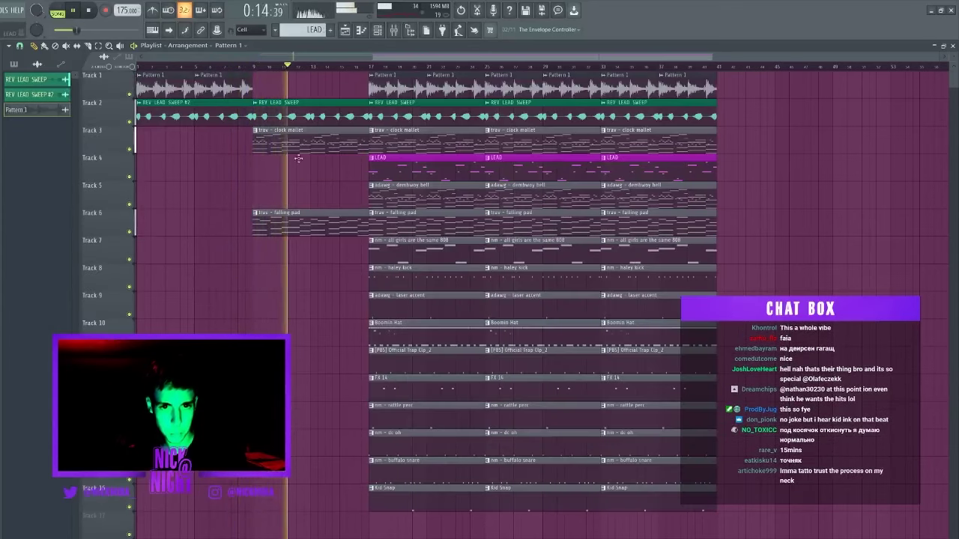
left_click_drag(277, 161, 274, 162)
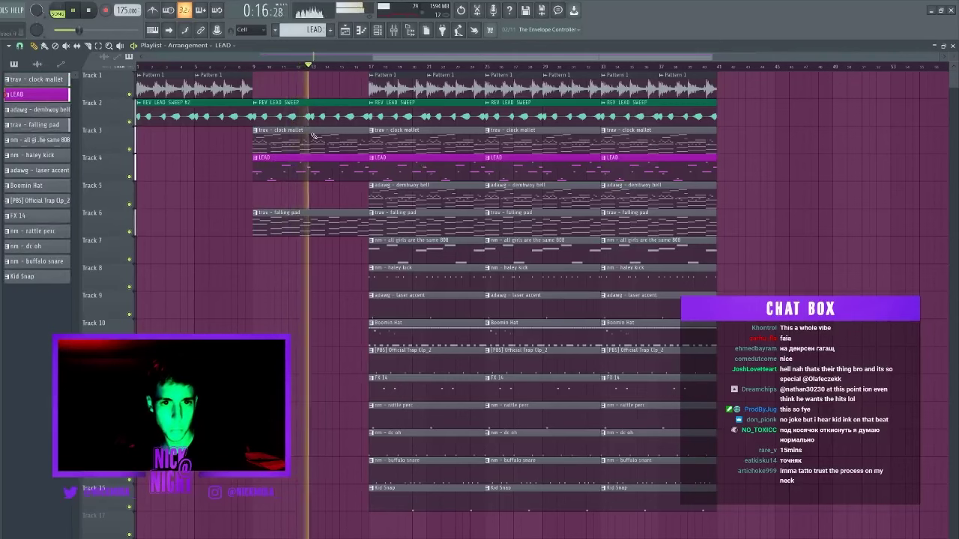
Step: Delete the LEAD, Pattern 1, falling pad and REV LEAD SWEEP clips from bars 17–24, undoing the dembwoy bell deletion
right_click(390, 164)
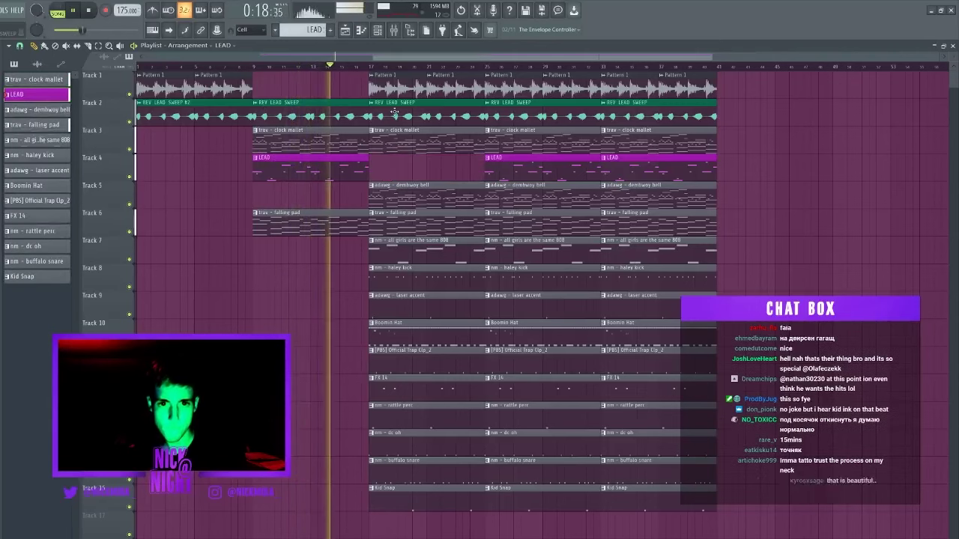
right_click(452, 94)
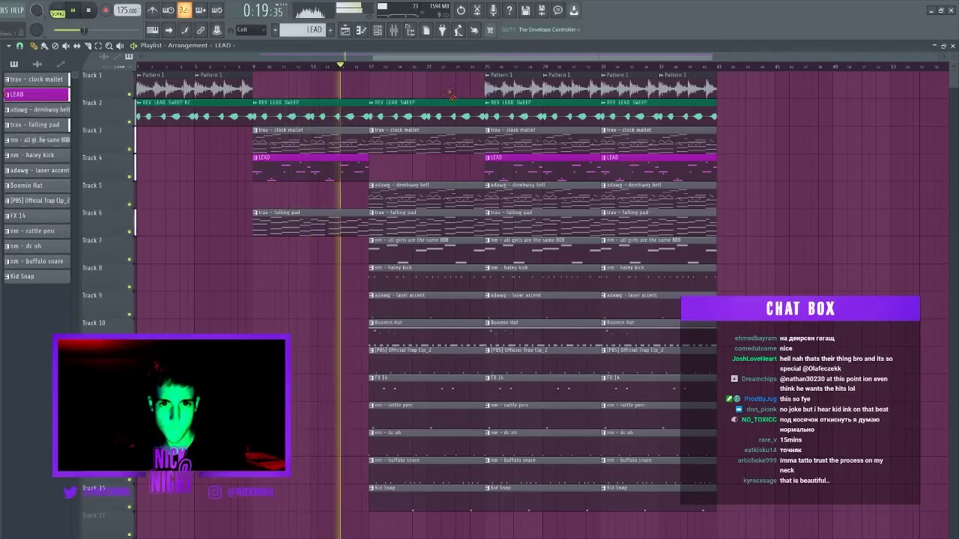
right_click(413, 222)
right_click(409, 191)
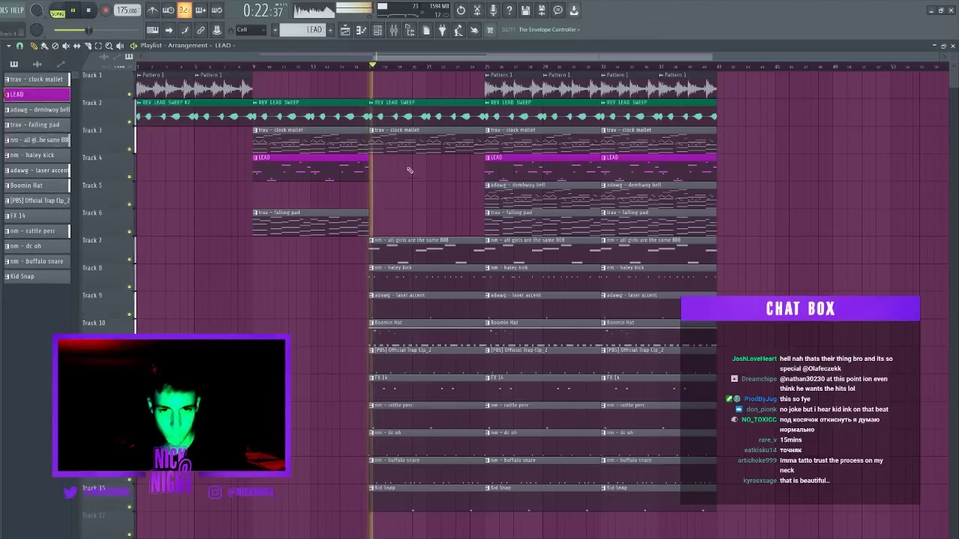
scroll(389, 75, "down", 3)
key("ctrl+z")
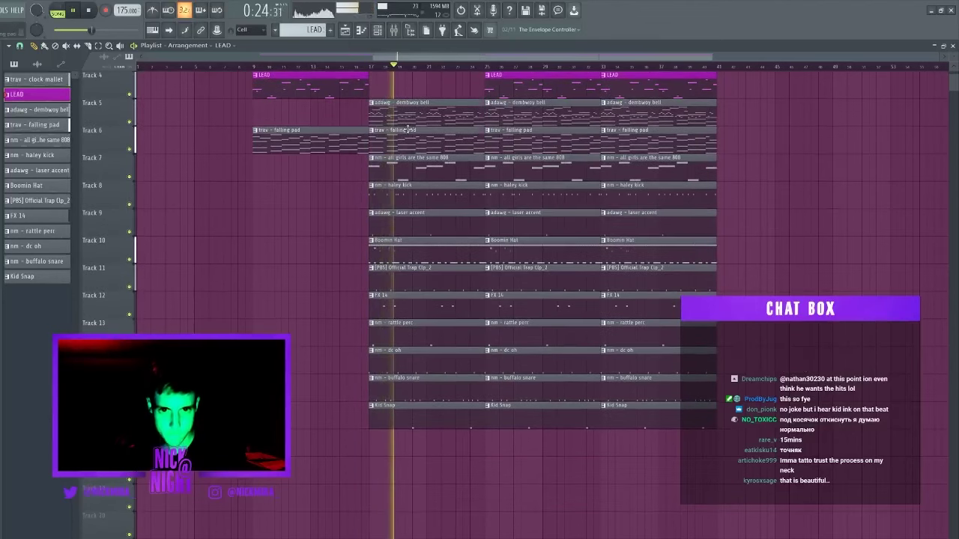
scroll(410, 223, "up", 3)
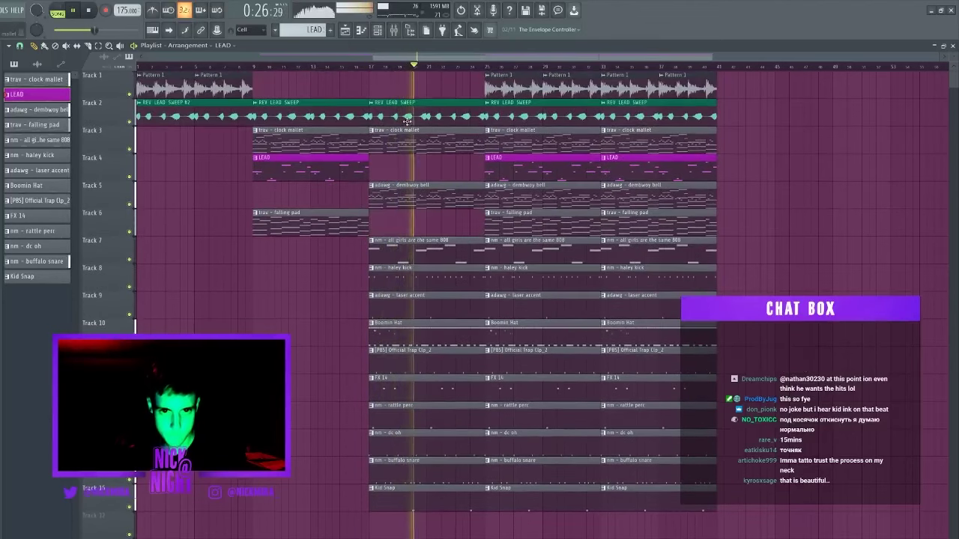
Step: Add Fruity delay 2 after Fruity Chorus on the adawg - dembwoy bell mixer track
left_click(392, 30)
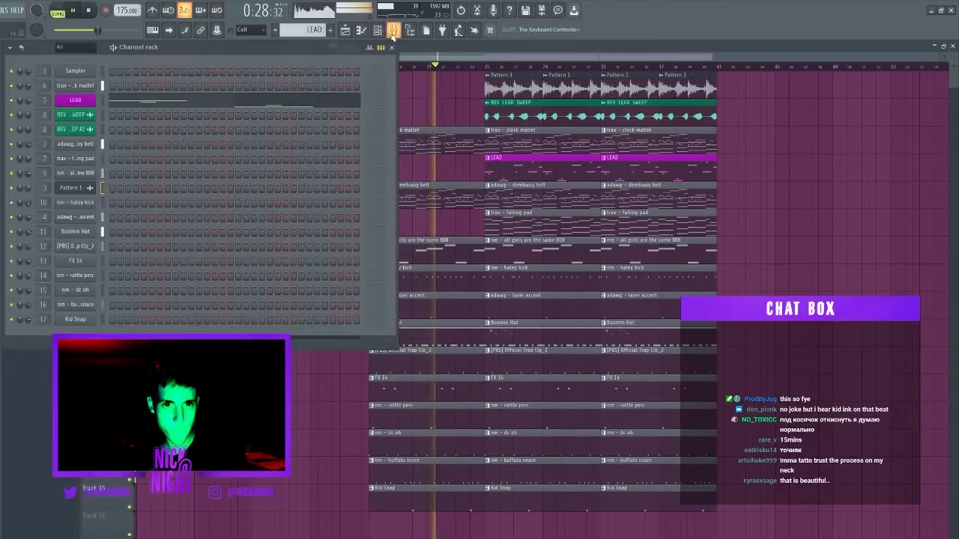
key("F9")
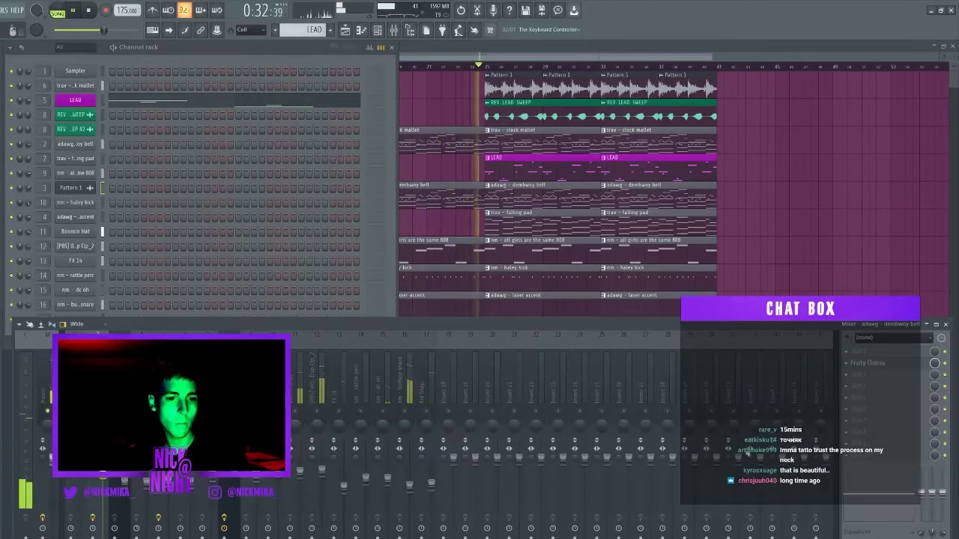
key("space")
left_click(873, 379)
left_click(726, 221)
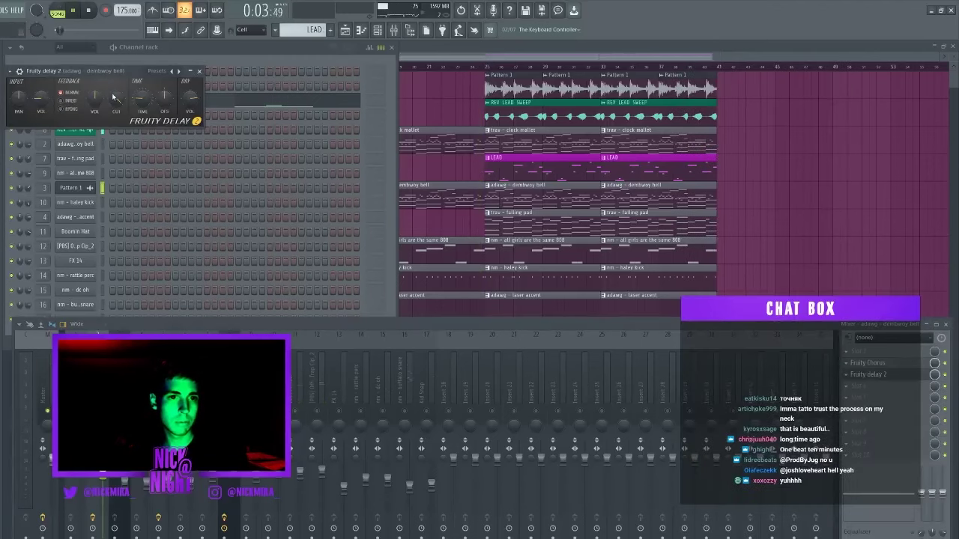
key("Escape")
key("Escape")
key("Escape")
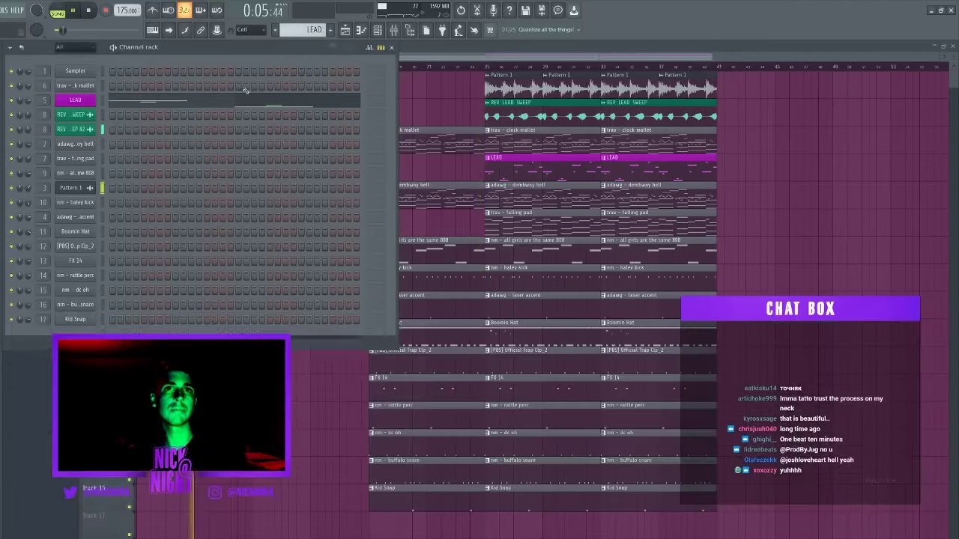
Step: Play from just before bar 17 and delete the Kid Snap, nm - buffalo snare and nm - haley kick clips from bars 17–24
left_click(360, 66)
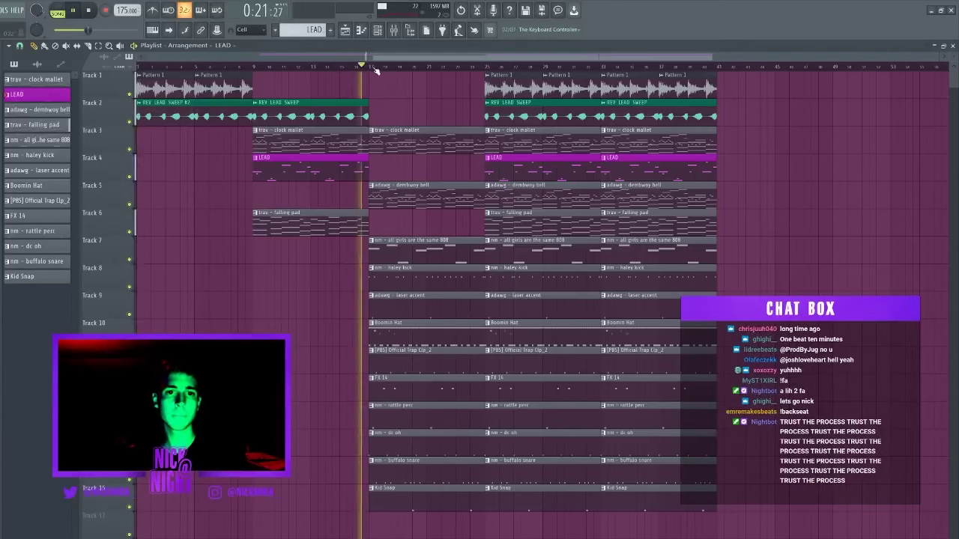
left_click(379, 30)
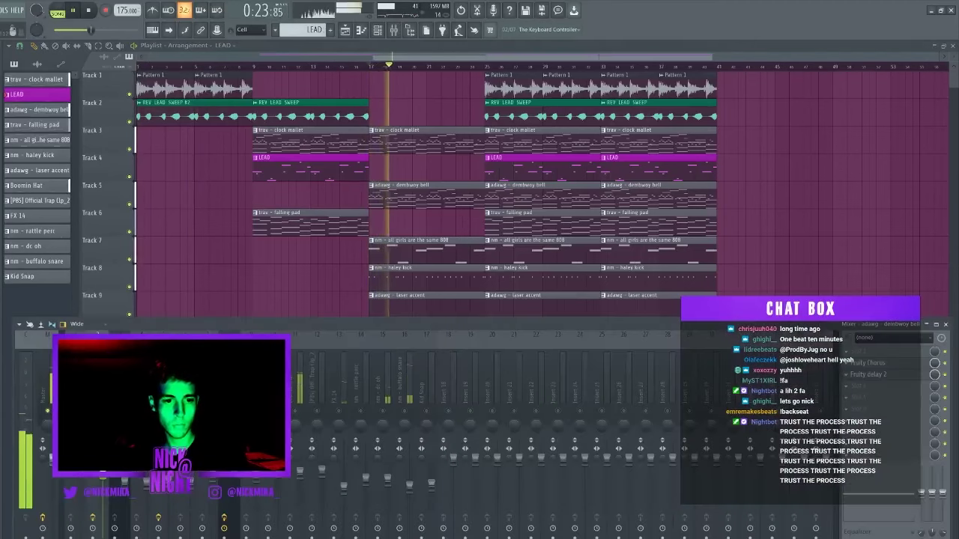
key("Escape")
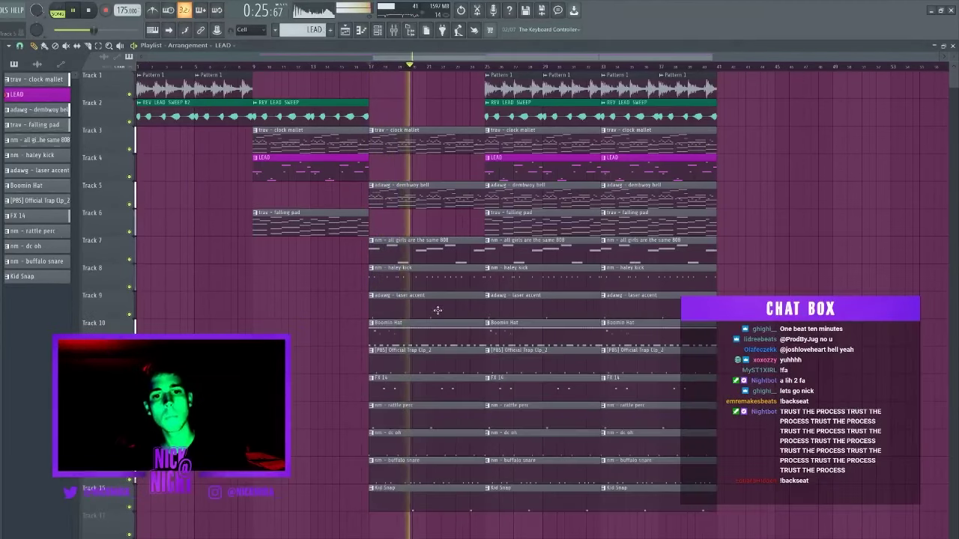
right_click(445, 499)
right_click(444, 474)
right_click(423, 281)
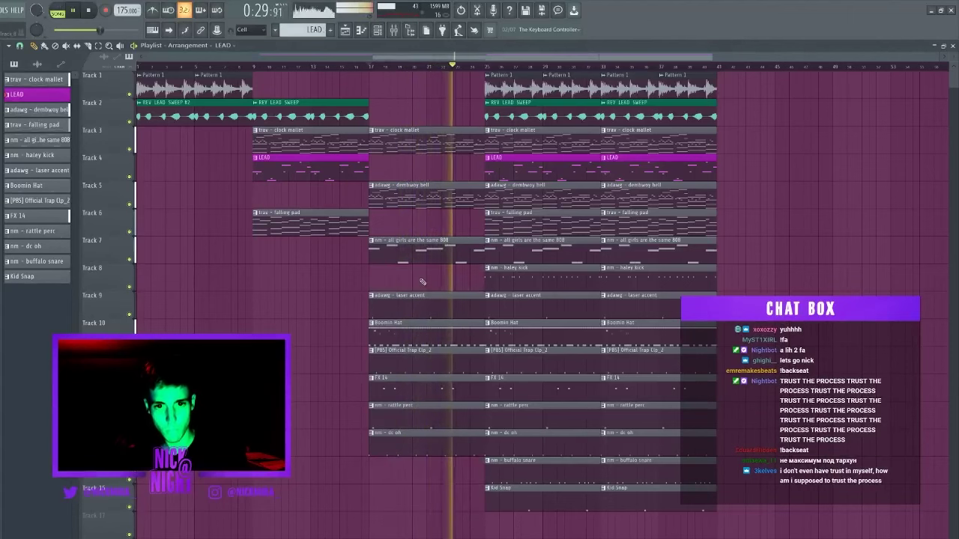
Step: Review the Boomin Hat pattern, then load its sample into channel 12 in place of the [PBS] Official Trap Clp_2 sound
double_click(408, 330)
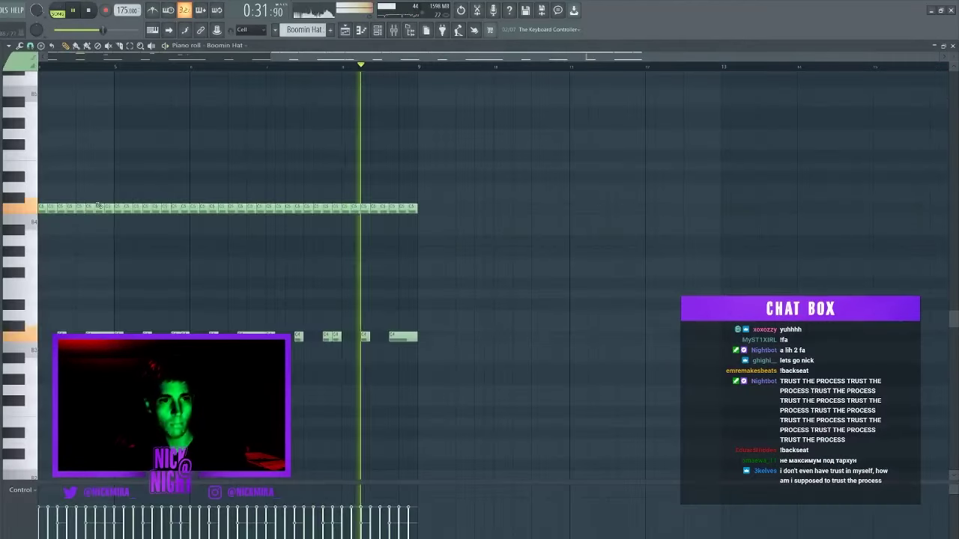
key("Escape")
key("space")
key("space")
key("space")
left_click(381, 30)
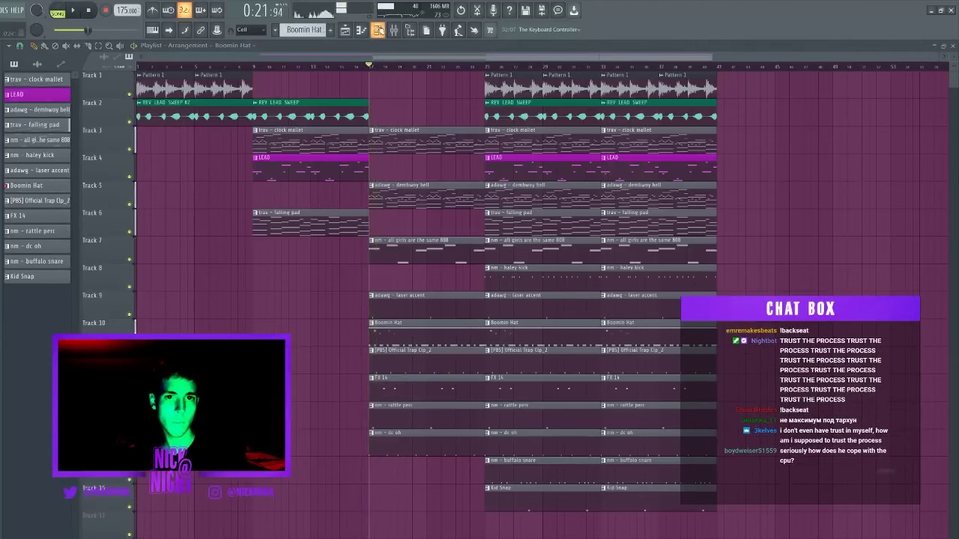
key("space")
key("space")
left_click(78, 232)
key("Escape")
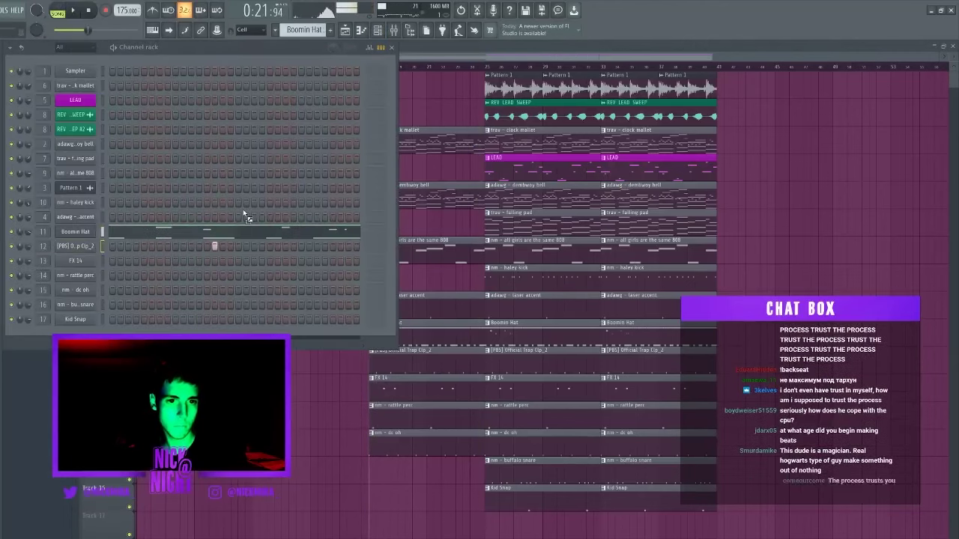
Step: Adjust the Boomin Hat sample's fade-out and delete the first short note below the continuous hat row in bar 1
left_click(78, 231)
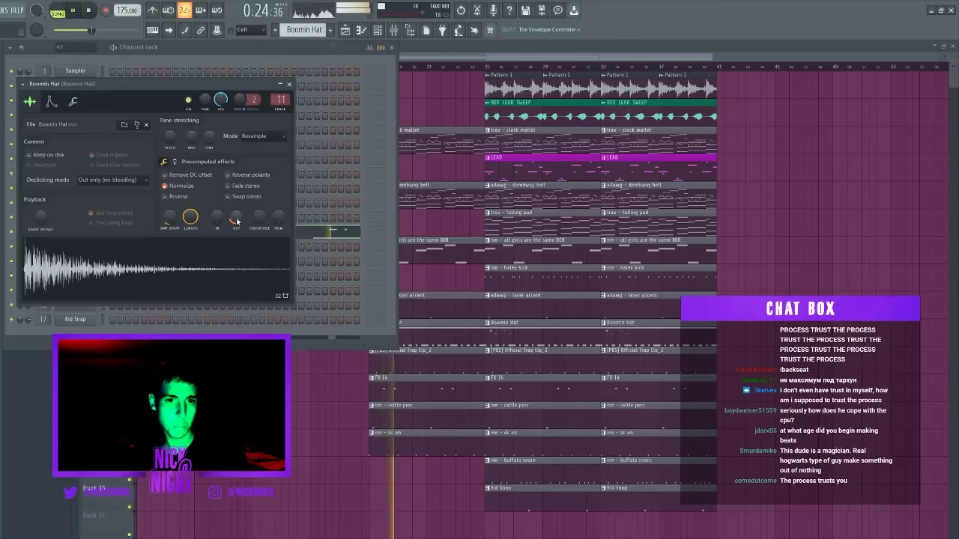
key("Escape")
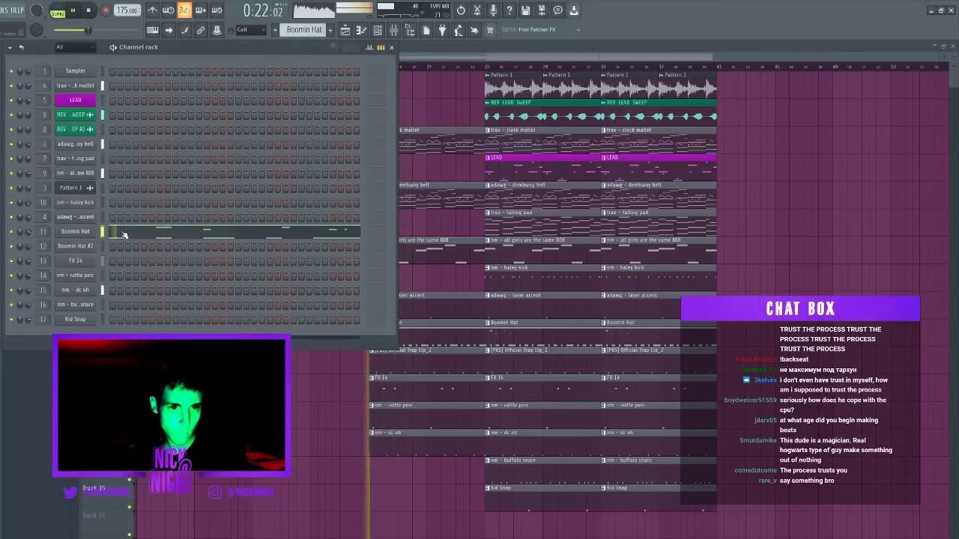
left_click(191, 239)
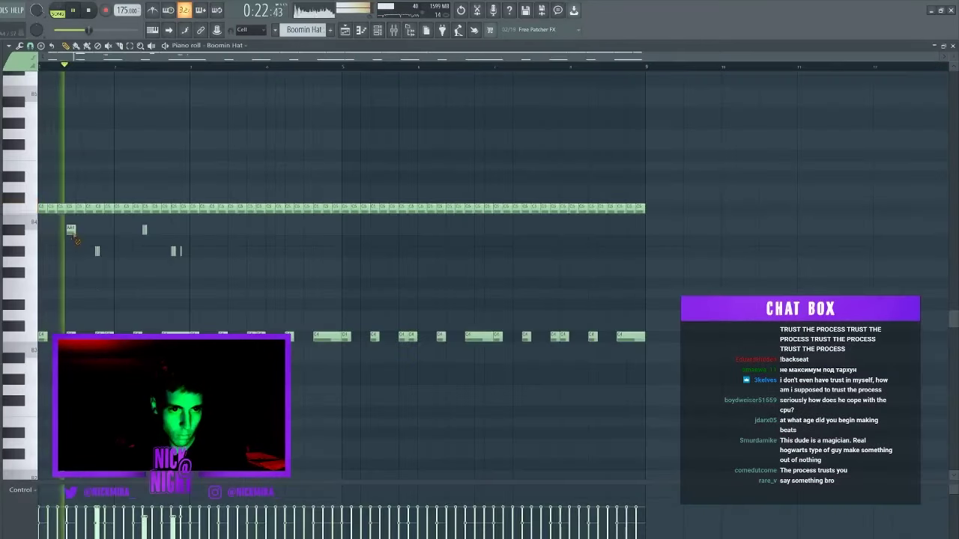
key("space")
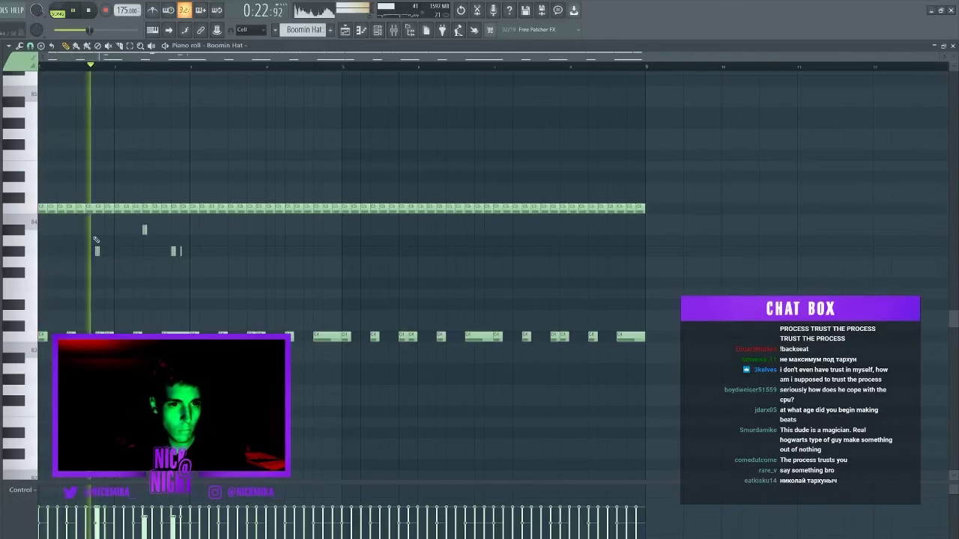
left_click(82, 211)
key("Escape")
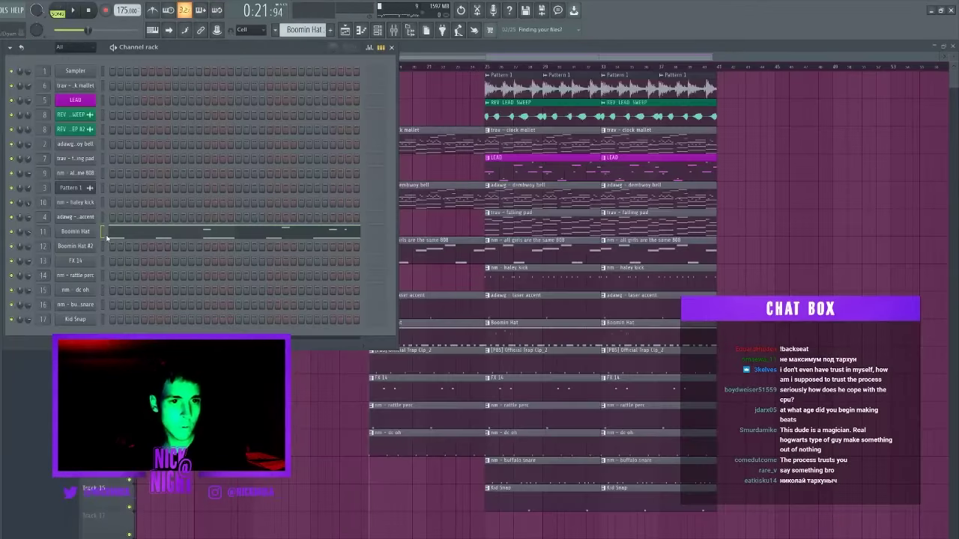
Step: Load [PBS] Official Trap Clp_2.wav back into channel 12 in place of the Boomin Hat sample and close the channel settings
key("space")
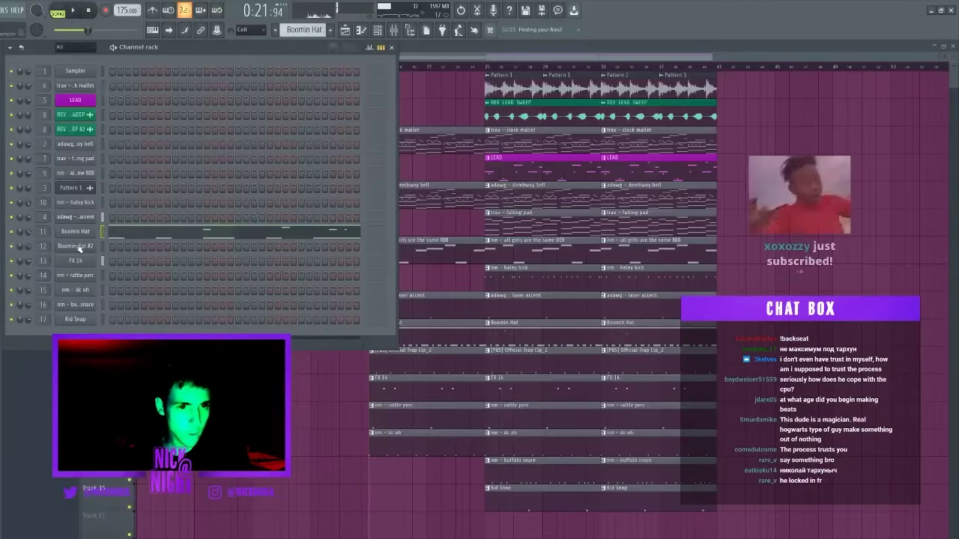
left_click(75, 246)
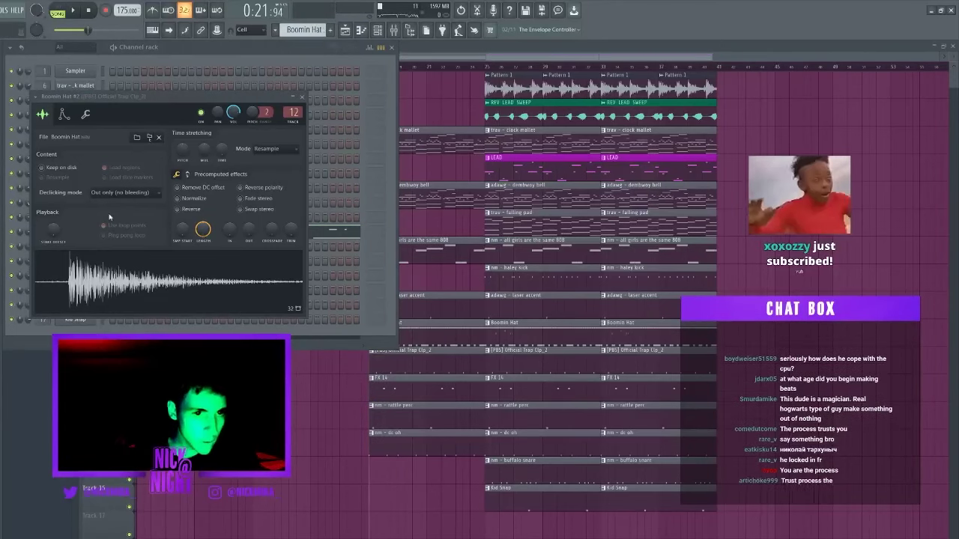
left_click(95, 142)
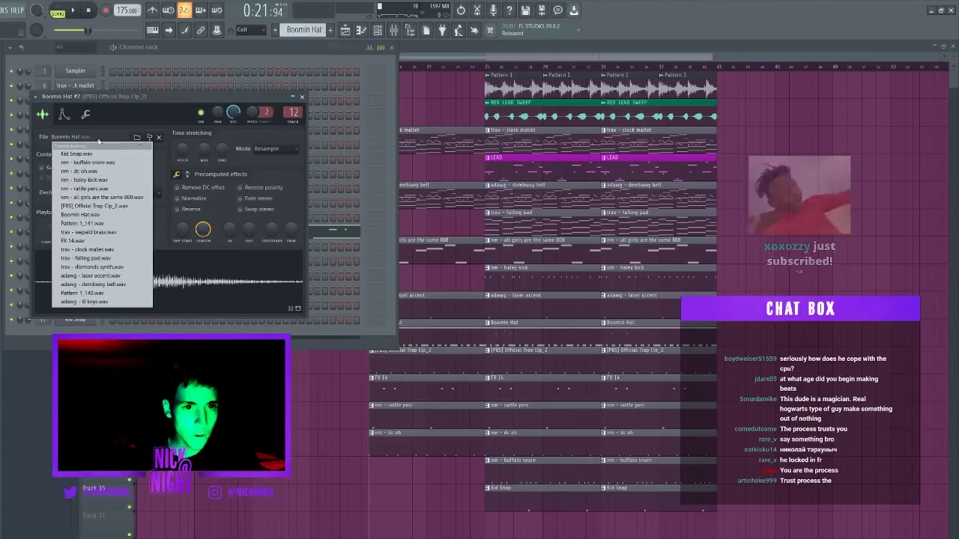
left_click(103, 205)
key("space")
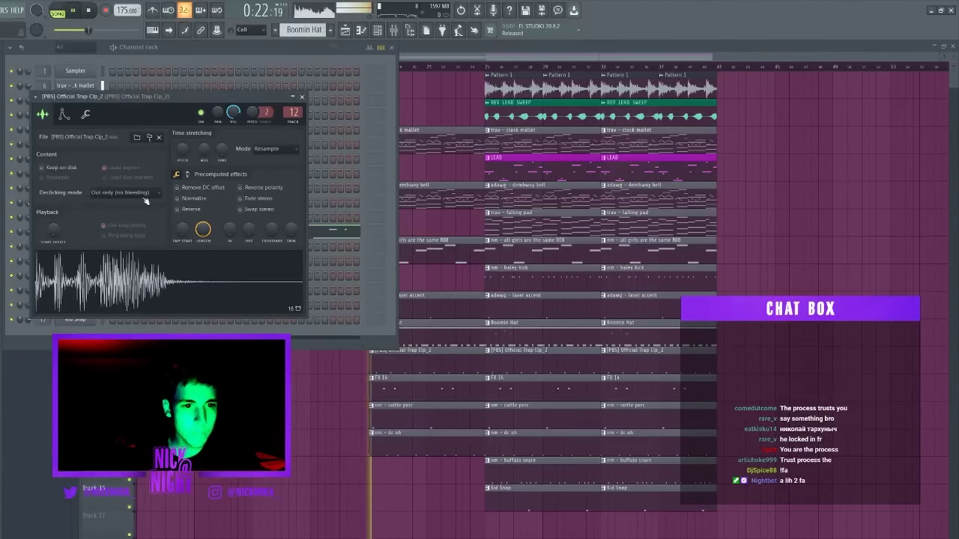
left_click(302, 97)
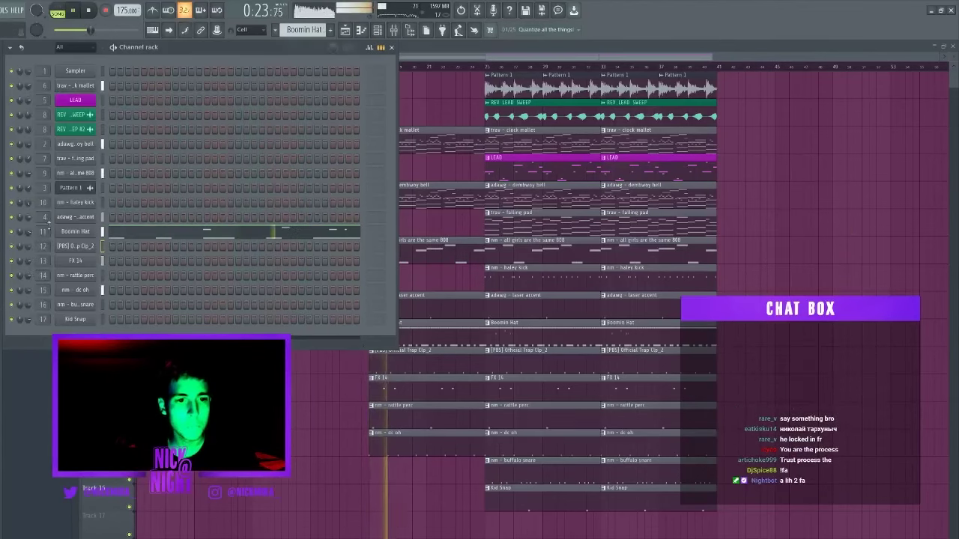
Step: Replace bars 5–8 of the Boomin Hat pattern with a copy of bars 1–4, and transpose all notes so the continuous row sits on C5
left_click(92, 231)
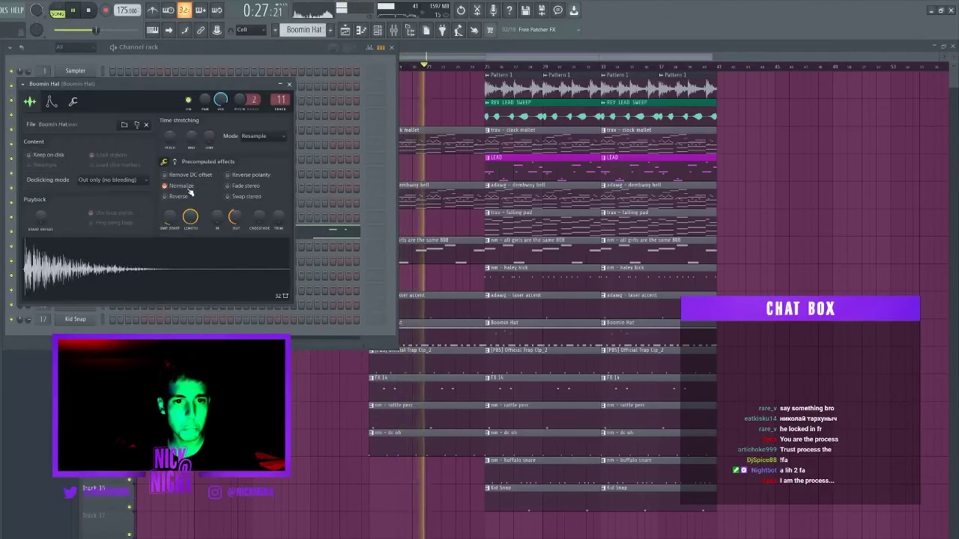
left_click(323, 237)
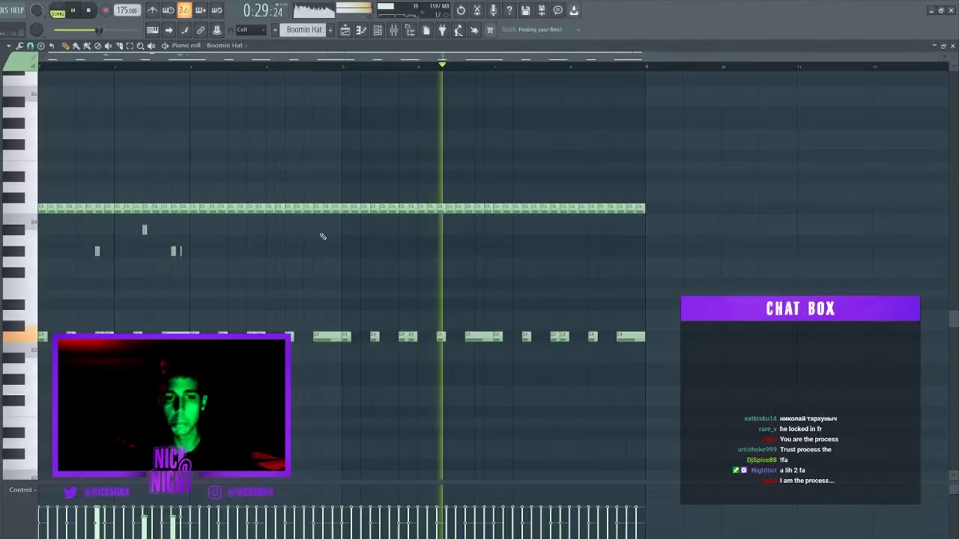
left_click_drag(352, 228, 664, 487)
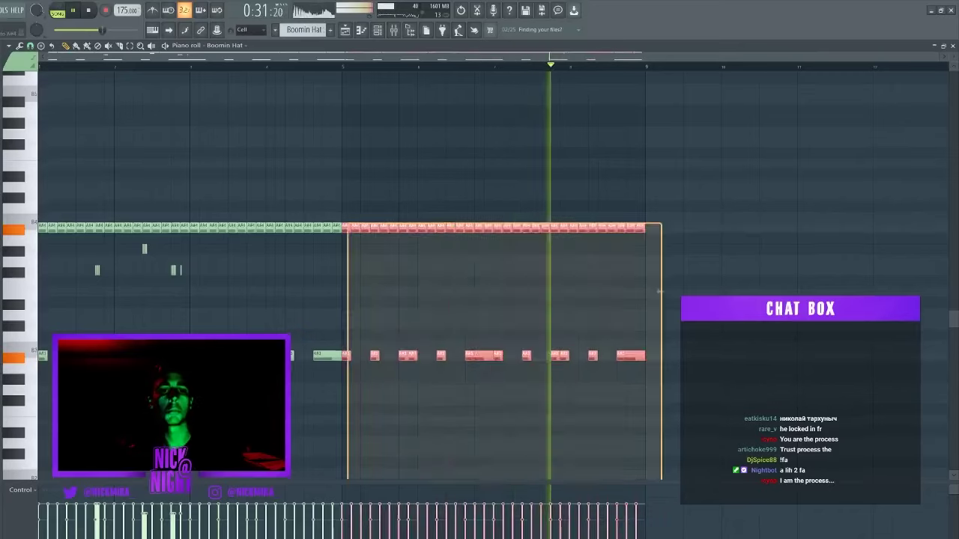
key("ctrl+a")
key("shift+Up")
key("shift+Up")
key("shift+Up")
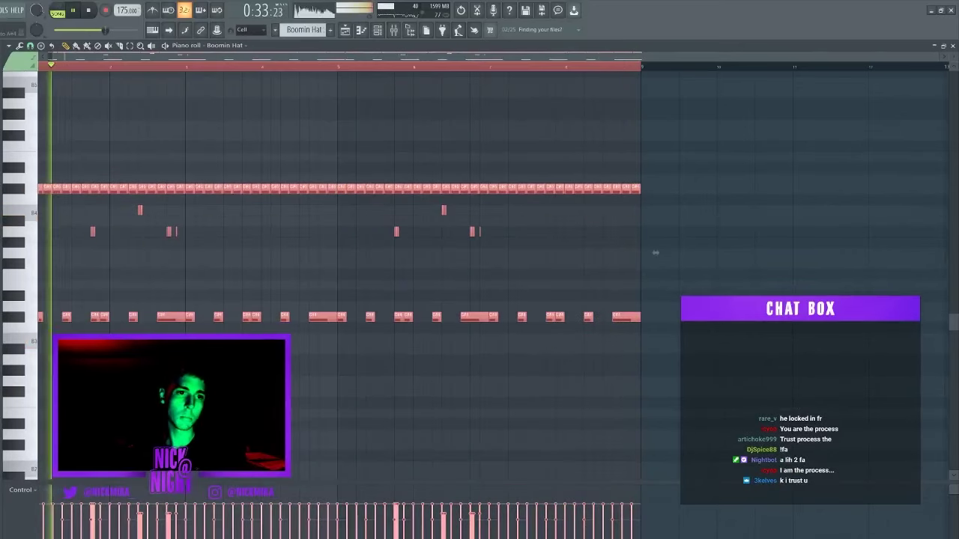
key("shift+Down")
left_click(411, 247, "ctrl")
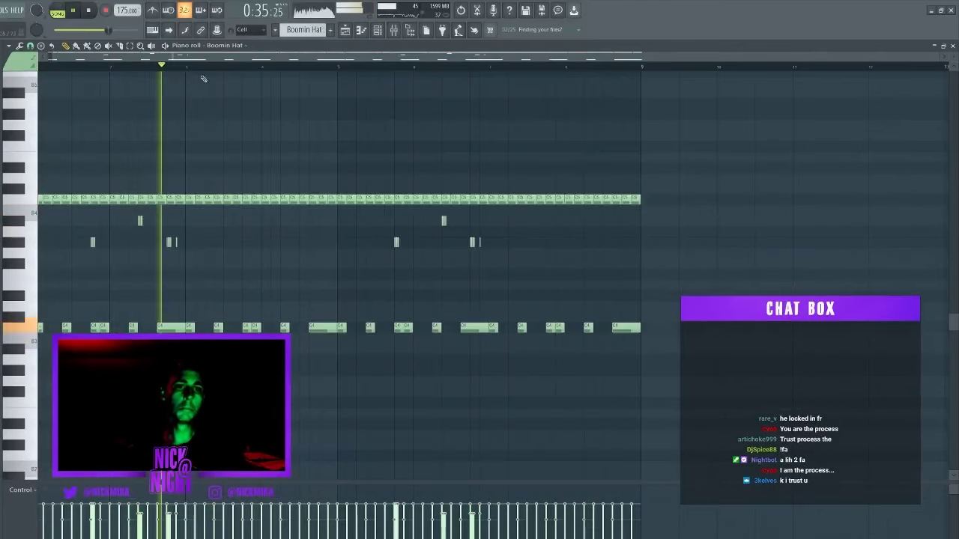
Step: Set the snap to 1/6 beat and replace the hat notes on beat 2 of bar 4 with a six-note C5 roll
scroll(217, 72, "up", 2)
left_click(30, 46)
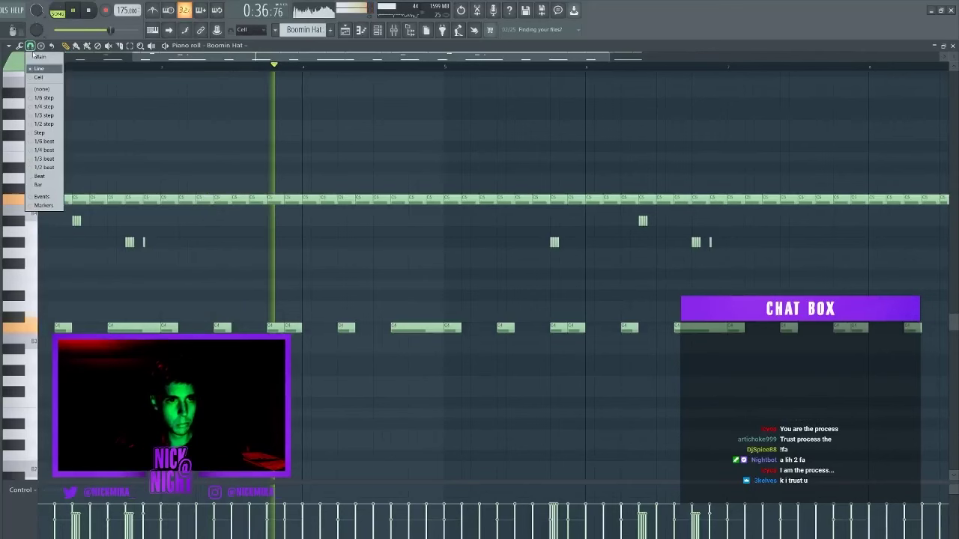
left_click(44, 141)
left_click_drag(330, 184, 355, 244)
left_click_drag(352, 200, 341, 197)
left_click(340, 201, "ctrl")
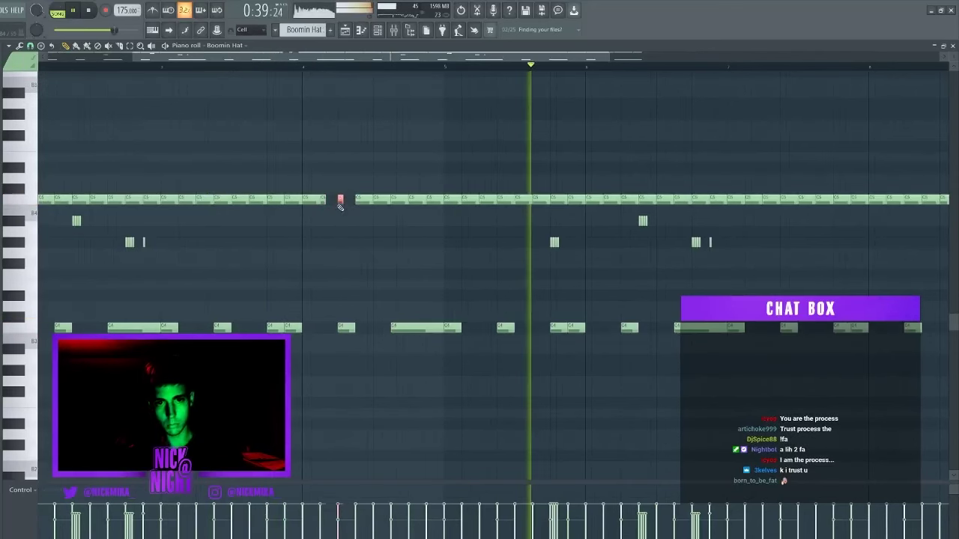
key("ctrl+b")
key("ctrl+b")
key("ctrl+b")
key("ctrl+b")
key("ctrl+b")
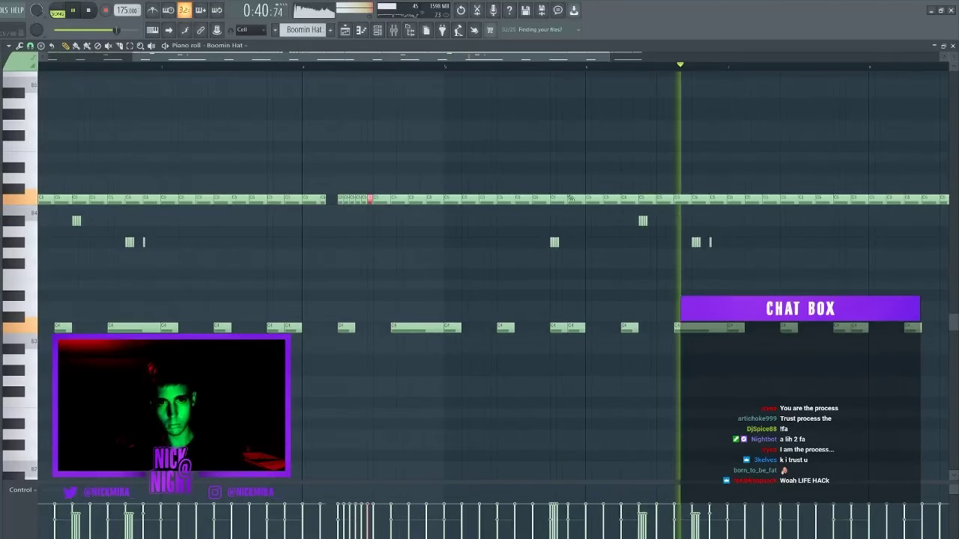
Step: Replace the hat note on beat 2 of bar 8 with a three-note C5 roll of short notes
mouse_move(912, 188)
left_mouse_down()
mouse_move(920, 238)
mouse_move(910, 200)
left_mouse_up()
key("ctrl+b")
key("ctrl+b")
left_click(924, 200)
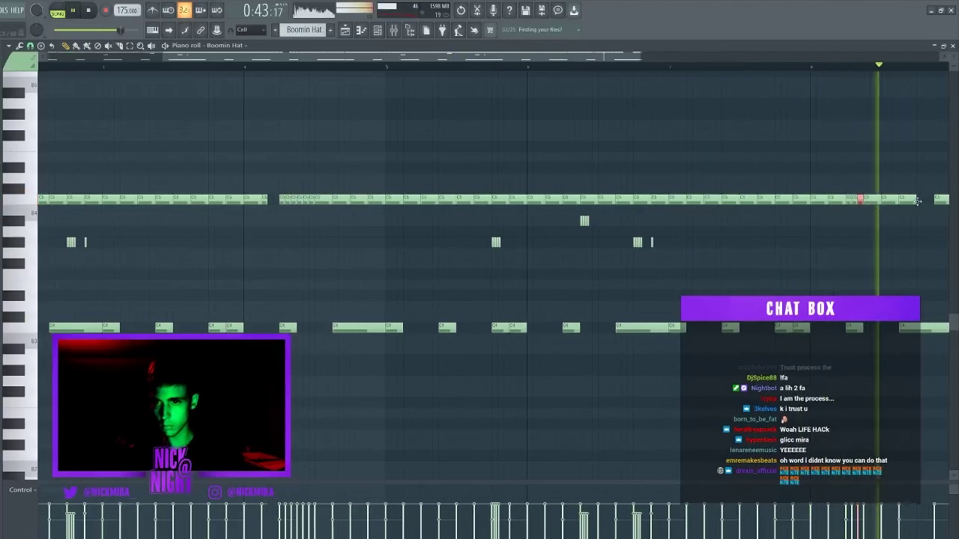
Step: Delete the unused Sampler channel from the channel rack and return to the playlist
key("F7")
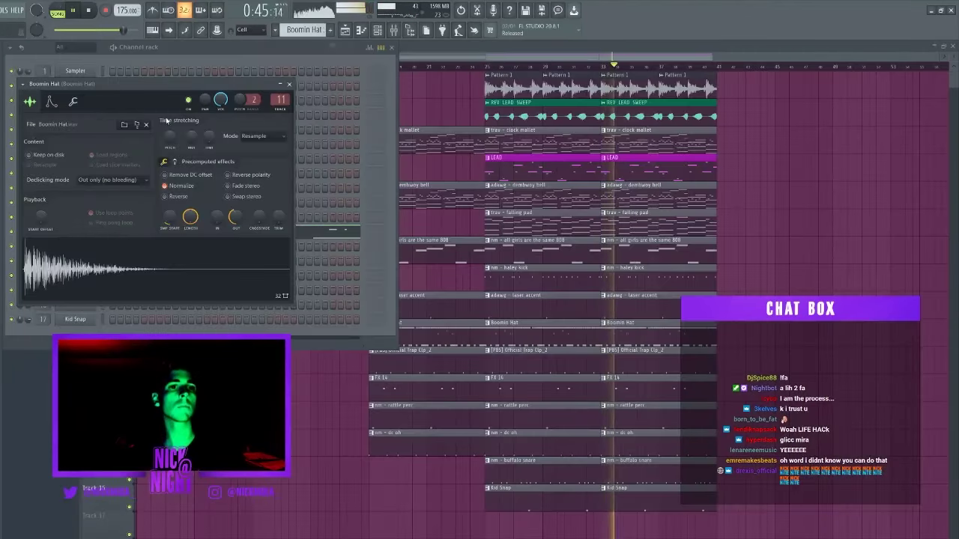
key("Escape")
right_click(72, 73)
key("d")
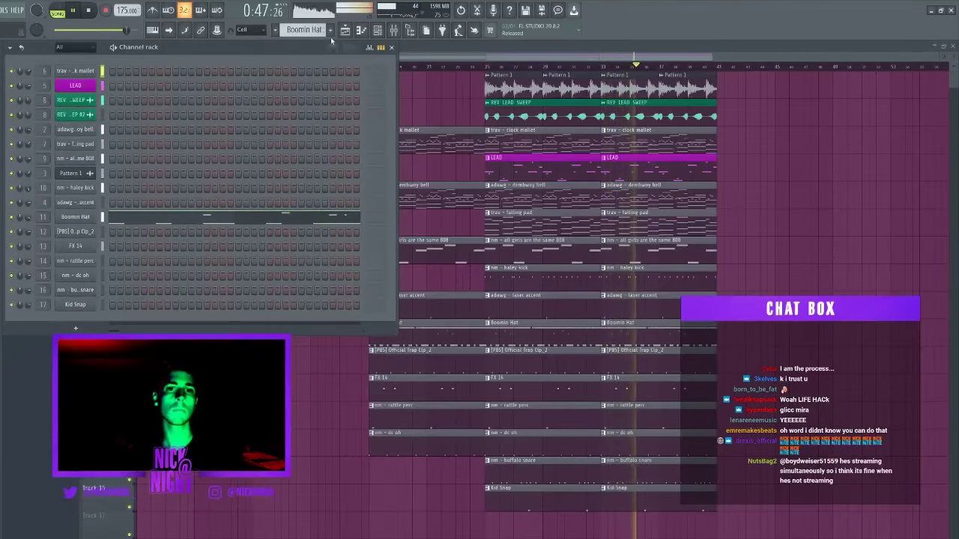
key("F5")
key("F6")
left_click(394, 33)
left_click(345, 32)
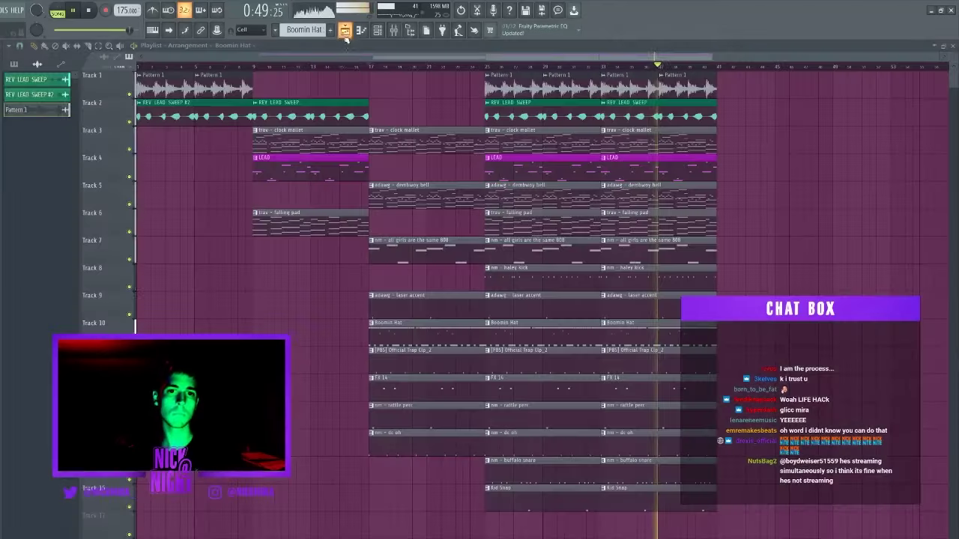
Step: In bars 1–8, copy in the trav - falling pad clip and delete the REV LEAD SWEEP #2 and both Pattern 1 clips
left_click(361, 66)
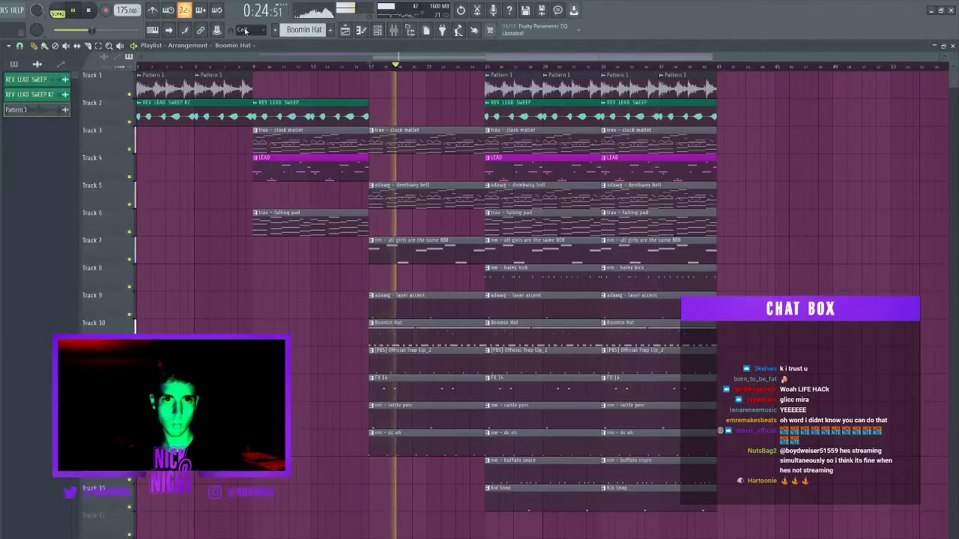
left_click(257, 66)
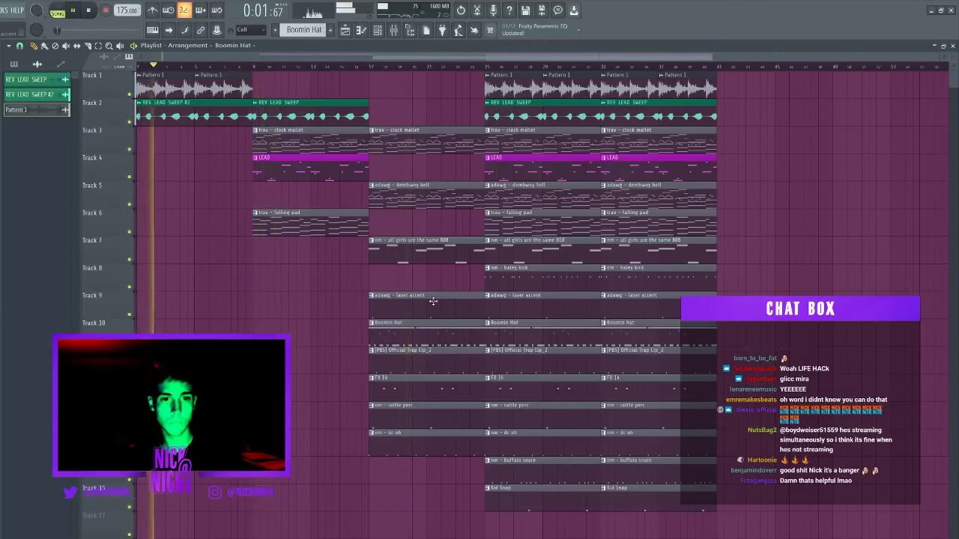
right_click(216, 120)
left_click_drag(277, 225, 160, 224)
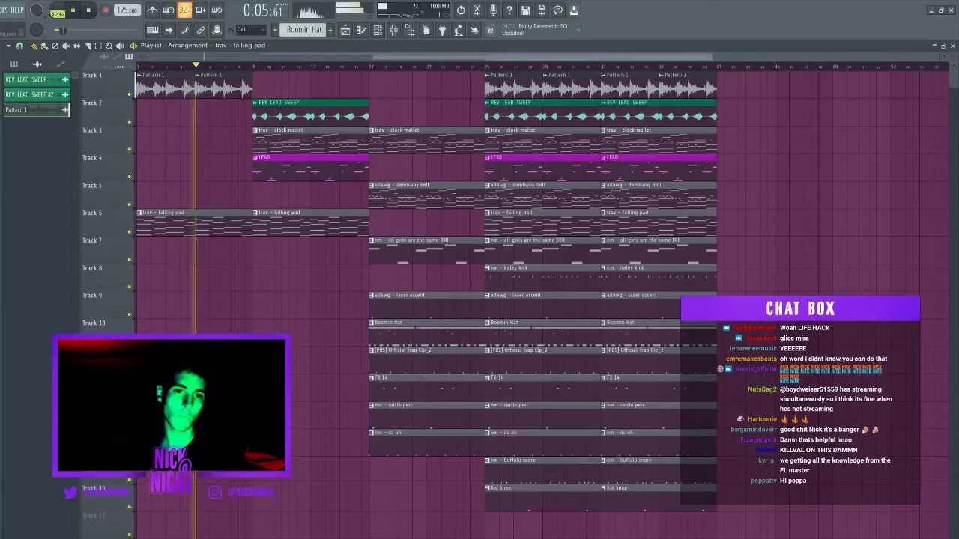
right_click(169, 88)
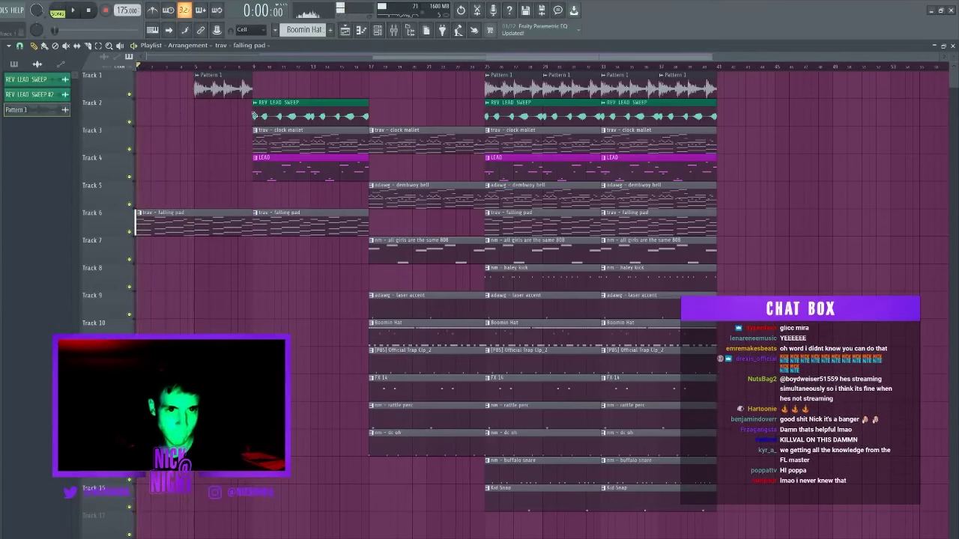
right_click(219, 86)
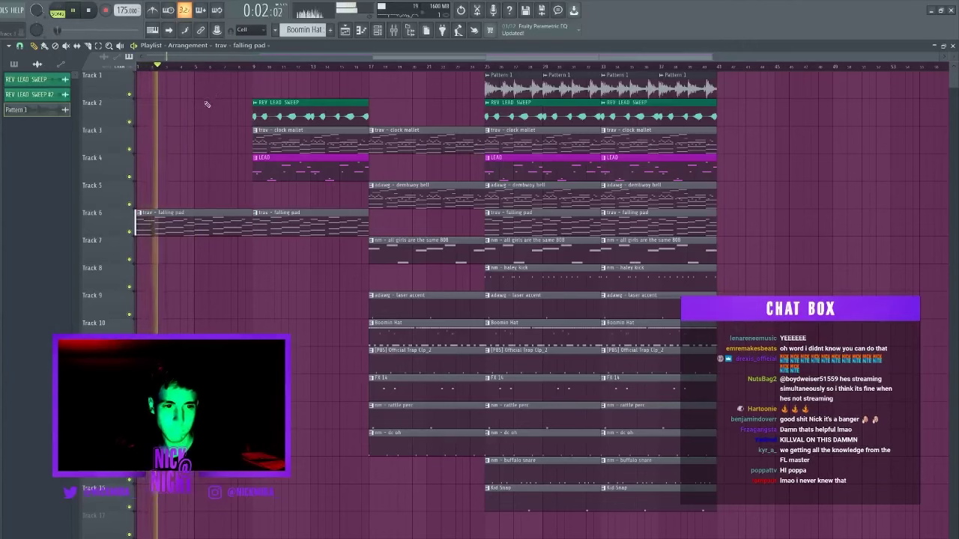
right_click(217, 88)
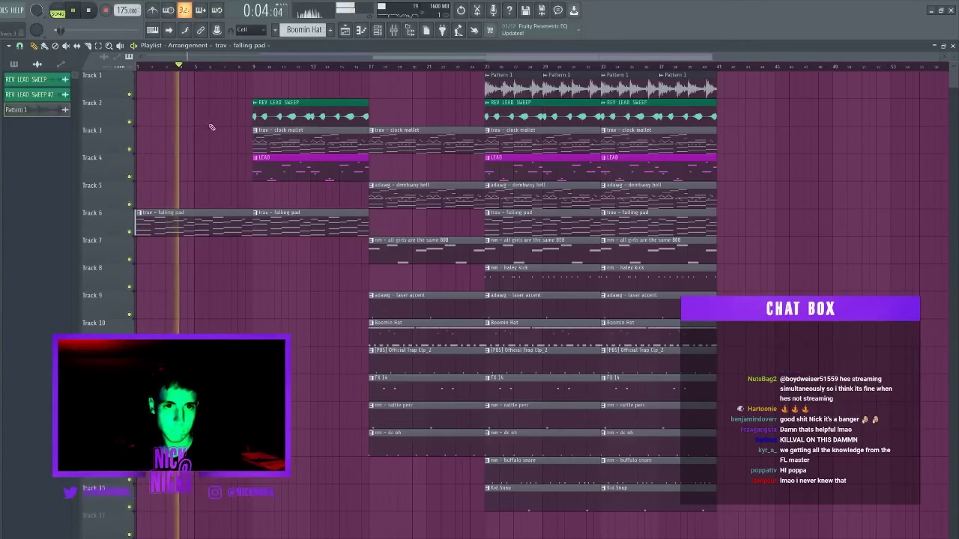
Step: In bars 9–16, replace trav - falling pad with adawg - dembwoy bell and copy in the track 10–14 percussion clips from bars 17–24, except FX 14
left_click_drag(273, 199, 308, 200)
right_click(319, 223)
left_click_drag(427, 334, 405, 480)
left_click_drag(412, 389, 295, 387)
key("ctrl+d")
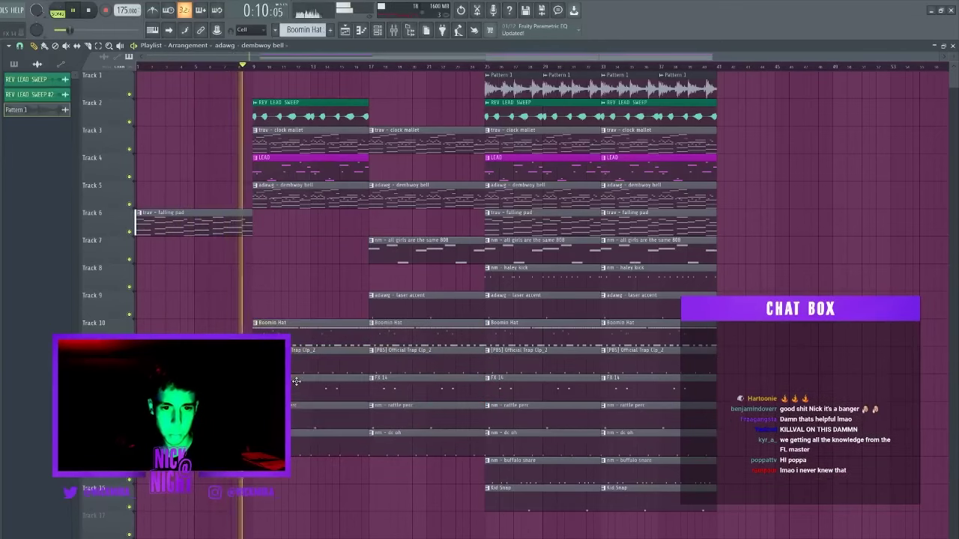
right_click(296, 383)
Step: Make the Boomin Hat clip in bars 9–16 unique and delete all its notes below the continuous C5 row
left_click(260, 327)
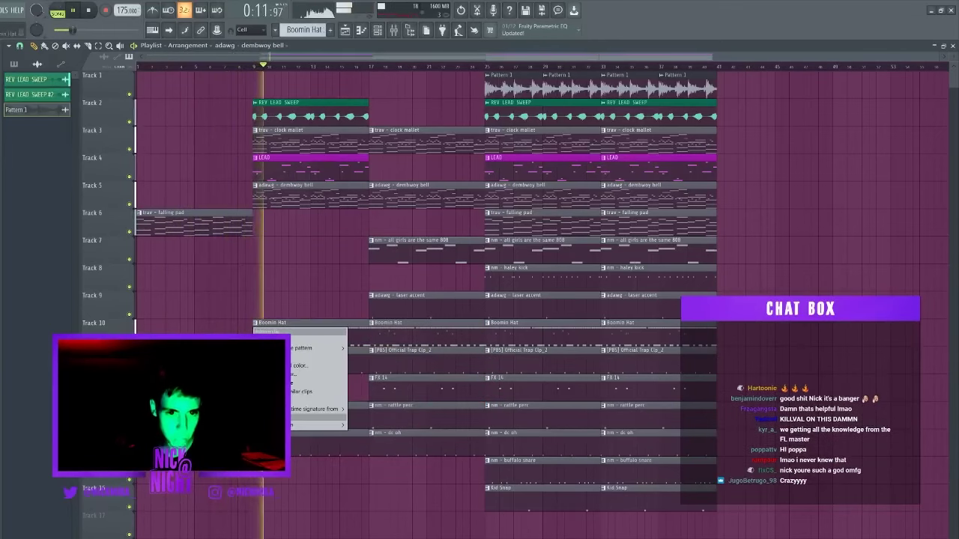
left_click(319, 388)
scroll(151, 73, "down", 6)
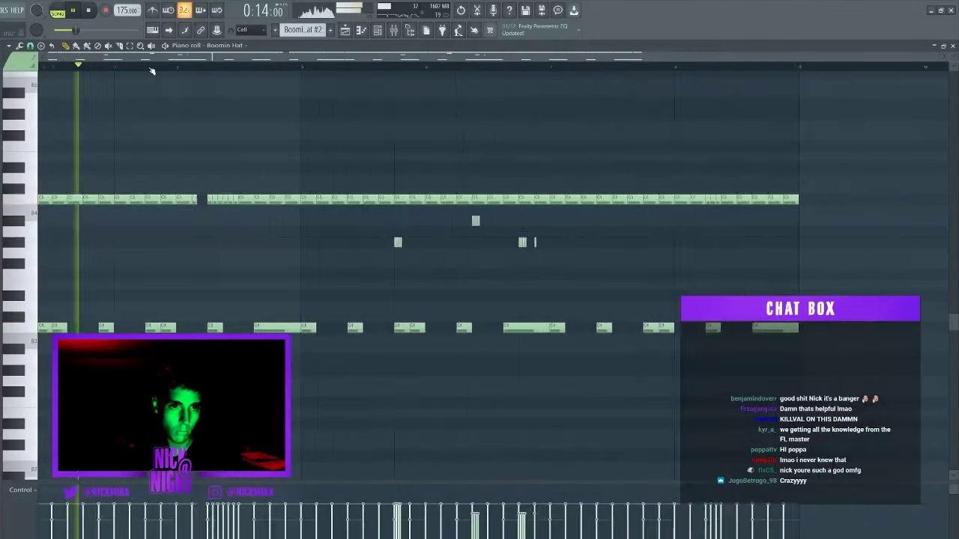
left_click_drag(30, 274, 30, 330)
key("Delete")
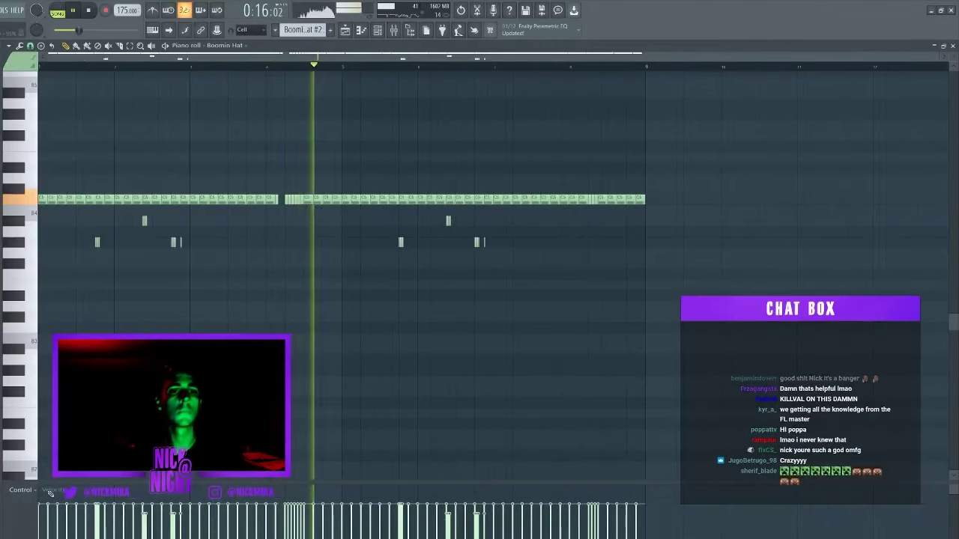
left_click_drag(31, 220, 33, 318)
key("Delete")
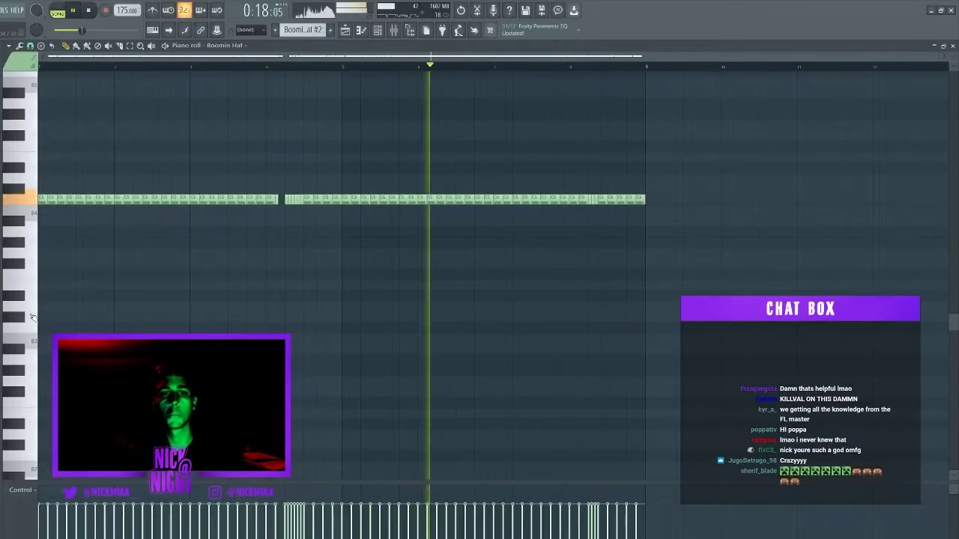
key("F5")
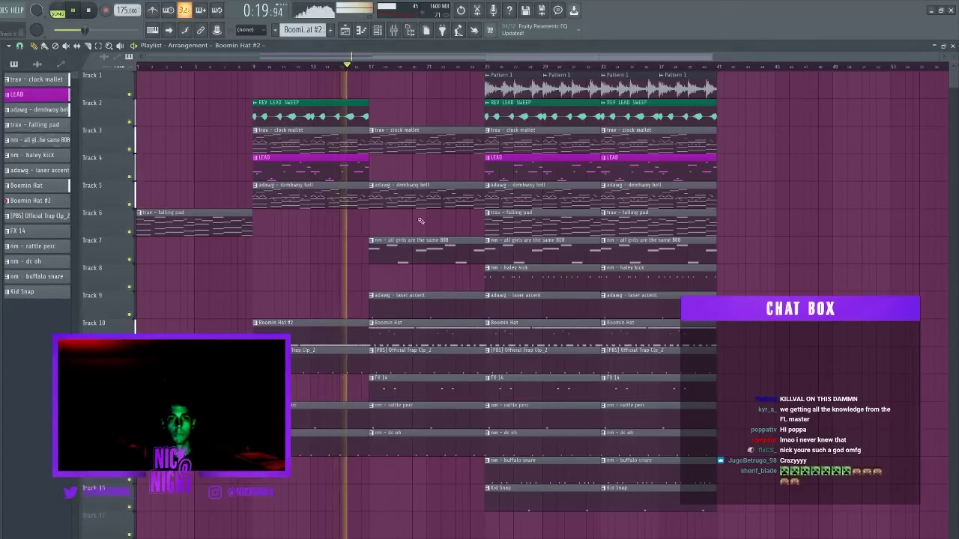
Step: In bars 17–24, delete the adawg - dembwoy bell and trav - clock mallet clips and add trav - falling pad and Pattern 1
right_click(412, 193)
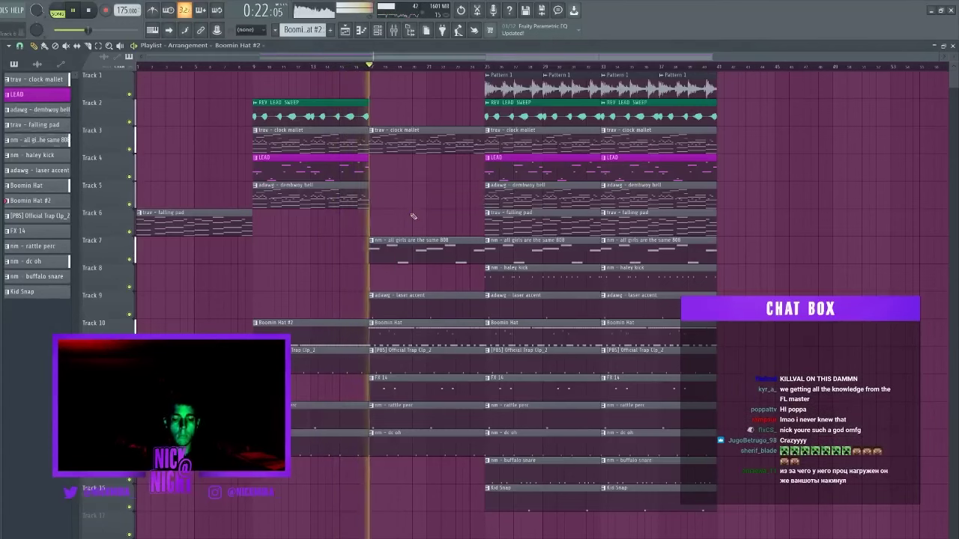
left_click_drag(550, 220, 434, 219)
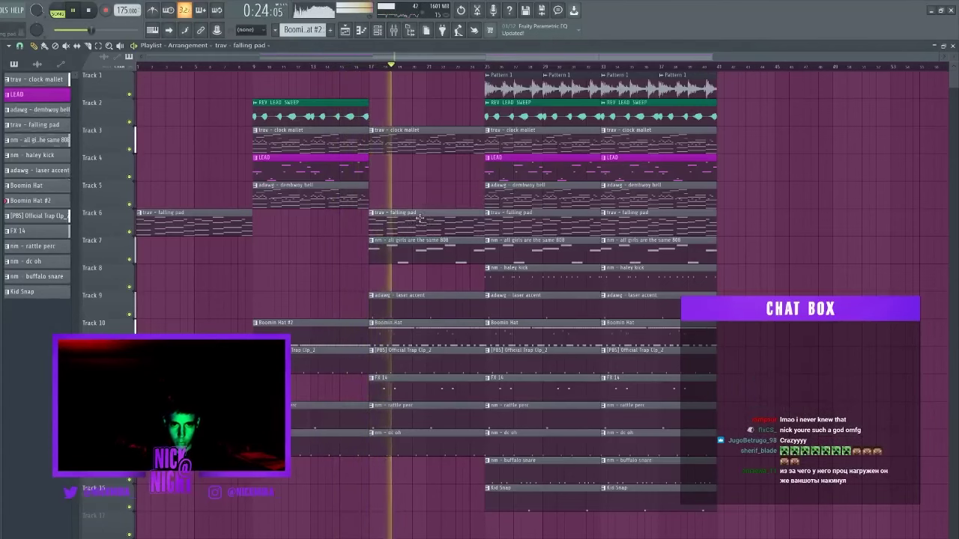
mouse_move(523, 113)
left_mouse_down()
mouse_move(511, 92)
mouse_move(379, 95)
left_mouse_up()
right_click(421, 116)
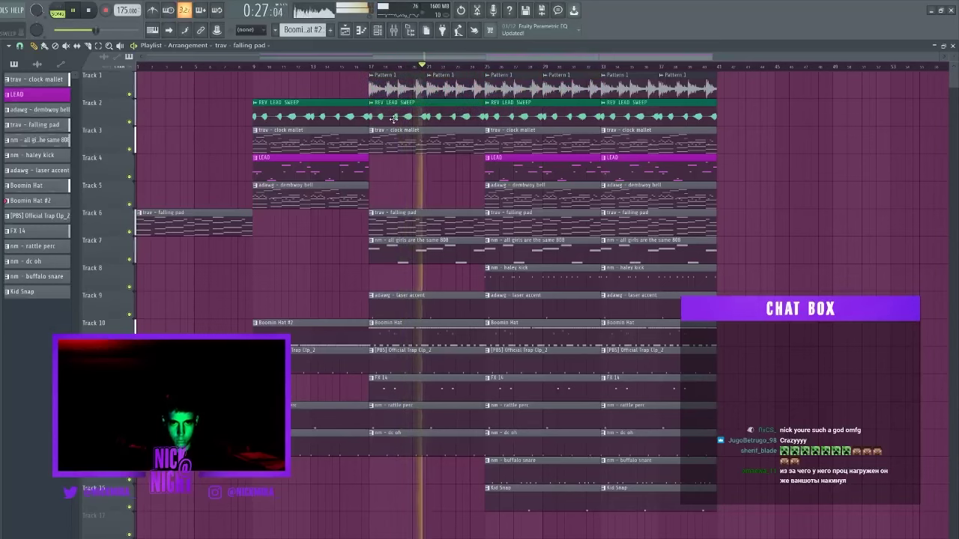
right_click(430, 143)
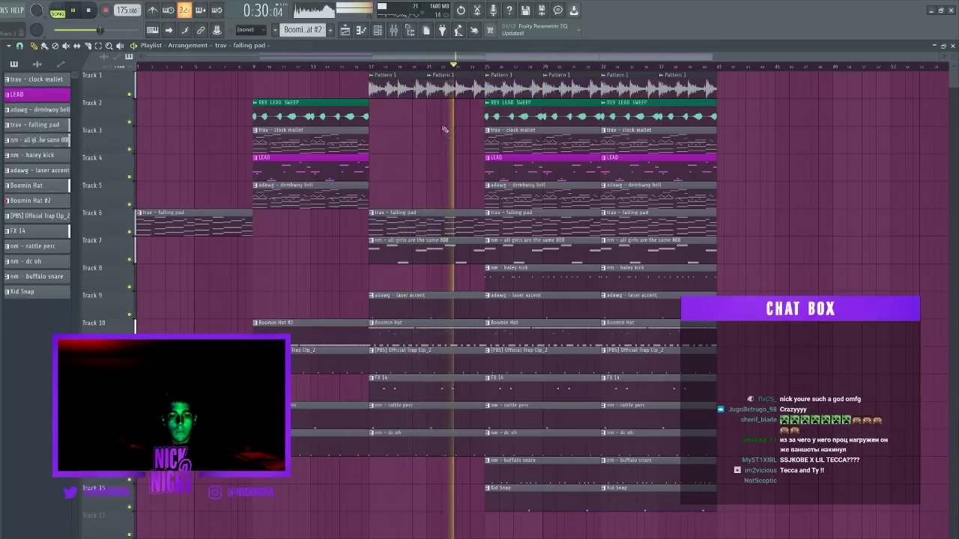
Step: Try removing trav - falling pad from bars 17–24 and adawg - dembwoy bell from bars 25–32, undoing each removal
right_click(435, 213)
key("ctrl+z")
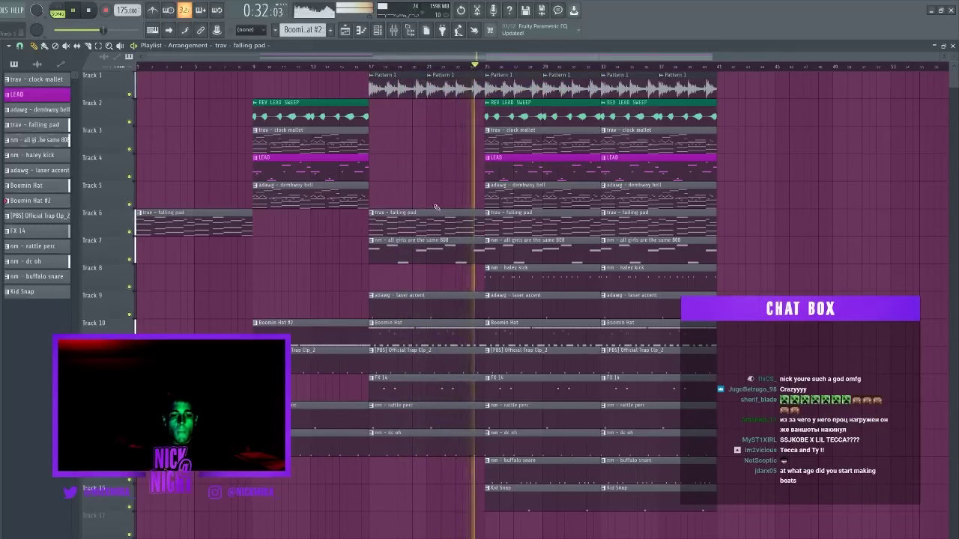
right_click(535, 201)
key("ctrl+z")
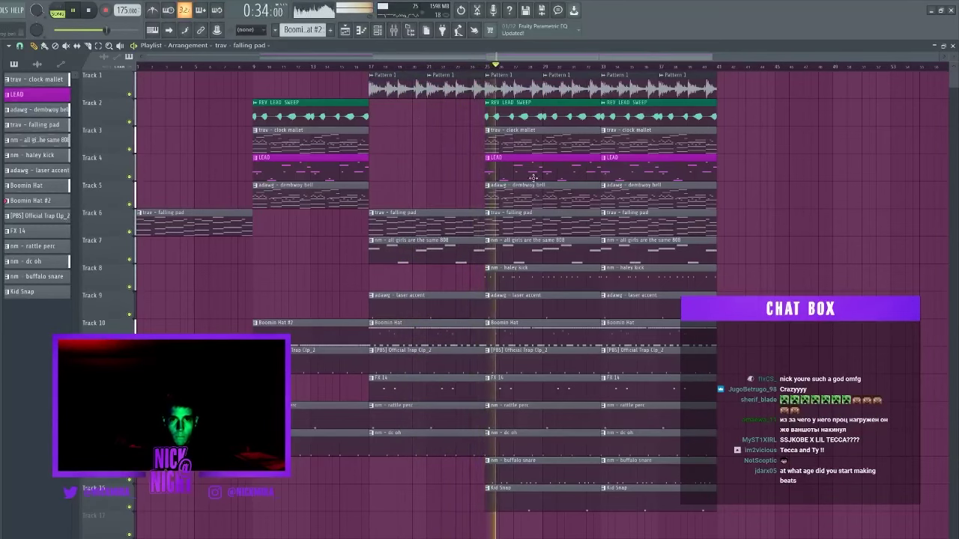
Step: Try removing LEAD from bars 25–32 and restore it, and delete the REV LEAD SWEEP clip there instead
right_click(537, 177)
key("ctrl+z")
right_click(521, 118)
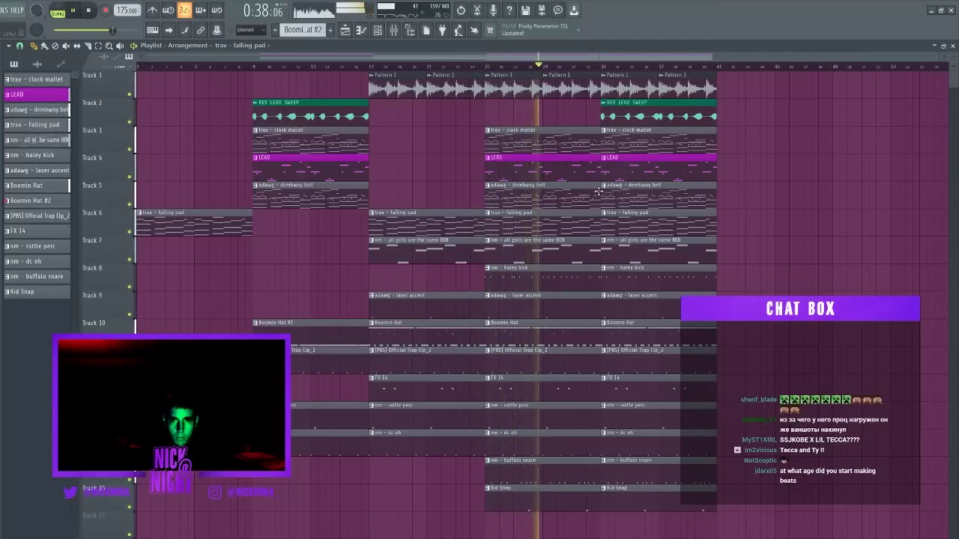
Step: Replace the track 8–16 percussion in bars 33–40 with a bars 17–32 duplicate spanning 33–48, using Boomin Hat #2 in bars 33–40
left_click_drag(600, 263, 717, 533)
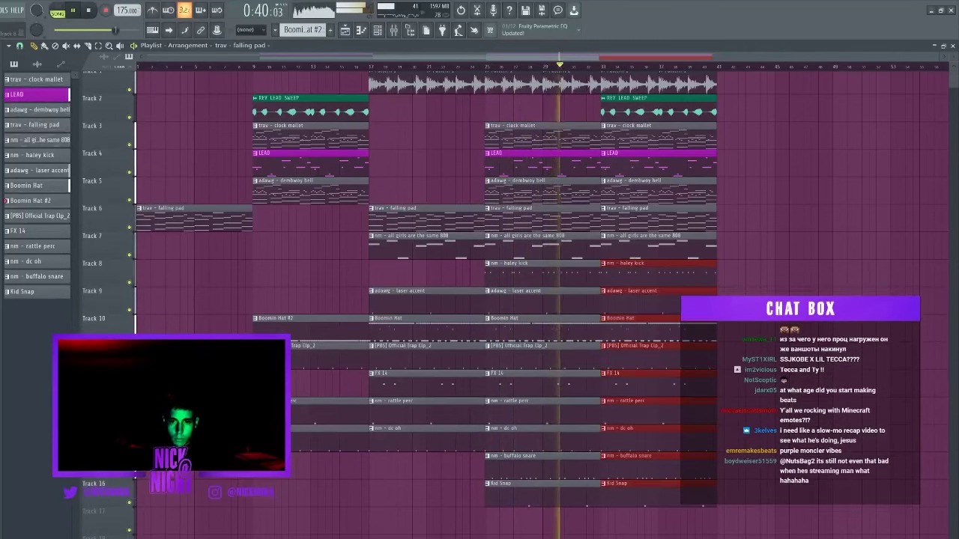
key("Delete")
left_click_drag(450, 280, 649, 526, "ctrl")
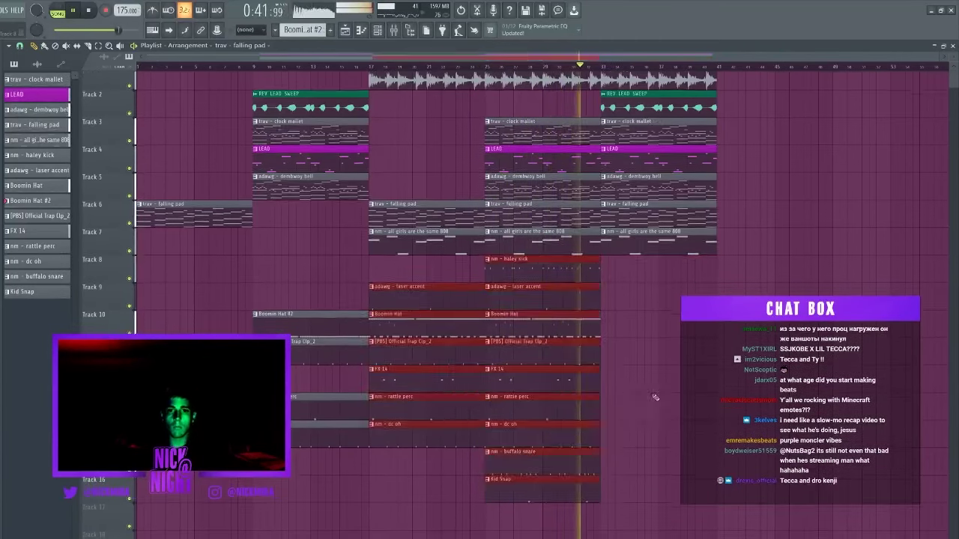
key("ctrl+b")
key("ctrl+d")
right_click(638, 325)
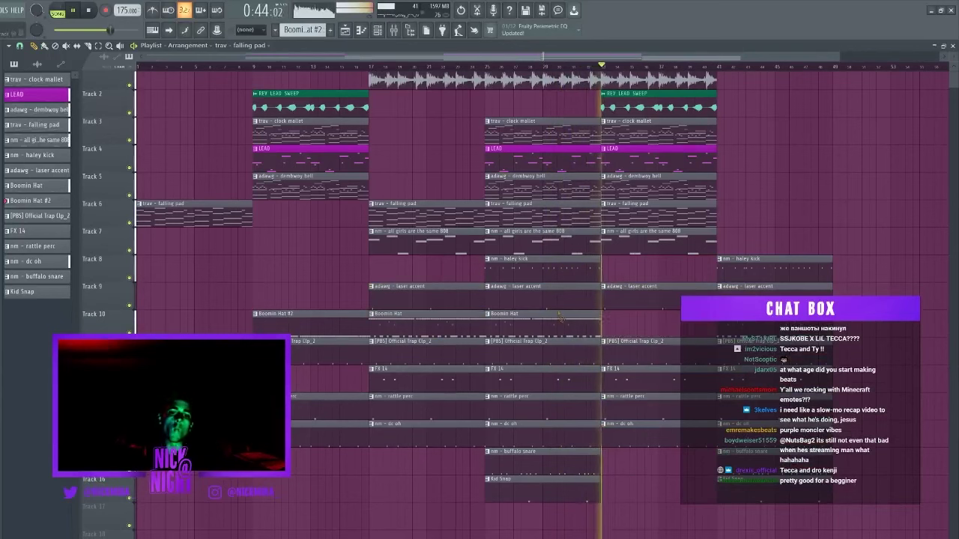
left_click_drag(317, 332, 664, 332, "shift")
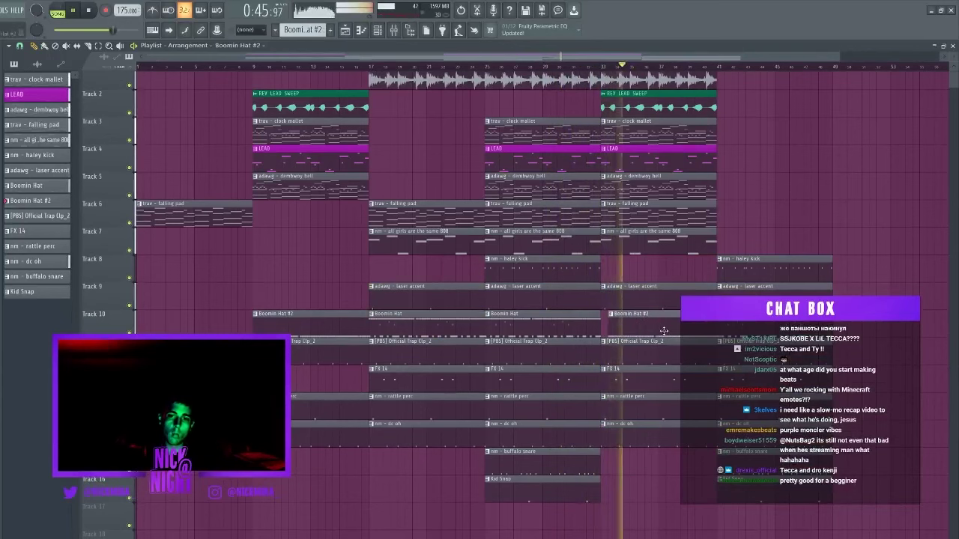
Step: Delete the track 2–7 melody and 808 clips from bars 33–40 and extend Pattern 1 through bar 48
right_click(652, 243)
right_click(652, 216)
right_click(651, 188)
right_click(648, 161)
right_click(645, 133)
right_click(642, 105)
scroll(625, 73, "down", 2)
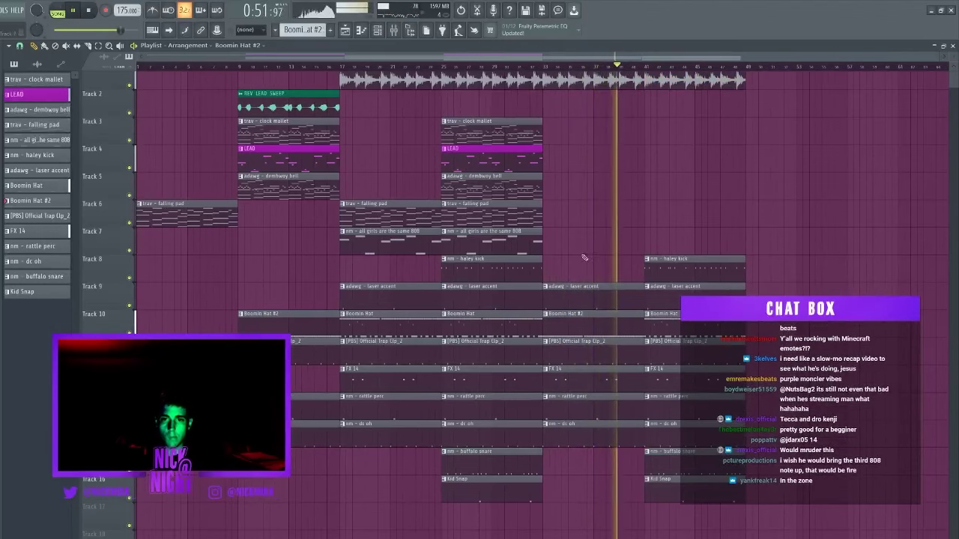
Step: Copy nm - all girls are the same 808 into bars 33–48, and try nm - haley kick in bars 33–40 before removing it
left_click(493, 266)
left_click(562, 263)
left_click(536, 244)
left_click(546, 242)
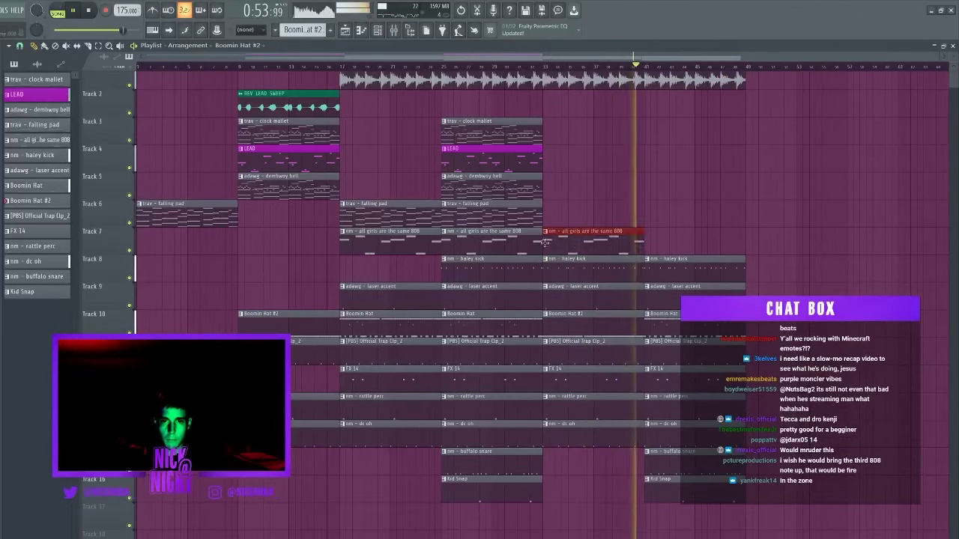
key("ctrl+b")
right_click(579, 250)
left_click_drag(488, 247, 589, 251)
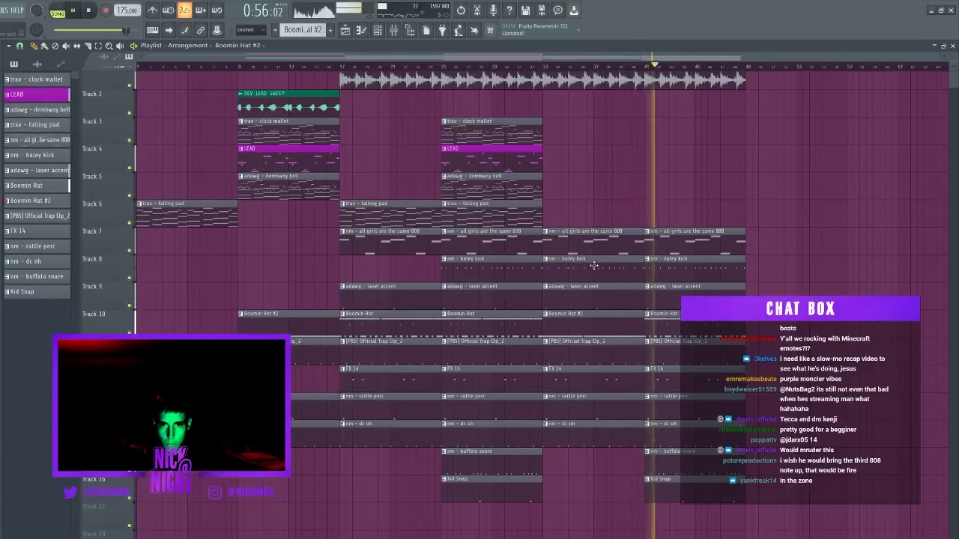
right_click(593, 265)
scroll(651, 454, "up", 1)
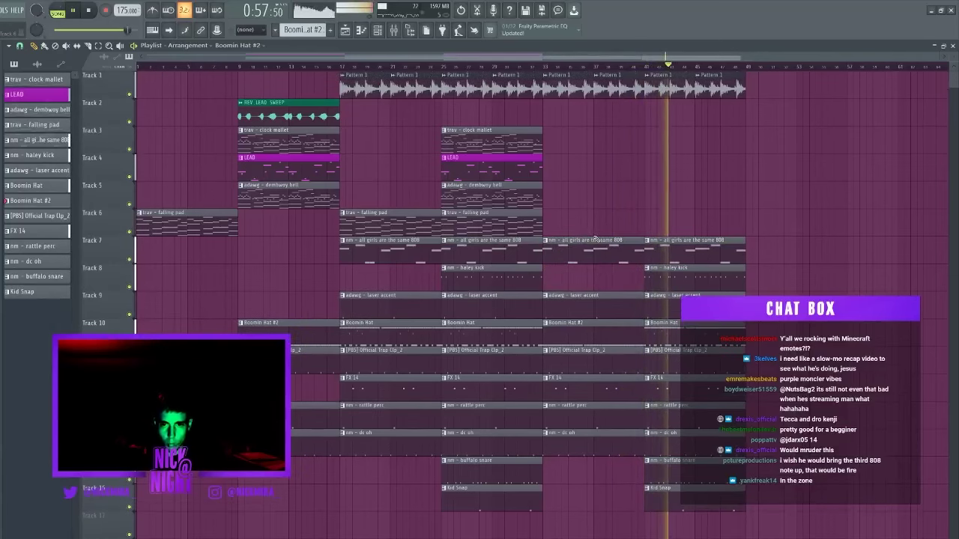
Step: Delete nm - buffalo snare from bars 41–48 and nm - dc oh from bars 33–48, trying a Kid Snap removal and undoing it
right_click(665, 472)
right_click(659, 447)
right_click(621, 446)
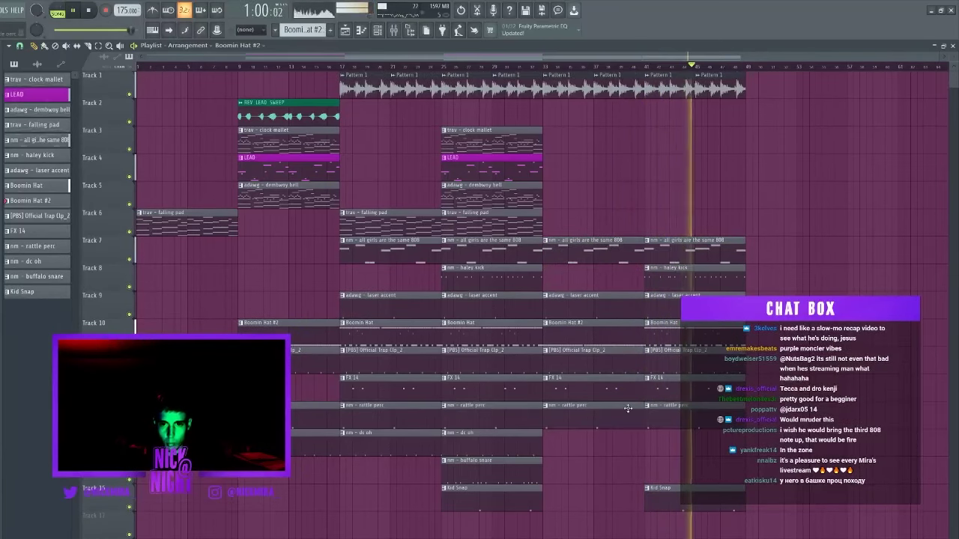
right_click(695, 496)
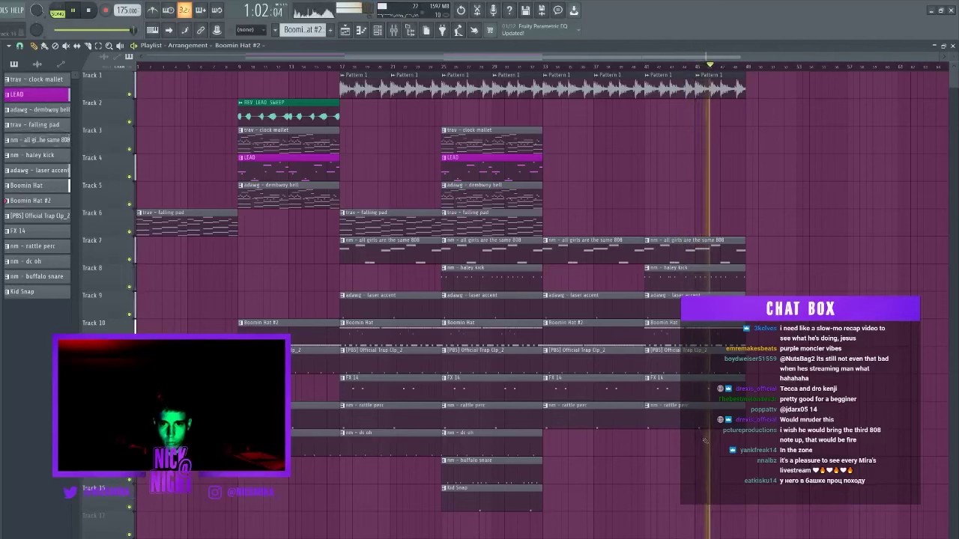
key("ctrl+z")
Step: Replace the Boomin Hat clip in bars 41–48 with a duplicate from bars 25–32 and make that clip unique
right_click(666, 336)
left_click_drag(636, 335, 540, 335)
key("ctrl+b")
key("ctrl+d")
key("ctrl+z")
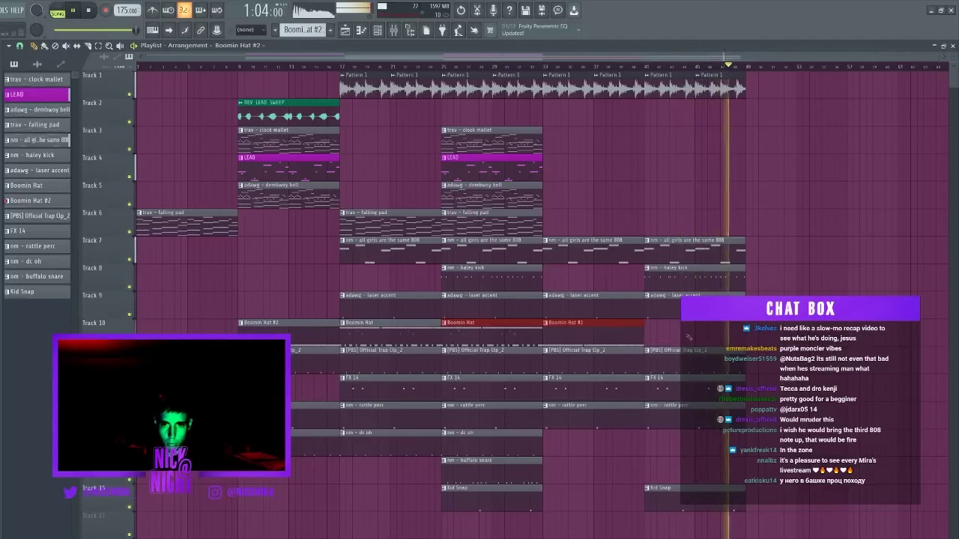
key("ctrl+b")
key("ctrl+d")
left_click(648, 323)
left_click(671, 384)
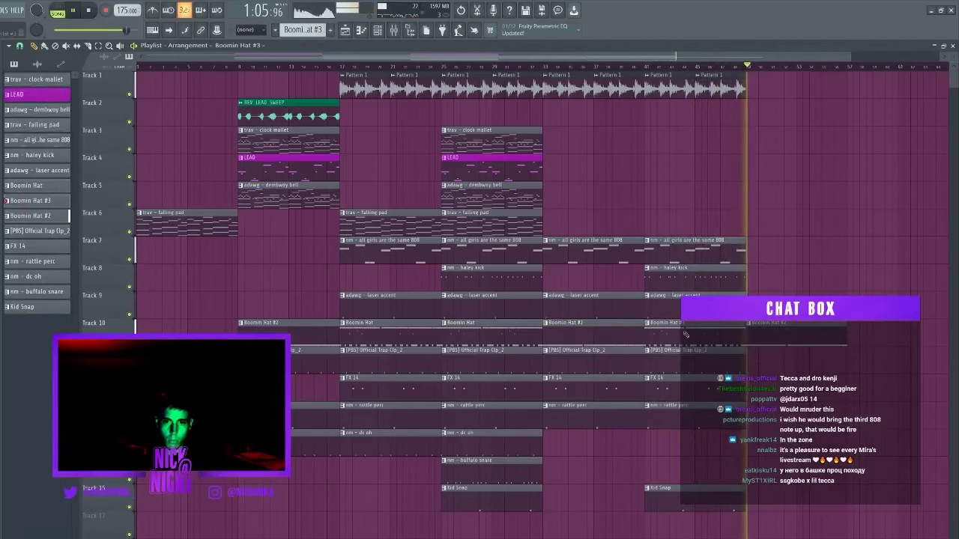
Step: Delete all the C4-row notes from the unique hat pattern in bars 41–48
double_click(685, 335)
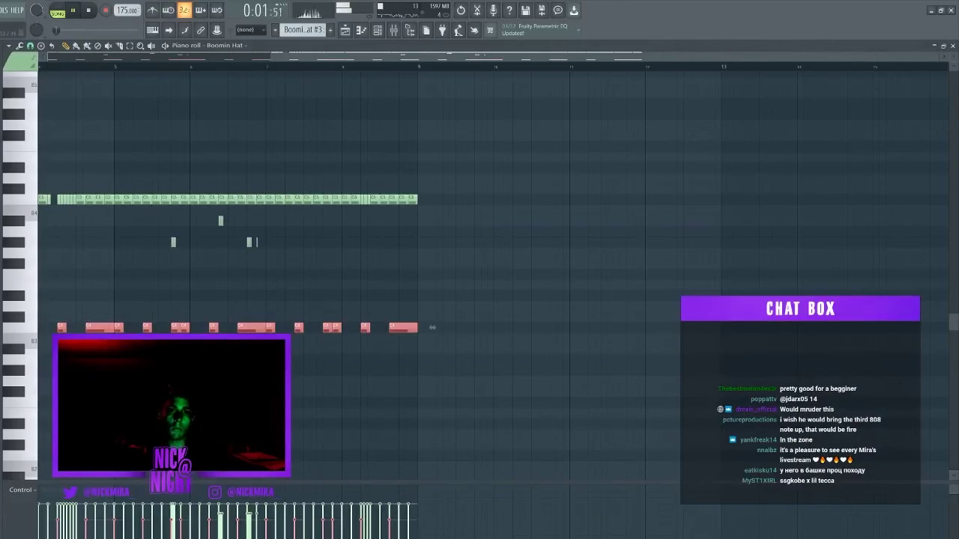
scroll(190, 69, "left", 3)
key("Delete")
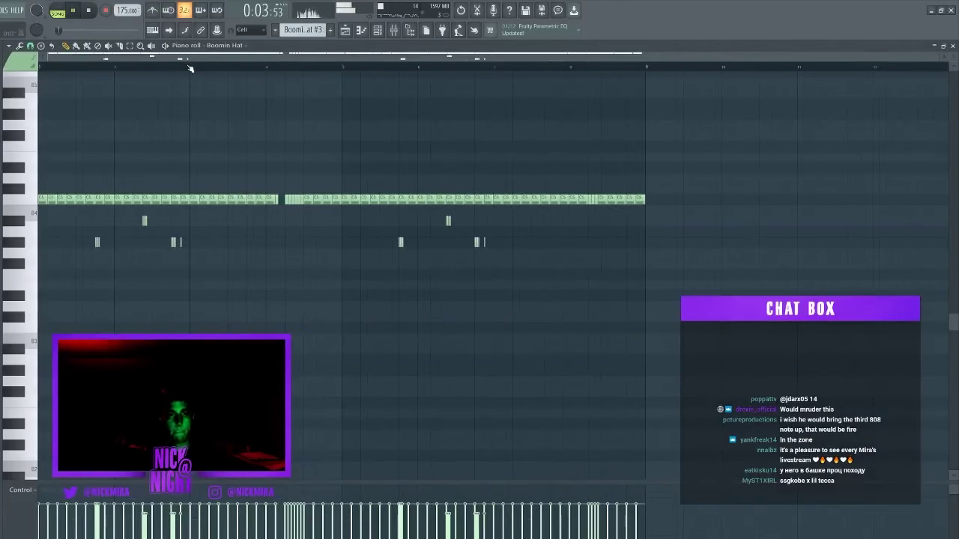
Step: Remove a C5 hat note near the start of bar 1 in the unique hat pattern and play the part back
left_click_drag(190, 69, 43, 334)
left_click(41, 69)
scroll(73, 69, "up", 4)
key("space")
key("space")
right_click(66, 333)
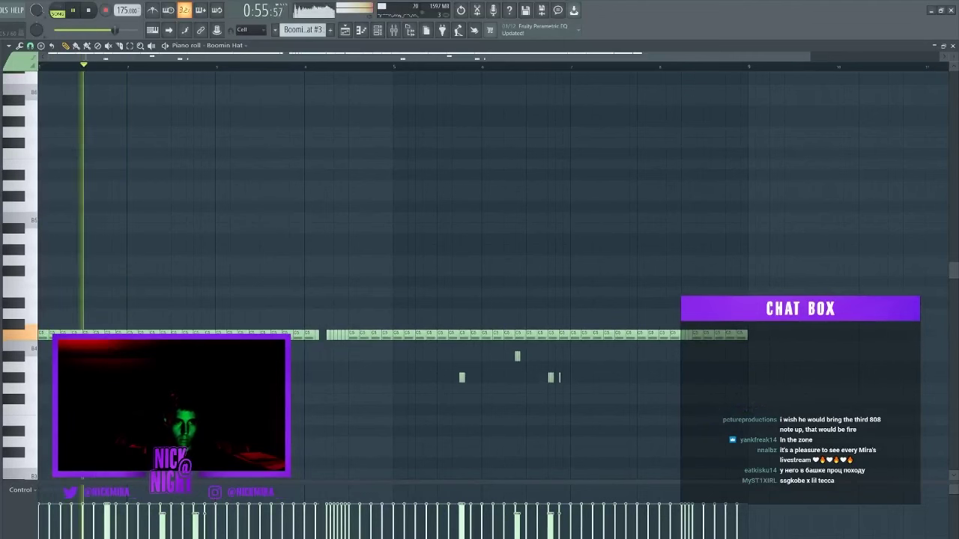
key("space")
key("space")
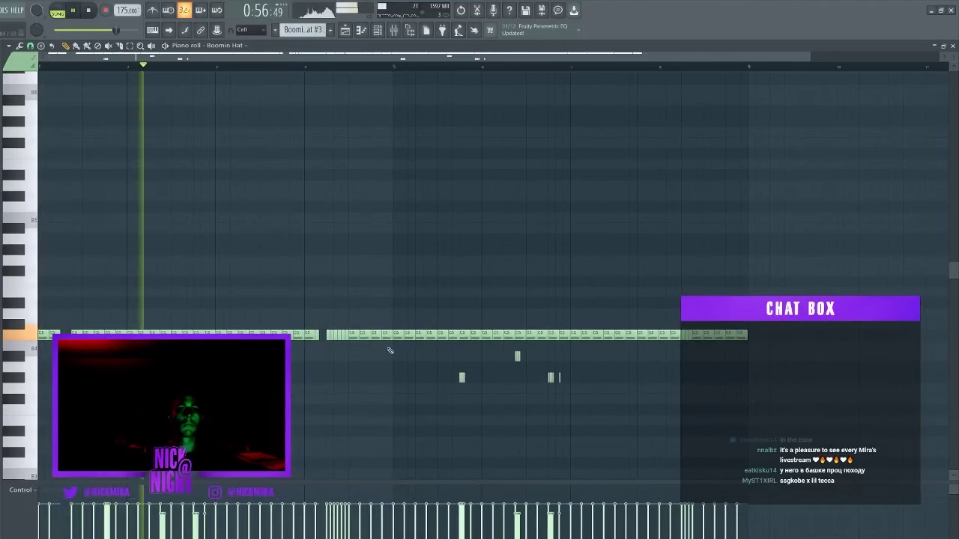
Step: Return to the playlist and delete the extra Boomin Hat #2 clip after bar 48 and the Pattern 1 clips in bars 41–48
key("Escape")
key("Escape")
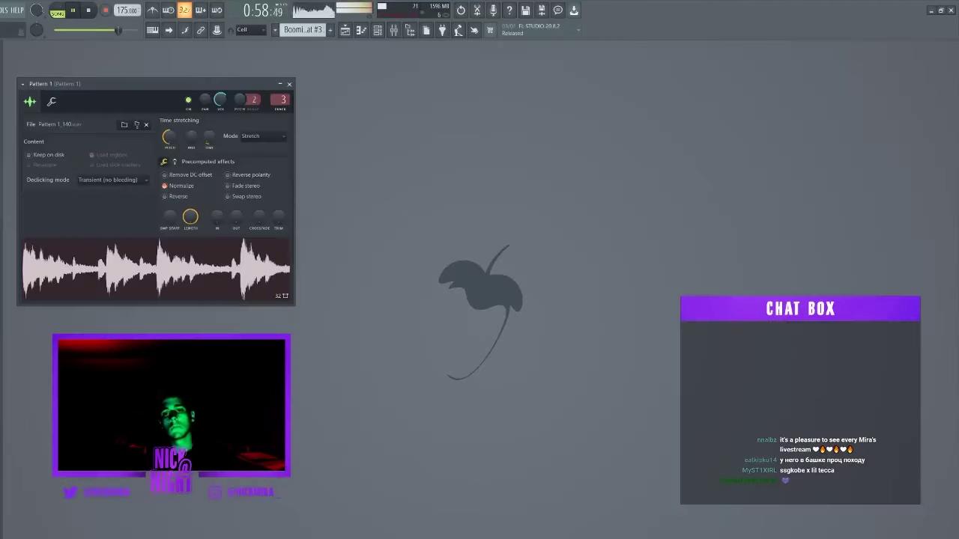
left_click(345, 31)
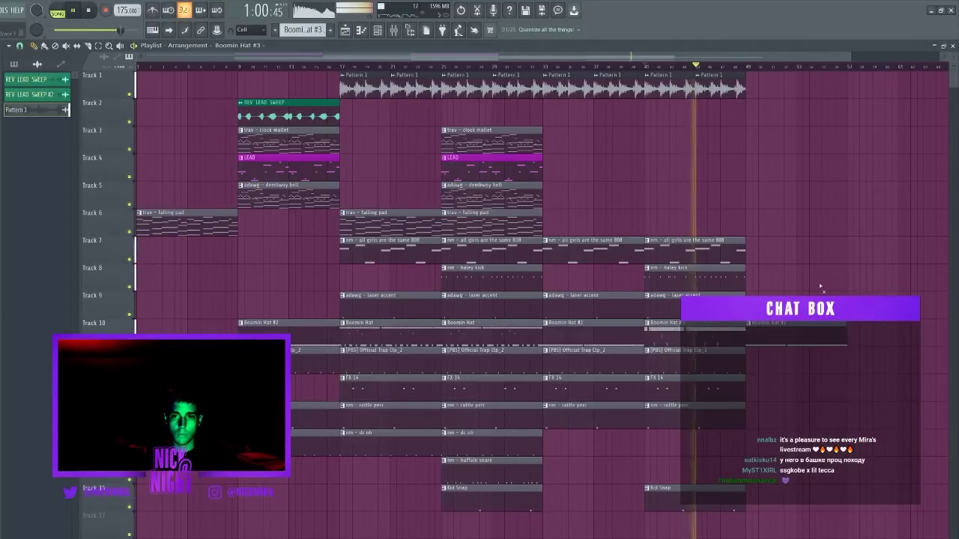
left_click_drag(809, 129, 812, 132)
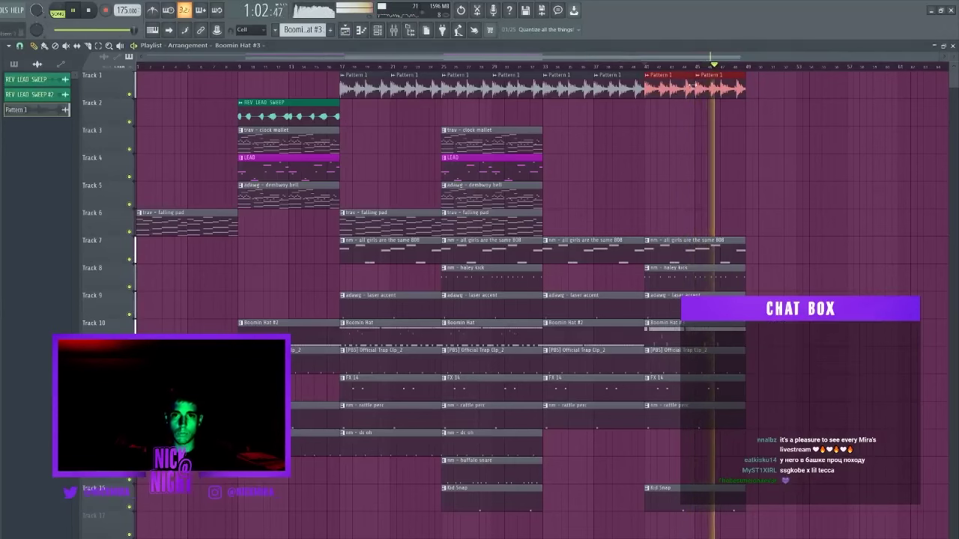
key("Delete")
Step: Copy the trav - clock mallet clip from bars 25–32 into bars 41–48, leaving bars 33–40 empty on its track
left_click(517, 139, "ctrl")
key("ctrl+b")
key("ctrl+b")
key("ctrl+d")
right_click(598, 138)
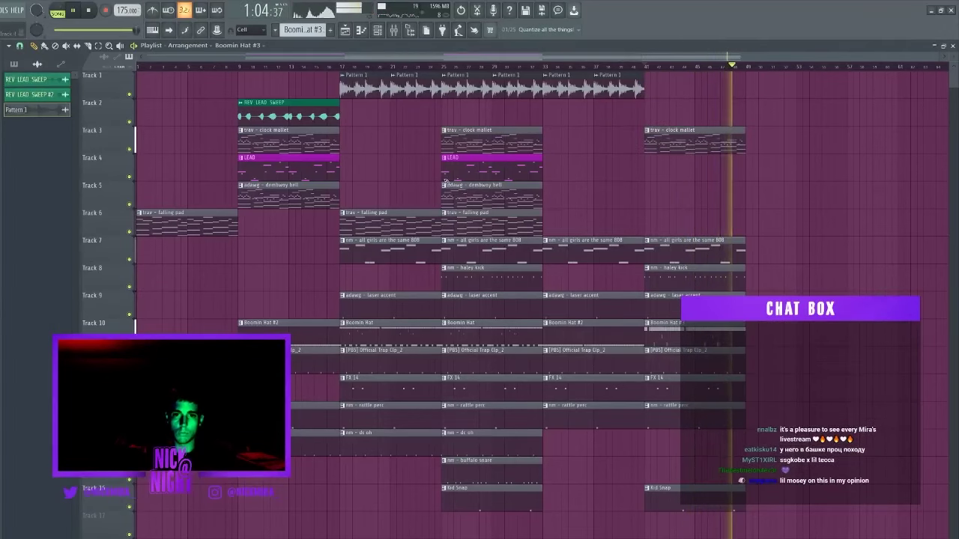
Step: Try LEAD in bars 33–40 and adawg - dembwoy bell in bars 33–48, removing both from bars 33–40
left_click_drag(466, 174, 567, 176)
right_click(565, 177)
key("space")
key("space")
left_click_drag(471, 196, 572, 196)
key("ctrl+b")
key("ctrl+d")
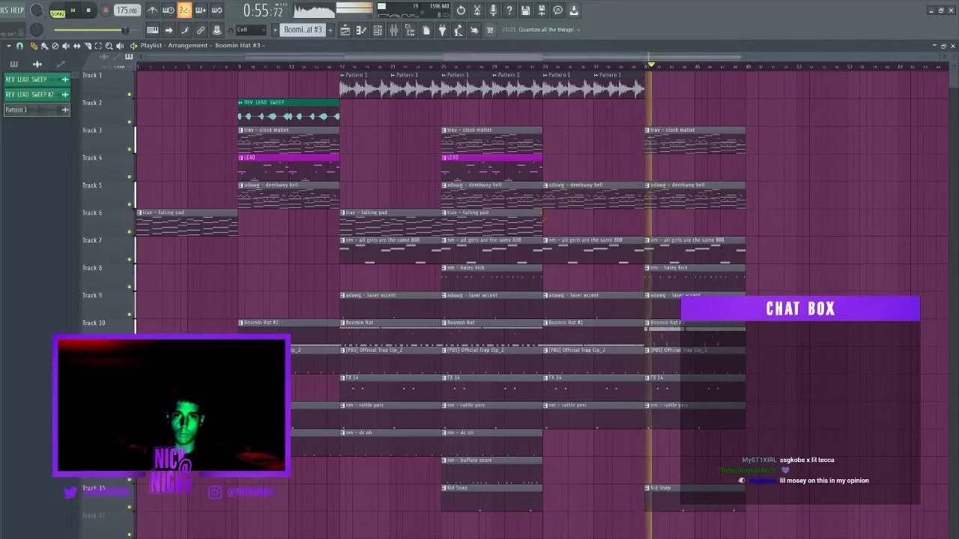
right_click(572, 197)
Step: Copy trav - falling pad into bars 33–48 and delete adawg - dembwoy bell from bars 41–48
left_click(495, 224, "ctrl")
key("ctrl+b")
key("ctrl+b")
key("ctrl+d")
right_click(681, 197)
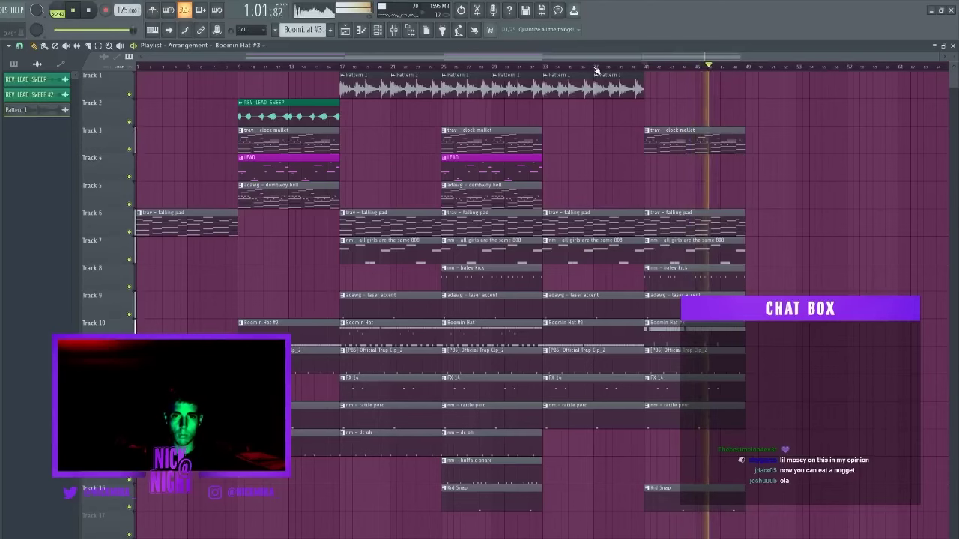
Step: Try two Pattern 1 clips and a trav - falling pad clip in bars 49–56
key("ctrl+b")
key("ctrl+b")
right_click(665, 90)
right_click(708, 90)
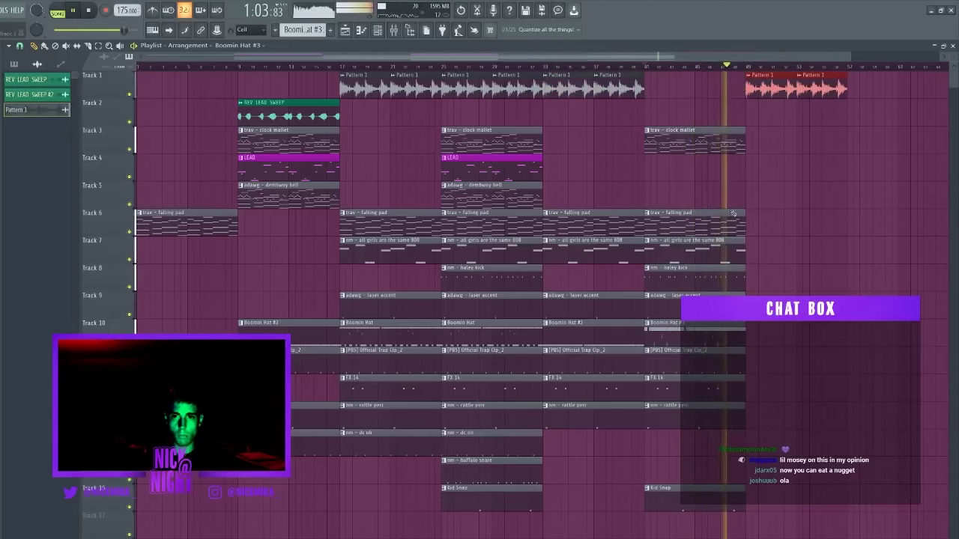
left_click(734, 219, "ctrl")
key("ctrl+b")
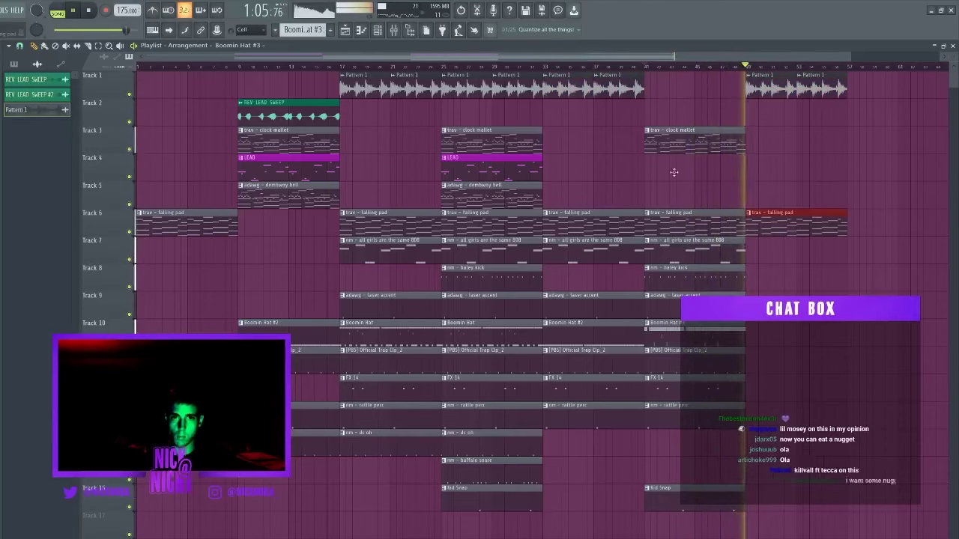
scroll(551, 77, "down", 1)
key("ctrl+d")
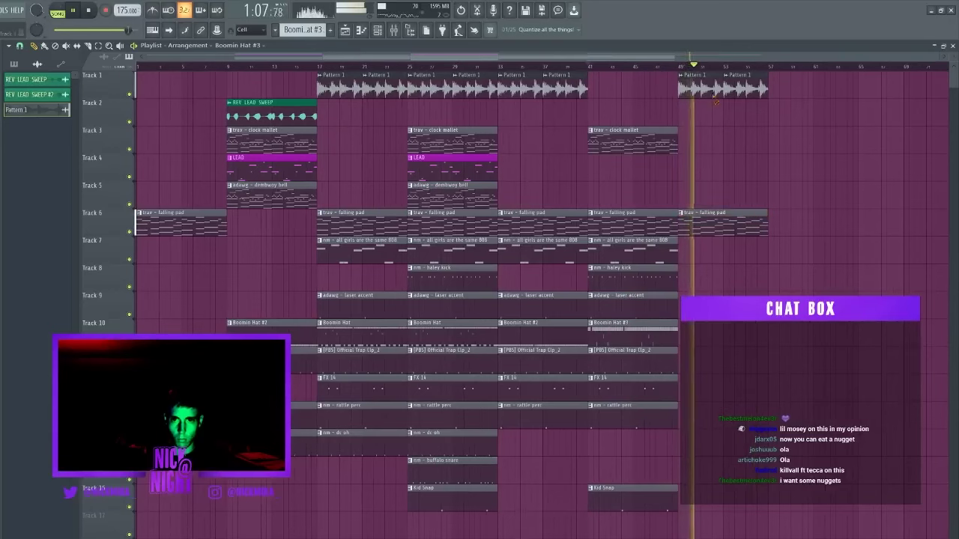
Step: Delete Pattern 1 from bars 49–56 and copy the LEAD and adawg - dembwoy bell clips from bars 25–32 there
right_click(703, 87)
right_click(738, 88)
left_click_drag(501, 165, 487, 195)
key("ctrl+b")
key("ctrl+b")
key("ctrl+b")
right_click(615, 196)
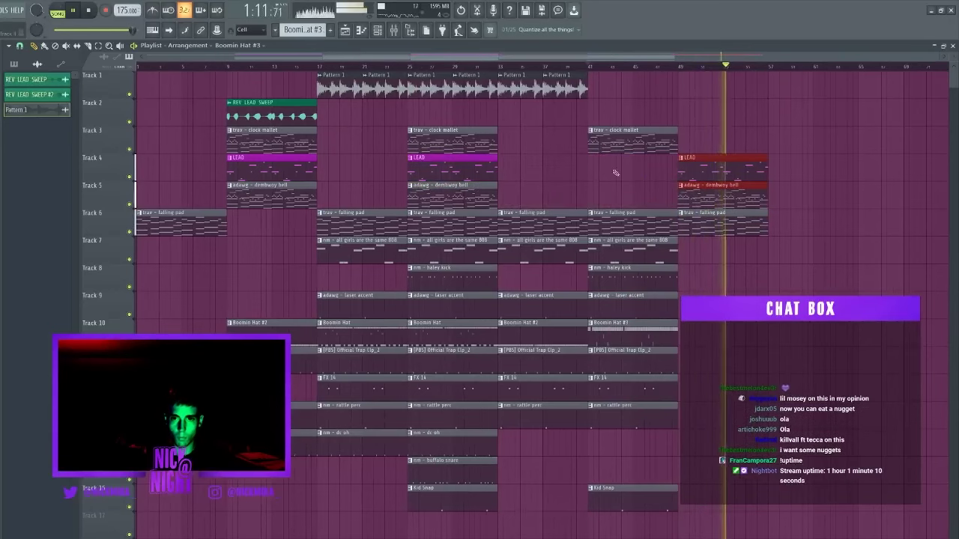
key("ctrl+d")
Step: In bars 49–56, replace trav - falling pad with copies of trav - clock mallet and REV LEAD SWEEP
left_click_drag(639, 148, 728, 152)
right_click(728, 230)
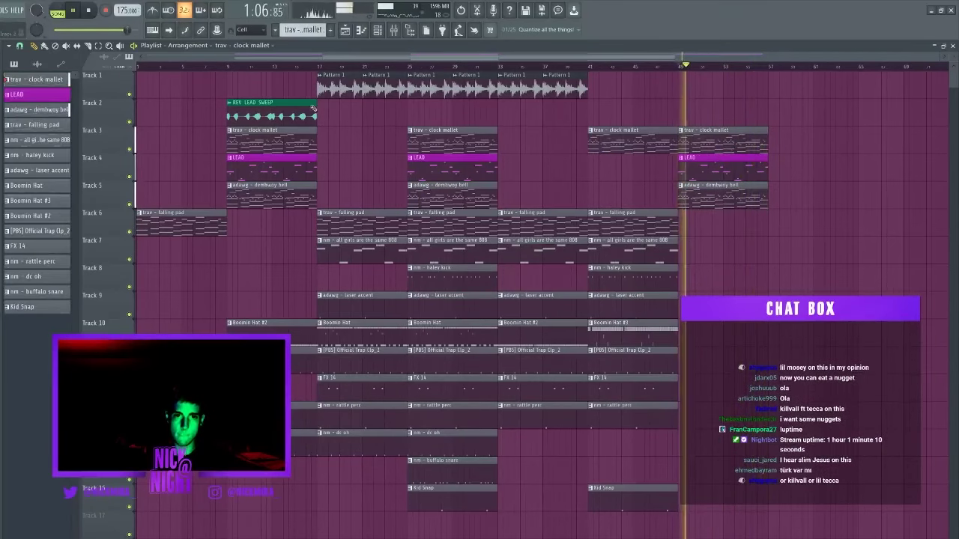
left_click_drag(314, 107, 738, 118)
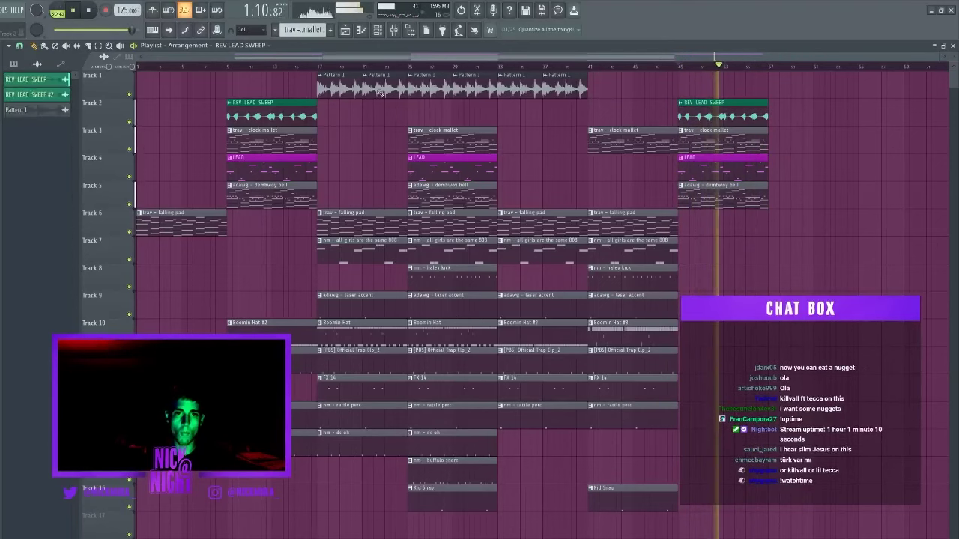
left_click_drag(322, 77, 911, 518)
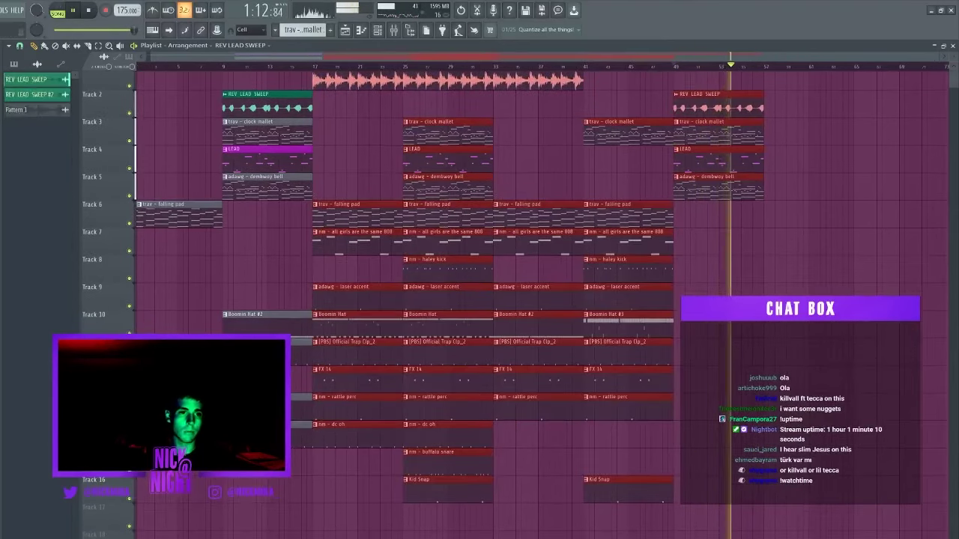
key("ctrl+d")
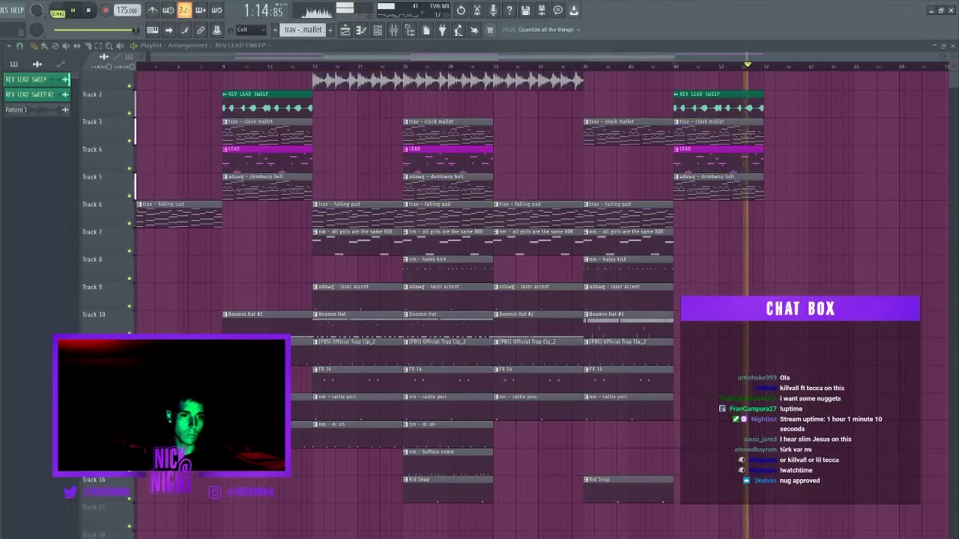
Step: Add the DC - WhiteNoiz TransFX sample at the start of Track 17 and route it to mixer track 1
left_click_drag(1, 525, 160, 517)
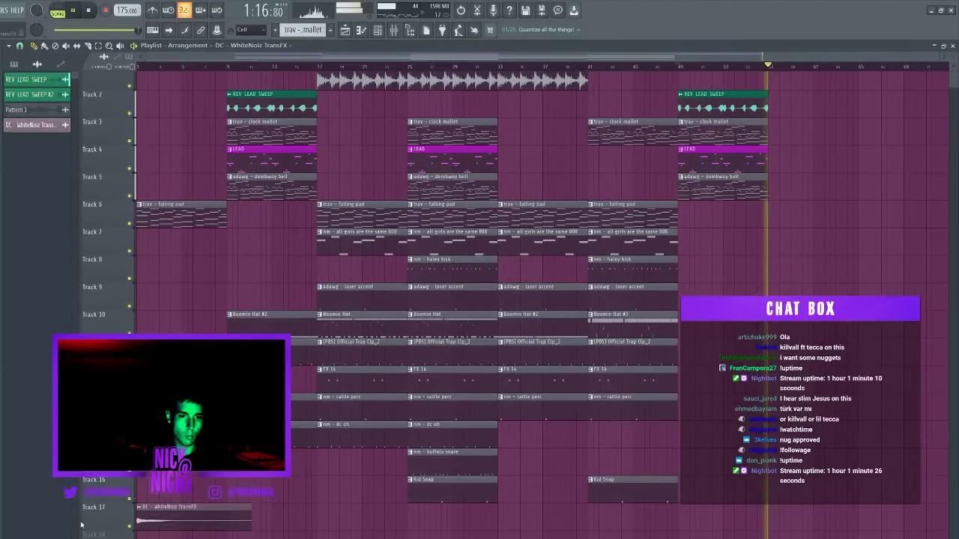
double_click(160, 508)
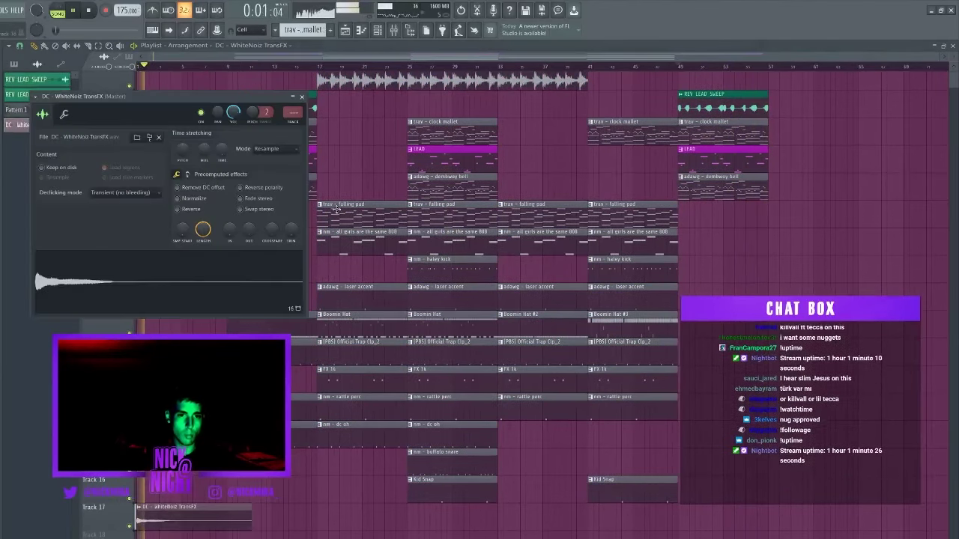
left_click(296, 123)
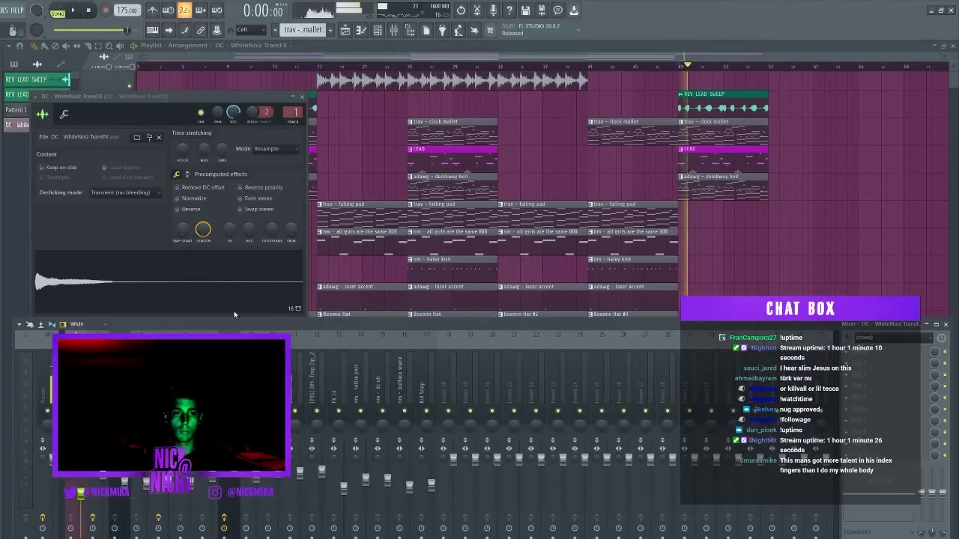
right_click(367, 177)
Step: Try reversing the white-noise effect and place its two-bar clip on Track 17 directly before bar 9
double_click(150, 517)
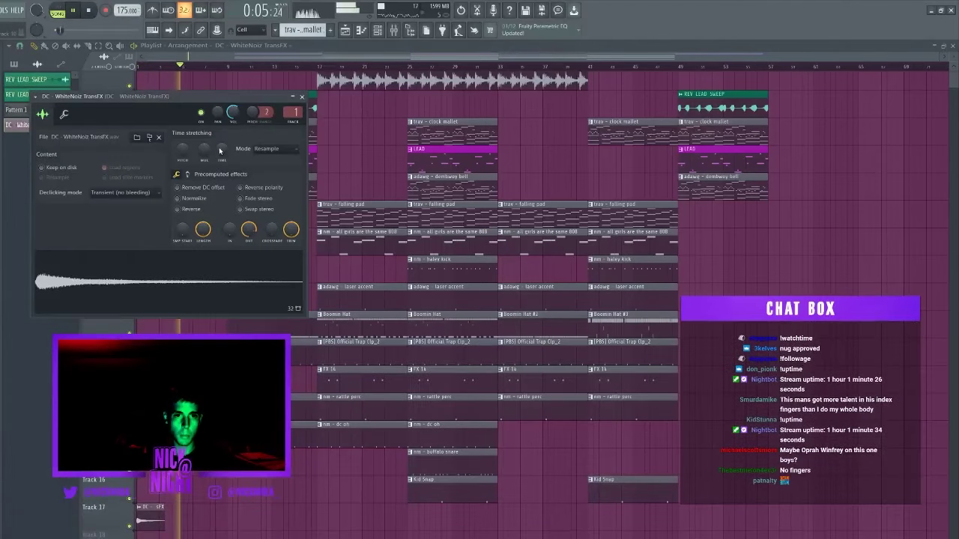
left_click(179, 209)
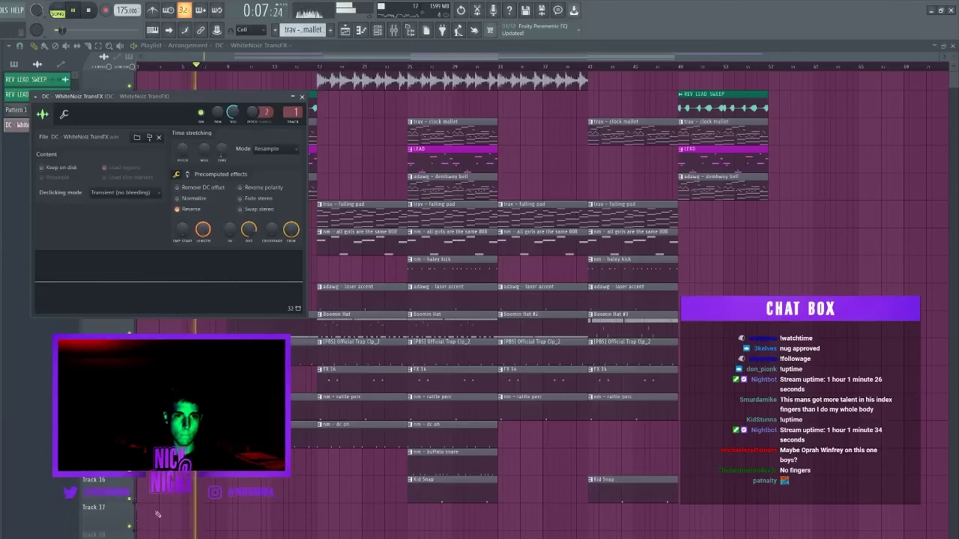
left_click_drag(142, 515, 250, 515)
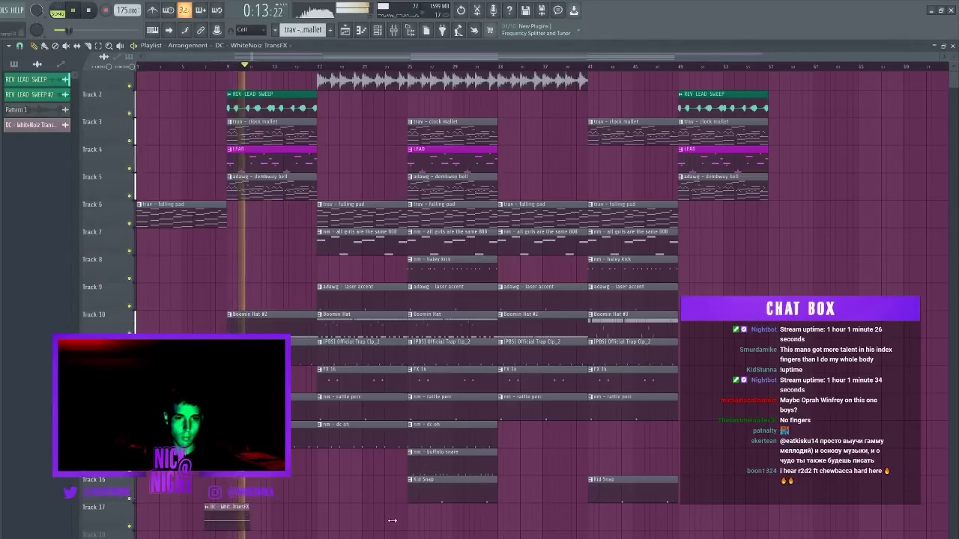
left_click_drag(392, 521, 101, 515)
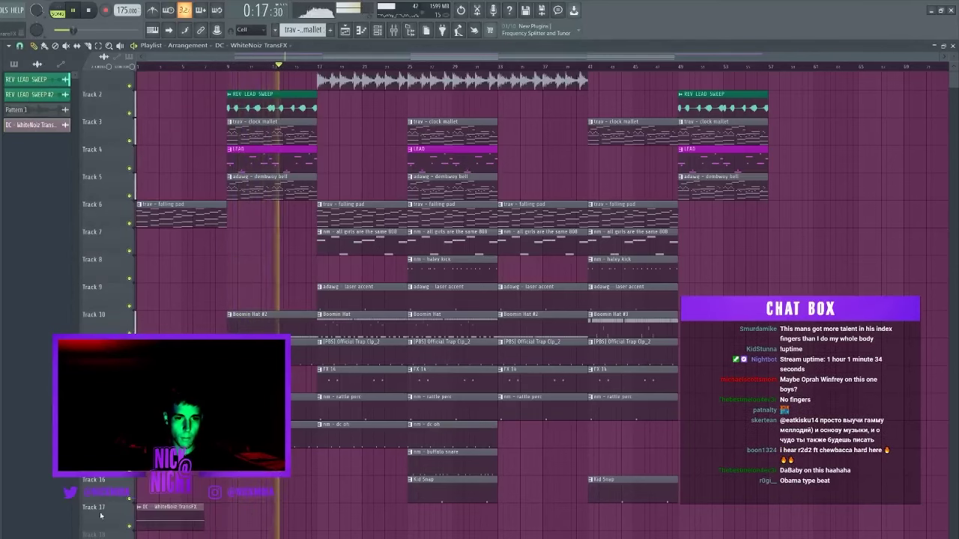
left_click_drag(205, 516, 135, 515)
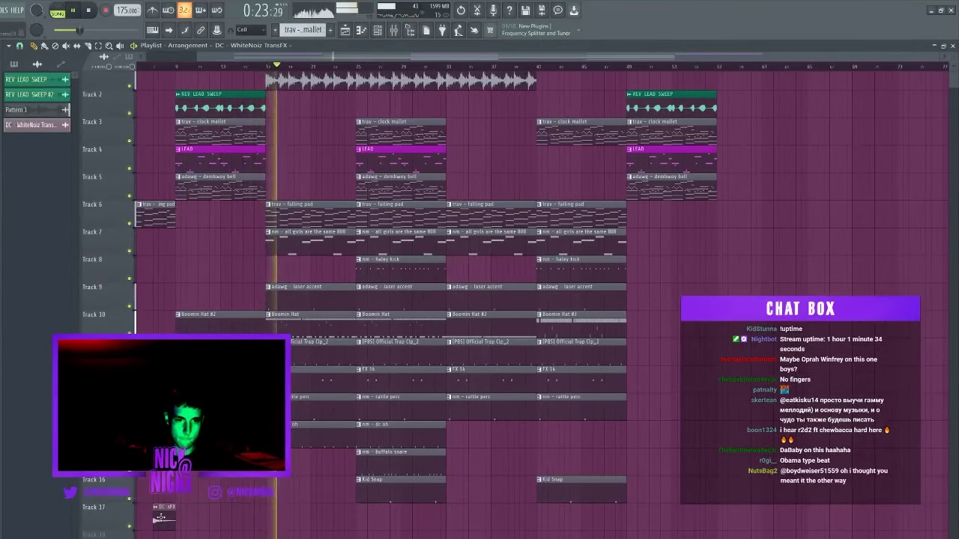
Step: Reverse the white-noise sample, remove its fade-out and raise its trim so it swells towards the end
double_click(164, 517)
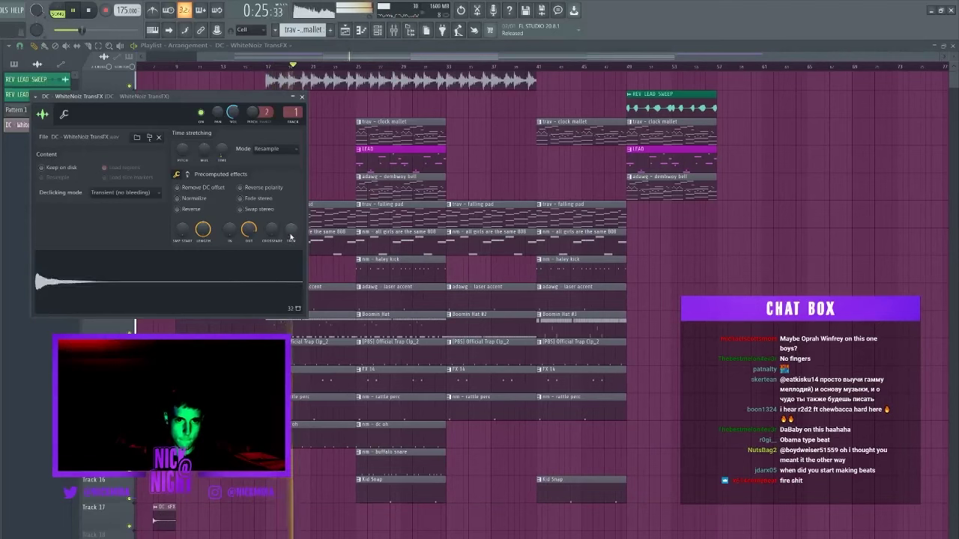
left_click(177, 209)
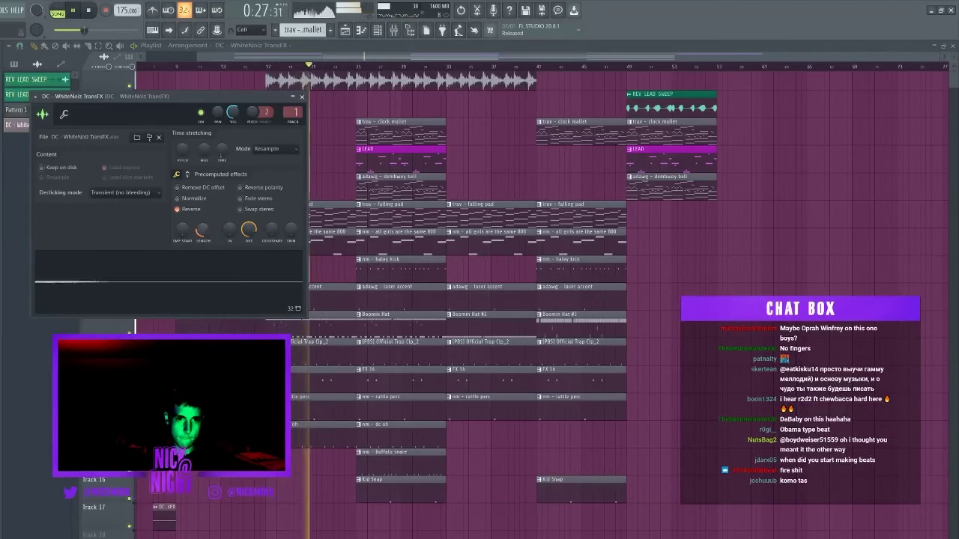
left_click_drag(203, 230, 203, 203)
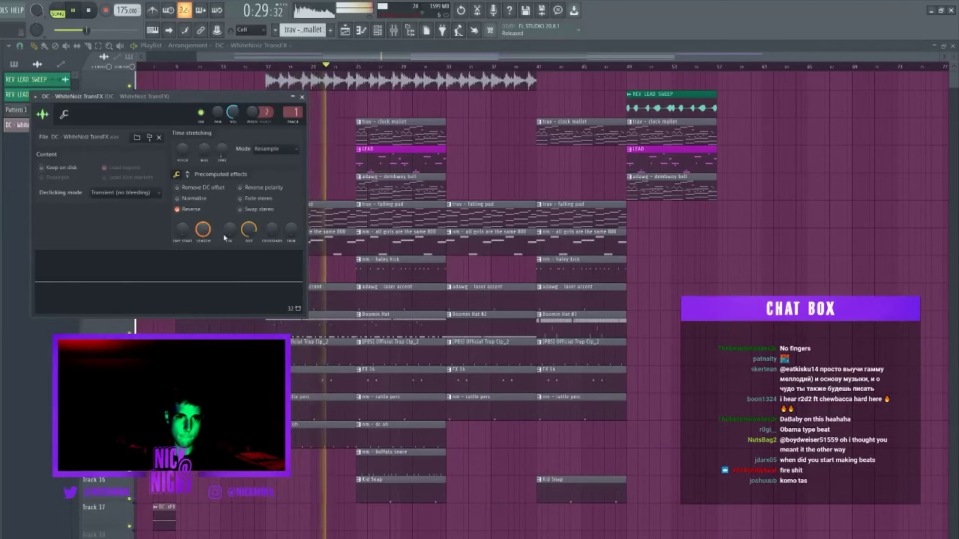
left_click_drag(249, 230, 248, 277)
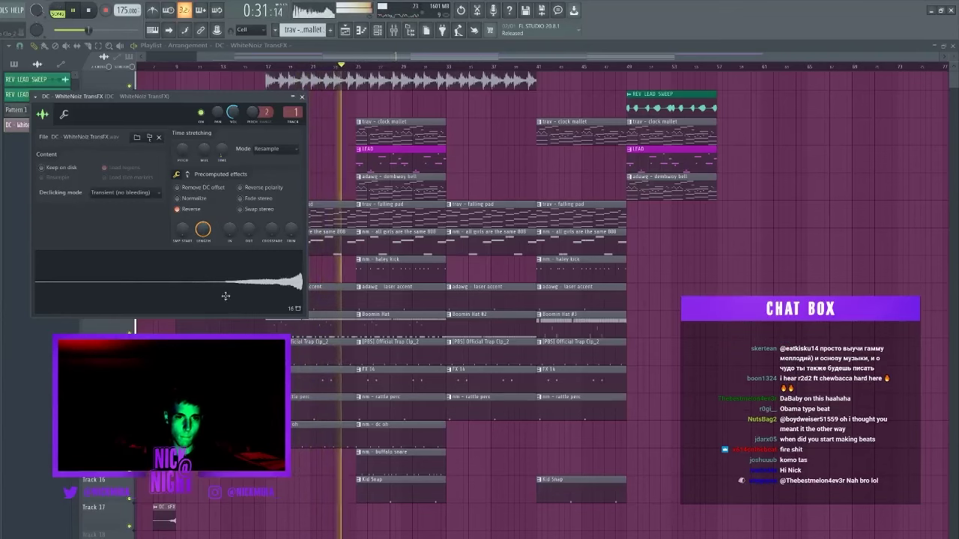
left_click_drag(292, 229, 292, 202)
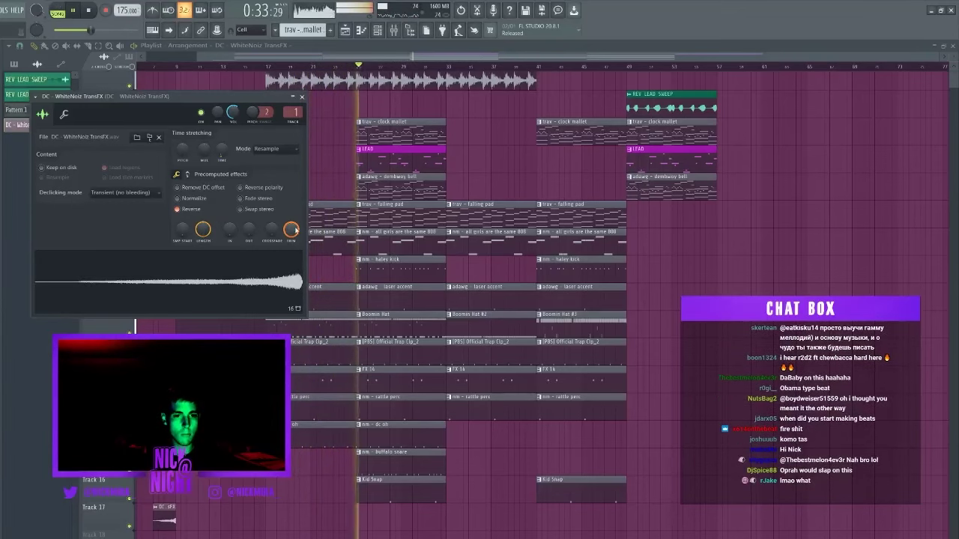
Step: Copy the reversed white-noise clip to directly before bar 17 on Track 17 and check the mixer levels
left_click(187, 74)
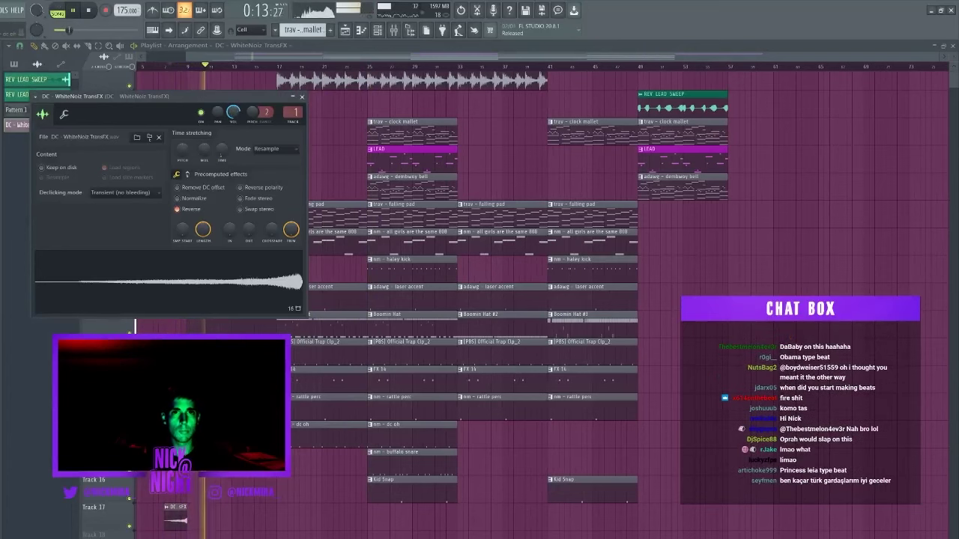
left_click(266, 519)
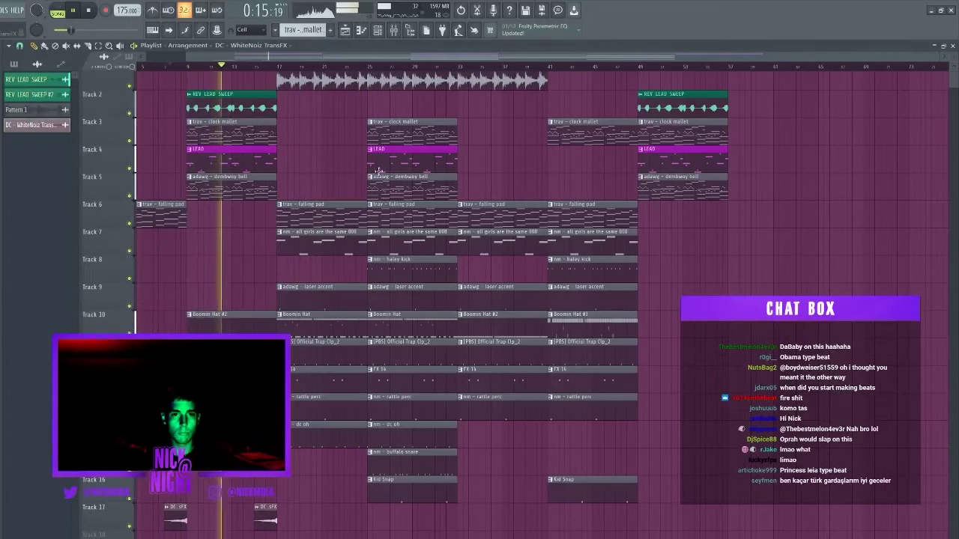
left_click(393, 30)
right_click(94, 464)
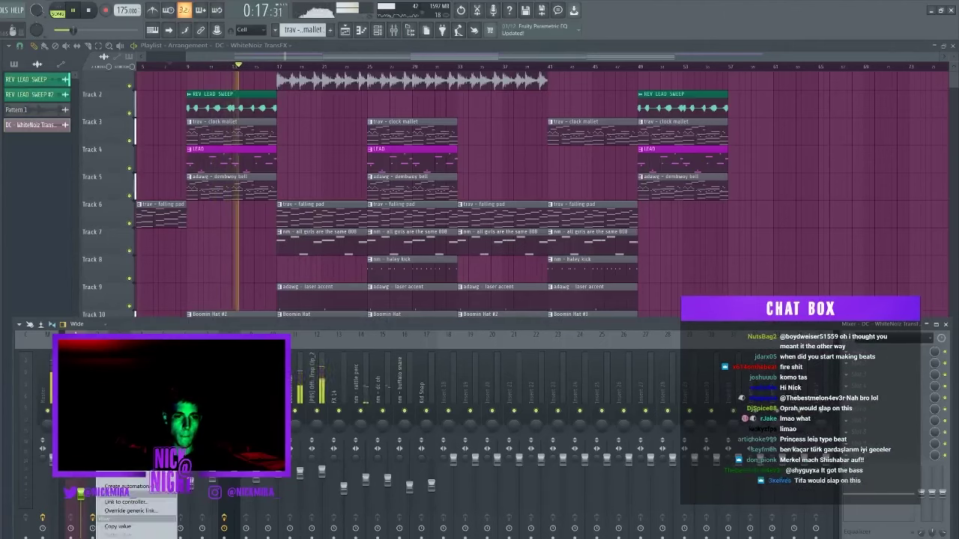
left_click(93, 457)
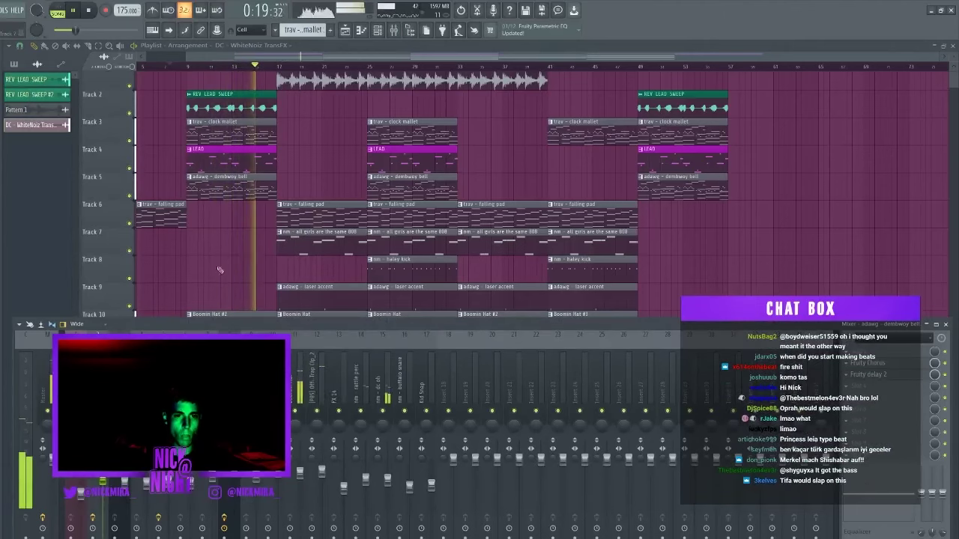
right_click(239, 259)
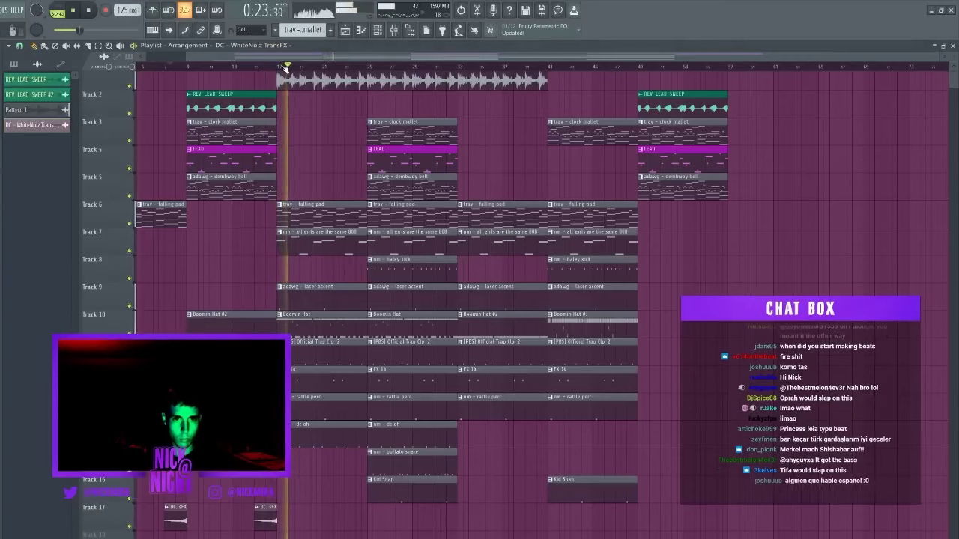
Step: Add the reversed white-noise clip before bar 57, and duplicate all clips in bars 17–56 twice to extend the song
scroll(286, 68, "left", 2)
scroll(360, 160, "up", 1)
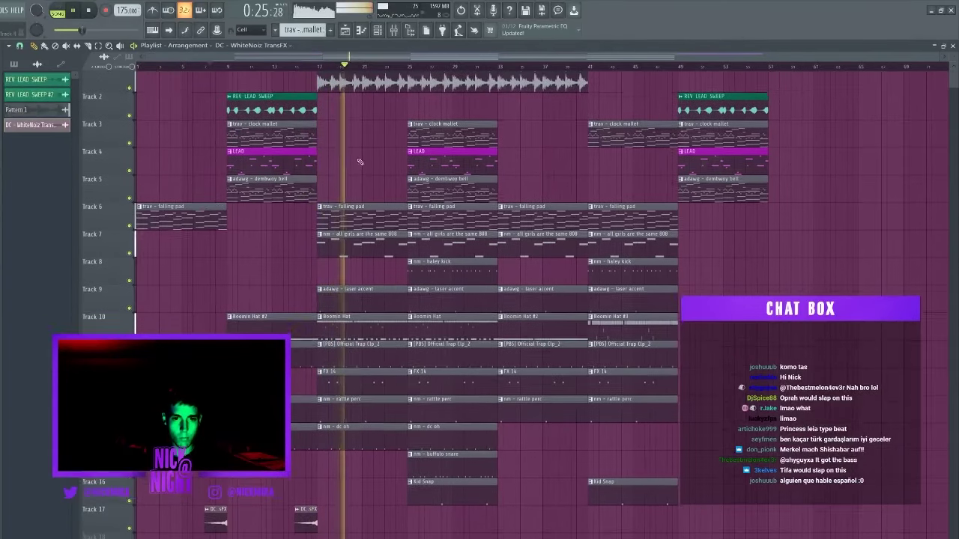
left_click_drag(707, 528, 943, 537)
left_click(343, 105, "ctrl")
key("ctrl+b")
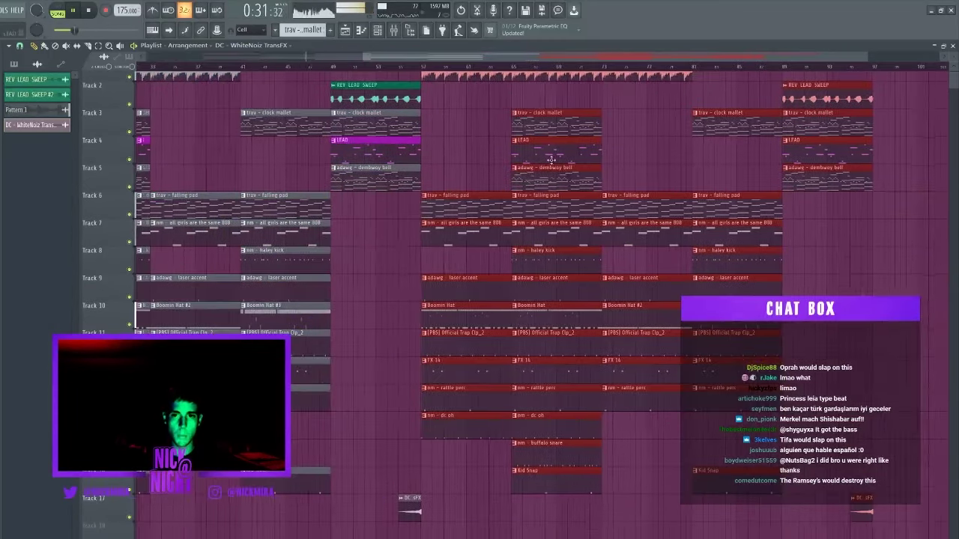
scroll(504, 68, "down", 2)
key("ctrl+b")
scroll(504, 69, "down", 2)
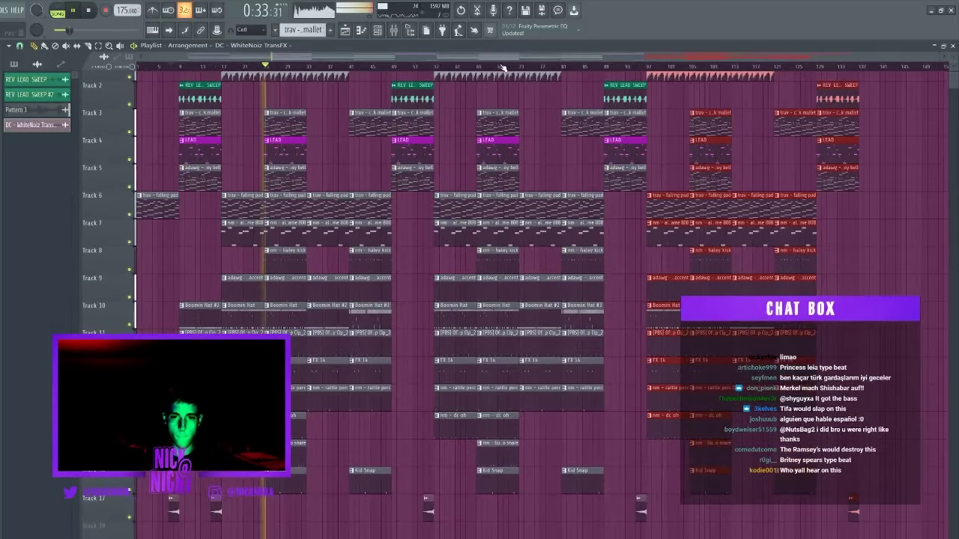
Step: Place the nick youre stupid sample on Track 18 from about bar 7, route it to mixer track 18 and lower its volume
key("ctrl+d")
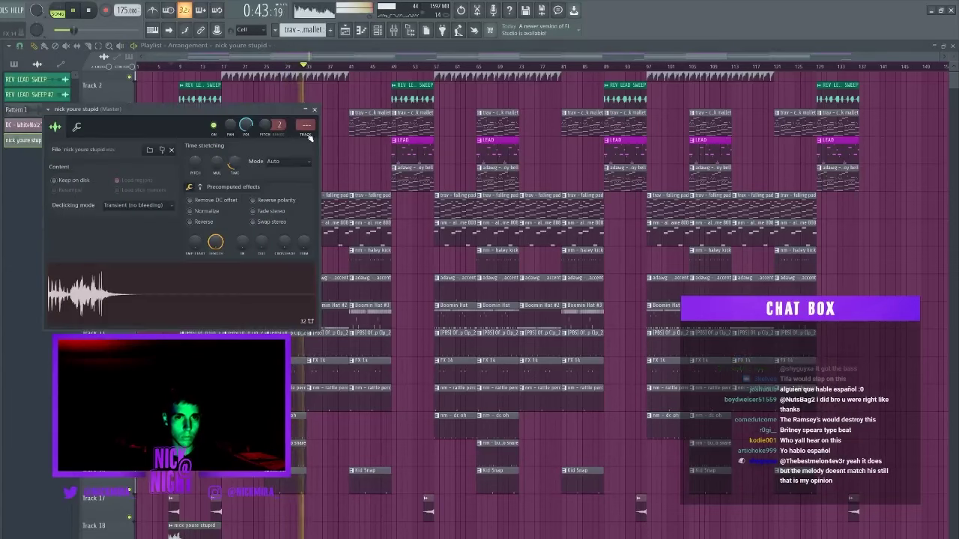
key("ctrl+l")
left_click_drag(452, 461, 453, 475)
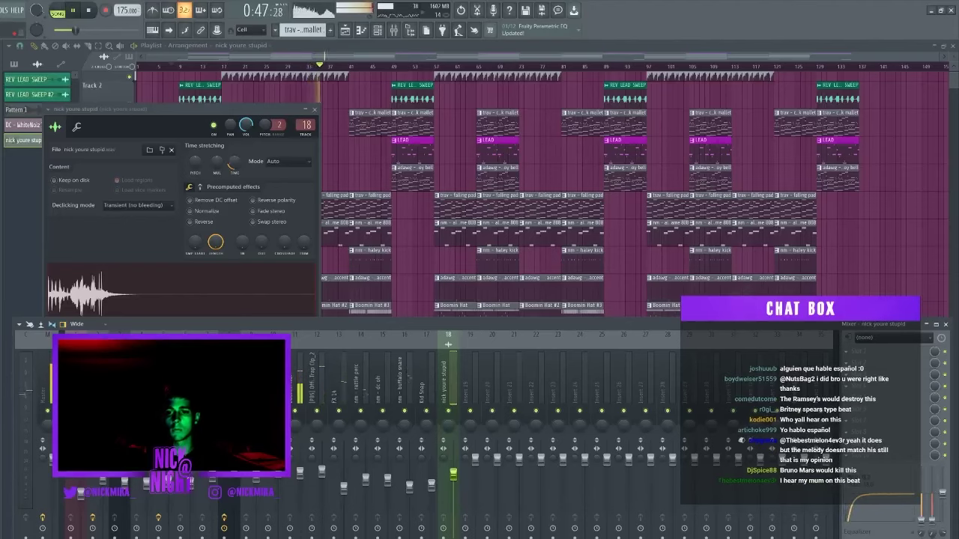
key("F9")
left_click(167, 66)
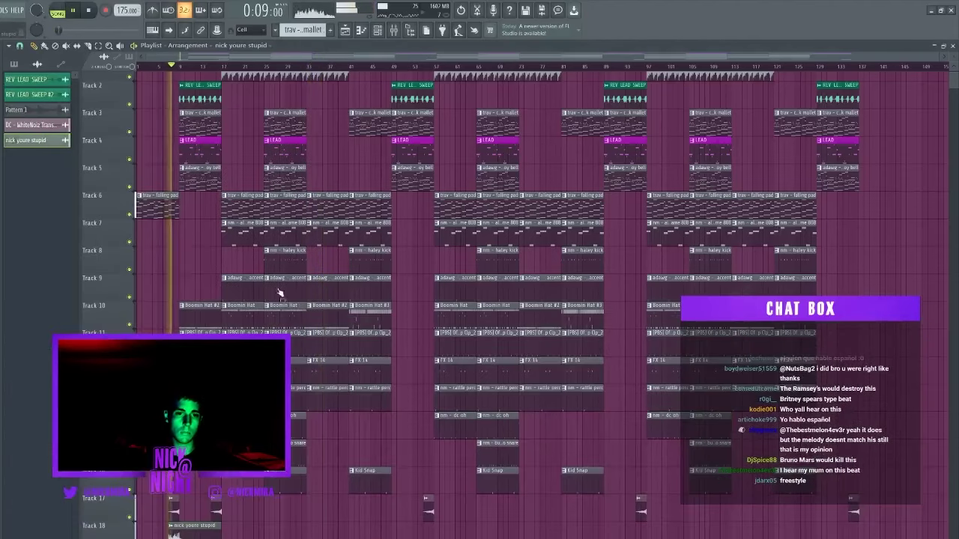
double_click(220, 533)
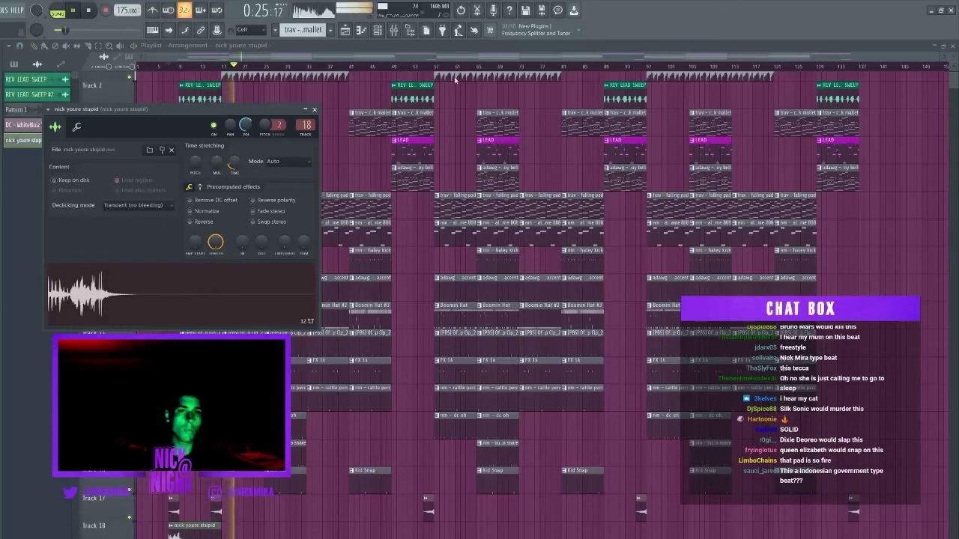
Step: Check playback near bar 48 and render the full song as WAV and MP3 named NM - Orientation 175BPM
left_click(388, 66)
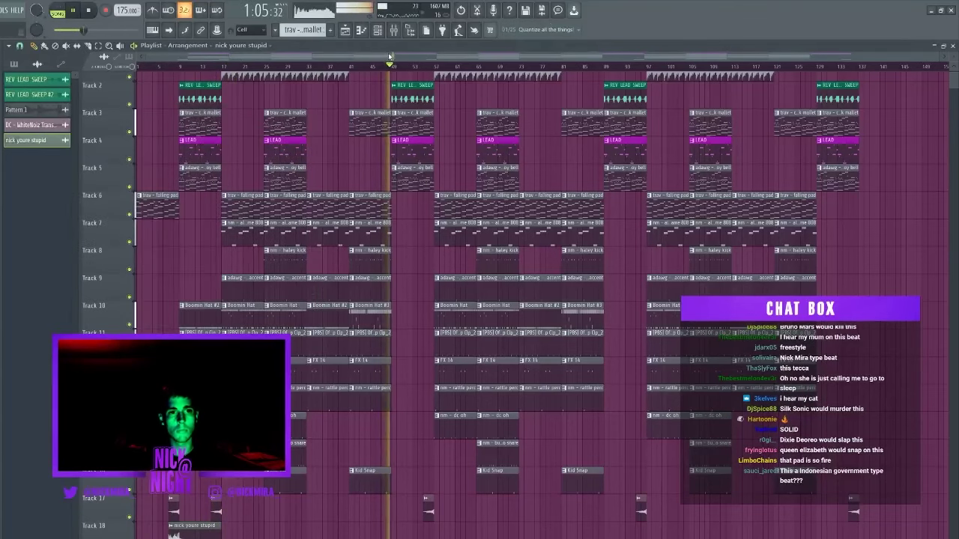
key("ctrl+r")
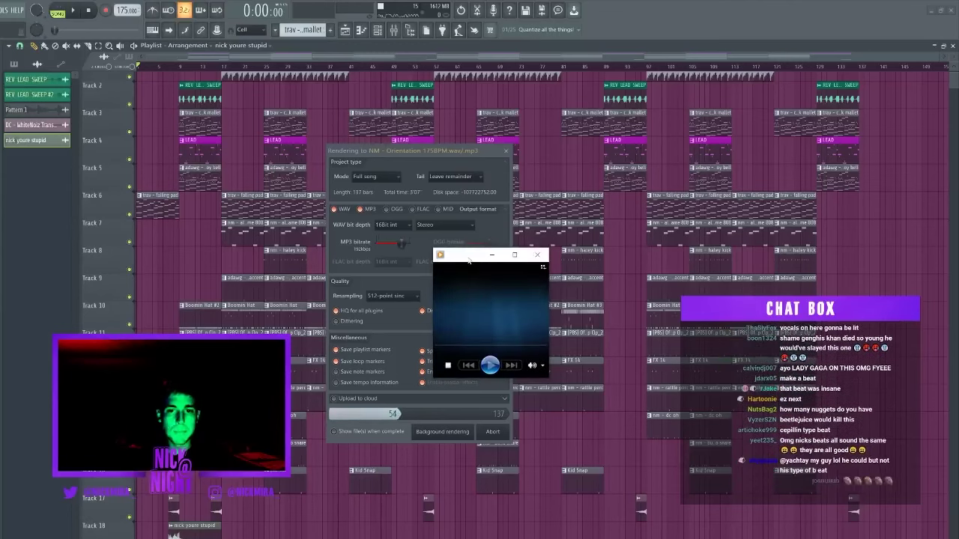
left_click_drag(468, 278, 286, 0)
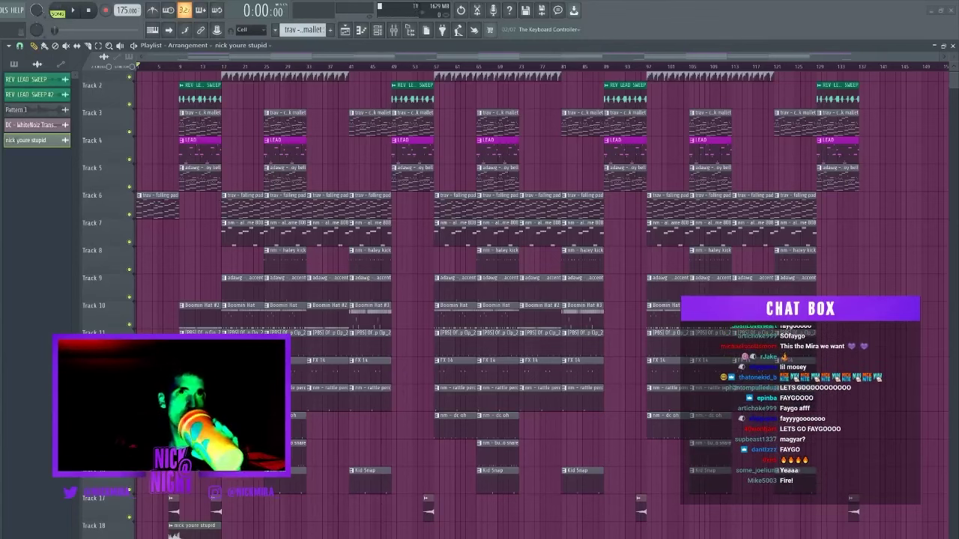
left_click_drag(577, 0, 459, 257)
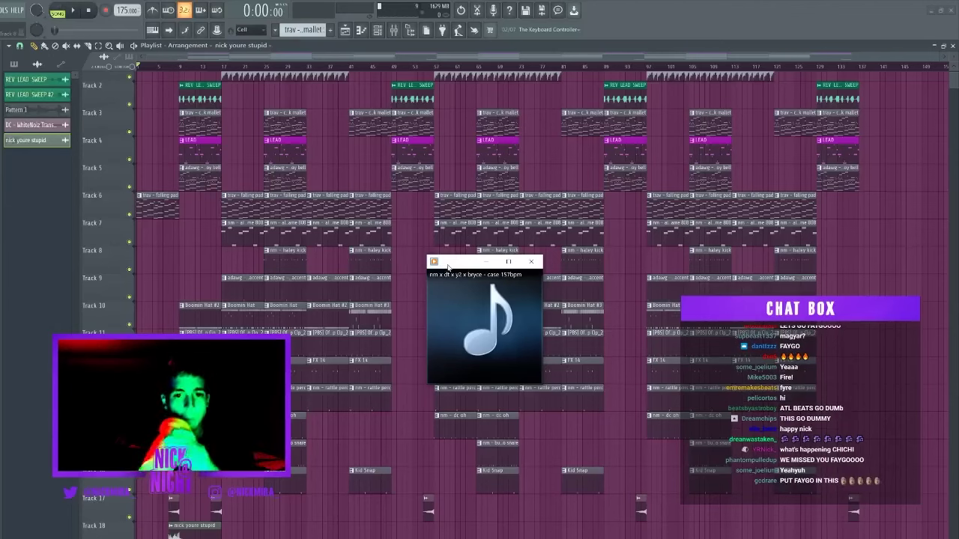
left_click_drag(448, 266, 491, 261)
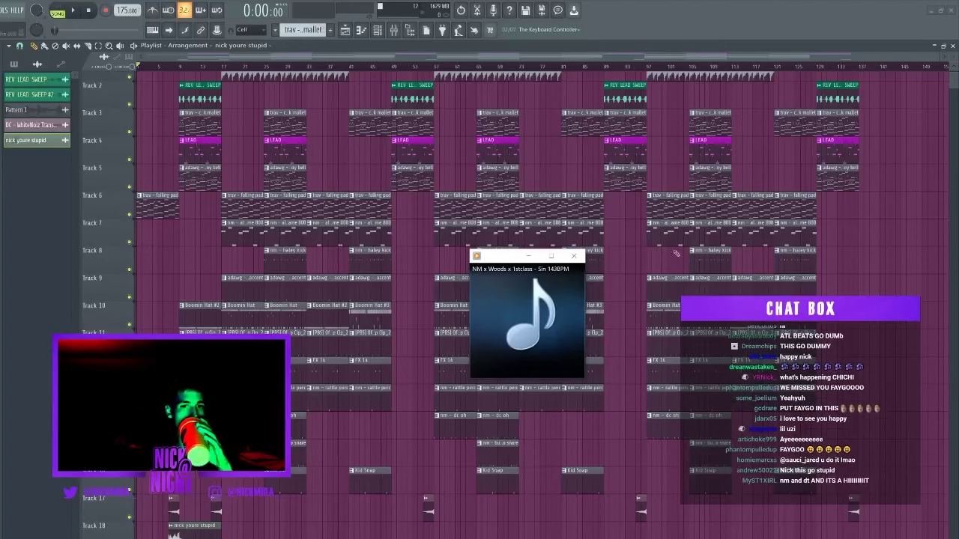
mouse_move(494, 353)
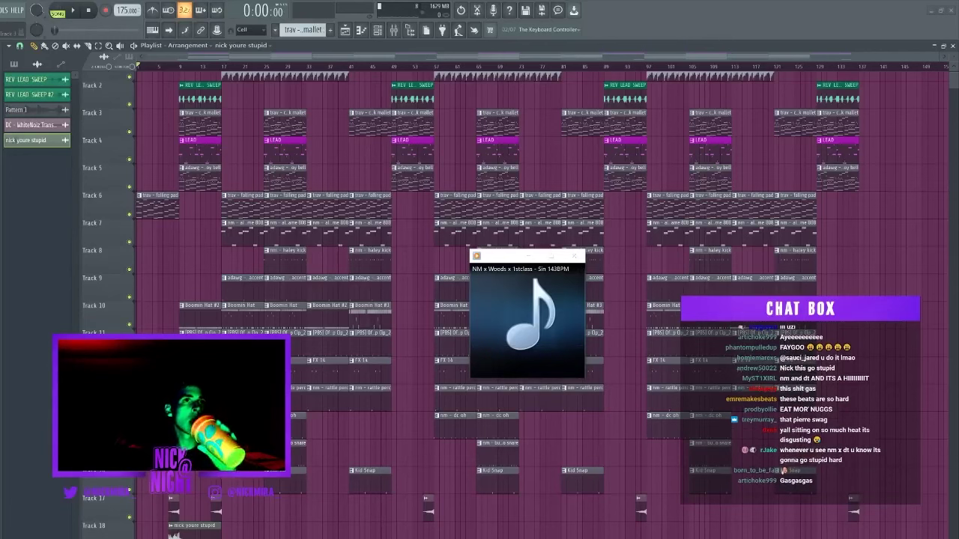
left_click_drag(520, 256, 511, 225)
left_click(475, 122)
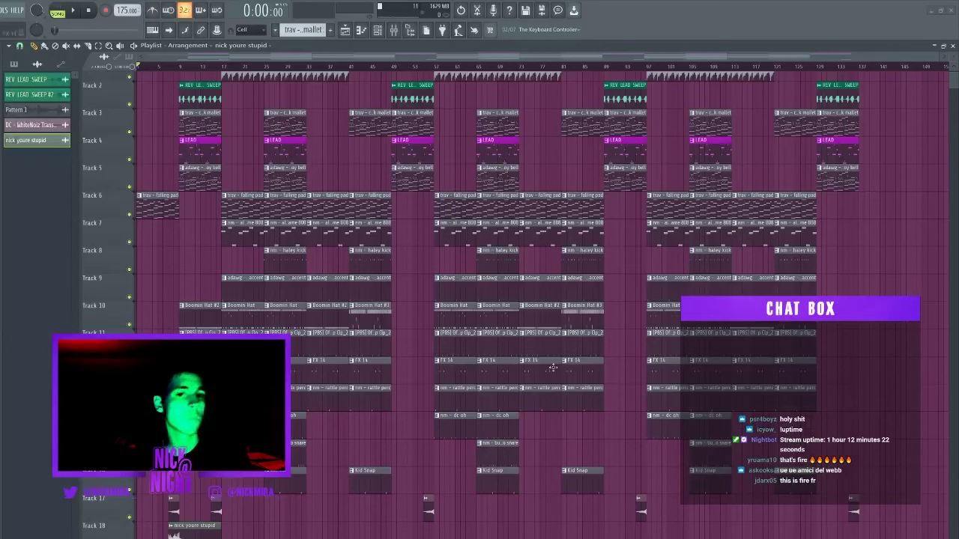
Step: Play the arrangement from the start, from bar 17 and from bar 25 to review its sections
left_click(386, 234)
key("space")
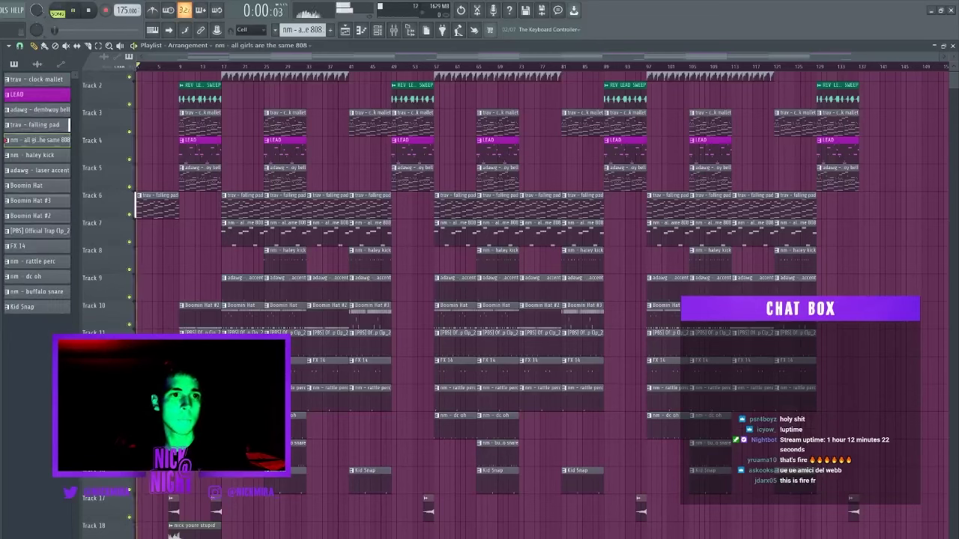
left_click(222, 65)
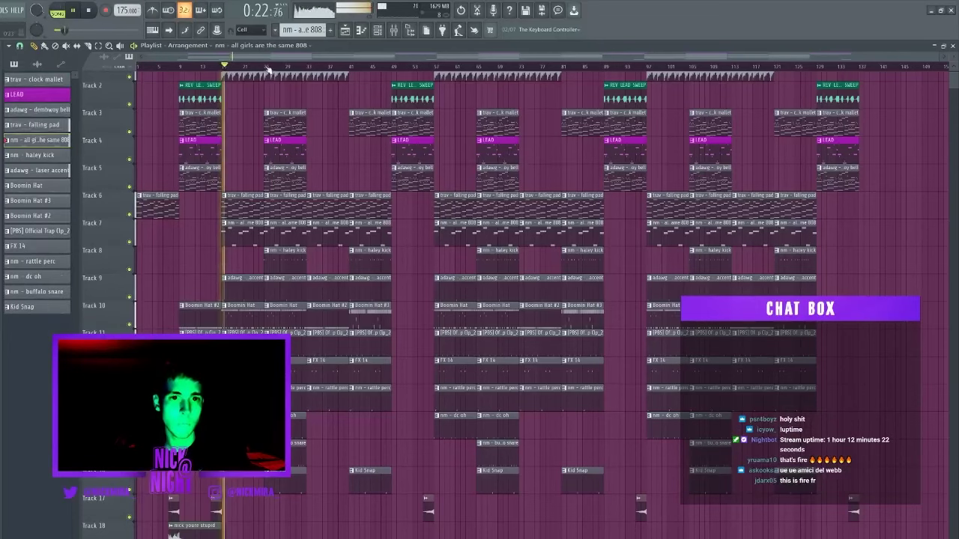
left_click(266, 66)
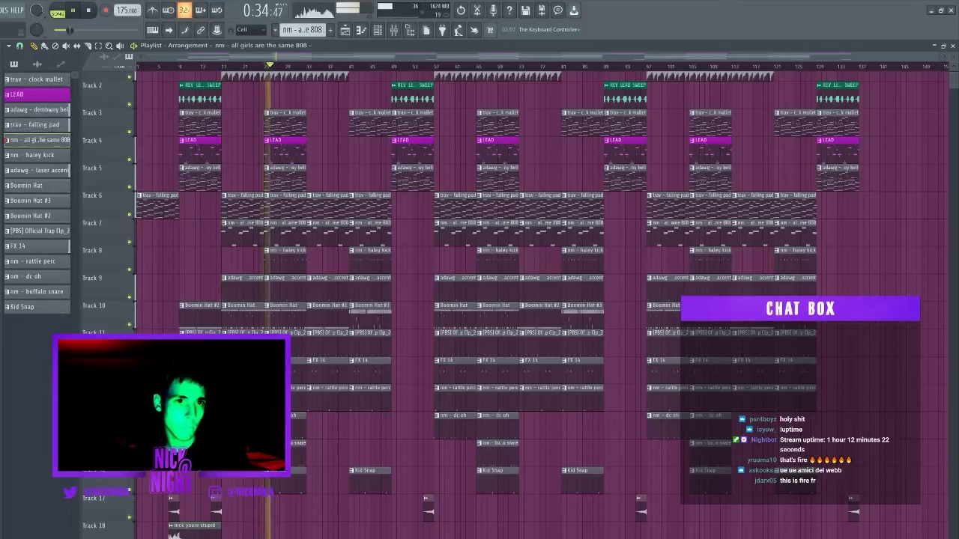
Step: Lower the song tempo to 167 BPM while auditioning the arrangement from bar 25, and stop playback
scroll(124, 11, "down", 5)
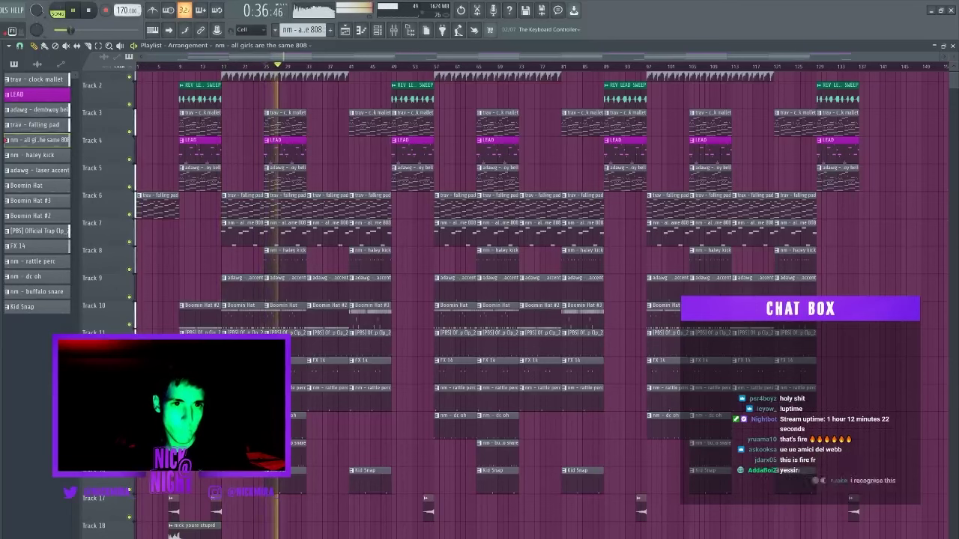
key("Return")
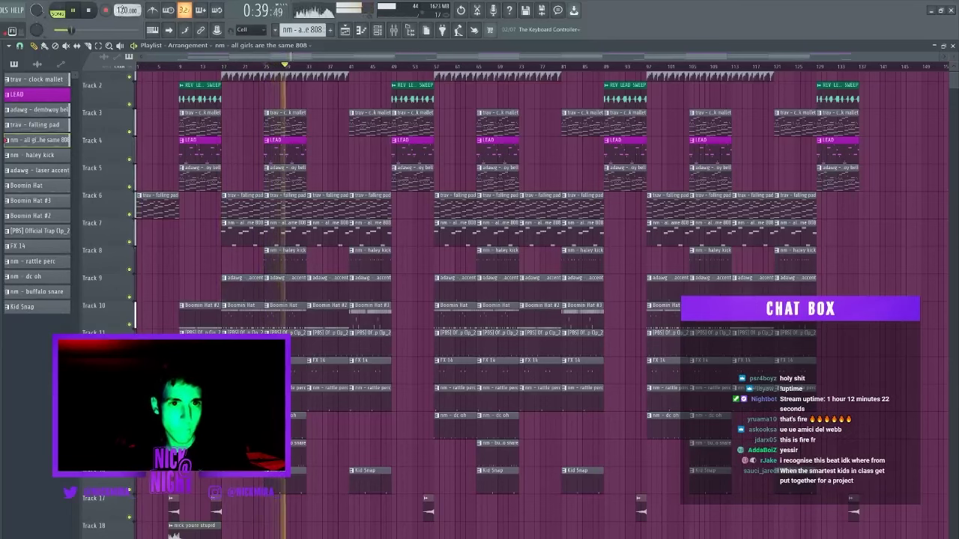
scroll(126, 10, "down", 2)
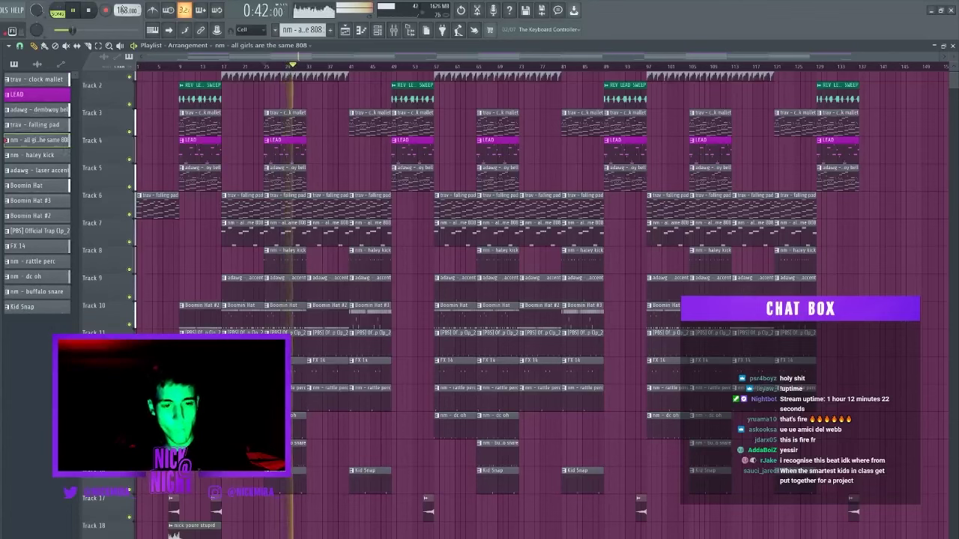
scroll(124, 10, "down", 6)
key("Return")
scroll(125, 11, "up", 5)
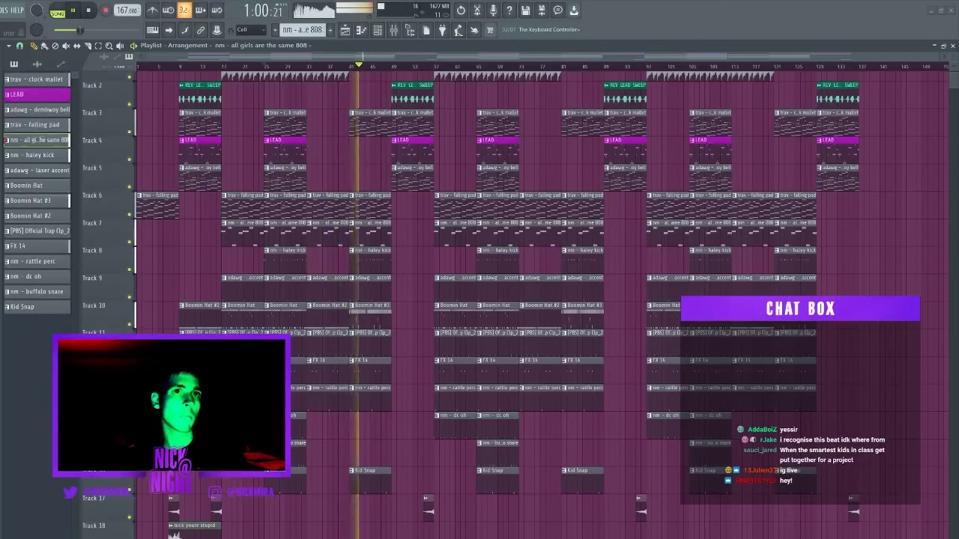
key("space")
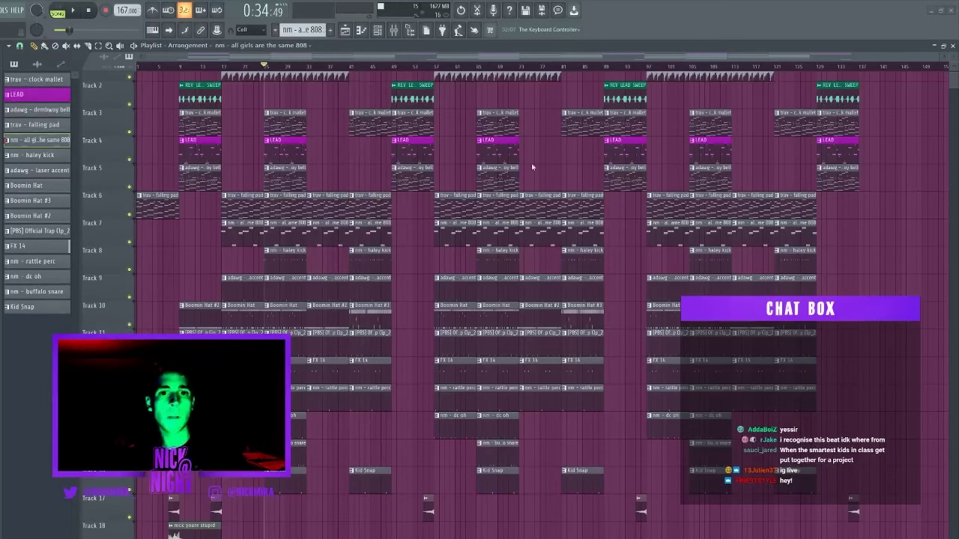
Step: Render the full song as WAV and MP3 under the name NM - Orientation 167BPM
key("ctrl+r")
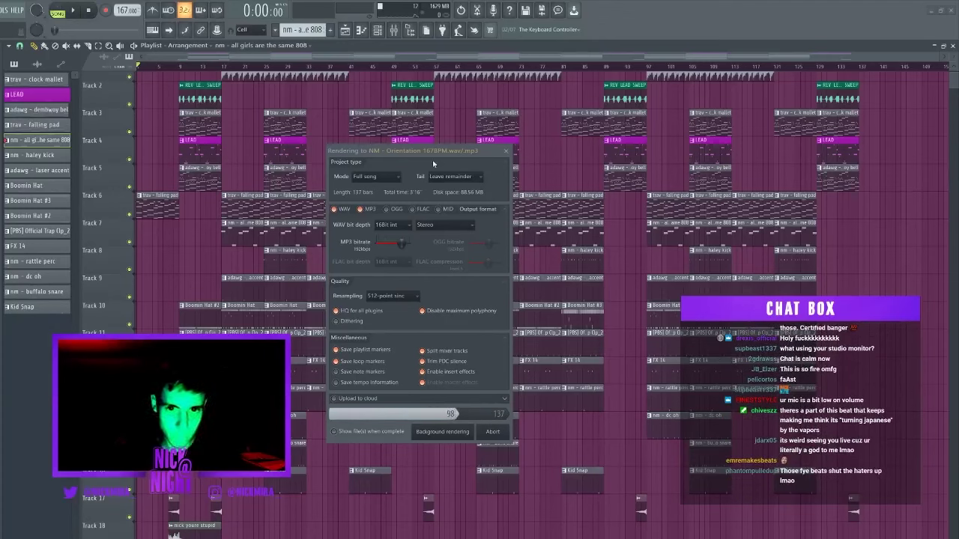
mouse_move(434, 152)
left_mouse_down()
mouse_move(431, 168)
mouse_move(430, 136)
mouse_move(427, 153)
mouse_move(425, 145)
left_mouse_up()
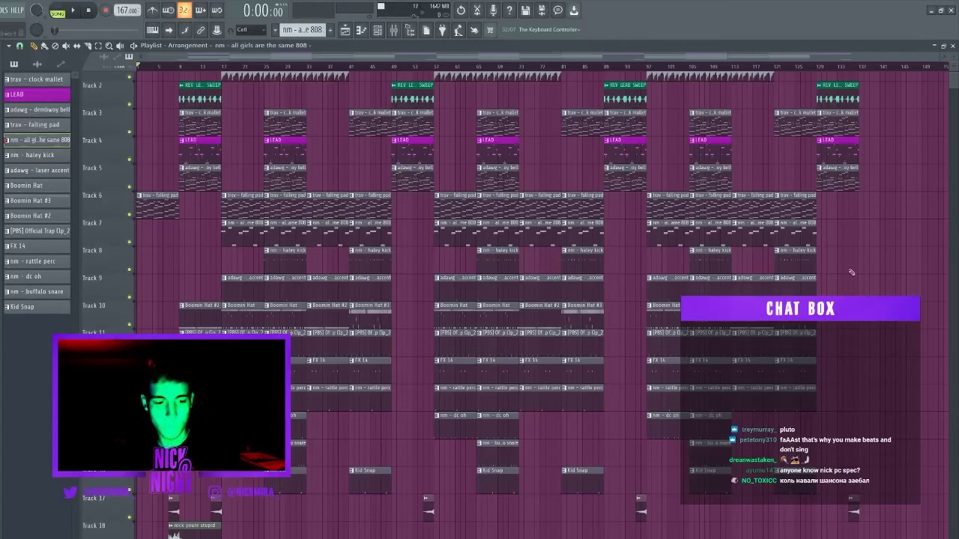
Step: Play the arrangement briefly from bar 25, and start a new empty project
left_click(267, 67)
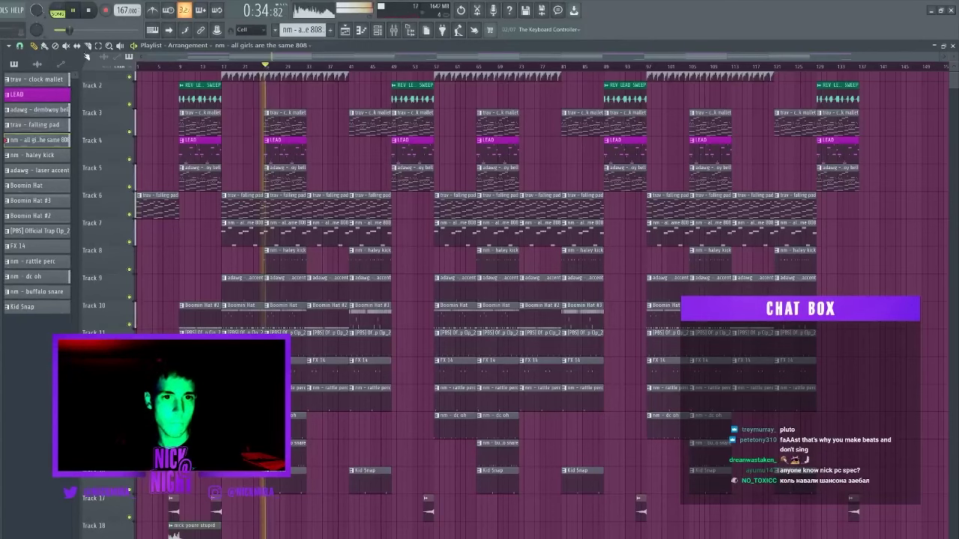
key("space")
scroll(123, 10, "up", 1)
key("Return")
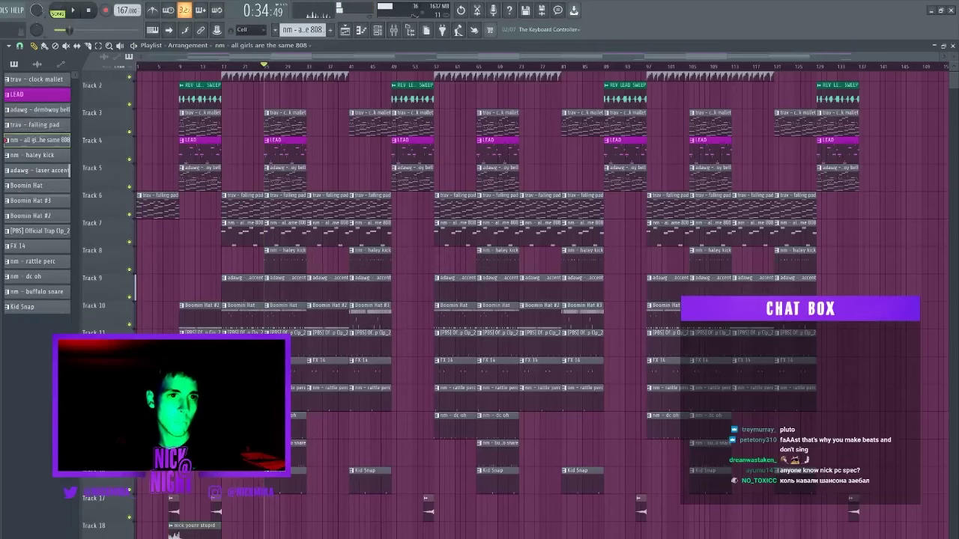
left_click(420, 326)
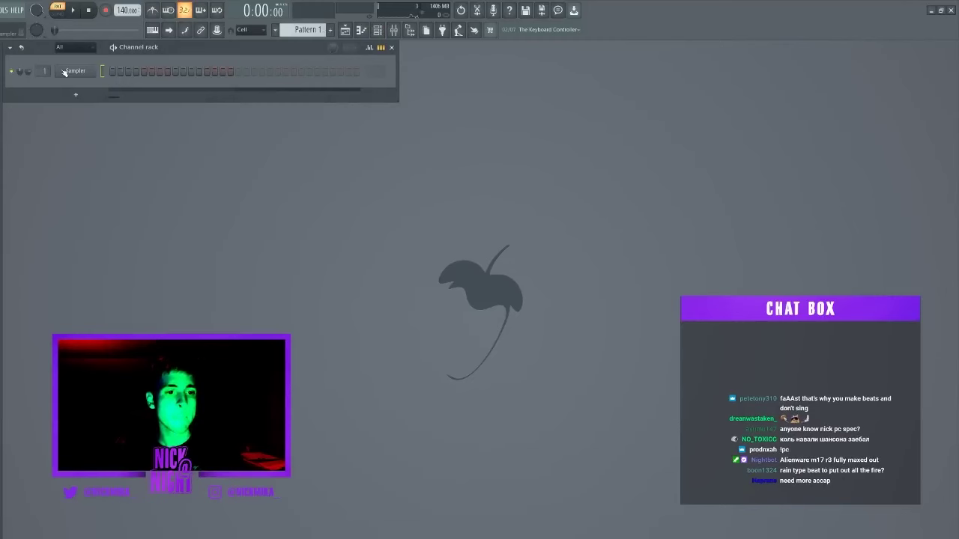
right_click(65, 72)
mouse_move(142, 149)
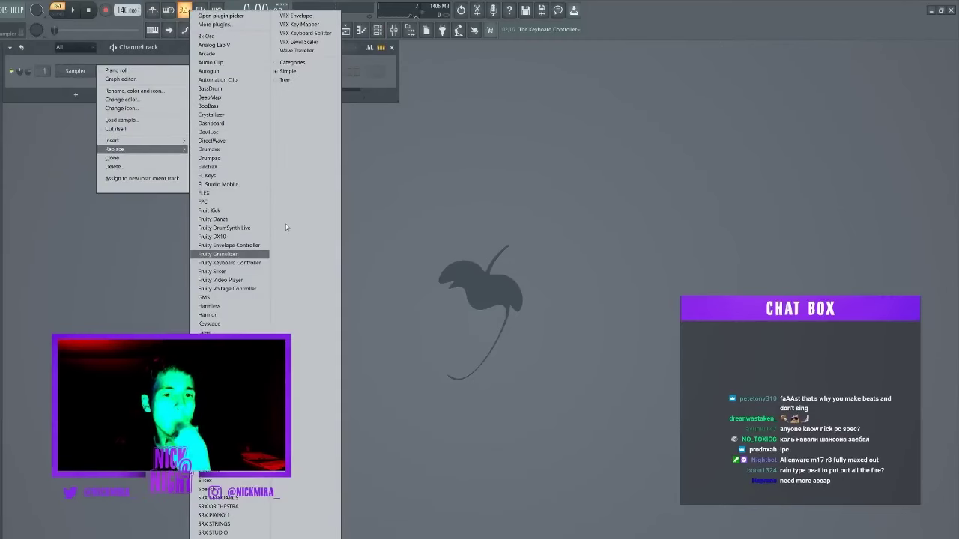
left_click(38, 212)
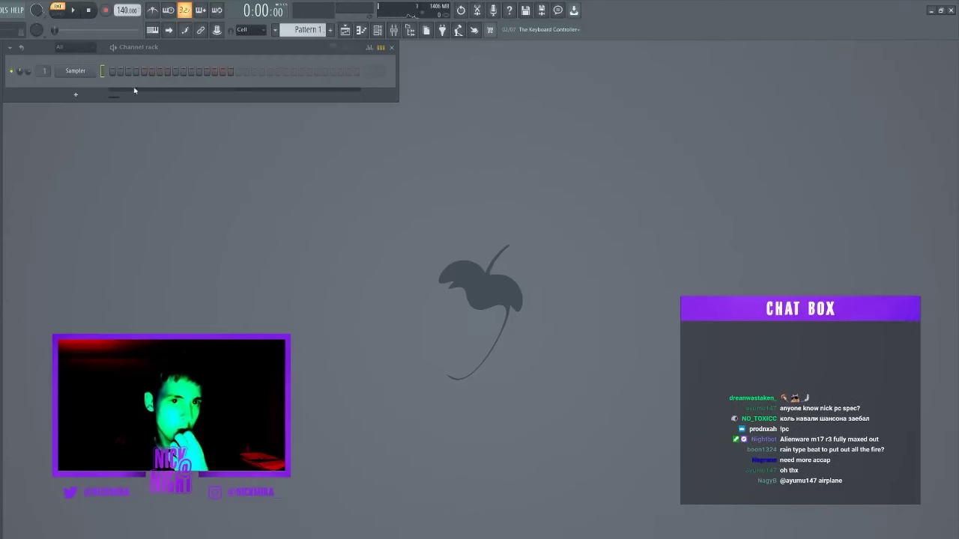
Step: Tap in a tempo of 159 BPM for the new project and raise it to 165 BPM
right_click(126, 10)
left_click(217, 13)
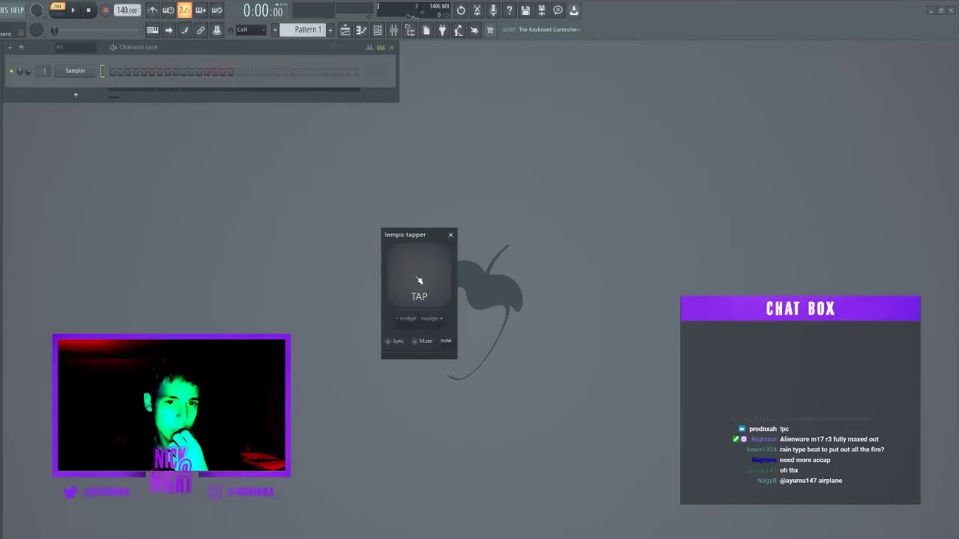
left_click(420, 279)
left_click(420, 279)
left_click(419, 279)
left_click(419, 278)
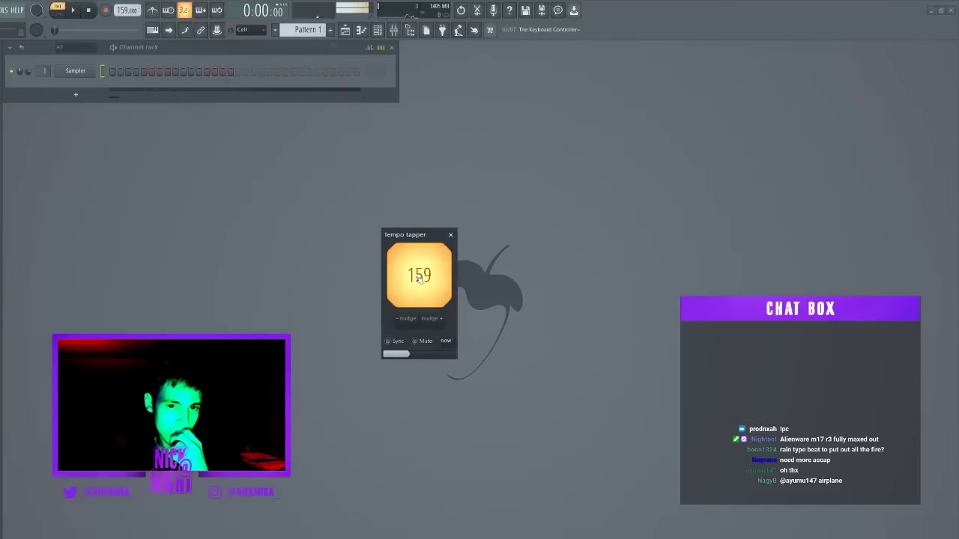
left_click(450, 234)
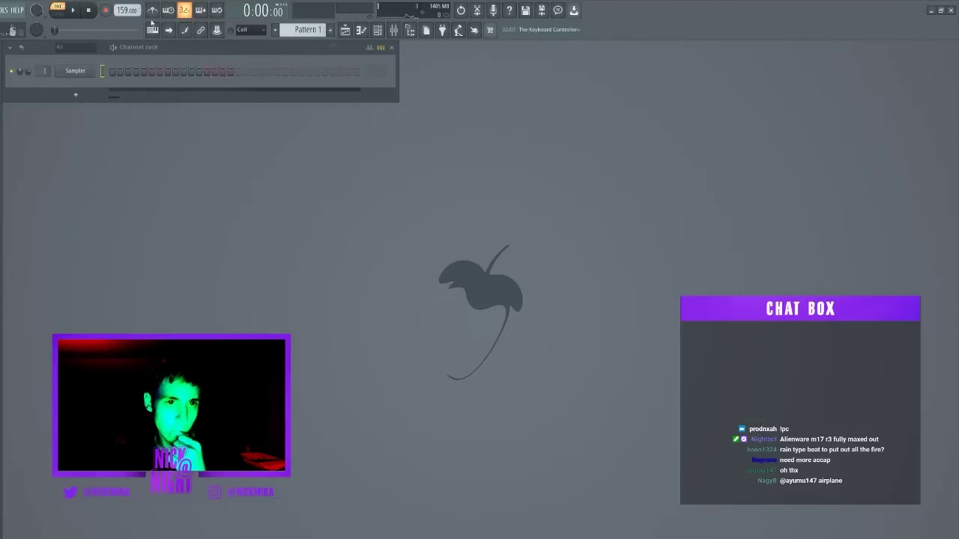
left_click_drag(124, 10, 123, 6)
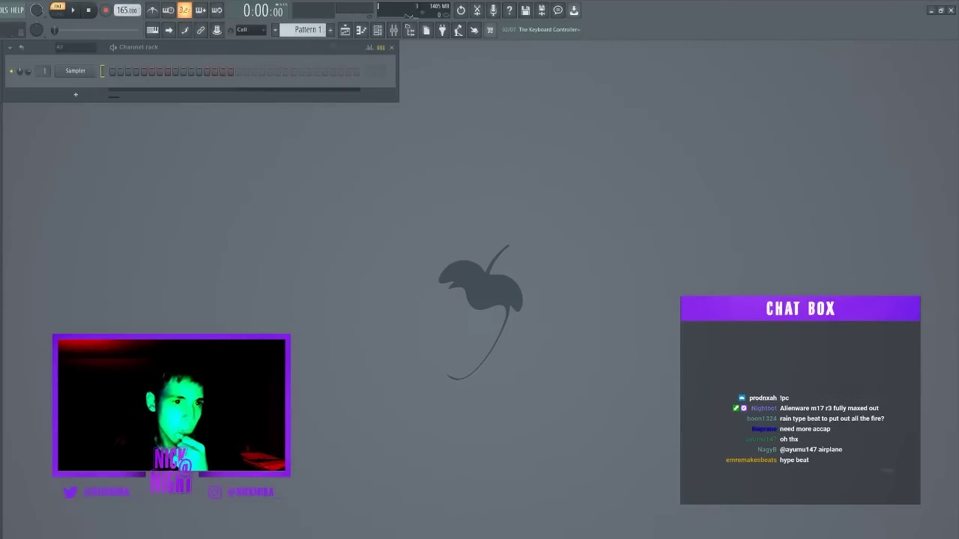
Step: Open the list of instruments that can replace the Sampler channel
right_click(88, 71)
mouse_move(120, 149)
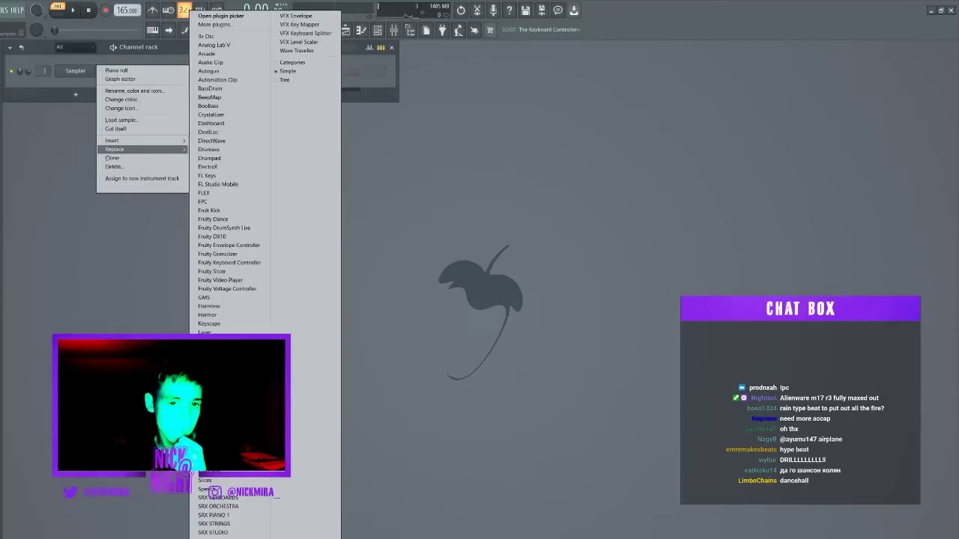